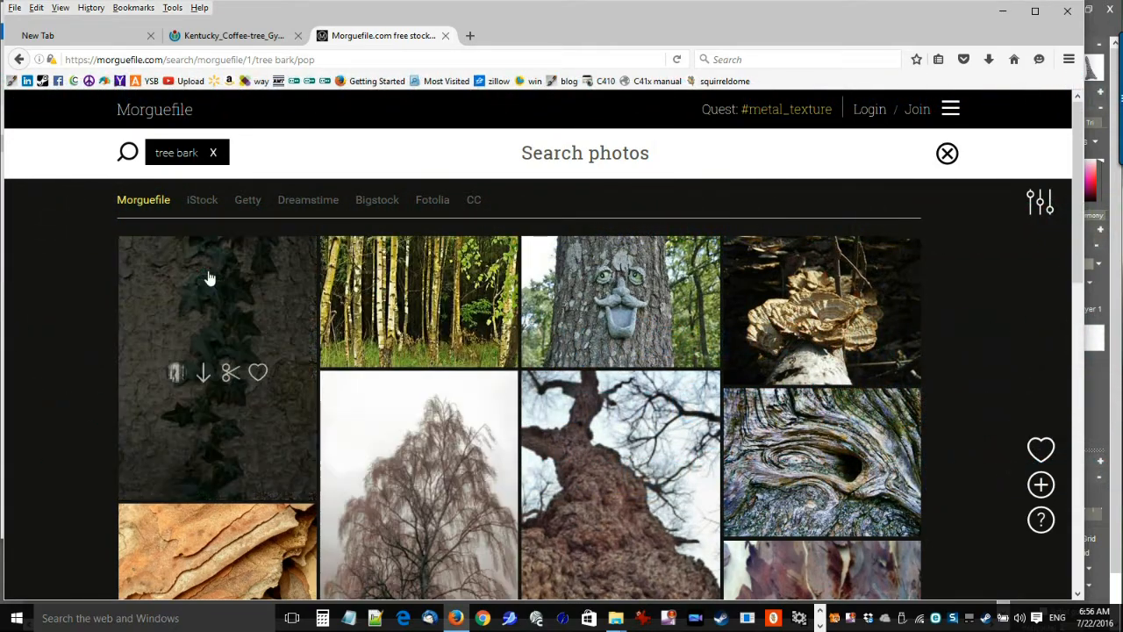
Open the ivy-covered trunk photo from the tree bark results, look over the full image and close it.
{"action": "left_click", "coordinate": [219, 300]}
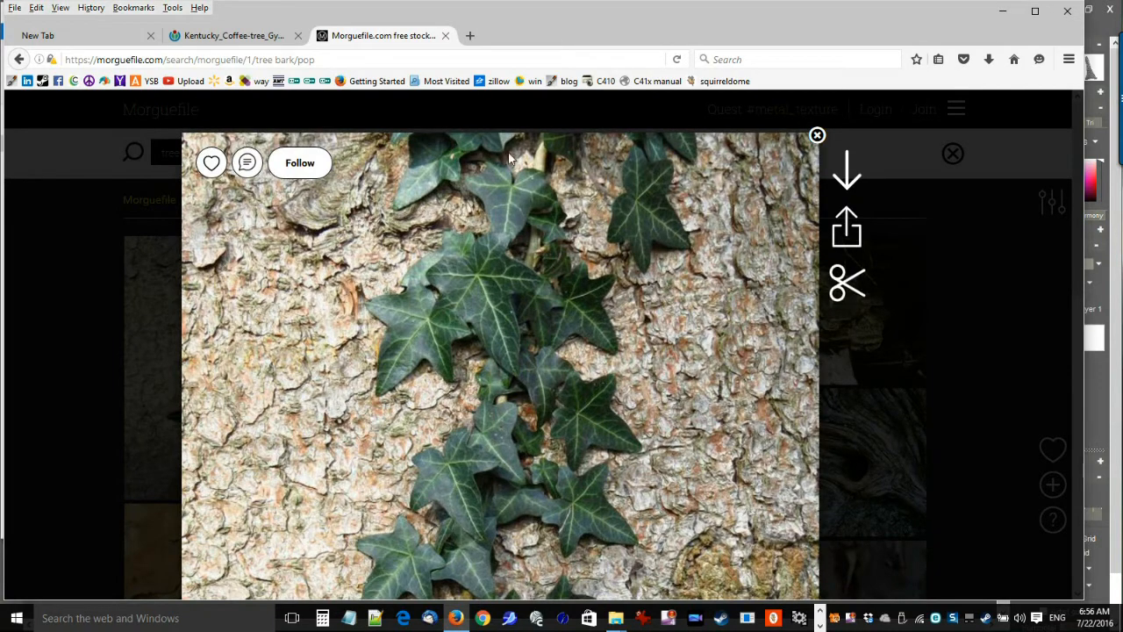
{"action": "scroll", "coordinate": [530, 474], "scroll_direction": "down", "scroll_amount": 5}
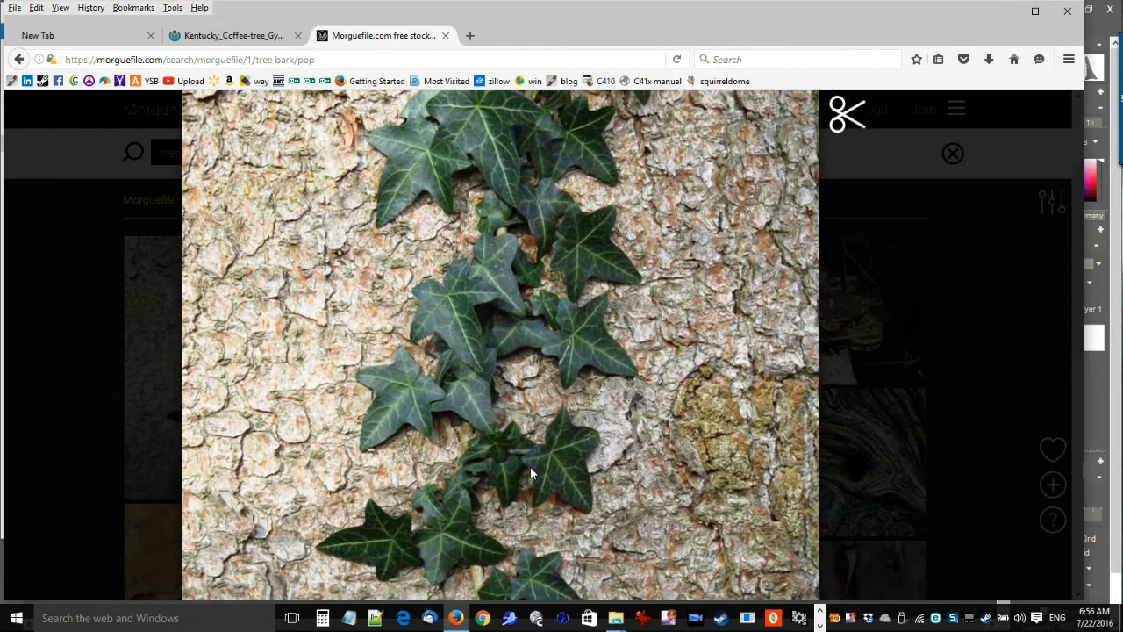
{"action": "scroll", "coordinate": [530, 467], "scroll_direction": "down", "scroll_amount": 3}
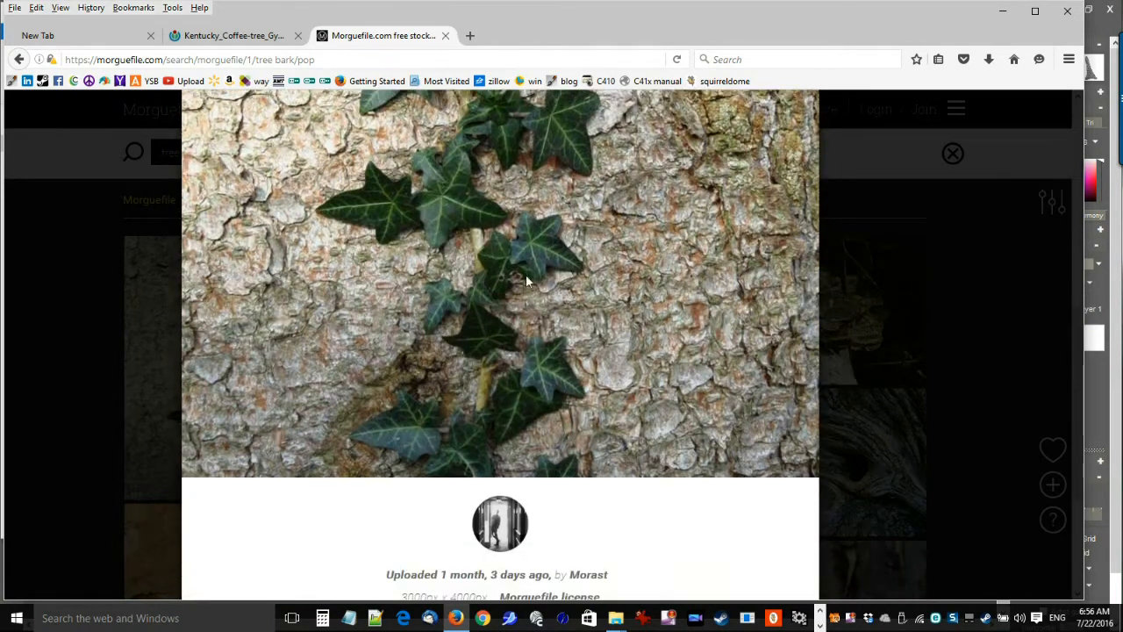
{"action": "scroll", "coordinate": [546, 413], "scroll_direction": "up", "scroll_amount": 8}
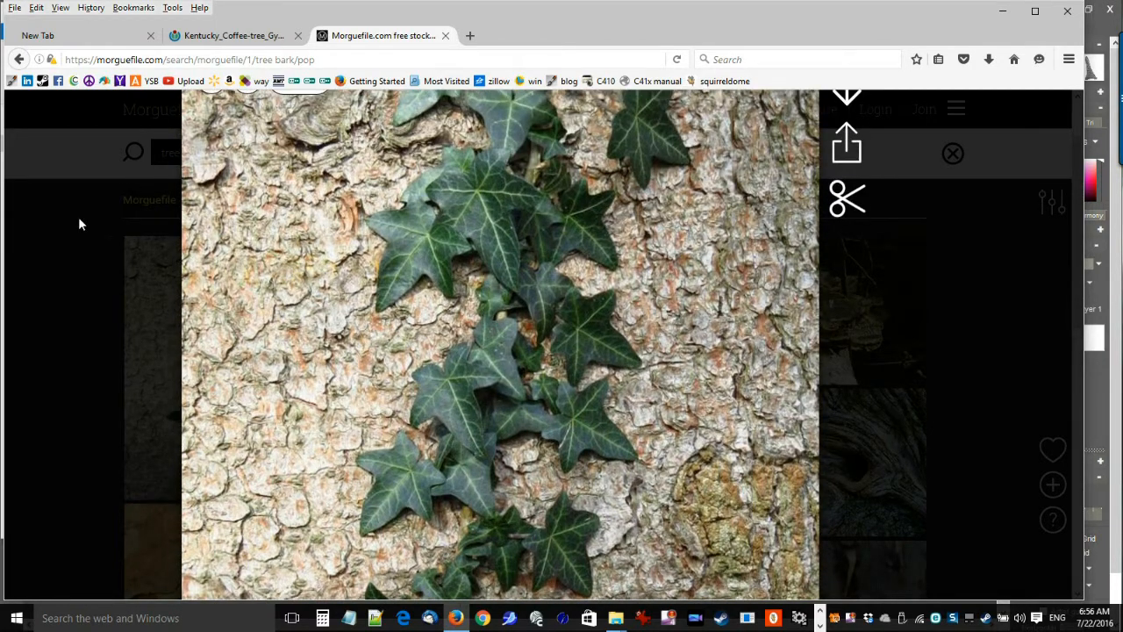
{"action": "left_click", "coordinate": [97, 242]}
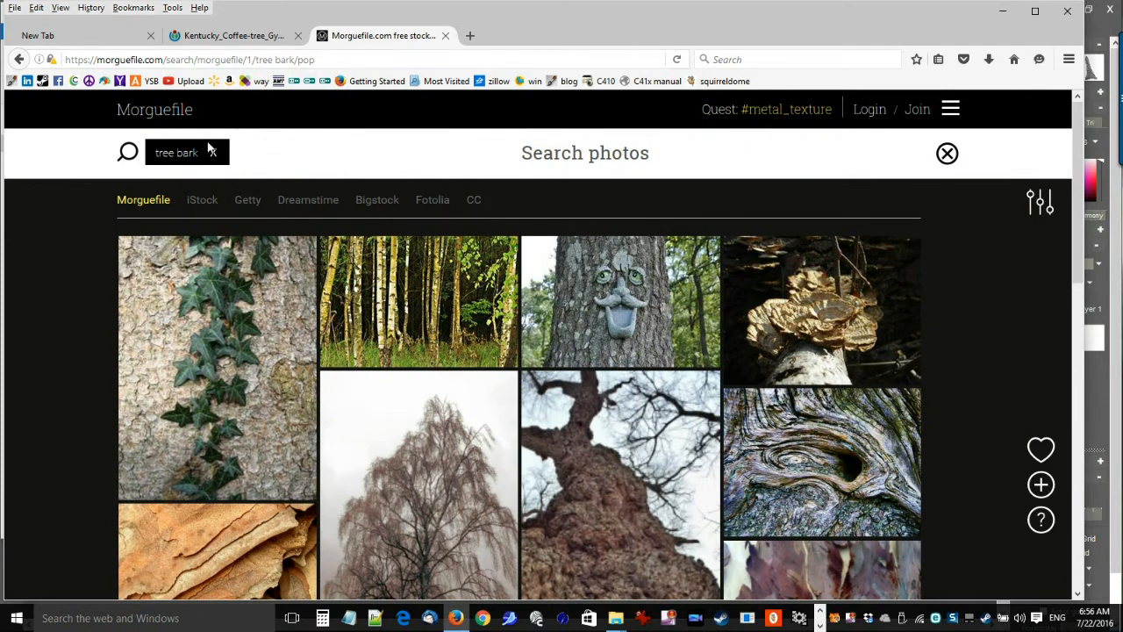
Go to the Morguefile home page and check the Kentucky coffee-tree bark image in the other browser tab.
{"action": "left_click", "coordinate": [158, 114]}
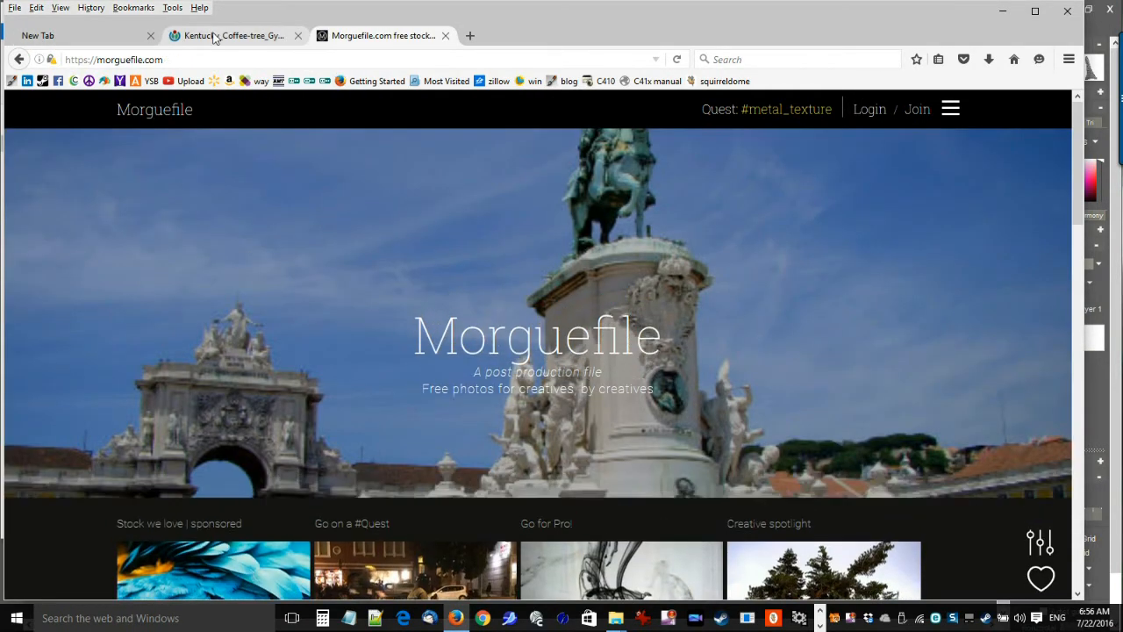
{"action": "left_click", "coordinate": [214, 36]}
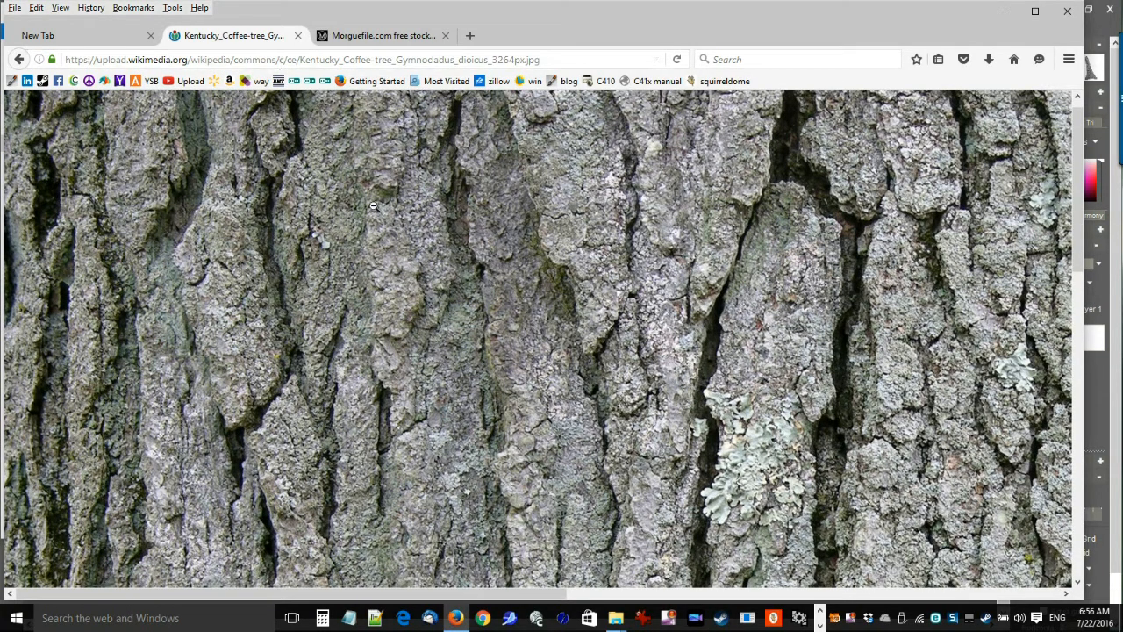
{"action": "left_click", "coordinate": [380, 40]}
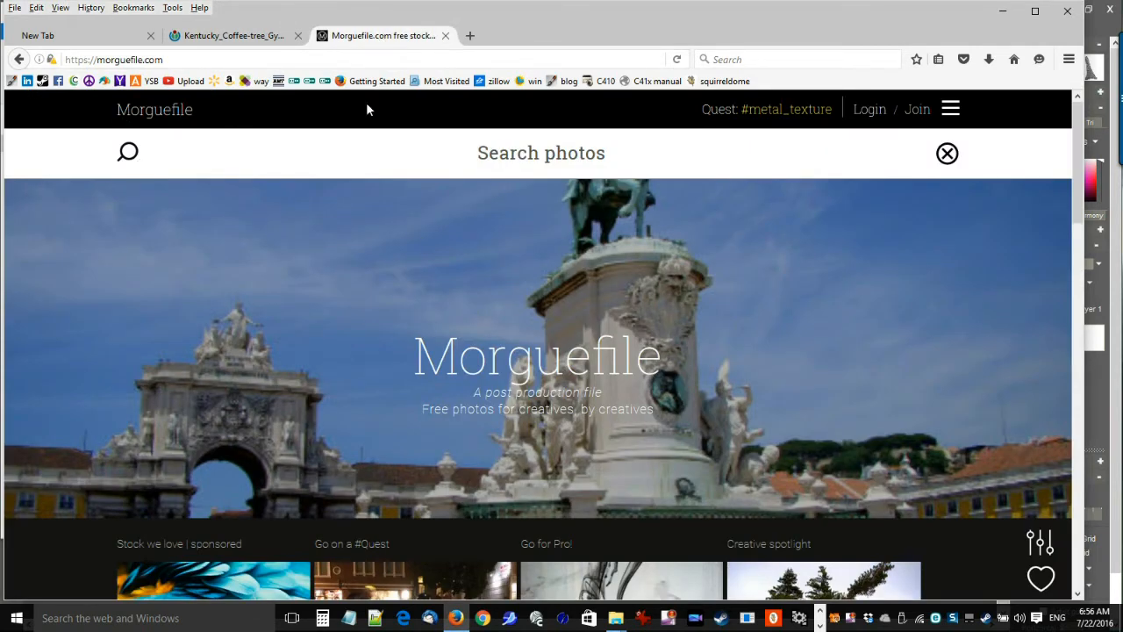
Search Morguefile for "tree bark" photos and browse the results.
{"action": "left_click", "coordinate": [572, 156]}
{"action": "type", "text": "tree bark"}
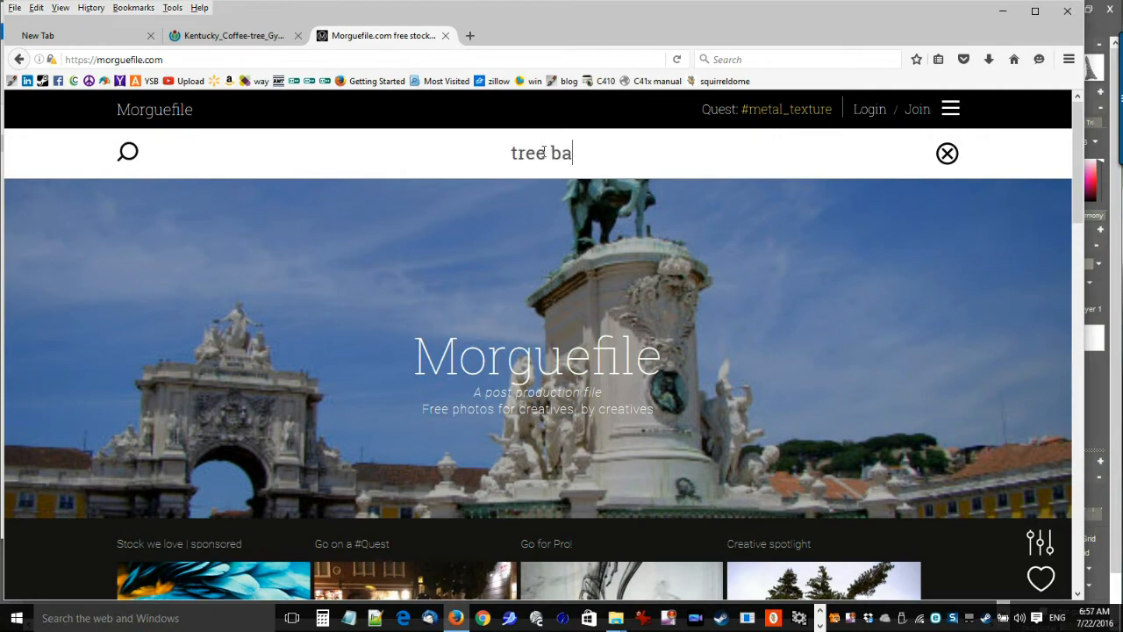
{"action": "key", "text": "Return"}
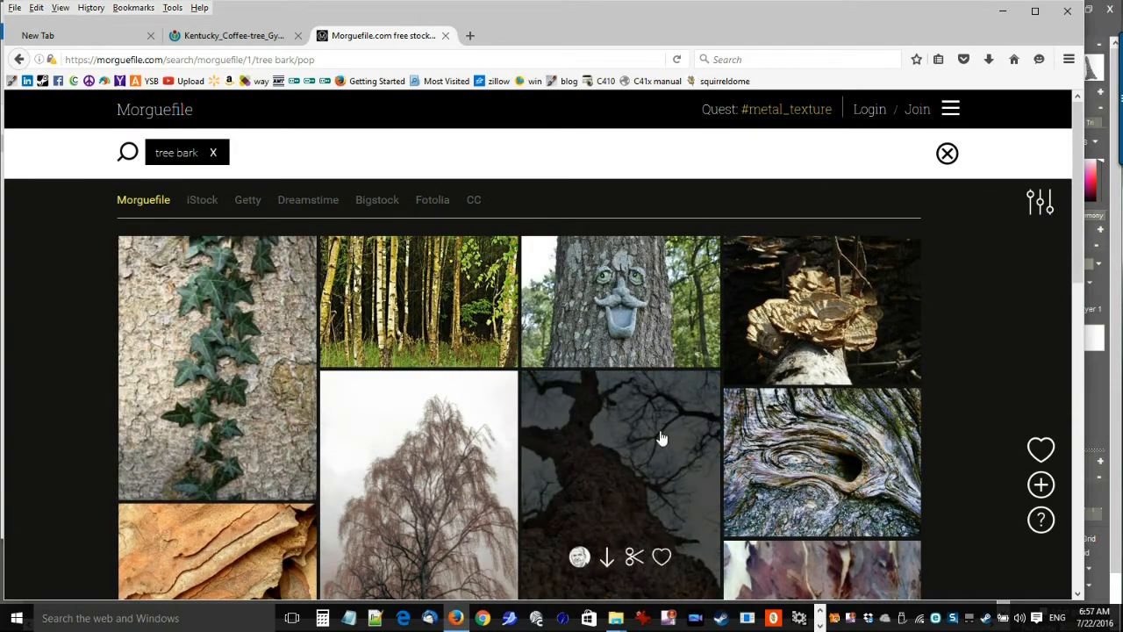
{"action": "scroll", "coordinate": [660, 439], "scroll_direction": "down", "scroll_amount": 3}
{"action": "scroll", "coordinate": [660, 445], "scroll_direction": "down", "scroll_amount": 3}
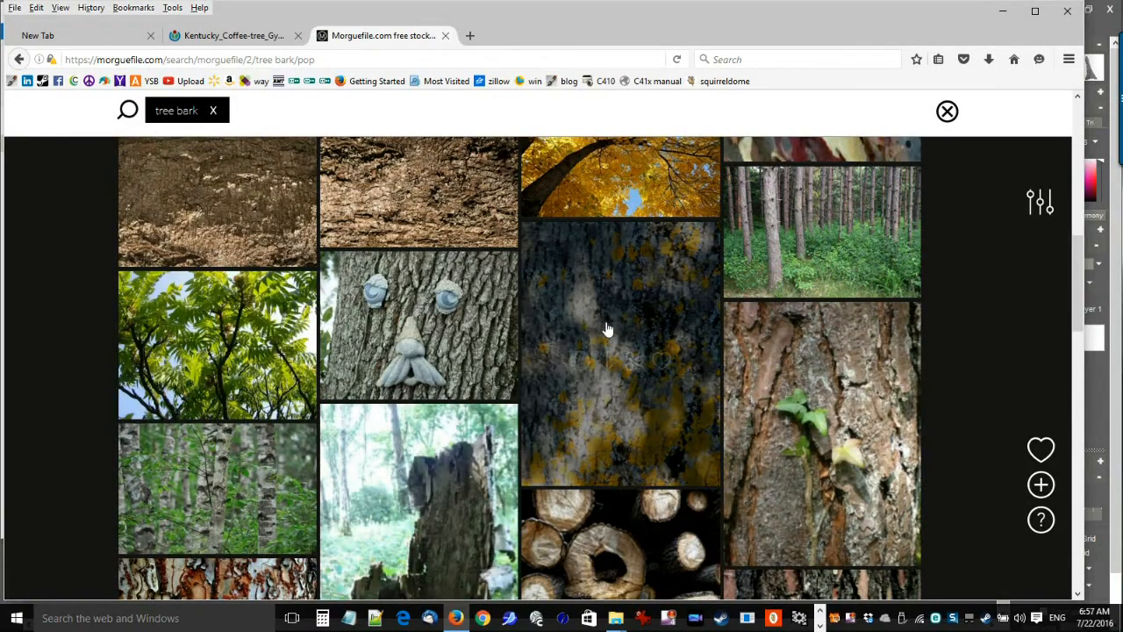
{"action": "scroll", "coordinate": [623, 380], "scroll_direction": "up", "scroll_amount": 1}
{"action": "scroll", "coordinate": [623, 380], "scroll_direction": "up", "scroll_amount": 10}
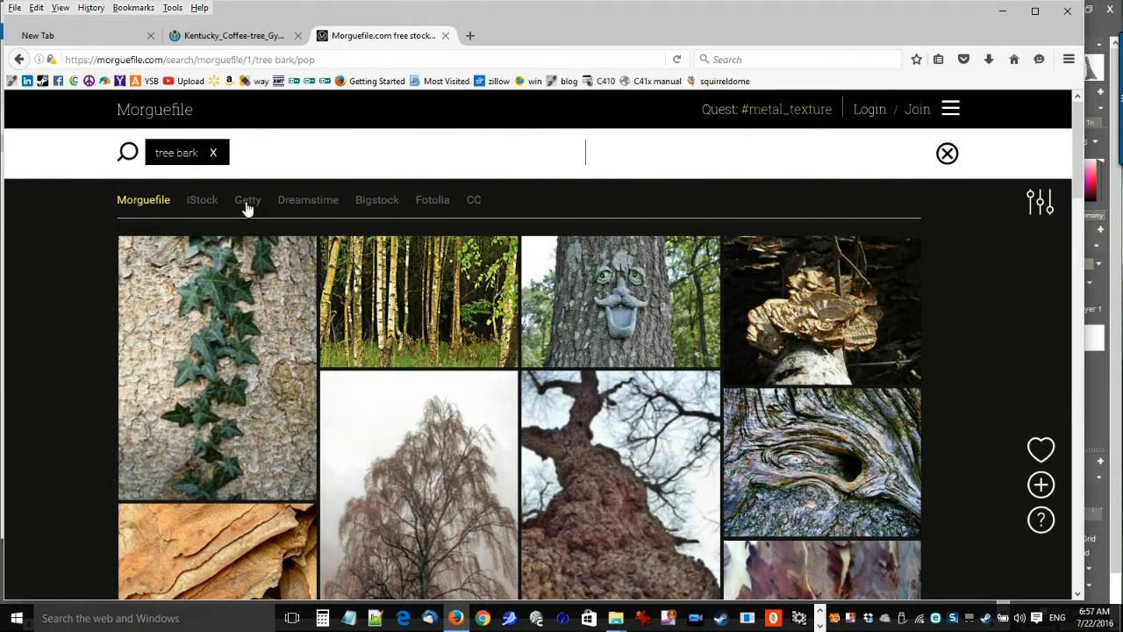
Compare the tree bark results from iStock, Getty, Dreamstime, Bigstock and Fotolia.
{"action": "left_click", "coordinate": [193, 202]}
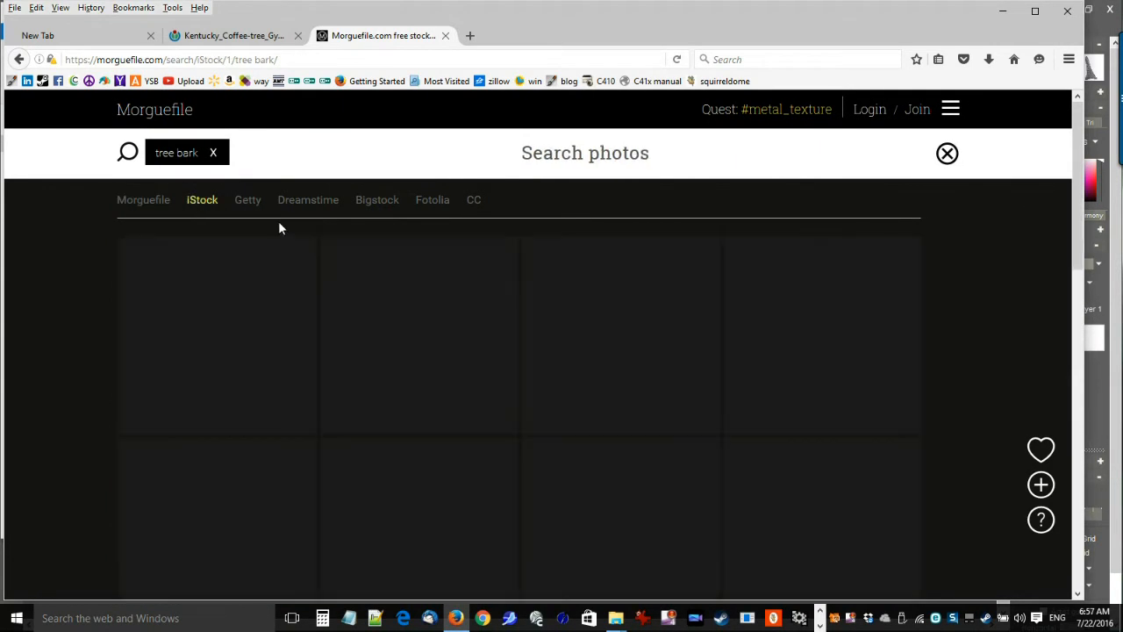
{"action": "left_click", "coordinate": [249, 202]}
{"action": "left_click", "coordinate": [316, 201]}
{"action": "left_click", "coordinate": [384, 203]}
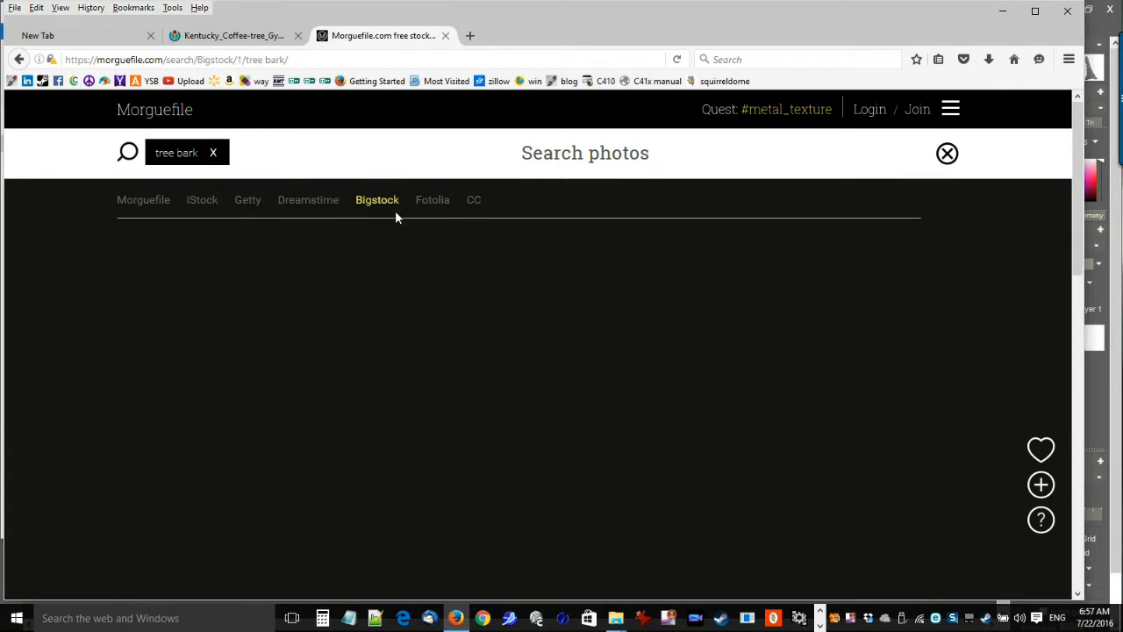
{"action": "left_click", "coordinate": [432, 203]}
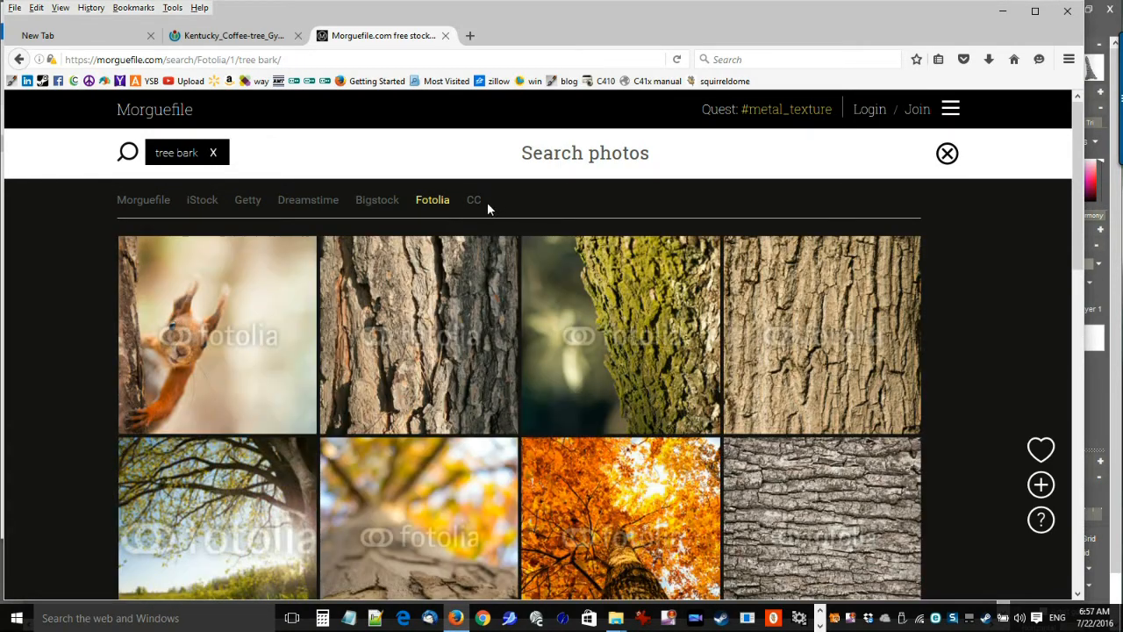
{"action": "left_click", "coordinate": [362, 205]}
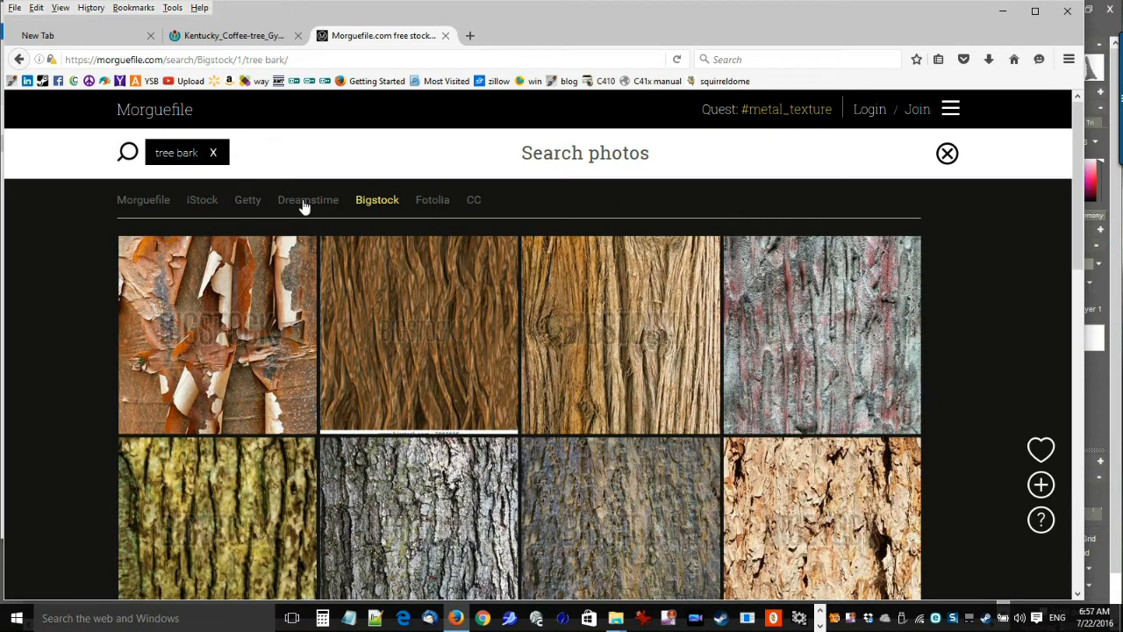
{"action": "left_click", "coordinate": [303, 204]}
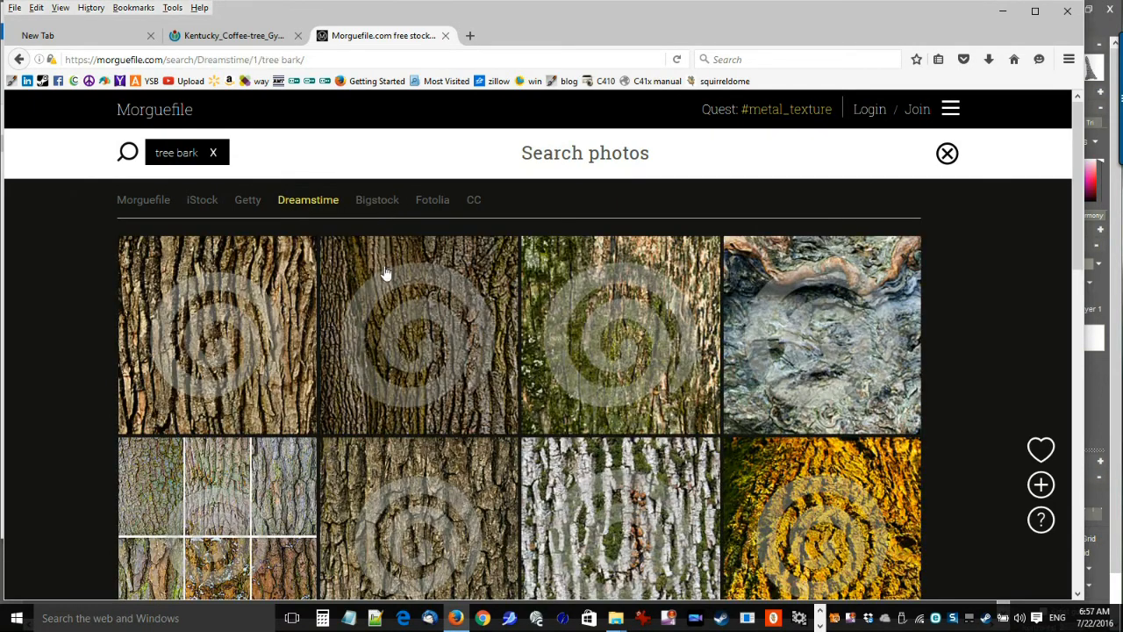
{"action": "left_click", "coordinate": [248, 204]}
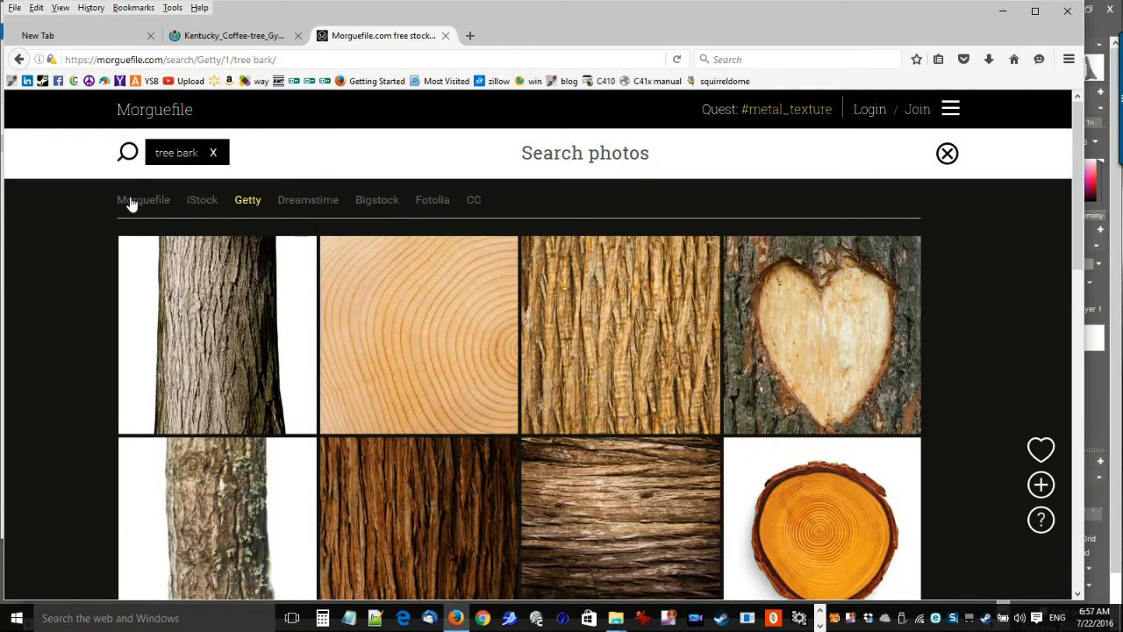
Browse Morguefile's own tree bark results and return to the Kentucky coffee-tree bark image.
{"action": "left_click", "coordinate": [130, 202]}
{"action": "left_click", "coordinate": [150, 204]}
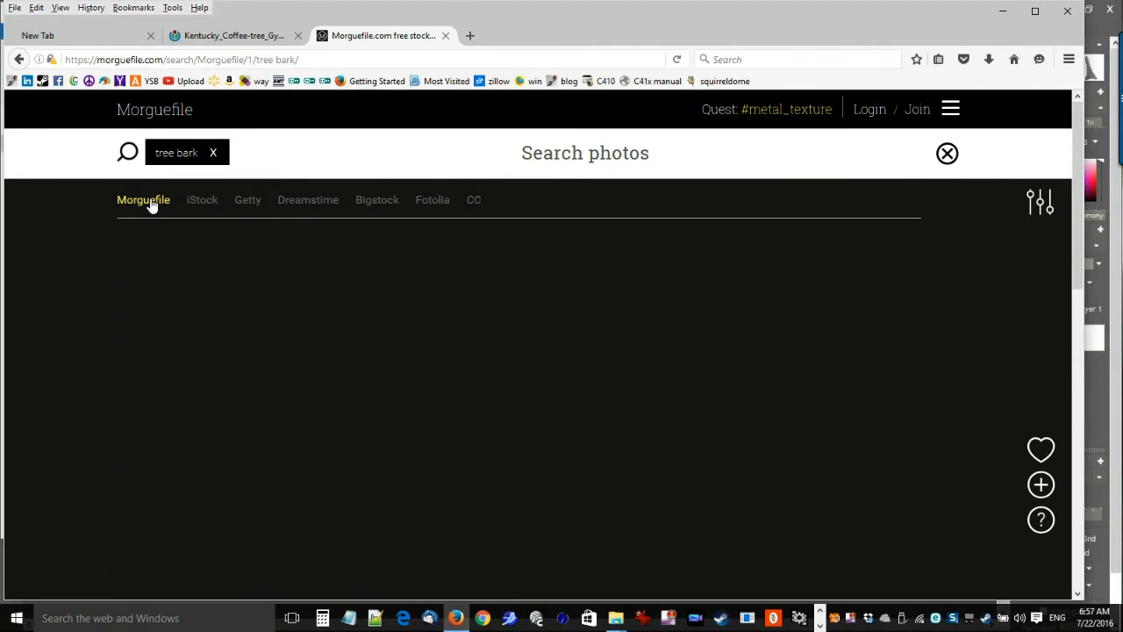
{"action": "scroll", "coordinate": [641, 447], "scroll_direction": "down", "scroll_amount": 3}
{"action": "scroll", "coordinate": [621, 450], "scroll_direction": "down", "scroll_amount": 3}
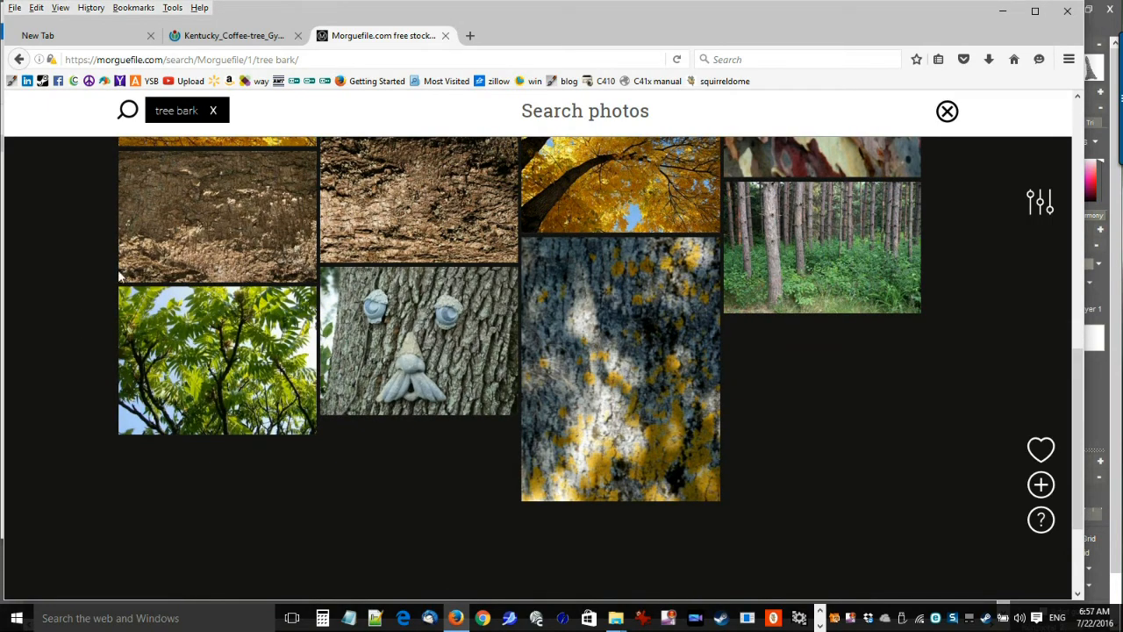
{"action": "scroll", "coordinate": [176, 267], "scroll_direction": "up", "scroll_amount": 8}
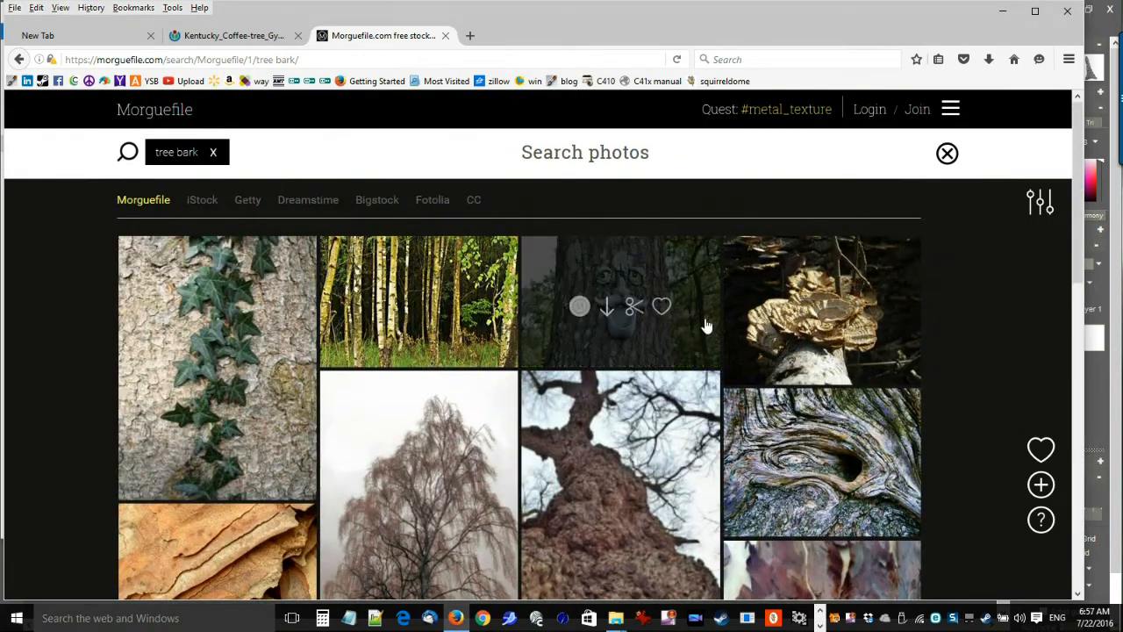
{"action": "left_click", "coordinate": [247, 39]}
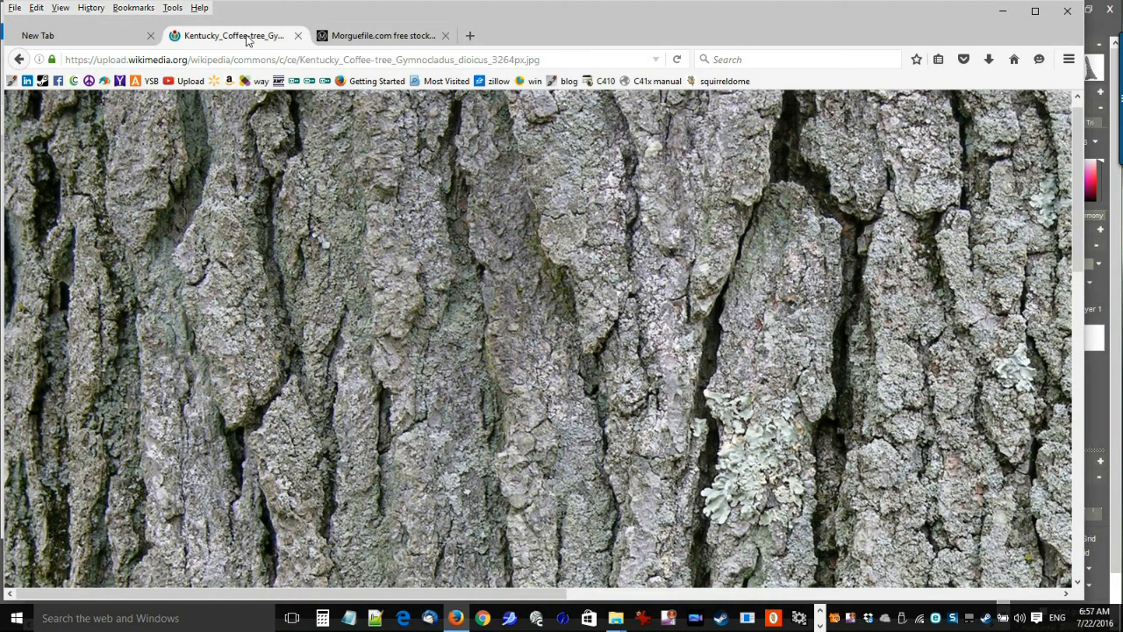
Switch from the browser to Howler and close the Patterns window.
{"action": "left_click", "coordinate": [997, 14]}
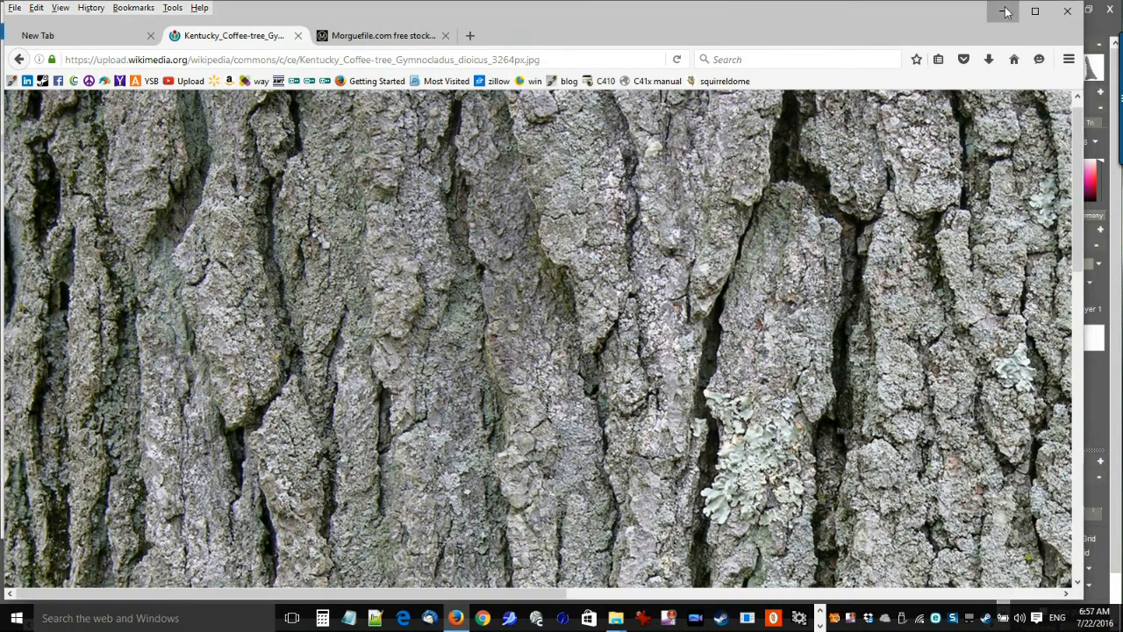
{"action": "left_click", "coordinate": [835, 91]}
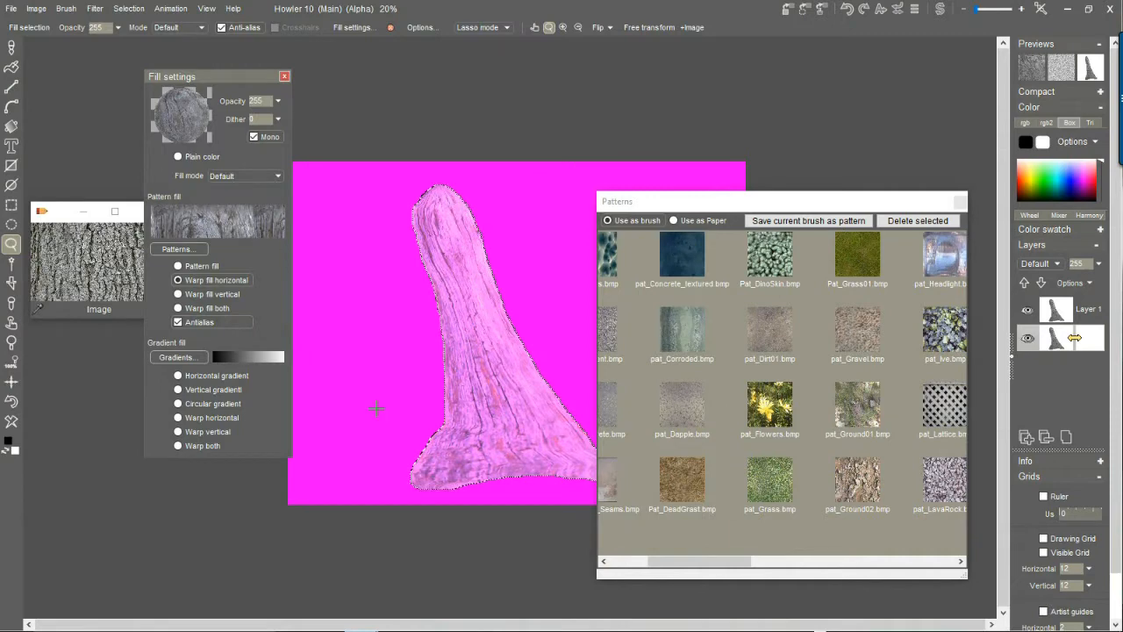
{"action": "left_click_drag", "start_coordinate": [670, 206], "coordinate": [749, 220]}
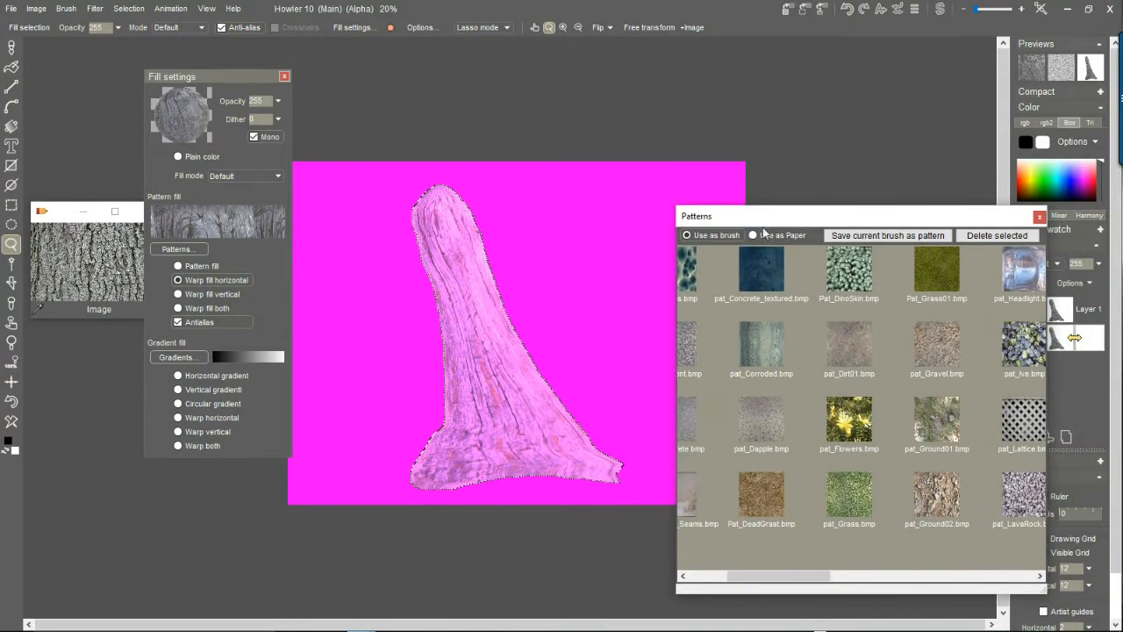
{"action": "left_click", "coordinate": [1039, 217]}
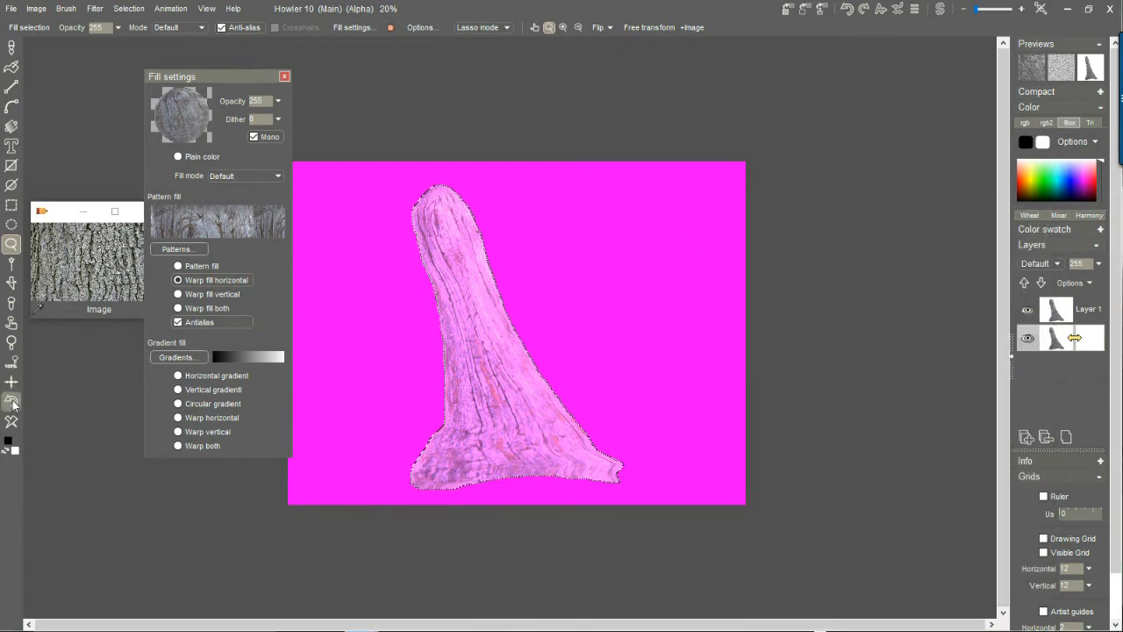
Clear the canvas and load the tree bark photo from the floating image window onto it.
{"action": "left_click", "coordinate": [13, 403]}
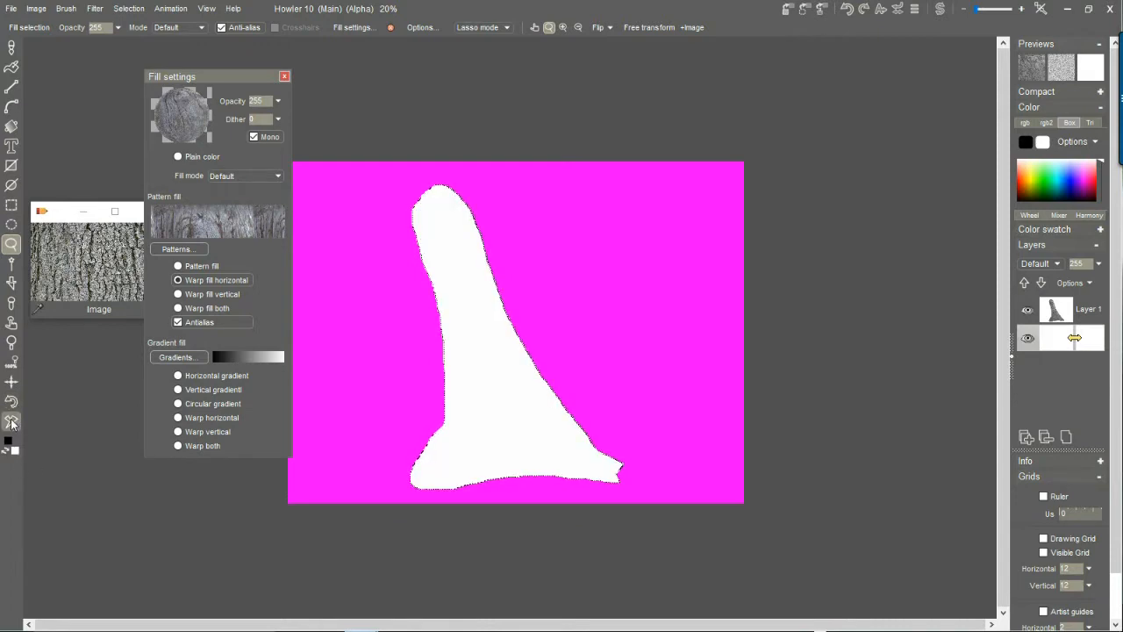
{"action": "left_click", "coordinate": [211, 220]}
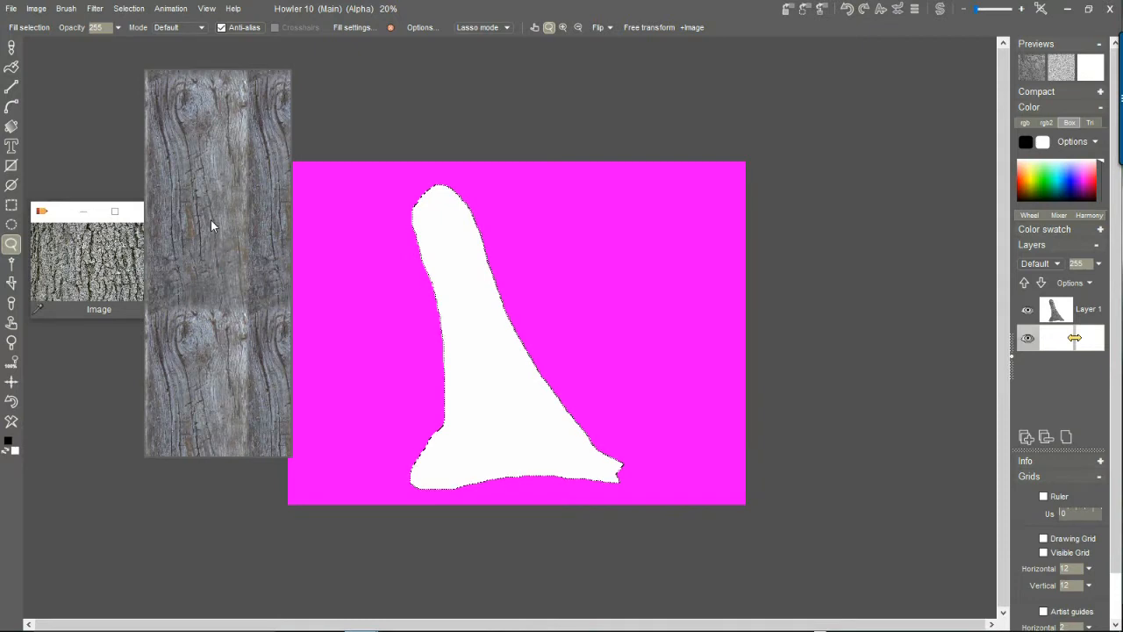
{"action": "left_click", "coordinate": [211, 221]}
{"action": "left_click", "coordinate": [94, 259]}
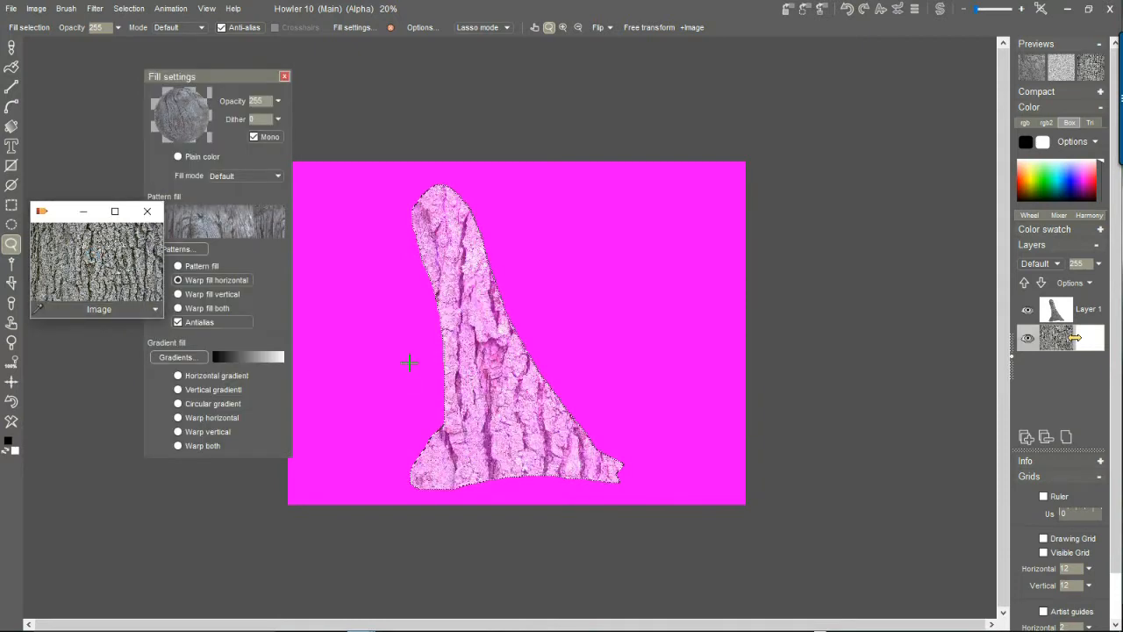
{"action": "left_click_drag", "start_coordinate": [64, 219], "coordinate": [79, 293]}
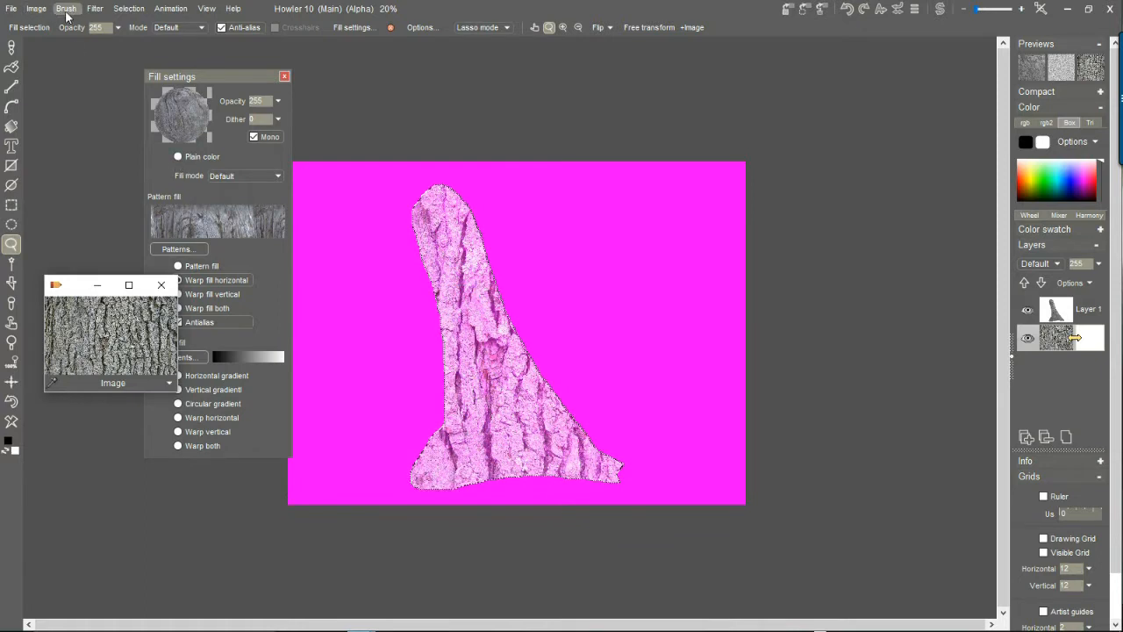
Clear the canvas and fill the trunk-shaped selection with the wood pattern using Pattern fill.
{"action": "left_click", "coordinate": [197, 269]}
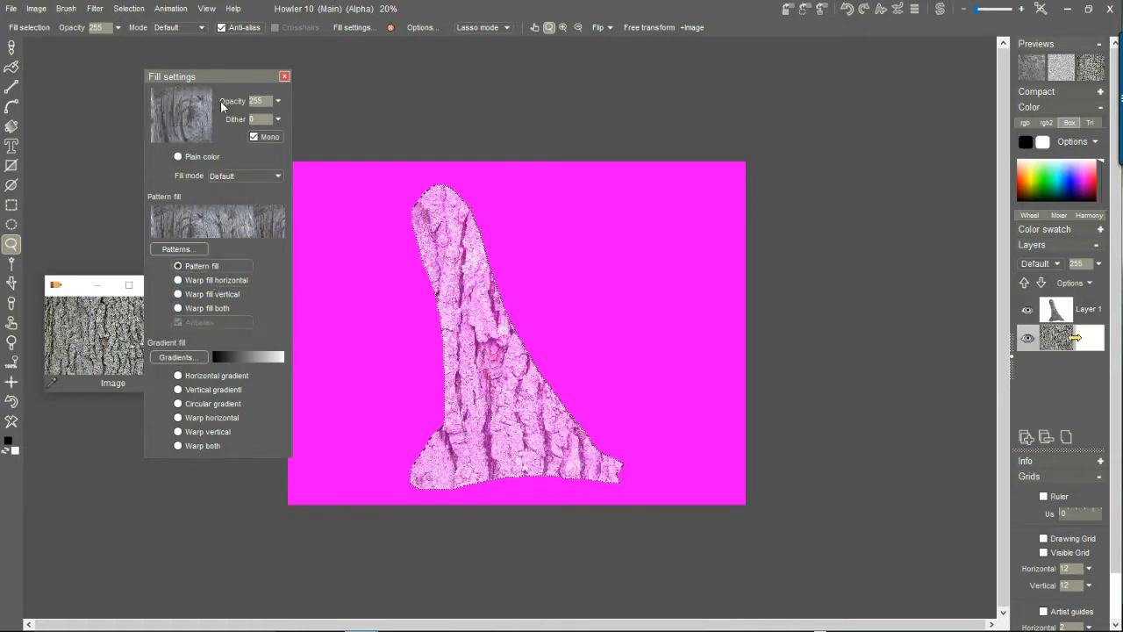
{"action": "left_click_drag", "start_coordinate": [205, 76], "coordinate": [237, 82]}
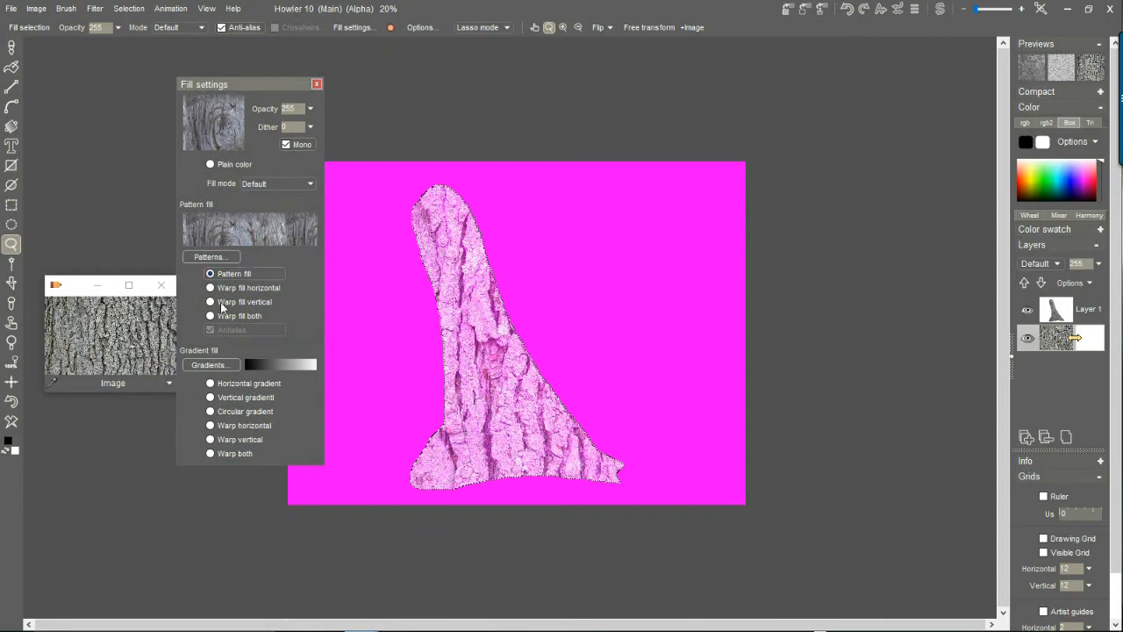
{"action": "left_click", "coordinate": [8, 423]}
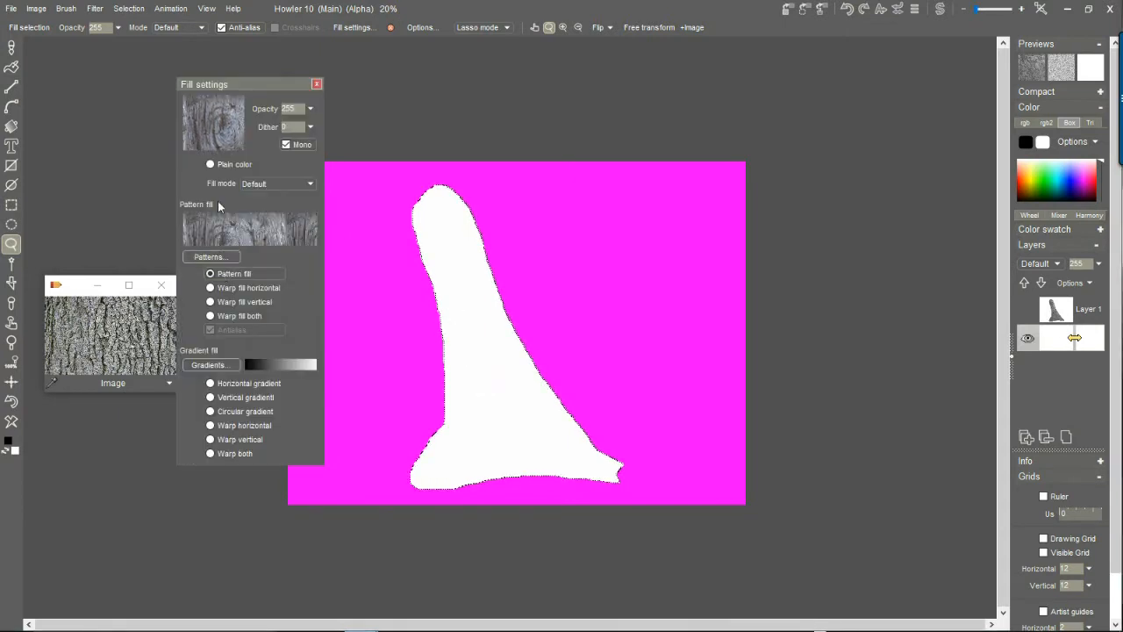
{"action": "left_click", "coordinate": [440, 245]}
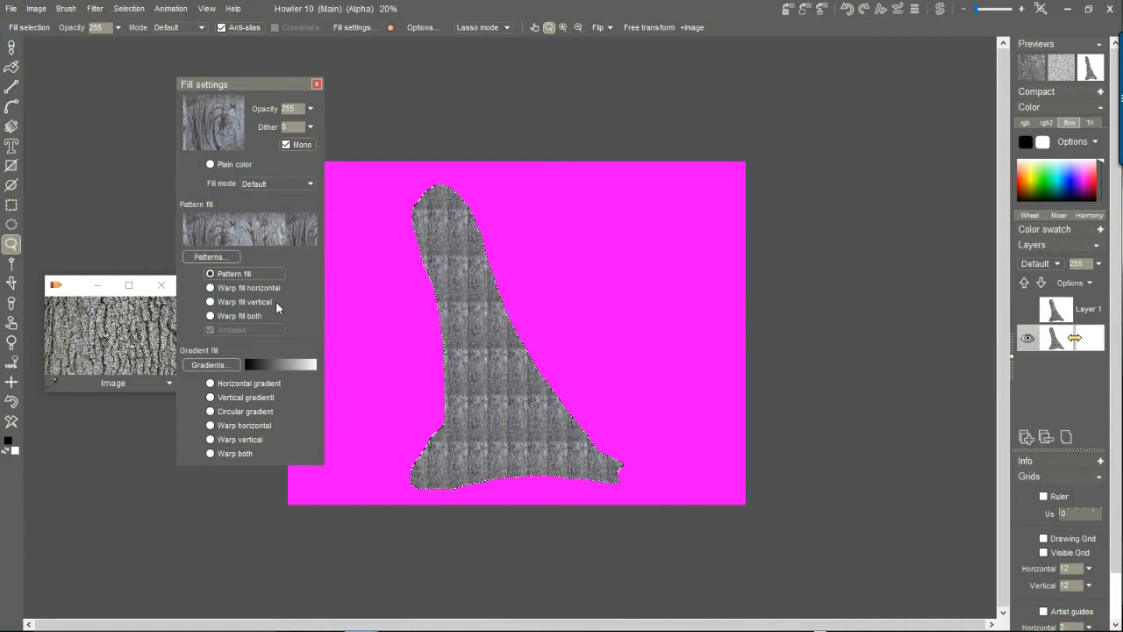
Clear the canvas and fill the trunk-shaped selection with the wood pattern using Warp fill horizontal.
{"action": "left_click", "coordinate": [232, 293]}
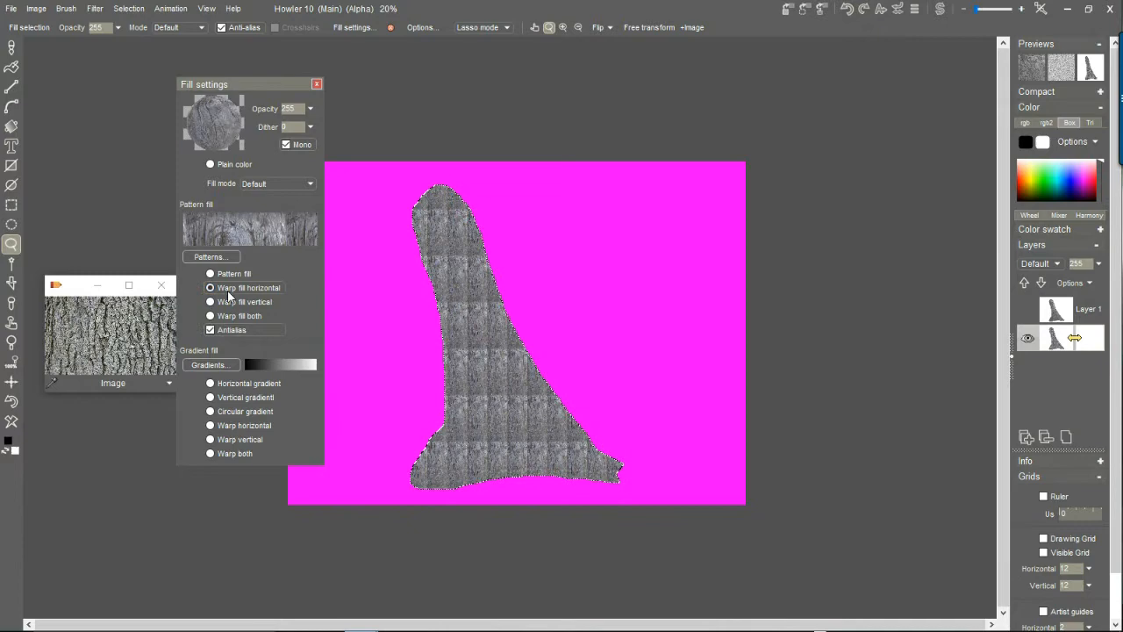
{"action": "left_click", "coordinate": [17, 423]}
{"action": "left_click", "coordinate": [487, 318]}
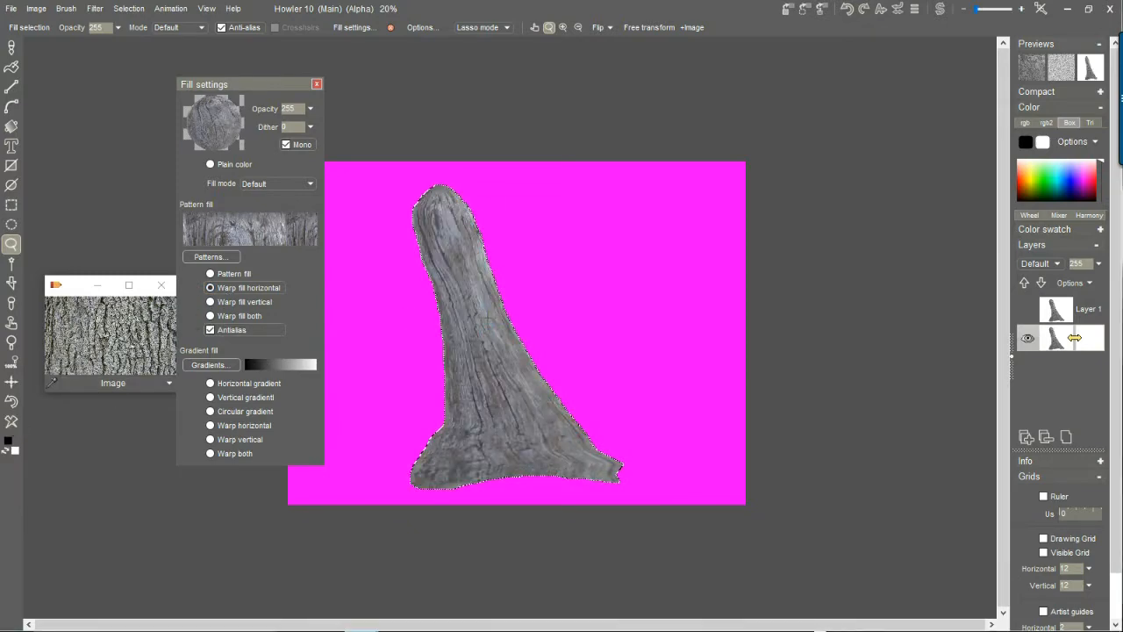
{"action": "scroll", "coordinate": [1076, 338], "scroll_direction": "up", "scroll_amount": 5}
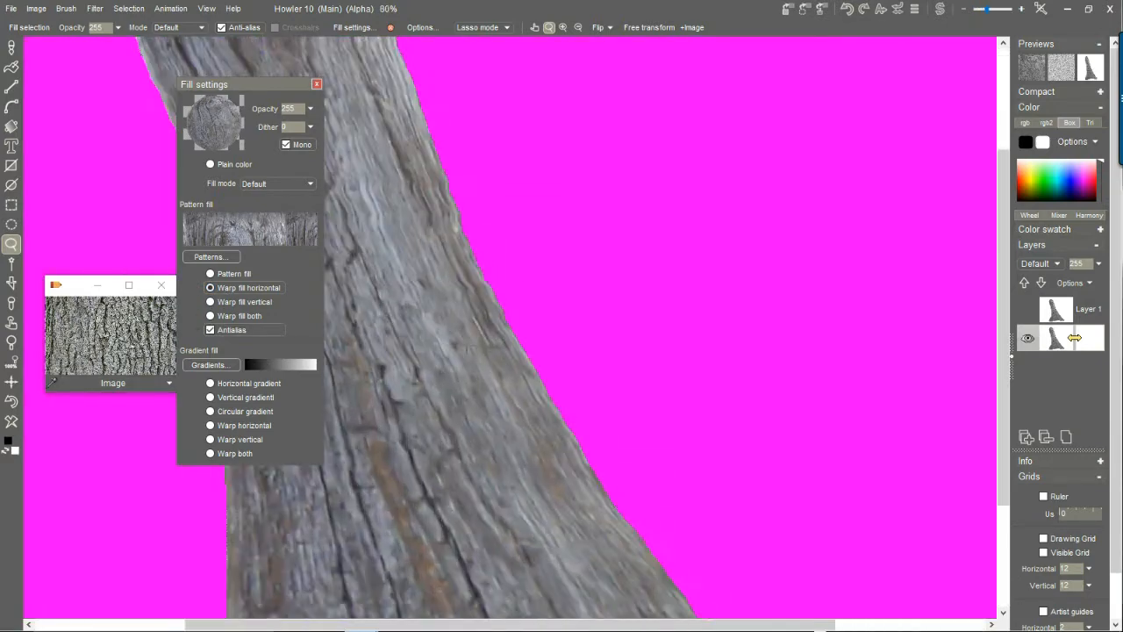
{"action": "scroll", "coordinate": [1075, 337], "scroll_direction": "down", "scroll_amount": 5}
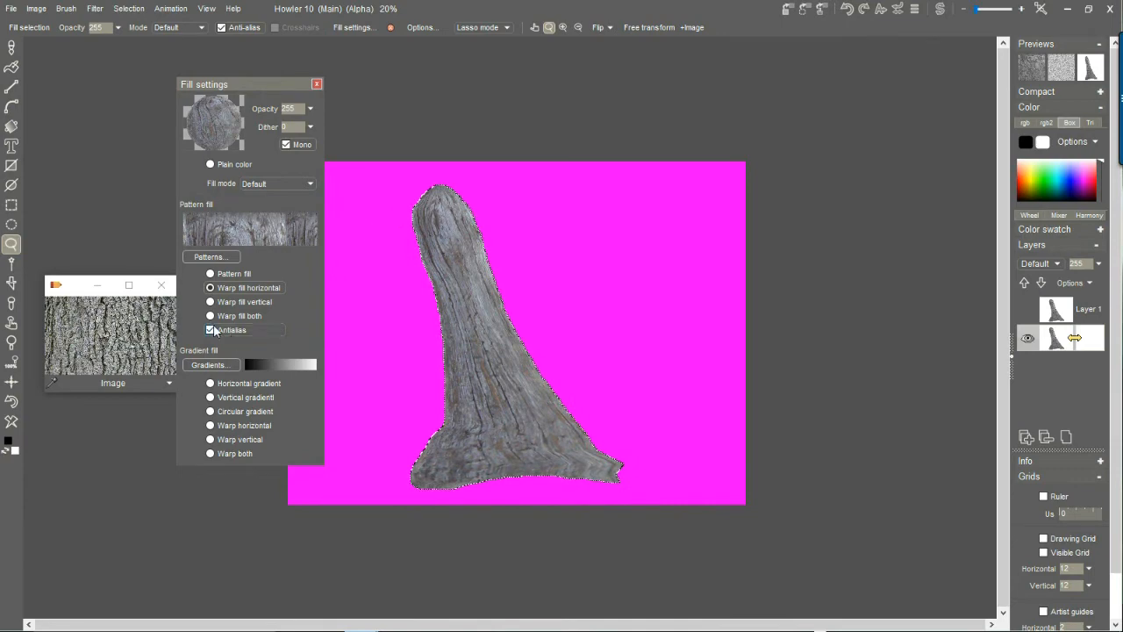
Load the tree bark photo from the floating image window onto the canvas and use it as the brush.
{"action": "double_click", "coordinate": [100, 320]}
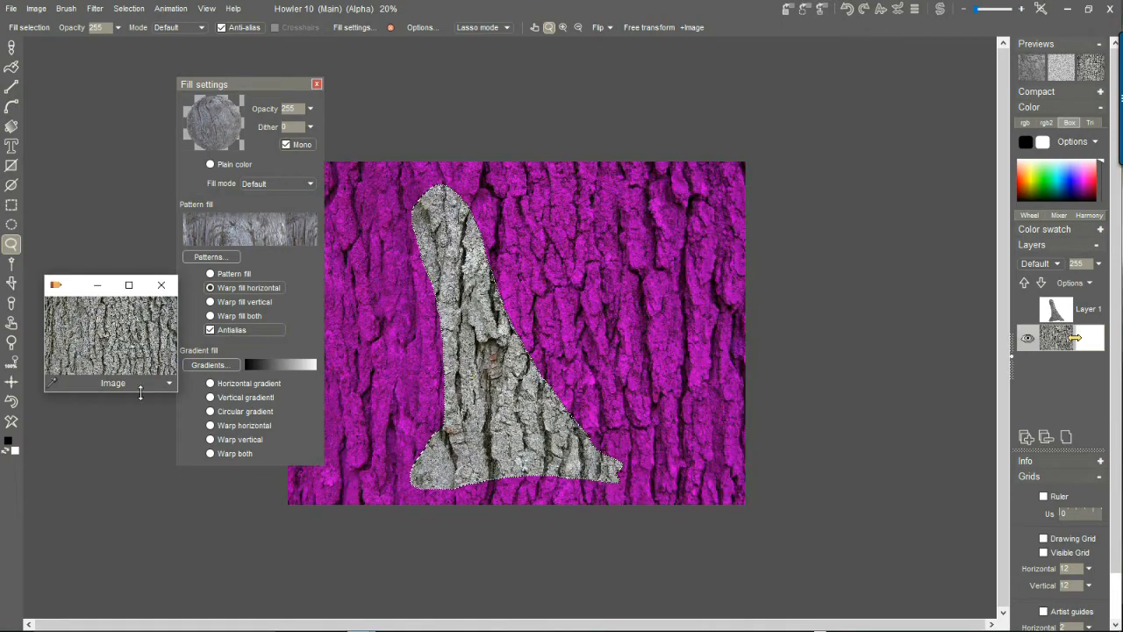
{"action": "left_click", "coordinate": [172, 387]}
{"action": "left_click", "coordinate": [79, 291]}
{"action": "left_click_drag", "start_coordinate": [74, 291], "coordinate": [82, 167]}
{"action": "left_click", "coordinate": [181, 259]}
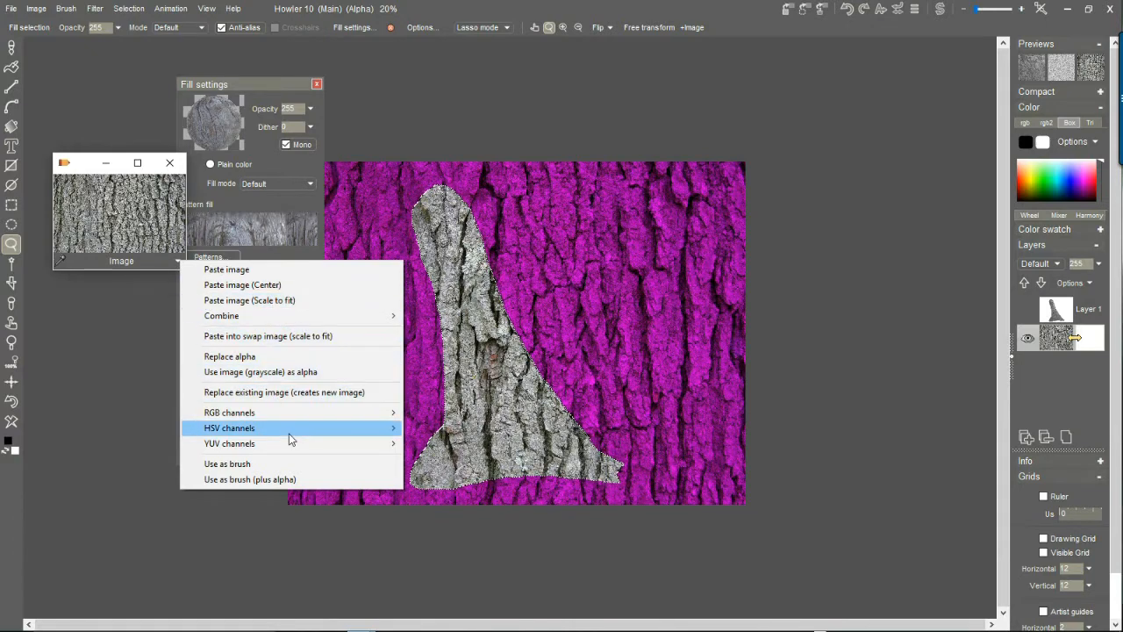
{"action": "left_click", "coordinate": [236, 464]}
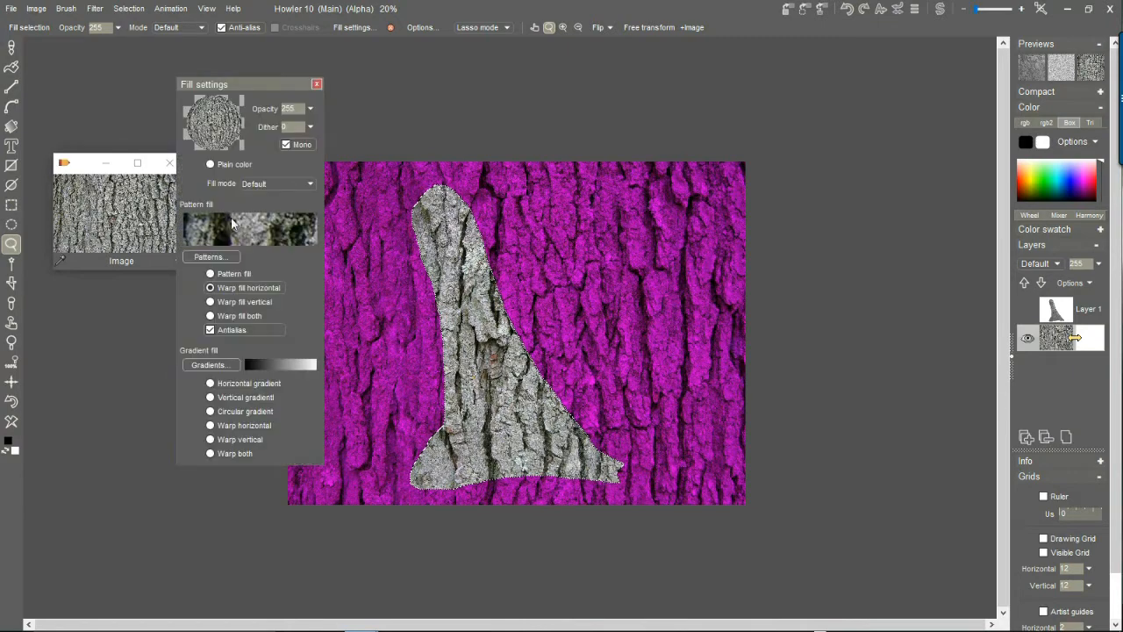
{"action": "left_click_drag", "start_coordinate": [83, 170], "coordinate": [81, 469]}
Store and manage a copy of the bark brush and set its scale to 45.
{"action": "left_click", "coordinate": [69, 9]}
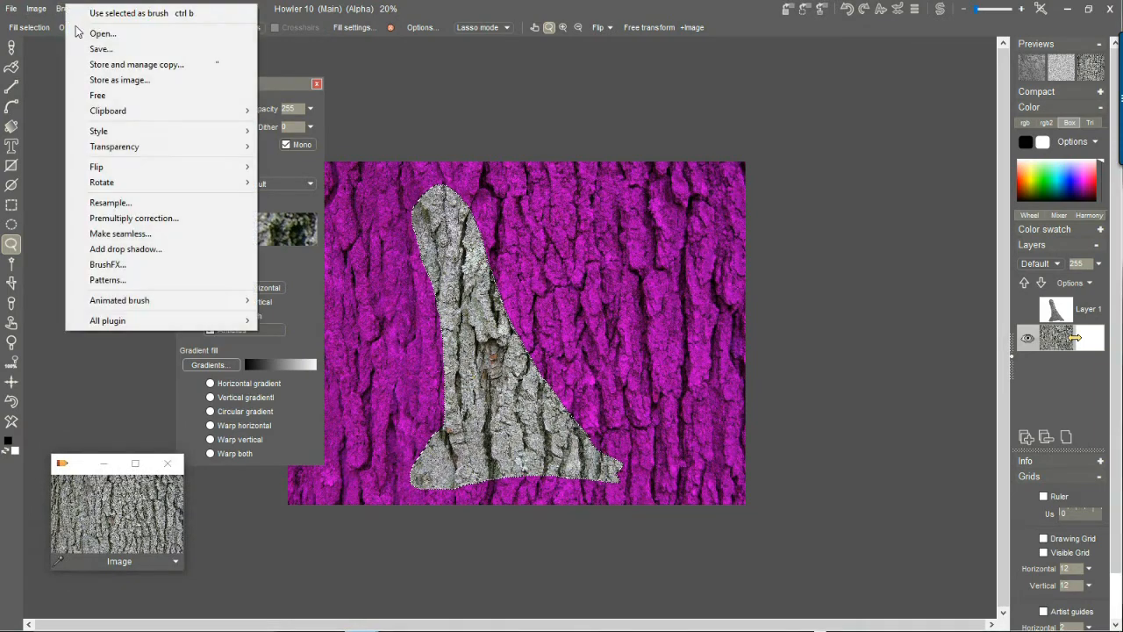
{"action": "left_click", "coordinate": [128, 66]}
{"action": "mouse_move", "coordinate": [93, 407]}
{"action": "left_mouse_down"}
{"action": "mouse_move", "coordinate": [773, 232]}
{"action": "mouse_move", "coordinate": [847, 153]}
{"action": "mouse_move", "coordinate": [835, 82]}
{"action": "left_mouse_up"}
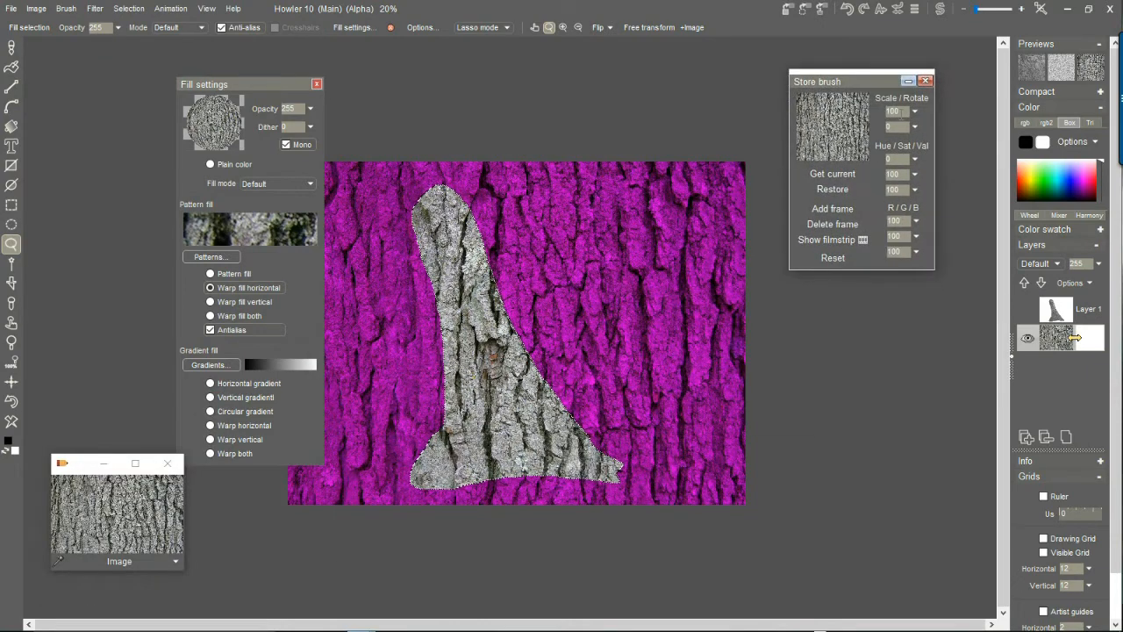
{"action": "left_click", "coordinate": [915, 111]}
{"action": "left_click_drag", "start_coordinate": [875, 130], "coordinate": [825, 130]}
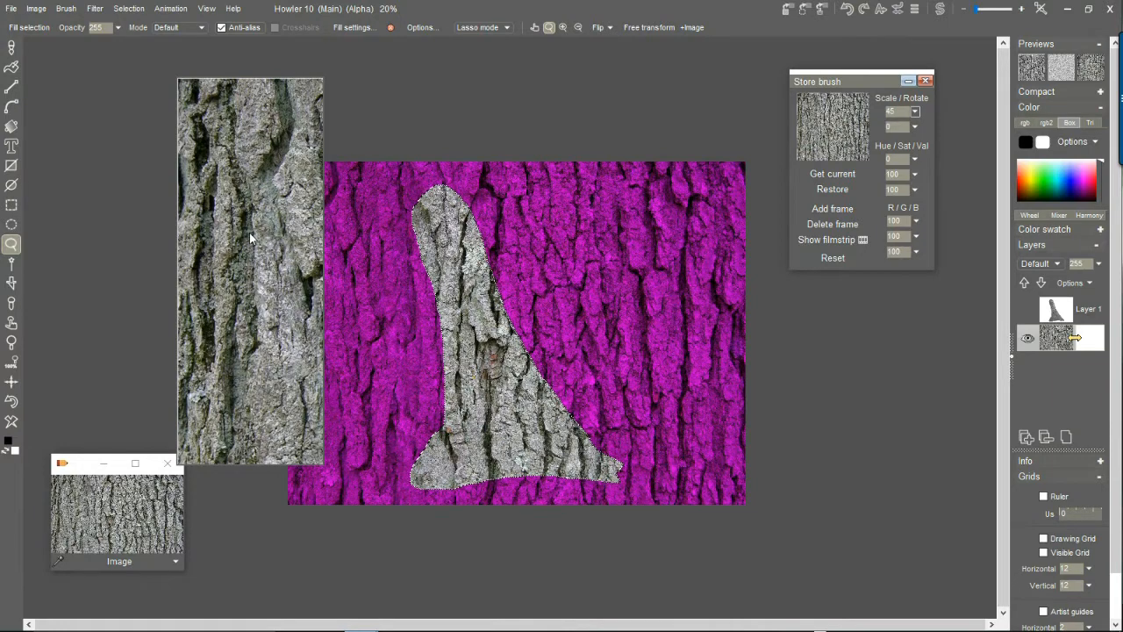
{"action": "left_click", "coordinate": [249, 232]}
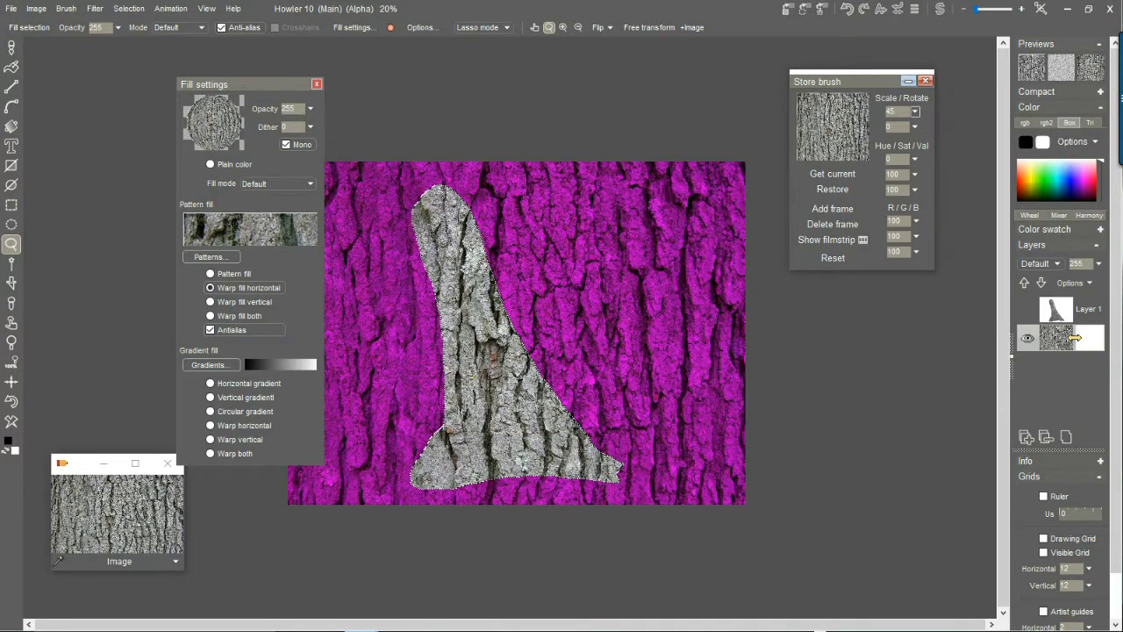
Clear the bark photo from the canvas and fill the trunk selection with the scaled bark brush using Warp fill horizontal.
{"action": "key", "text": "ctrl+z"}
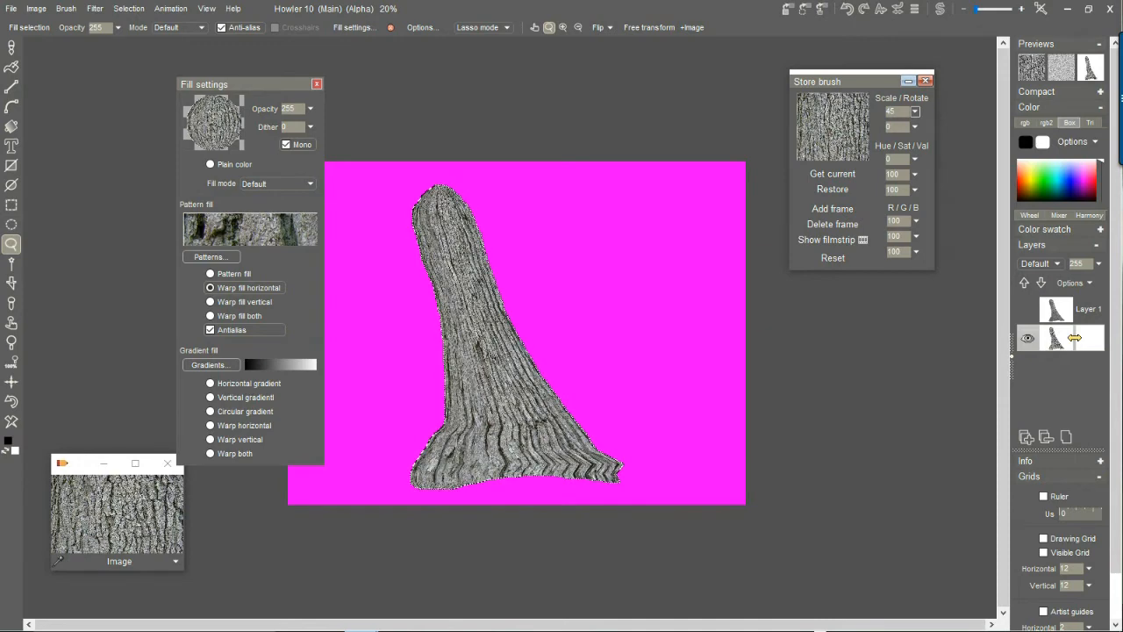
{"action": "scroll", "coordinate": [1075, 338], "scroll_direction": "up", "scroll_amount": 6}
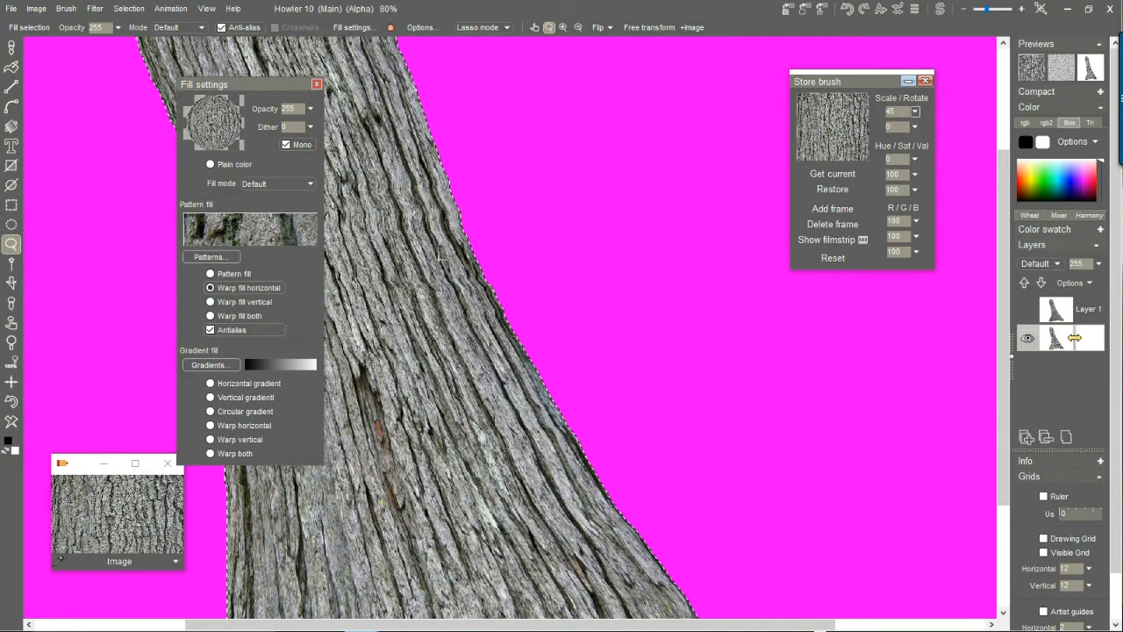
{"action": "scroll", "coordinate": [1075, 338], "scroll_direction": "down", "scroll_amount": 4}
{"action": "scroll", "coordinate": [1075, 338], "scroll_direction": "up", "scroll_amount": 2}
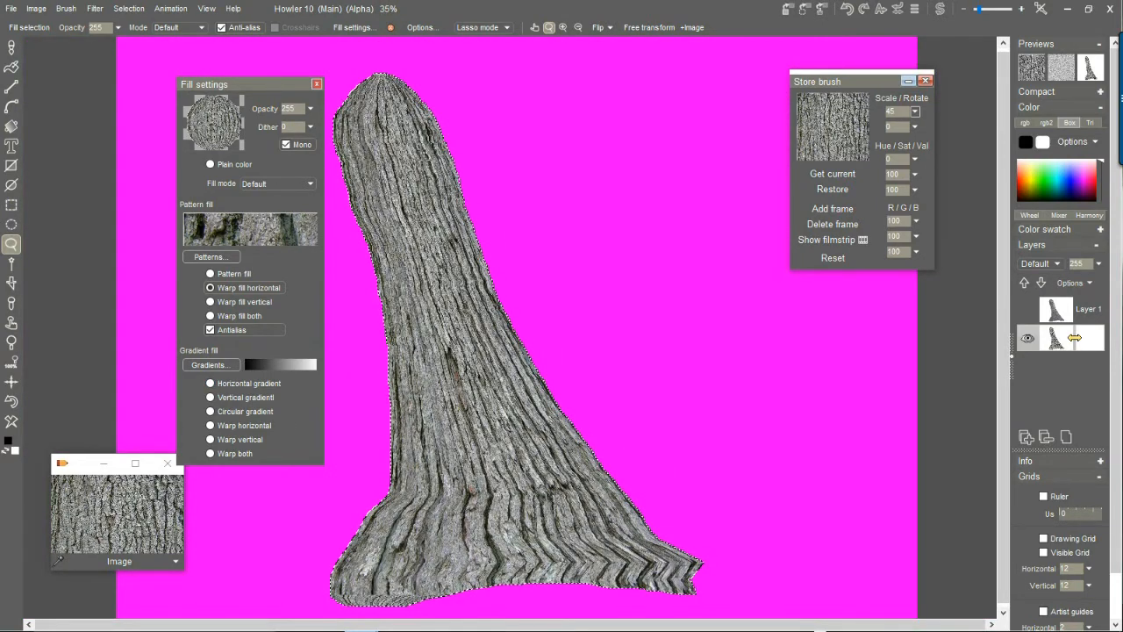
Open the Puppy Ray GPU filter on the bark-filled trunk and arrange the windows so the trunk stays in view.
{"action": "left_click_drag", "start_coordinate": [218, 87], "coordinate": [90, 72]}
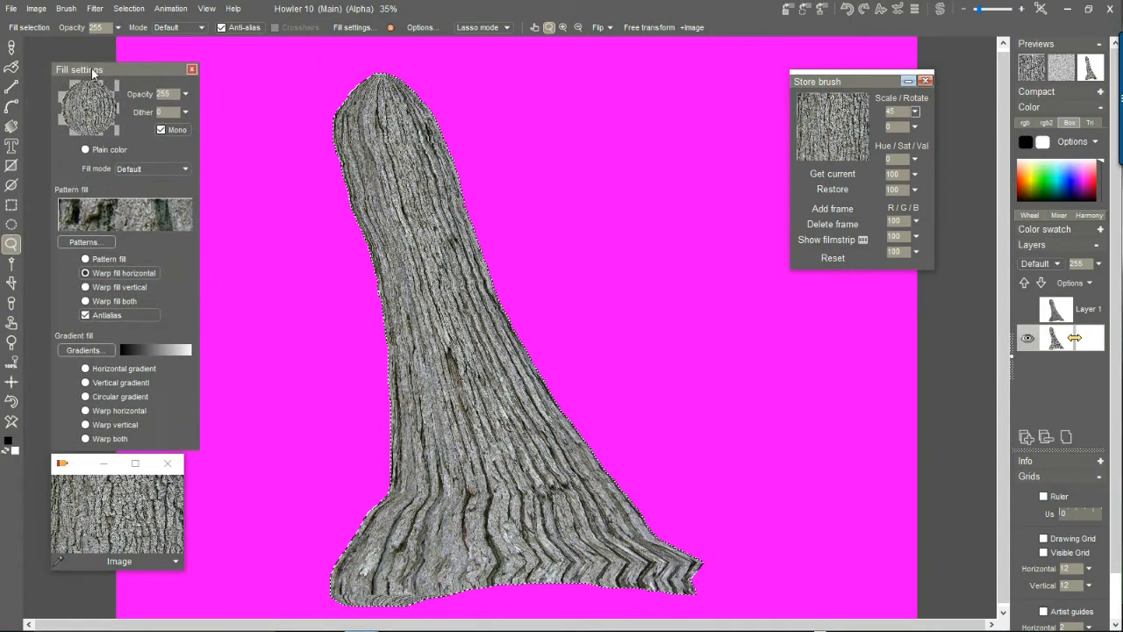
{"action": "left_click", "coordinate": [95, 9]}
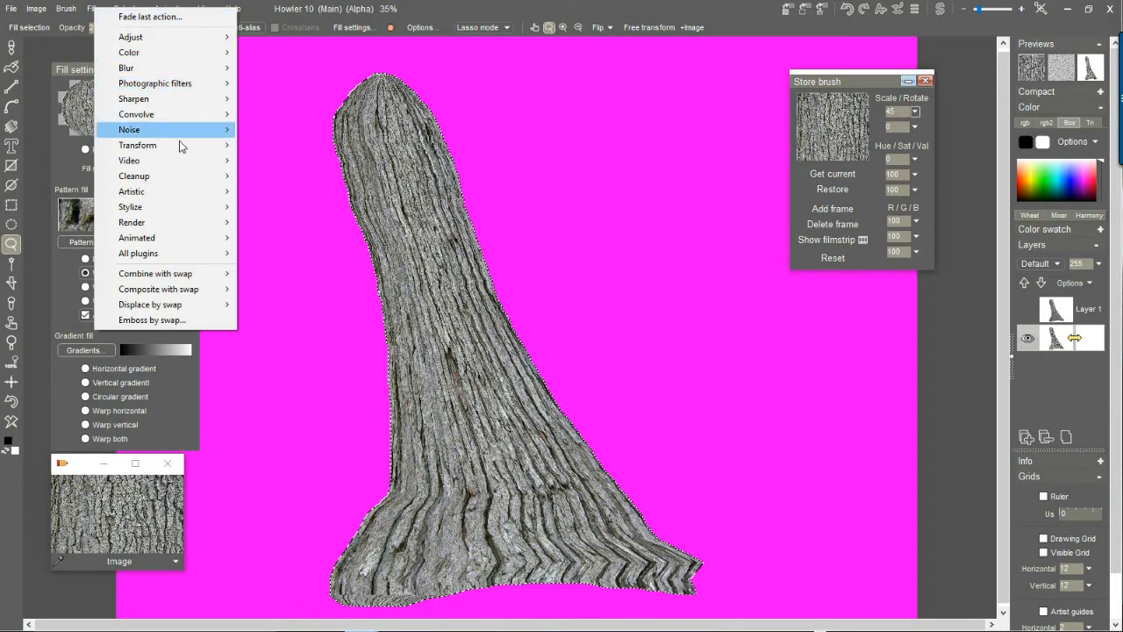
{"action": "mouse_move", "coordinate": [193, 92]}
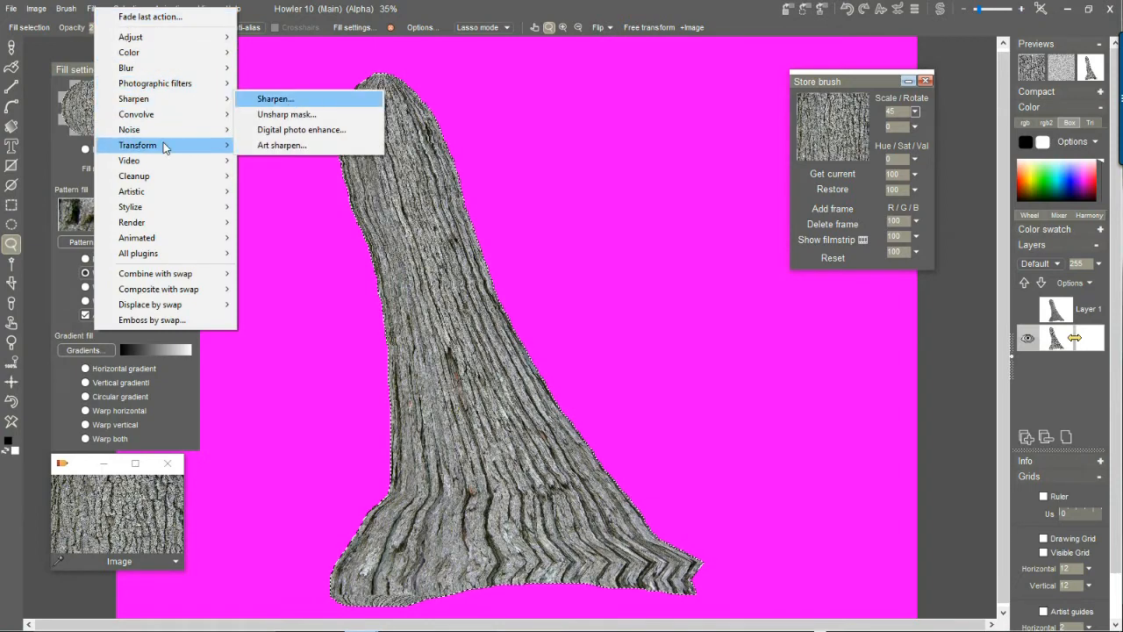
{"action": "mouse_move", "coordinate": [165, 145]}
{"action": "mouse_move", "coordinate": [341, 230]}
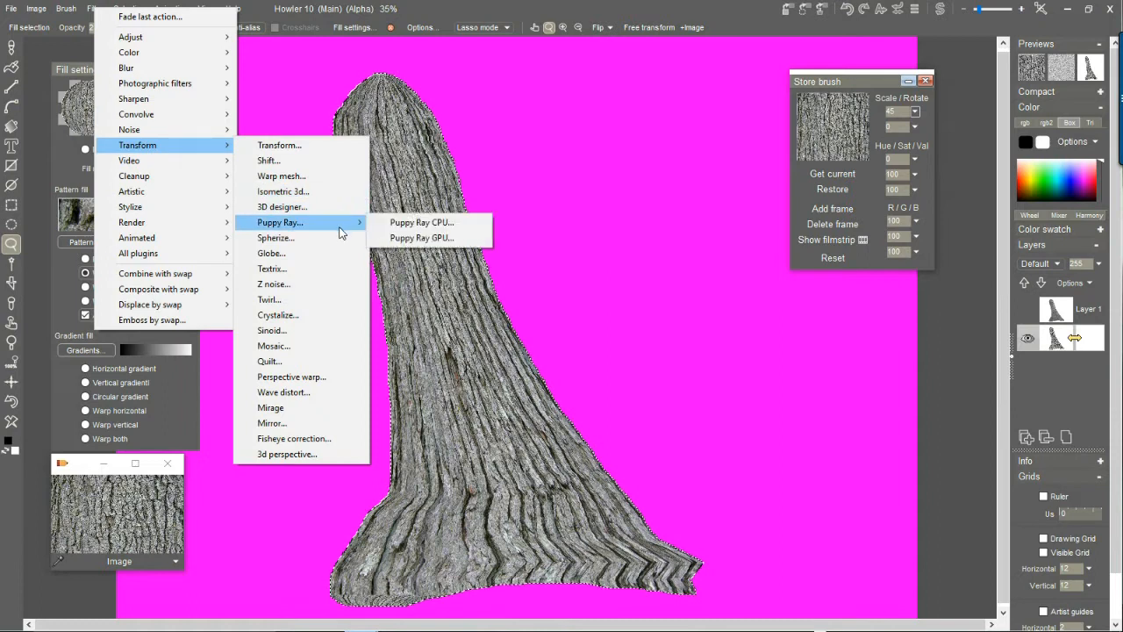
{"action": "left_click", "coordinate": [413, 238]}
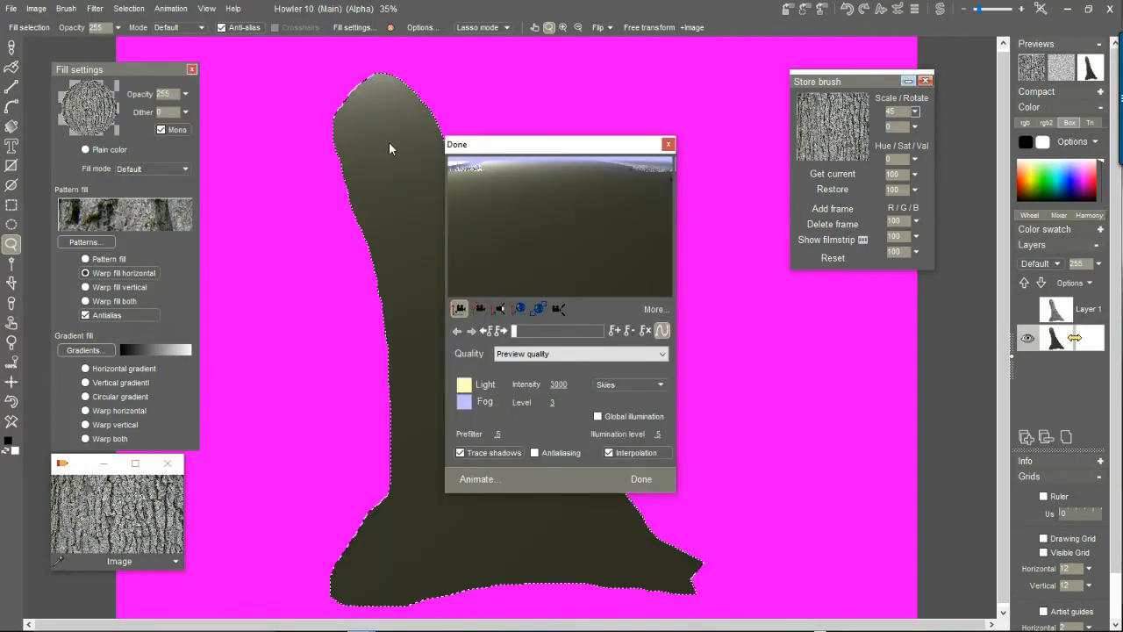
{"action": "left_click_drag", "start_coordinate": [567, 146], "coordinate": [223, 112]}
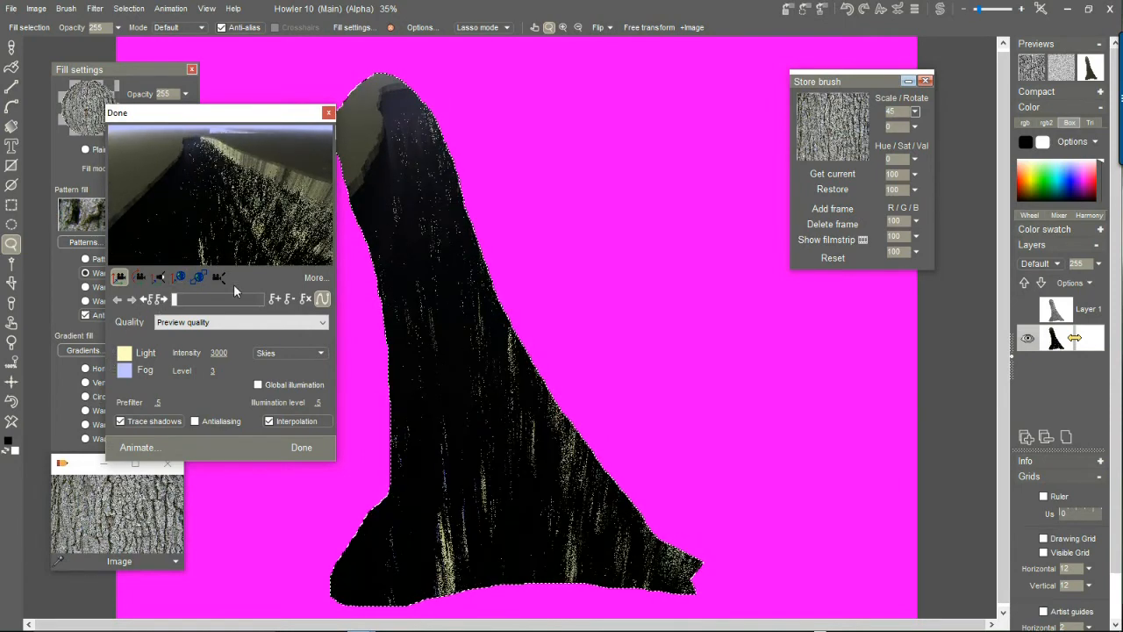
Angle the Puppy Ray camera down onto the trunk and adjust the scene's lighting in the render preview.
{"action": "left_click", "coordinate": [140, 277]}
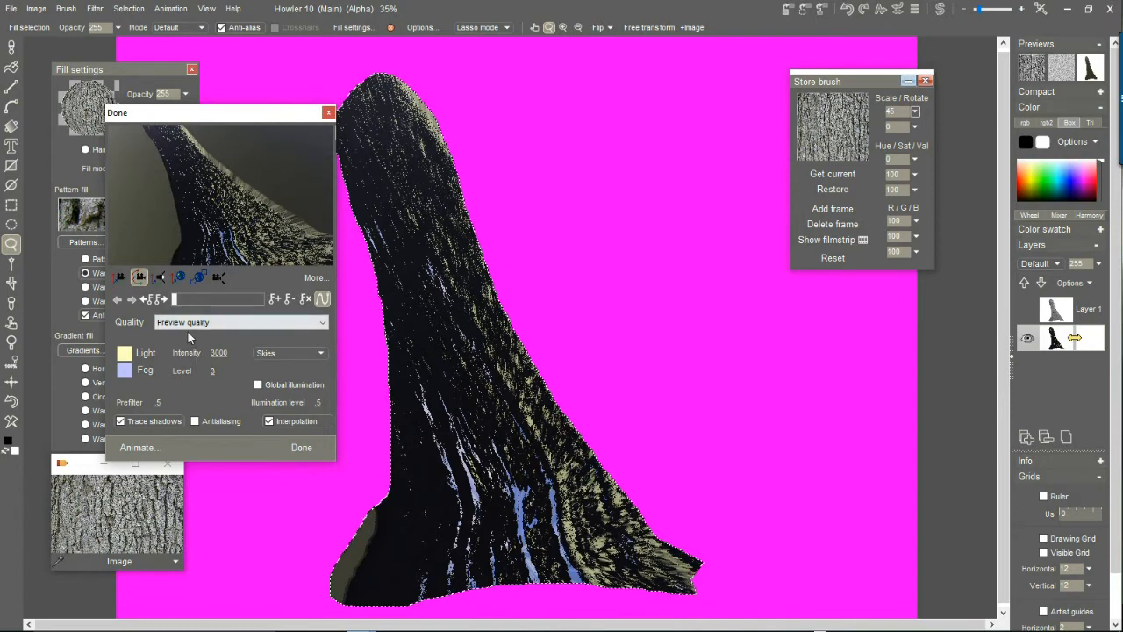
{"action": "left_click", "coordinate": [160, 278]}
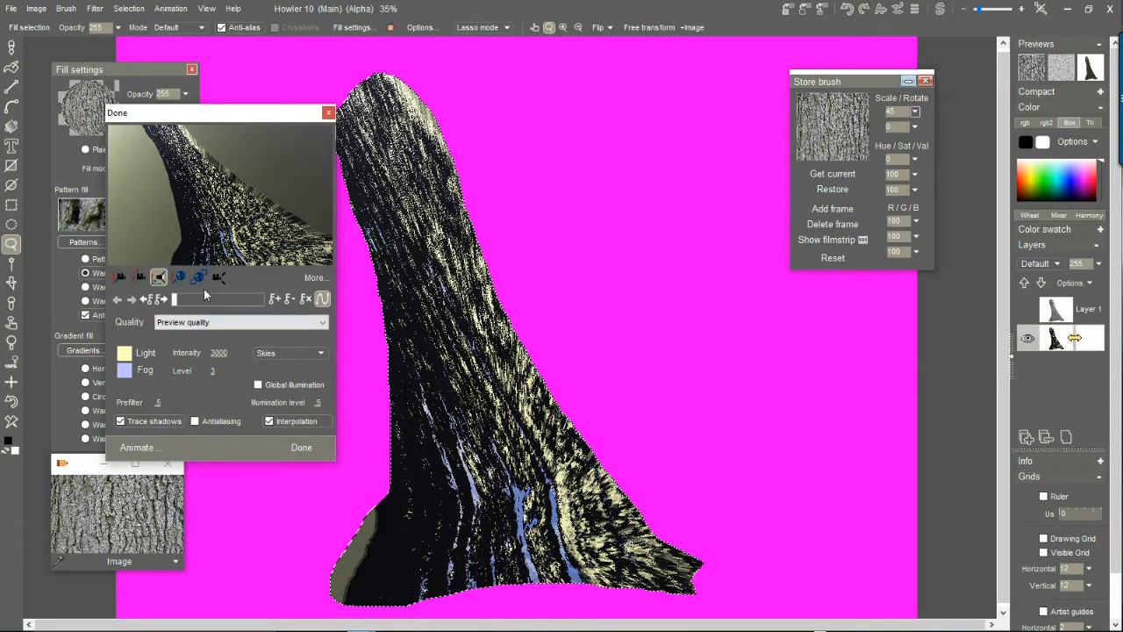
{"action": "left_click", "coordinate": [179, 278]}
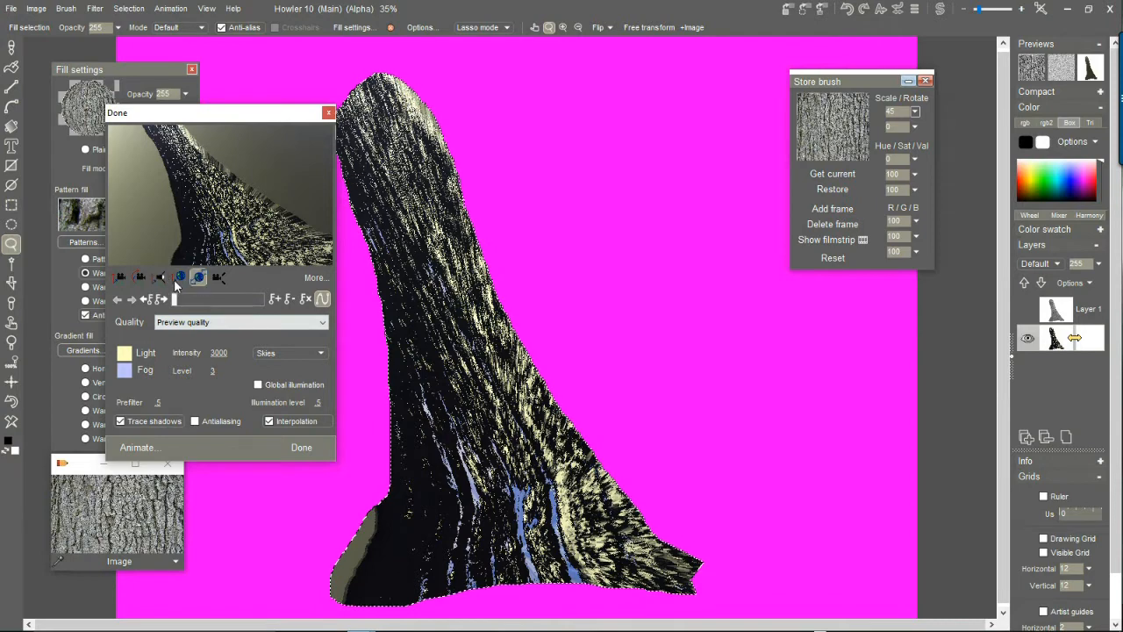
{"action": "mouse_move", "coordinate": [219, 195]}
{"action": "left_mouse_down"}
{"action": "mouse_move", "coordinate": [227, 260]}
{"action": "mouse_move", "coordinate": [223, 162]}
{"action": "mouse_move", "coordinate": [226, 190]}
{"action": "left_mouse_up"}
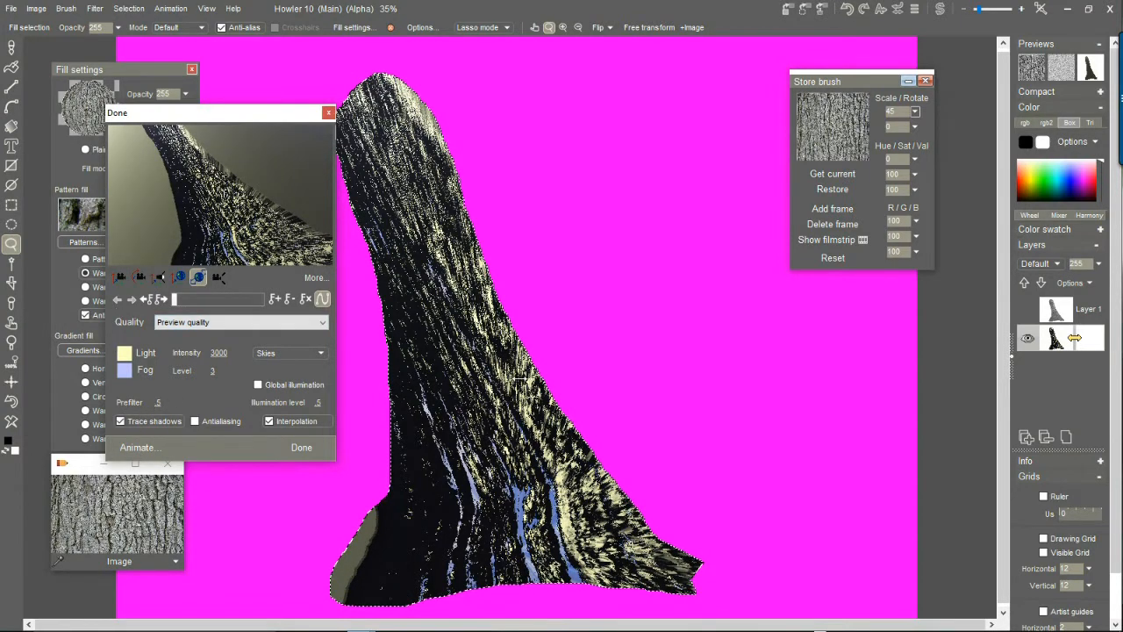
Set the Puppy Ray prefilter to 1, turn on global illumination with the orange sunset sky, and apply the render.
{"action": "left_click_drag", "start_coordinate": [128, 392], "coordinate": [178, 393]}
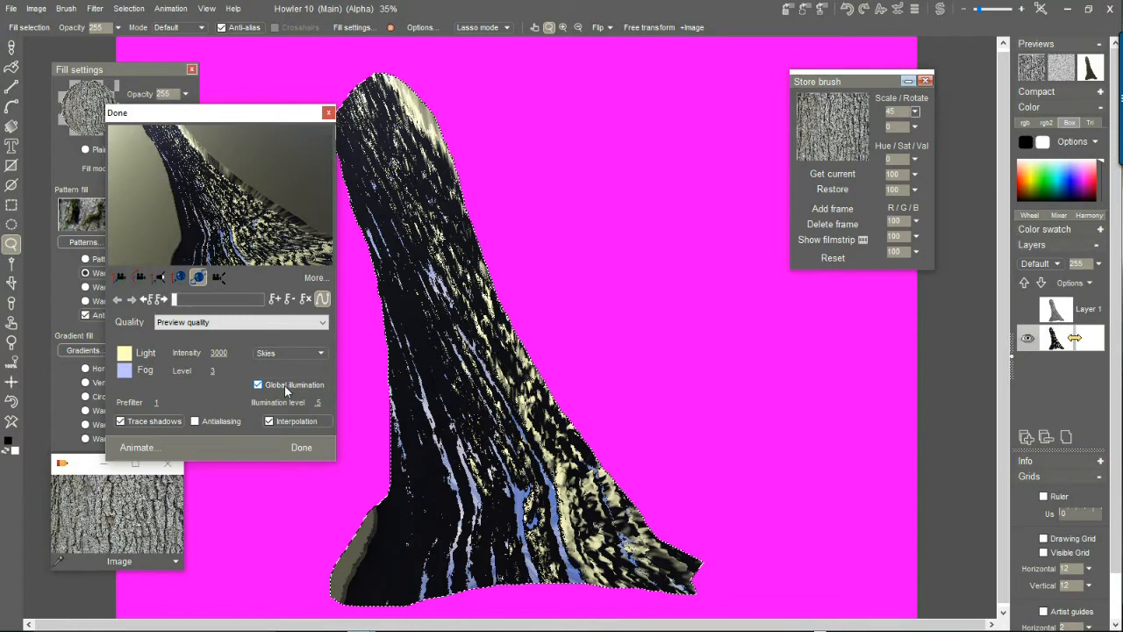
{"action": "left_click", "coordinate": [284, 386]}
{"action": "left_click", "coordinate": [294, 354]}
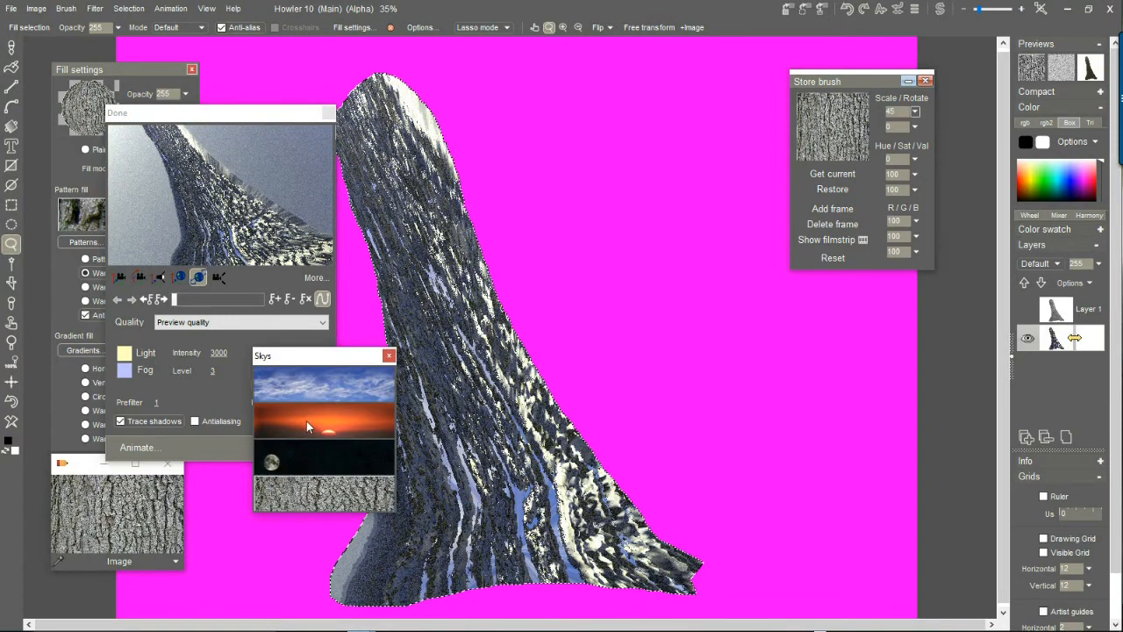
{"action": "left_click", "coordinate": [306, 420]}
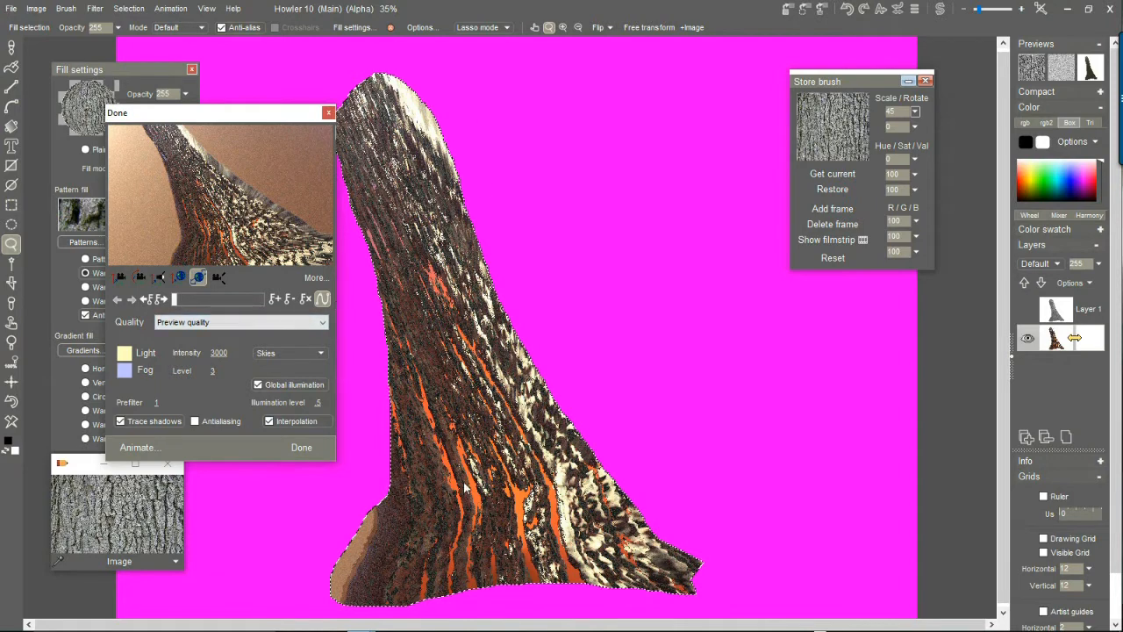
{"action": "left_click", "coordinate": [302, 448]}
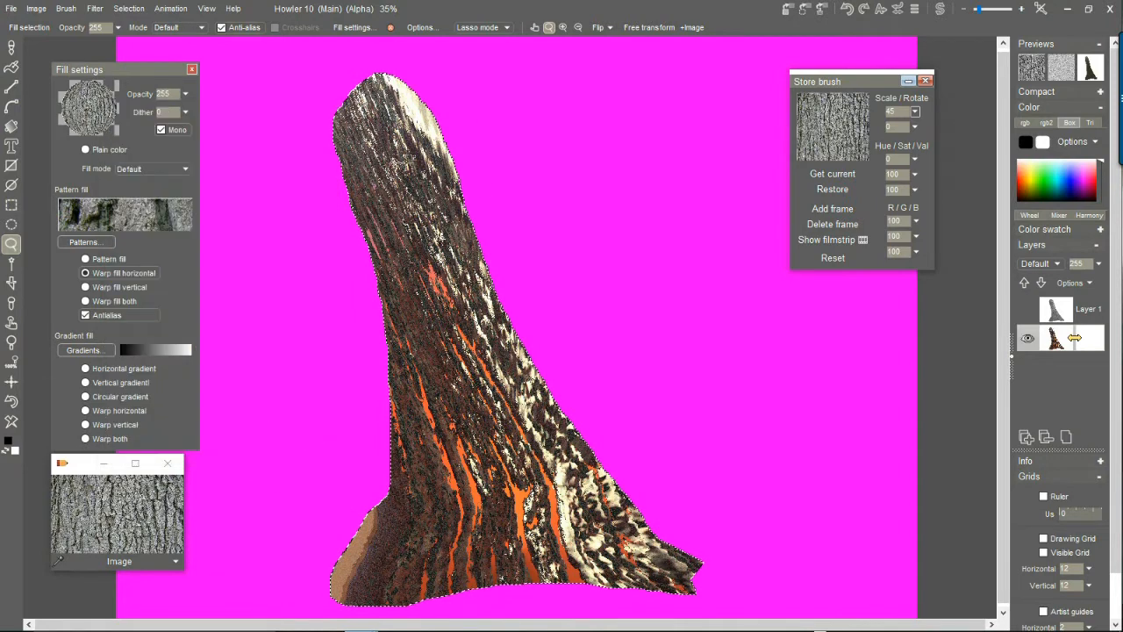
Clear the trunk selection and wipe the rendered trunk from the canvas.
{"action": "left_click", "coordinate": [136, 9]}
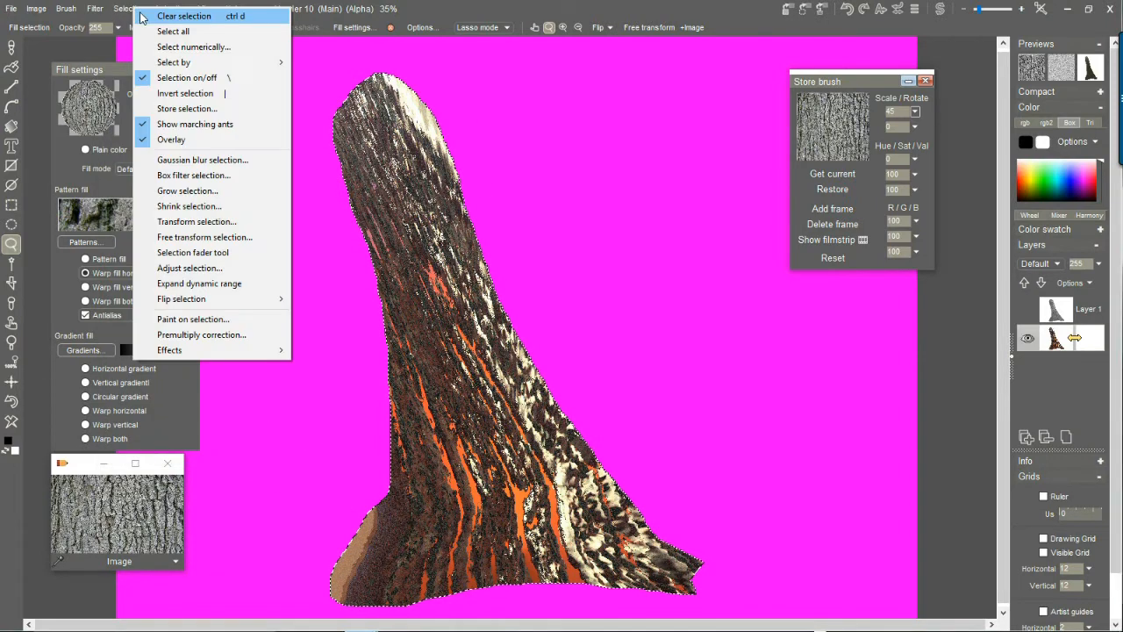
{"action": "left_click", "coordinate": [180, 15]}
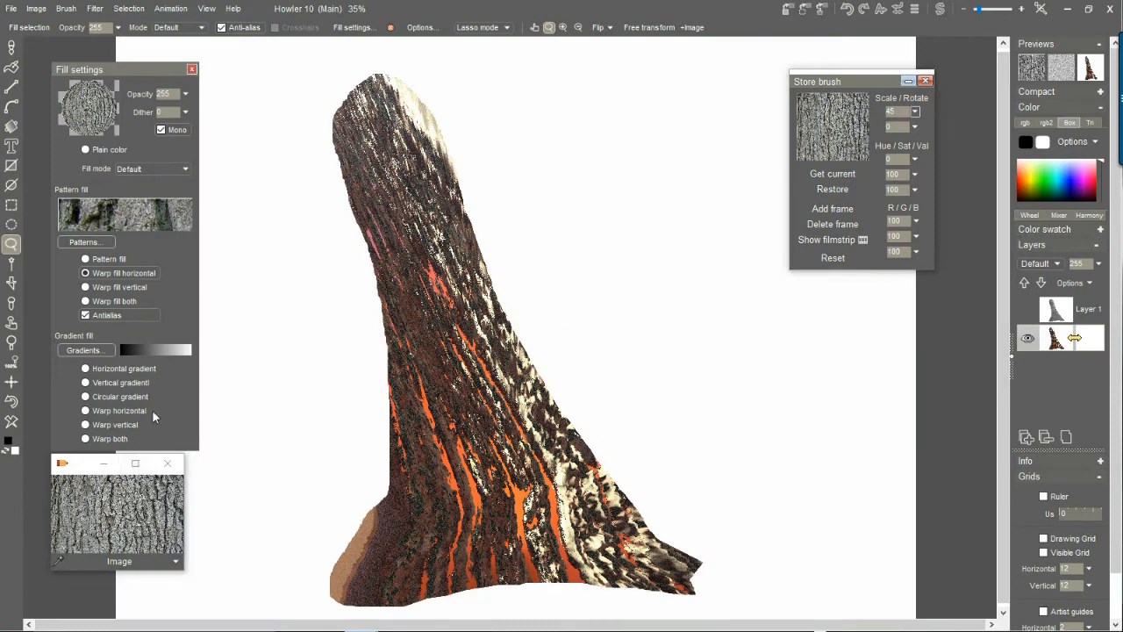
{"action": "left_click", "coordinate": [15, 420]}
Lasso a new trunk selection with wide spreading roots and reshape its top by cutting away and adding areas.
{"action": "scroll", "coordinate": [296, 199], "scroll_direction": "up", "scroll_amount": 1}
{"action": "scroll", "coordinate": [296, 199], "scroll_direction": "down", "scroll_amount": 3}
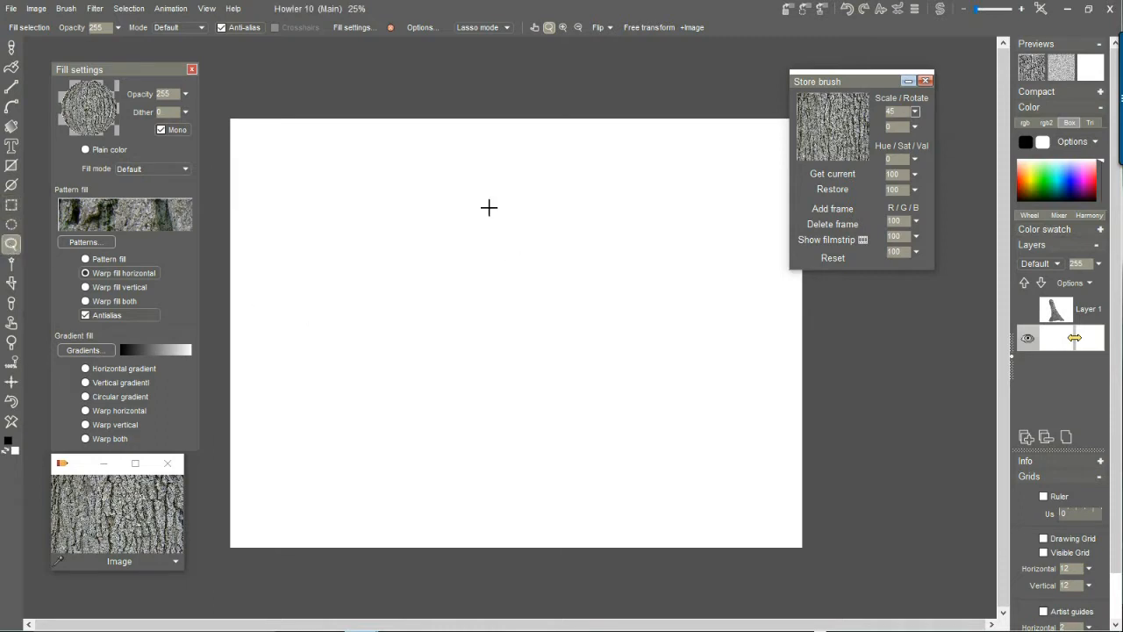
{"action": "mouse_move", "coordinate": [459, 215]}
{"action": "left_mouse_down"}
{"action": "mouse_move", "coordinate": [462, 289]}
{"action": "mouse_move", "coordinate": [436, 398]}
{"action": "mouse_move", "coordinate": [389, 471]}
{"action": "mouse_move", "coordinate": [319, 517]}
{"action": "mouse_move", "coordinate": [454, 499]}
{"action": "mouse_move", "coordinate": [662, 514]}
{"action": "mouse_move", "coordinate": [514, 205]}
{"action": "mouse_move", "coordinate": [459, 215]}
{"action": "left_mouse_up"}
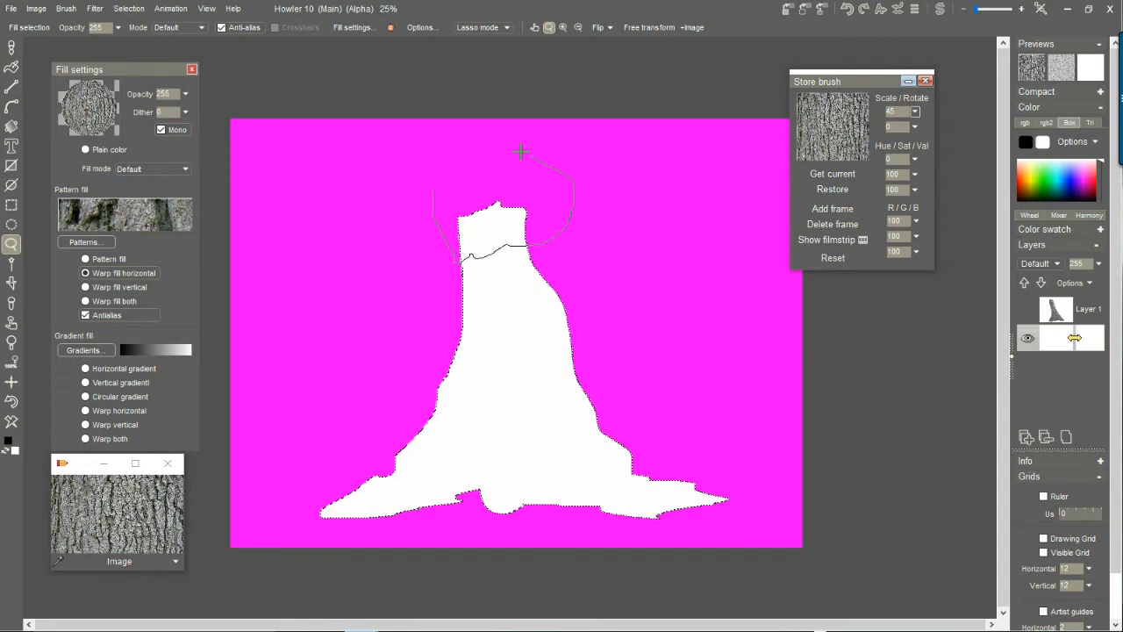
{"action": "left_click_drag", "start_coordinate": [553, 166], "coordinate": [431, 265]}
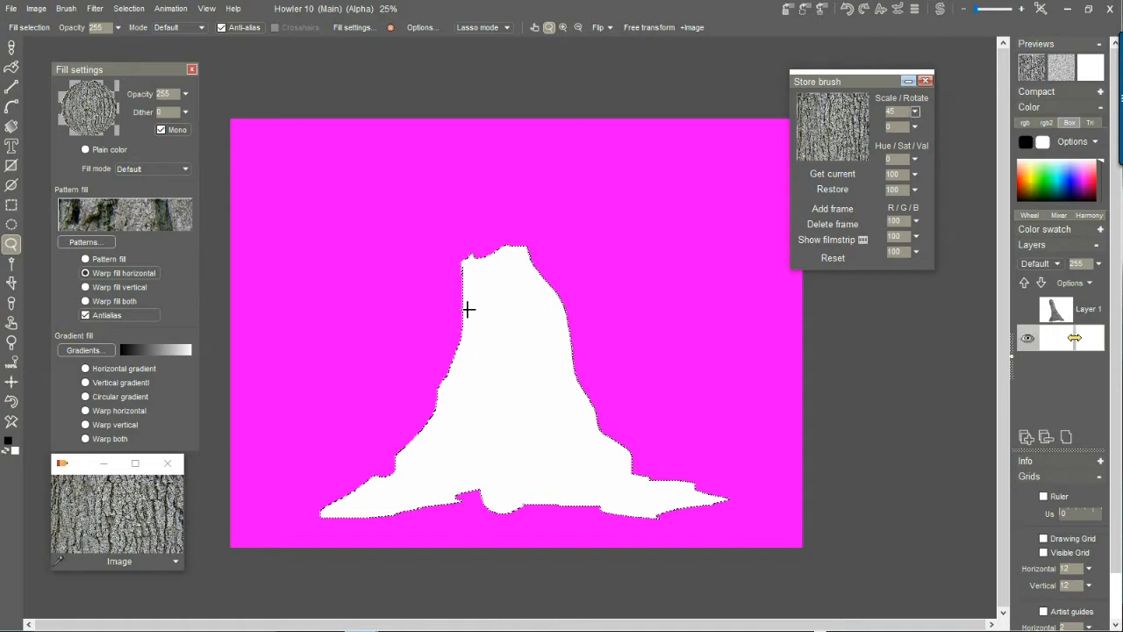
{"action": "left_click_drag", "start_coordinate": [547, 262], "coordinate": [539, 270]}
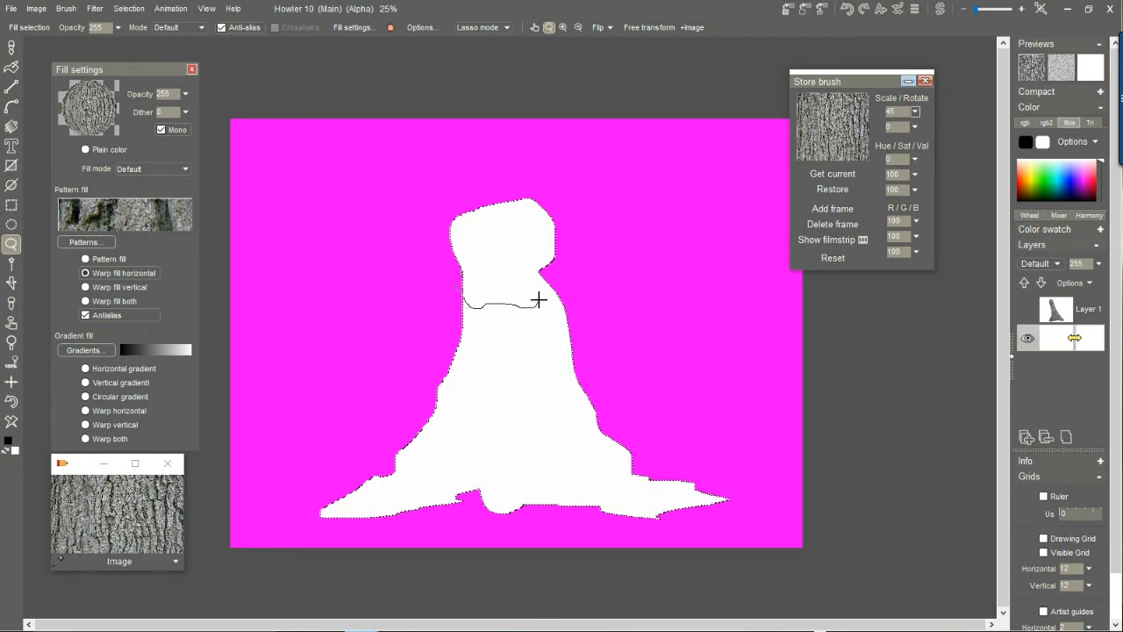
{"action": "left_click_drag", "start_coordinate": [583, 251], "coordinate": [465, 156]}
{"action": "left_click_drag", "start_coordinate": [436, 271], "coordinate": [436, 307]}
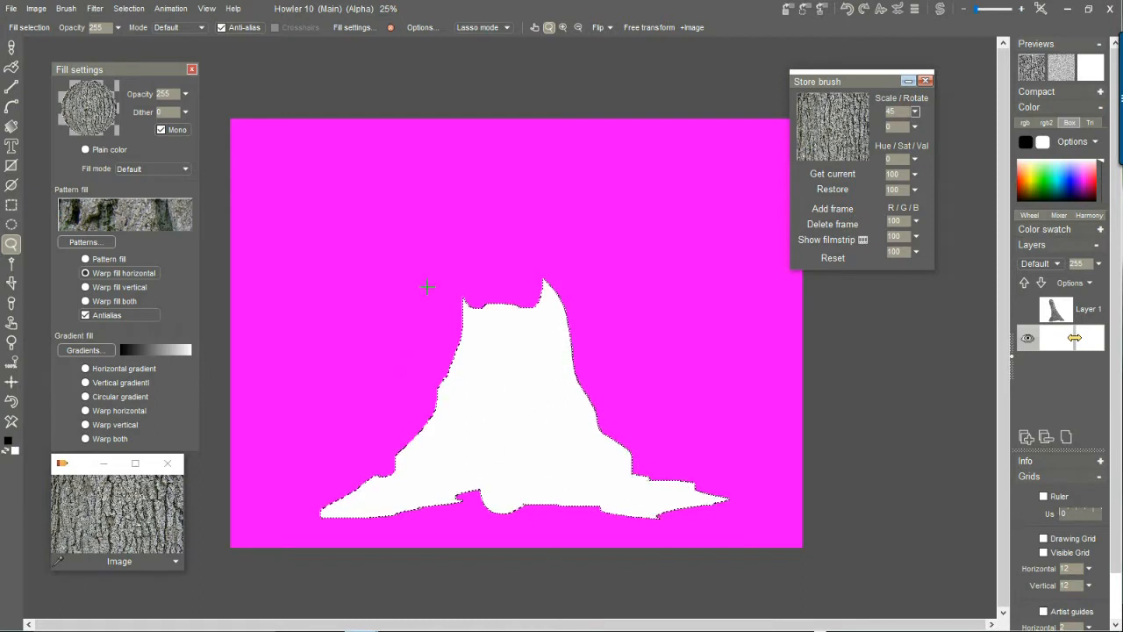
Store the new trunk selection as an alpha and set its window beside the canvas.
{"action": "left_click", "coordinate": [132, 11]}
{"action": "left_click", "coordinate": [211, 109]}
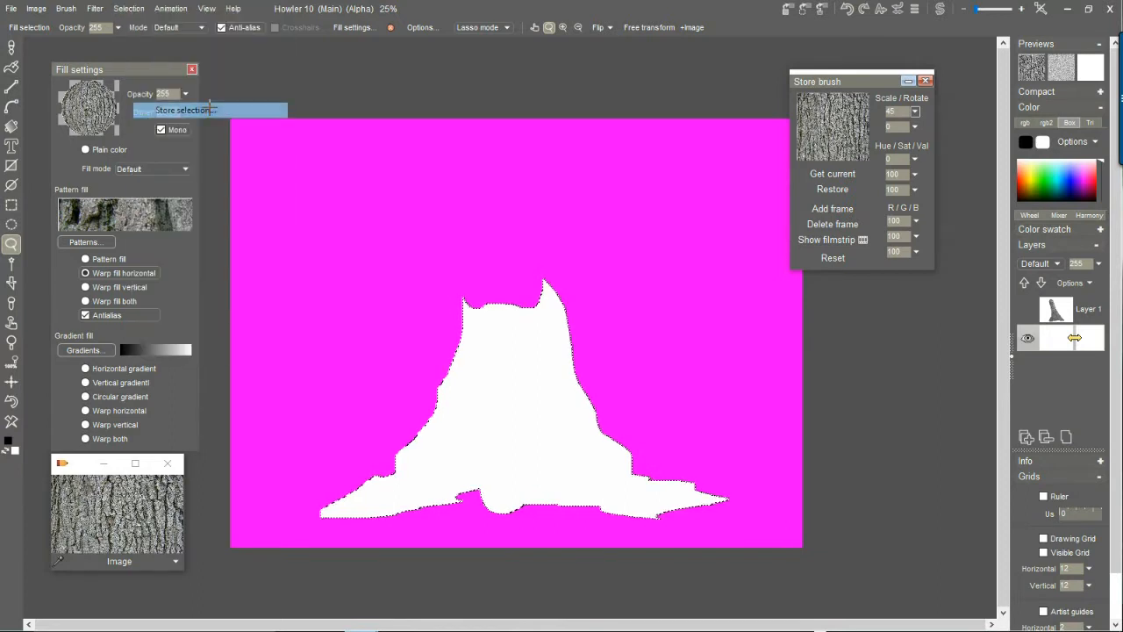
{"action": "left_click_drag", "start_coordinate": [88, 355], "coordinate": [886, 410]}
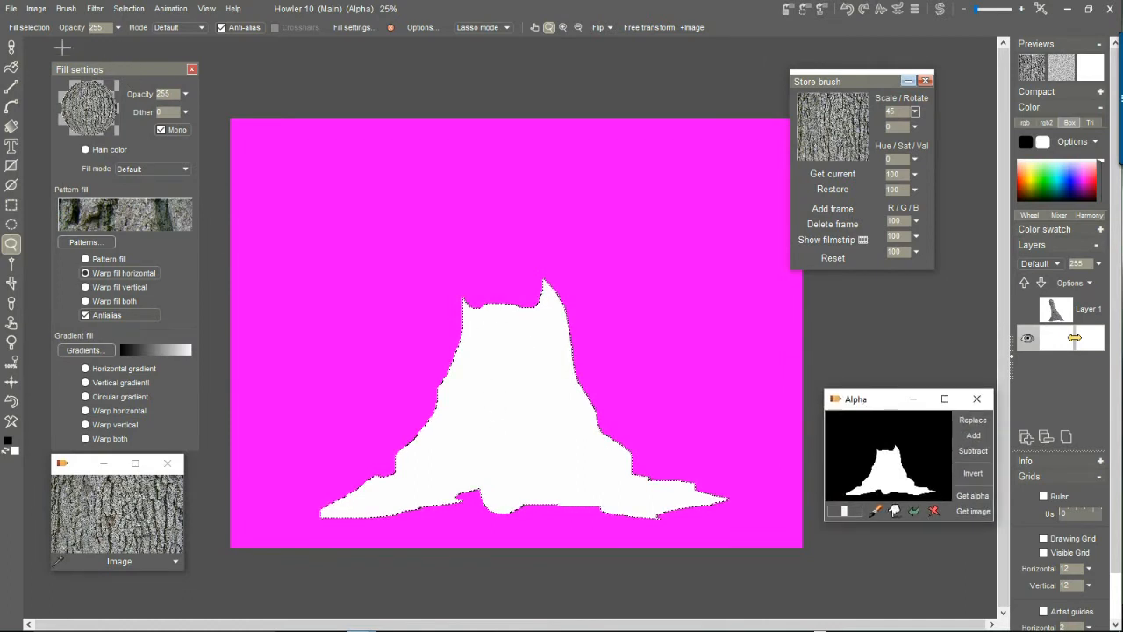
{"action": "left_click", "coordinate": [10, 68]}
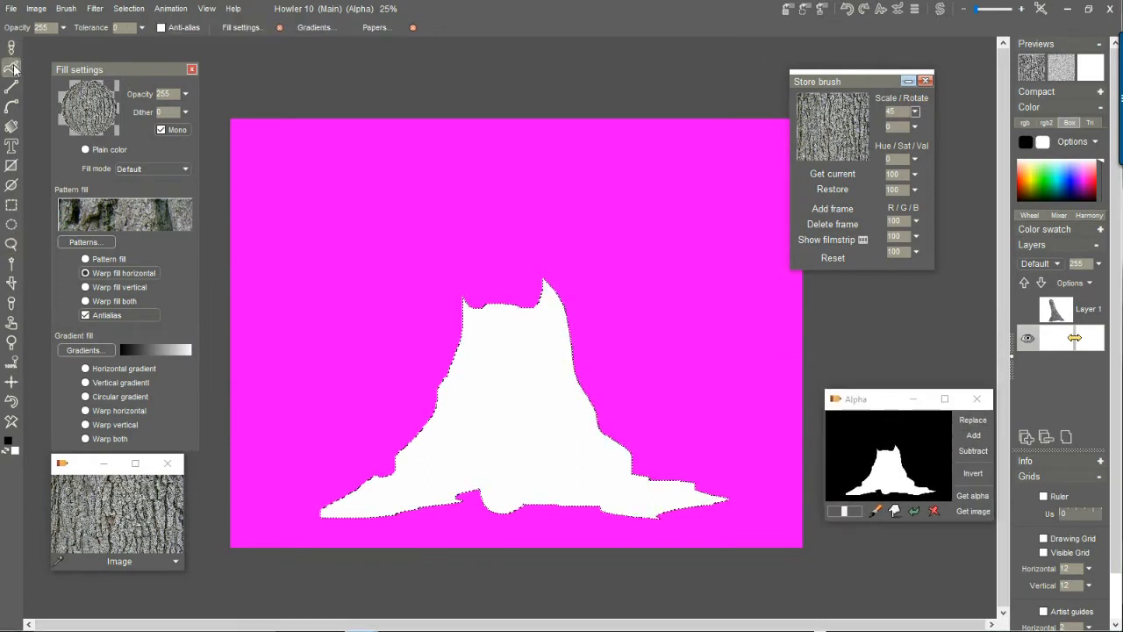
{"action": "left_click", "coordinate": [36, 9]}
{"action": "mouse_move", "coordinate": [69, 78]}
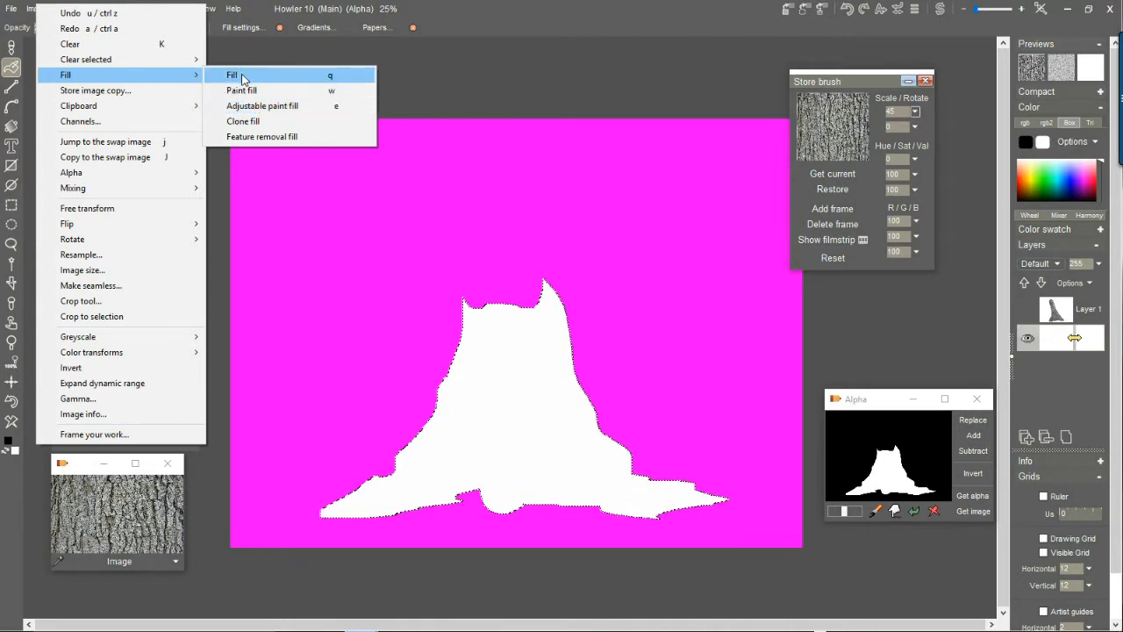
{"action": "left_click", "coordinate": [584, 6]}
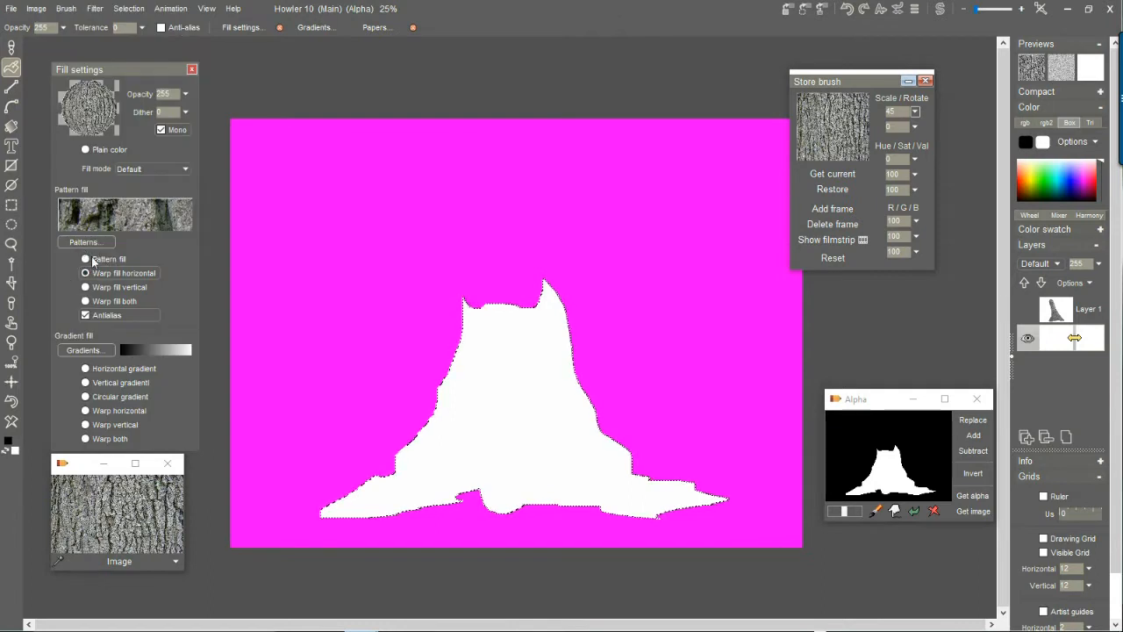
{"action": "left_click", "coordinate": [192, 69]}
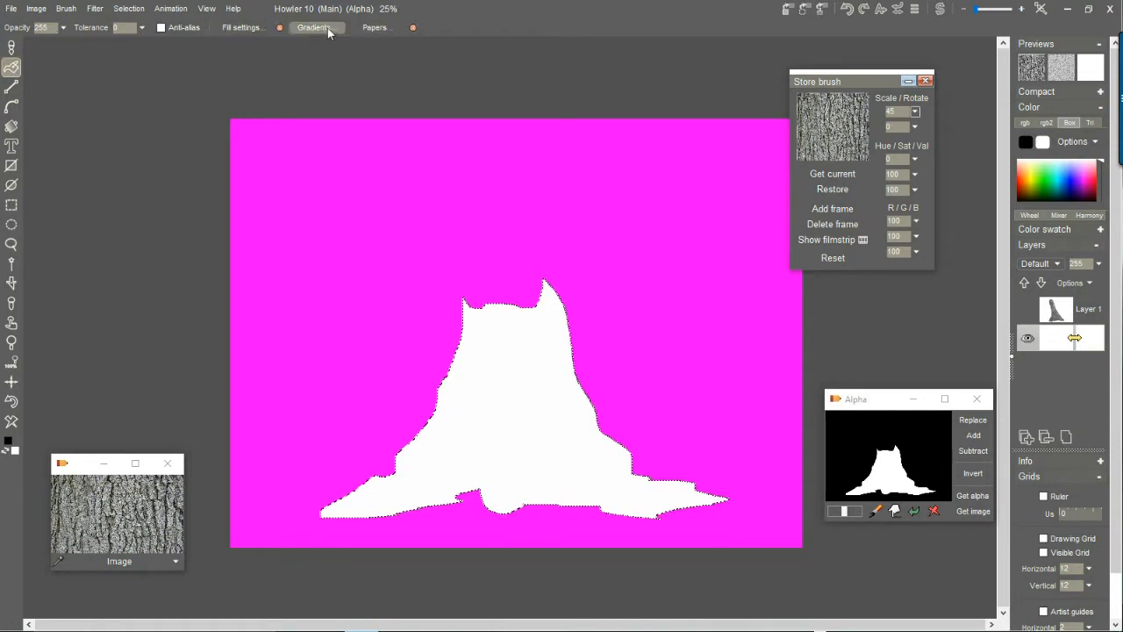
{"action": "left_click", "coordinate": [207, 10]}
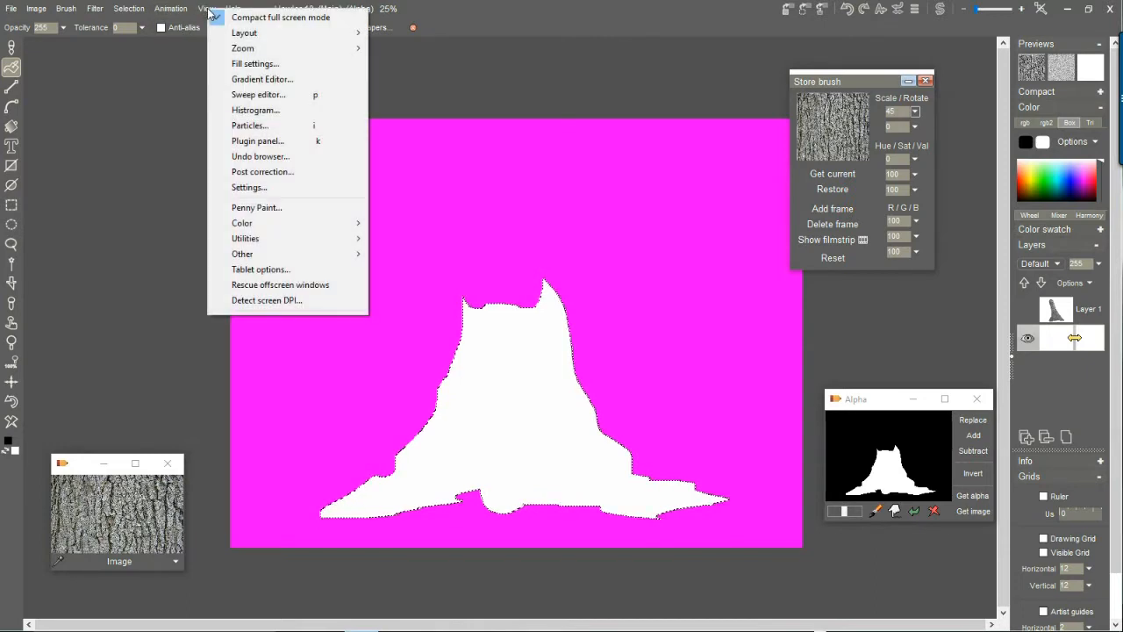
{"action": "left_click", "coordinate": [250, 67]}
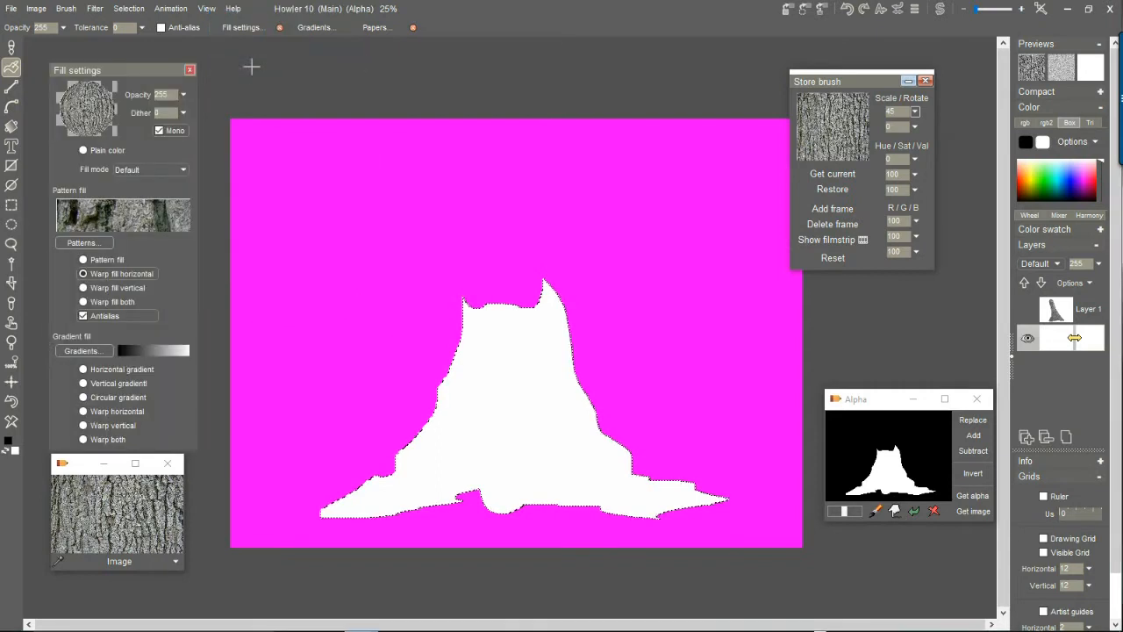
{"action": "mouse_move", "coordinate": [143, 71]}
{"action": "left_mouse_down"}
{"action": "mouse_move", "coordinate": [177, 55]}
{"action": "mouse_move", "coordinate": [145, 59]}
{"action": "left_mouse_up"}
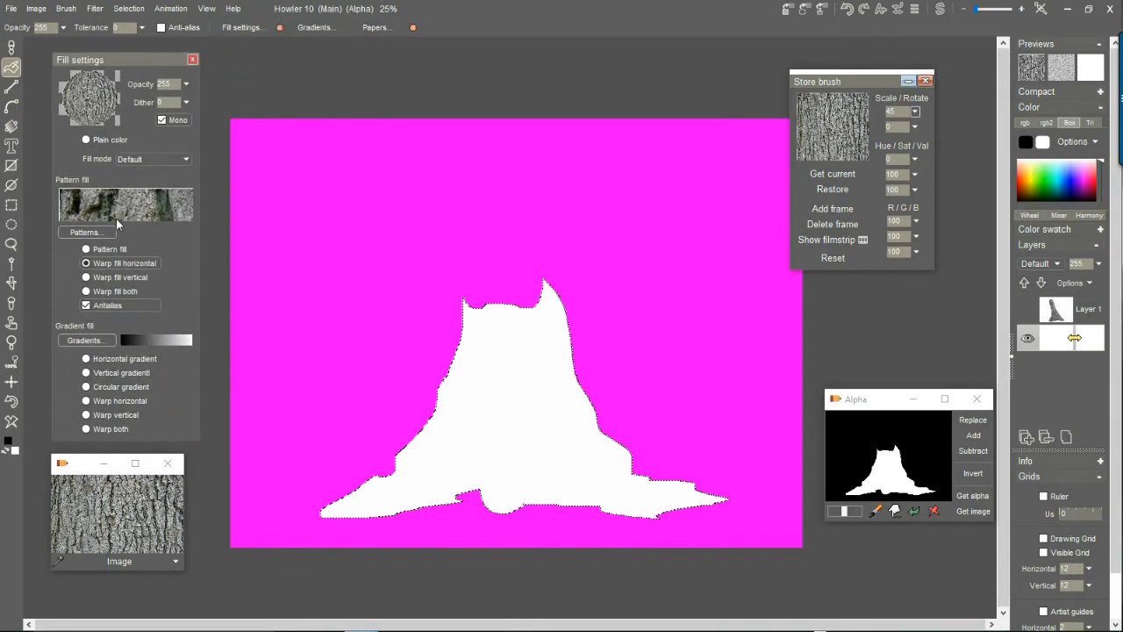
Set the fill to Plain color, pick an orange primary color, and fill the trunk selection with it.
{"action": "left_click", "coordinate": [86, 141]}
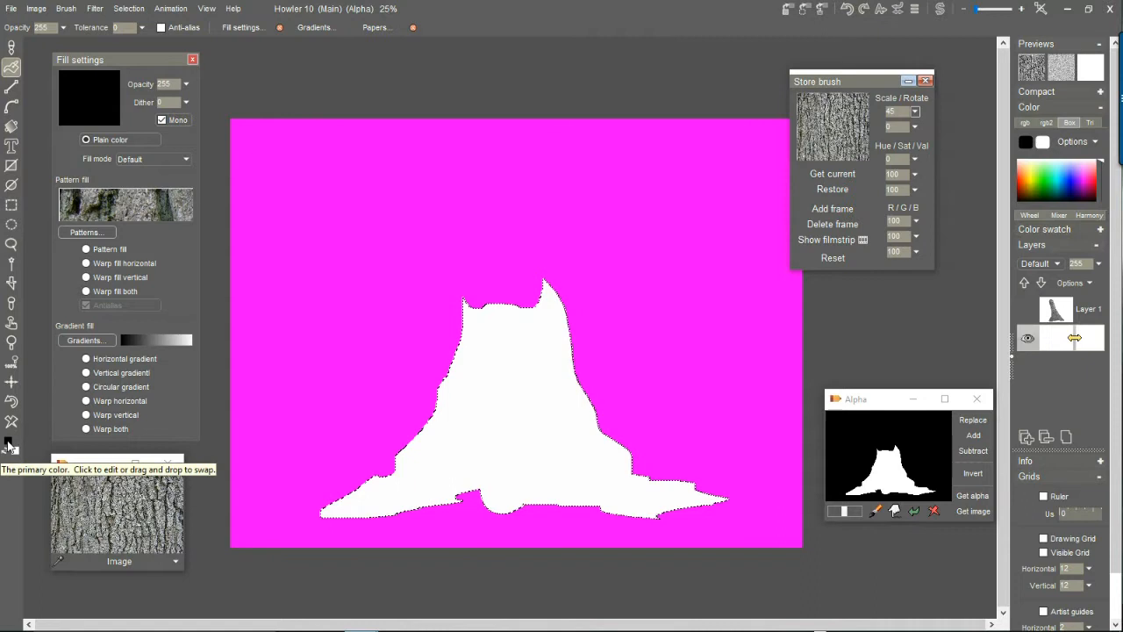
{"action": "left_click", "coordinate": [1032, 182]}
{"action": "left_click_drag", "start_coordinate": [1027, 187], "coordinate": [1028, 178]}
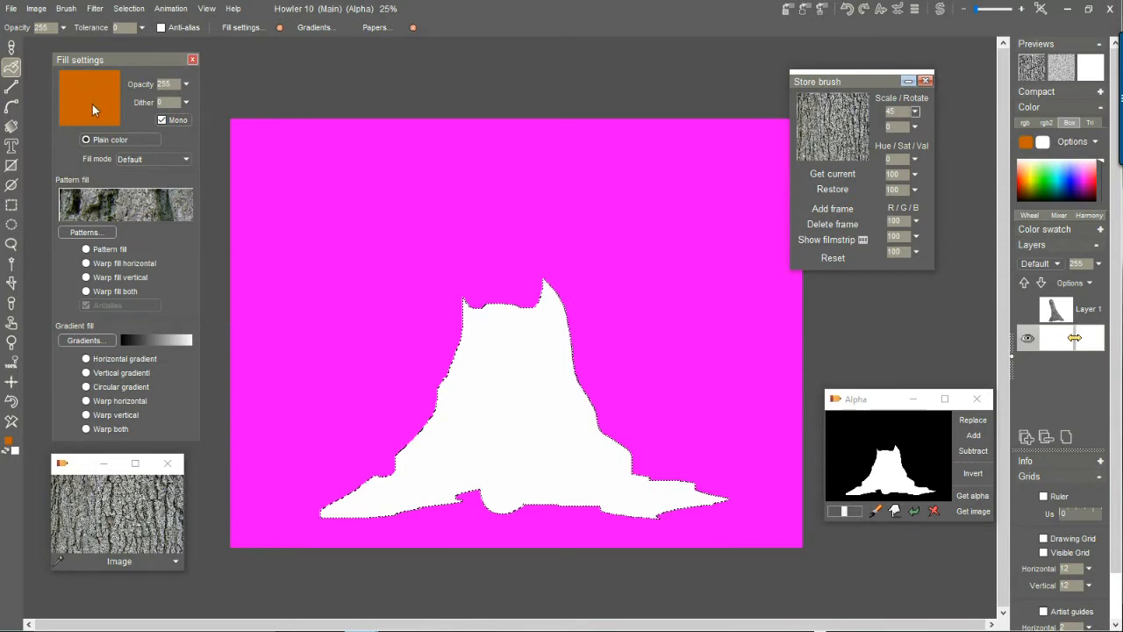
{"action": "left_click", "coordinate": [36, 8]}
{"action": "mouse_move", "coordinate": [100, 82]}
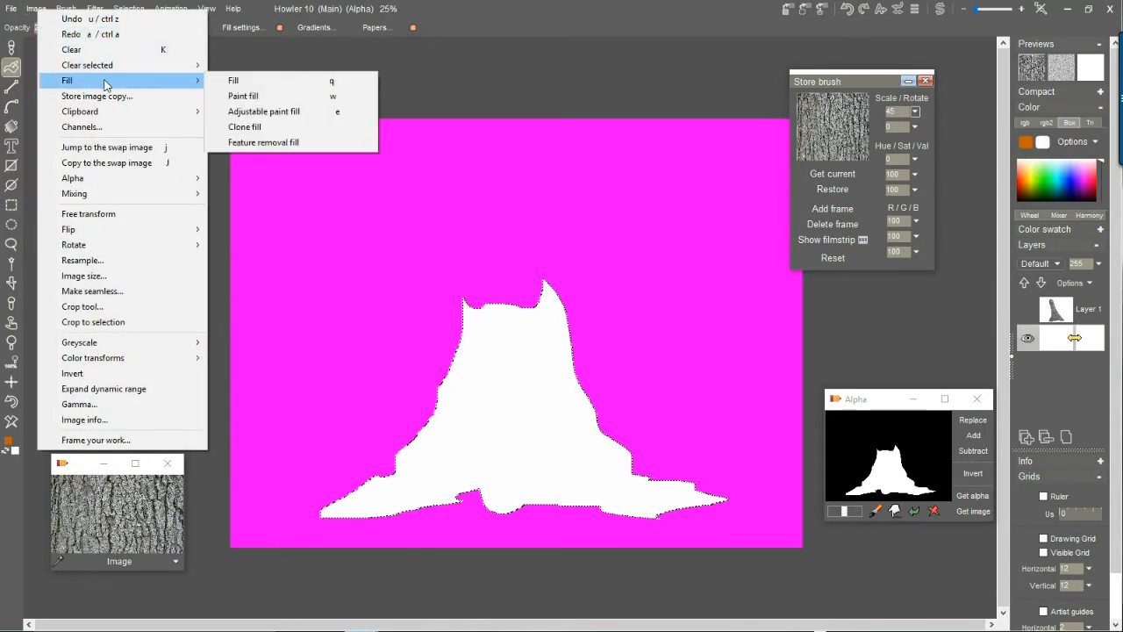
{"action": "left_click", "coordinate": [283, 81]}
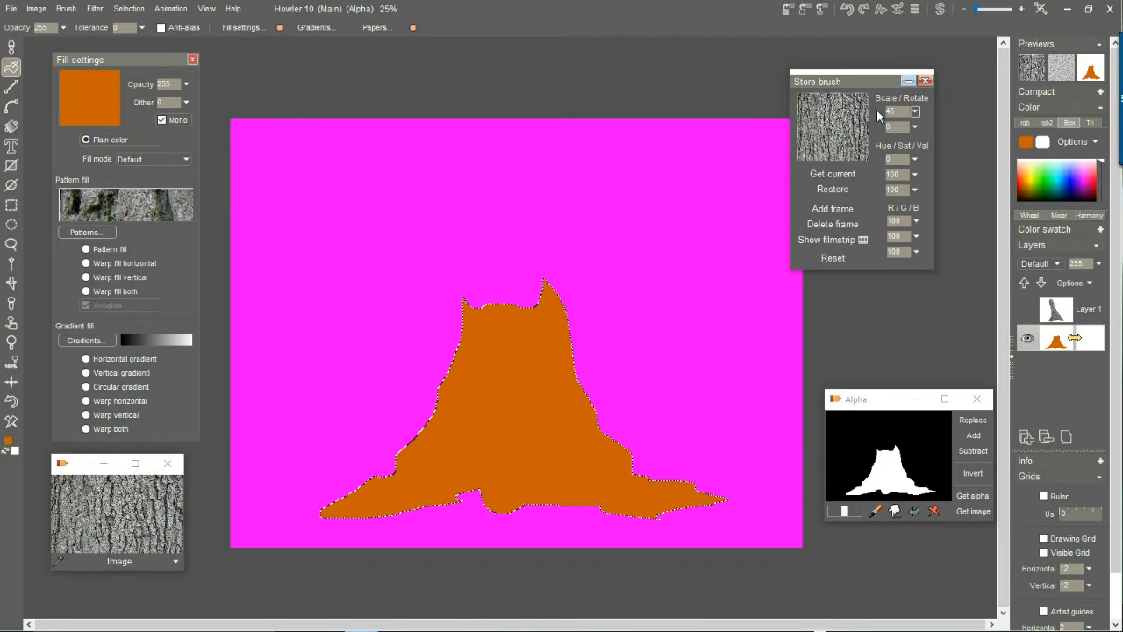
Paint the stored bark brush over the whole trunk selection, with the brush preview turned off for the final strokes.
{"action": "left_click", "coordinate": [844, 117]}
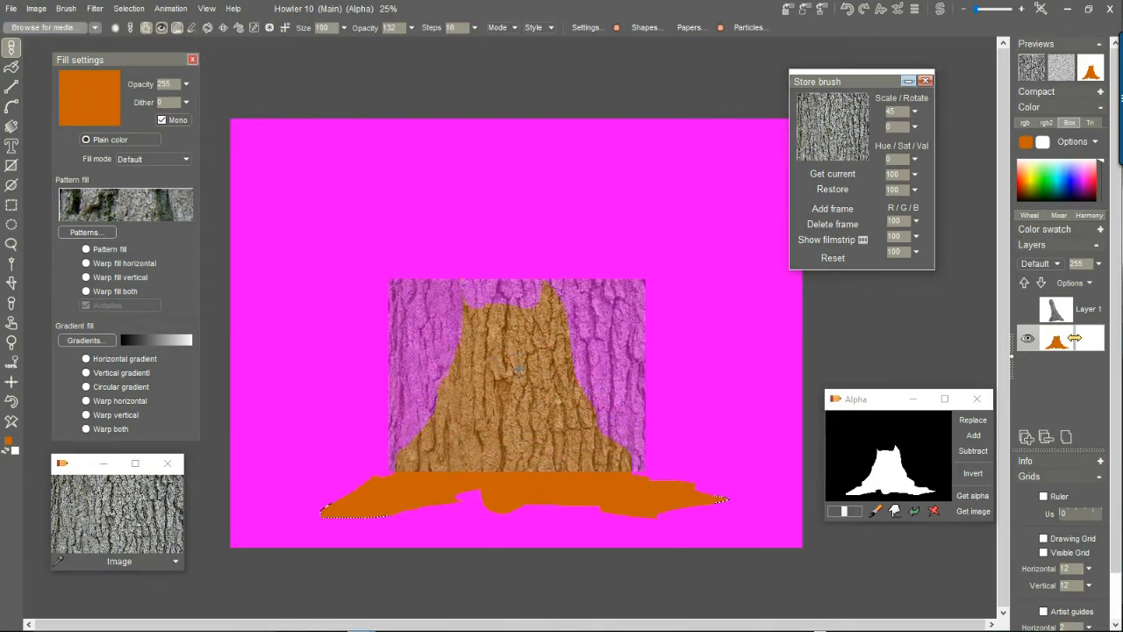
{"action": "left_click_drag", "start_coordinate": [544, 429], "coordinate": [478, 403]}
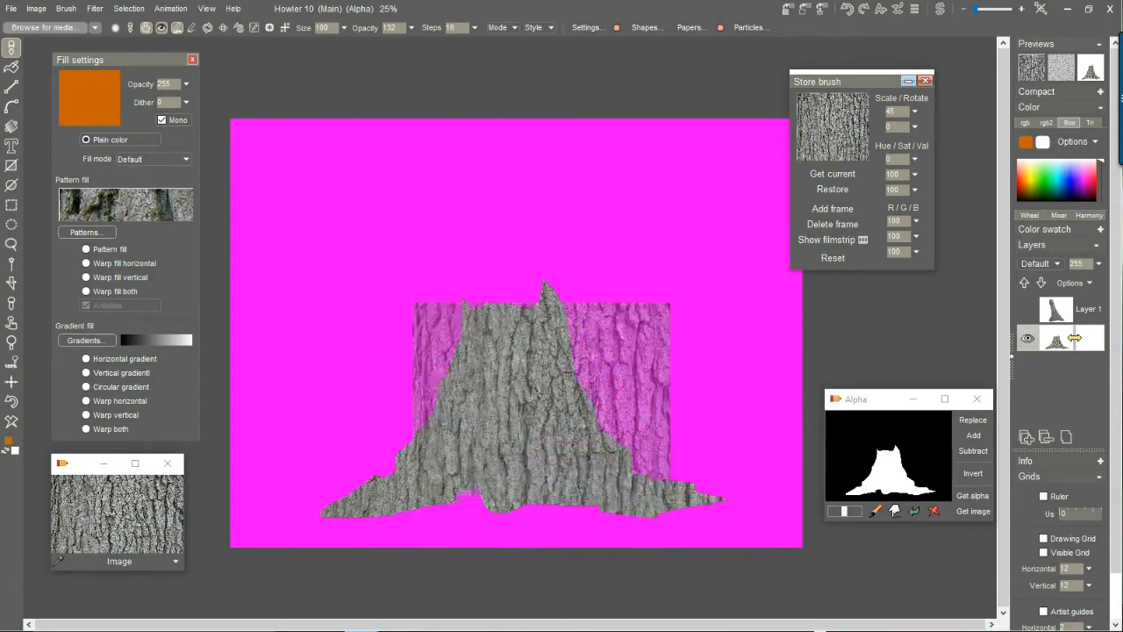
{"action": "scroll", "coordinate": [537, 395], "scroll_direction": "up", "scroll_amount": 3}
{"action": "scroll", "coordinate": [530, 418], "scroll_direction": "down", "scroll_amount": 3}
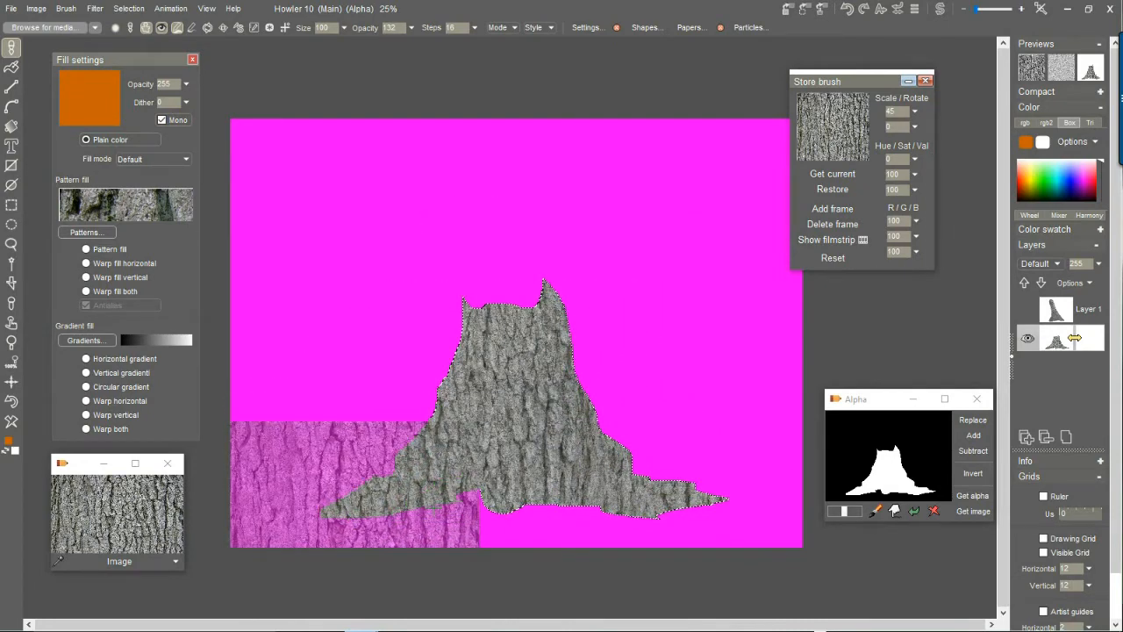
{"action": "left_click", "coordinate": [161, 29]}
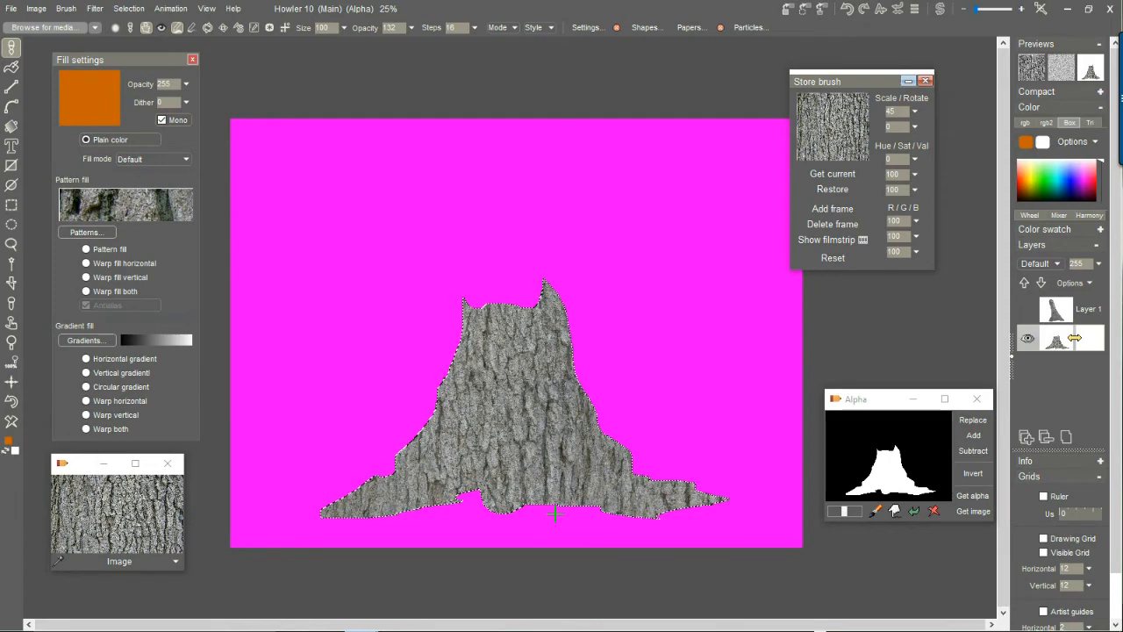
{"action": "left_click_drag", "start_coordinate": [556, 511], "coordinate": [494, 393]}
{"action": "scroll", "coordinate": [494, 393], "scroll_direction": "up", "scroll_amount": 2}
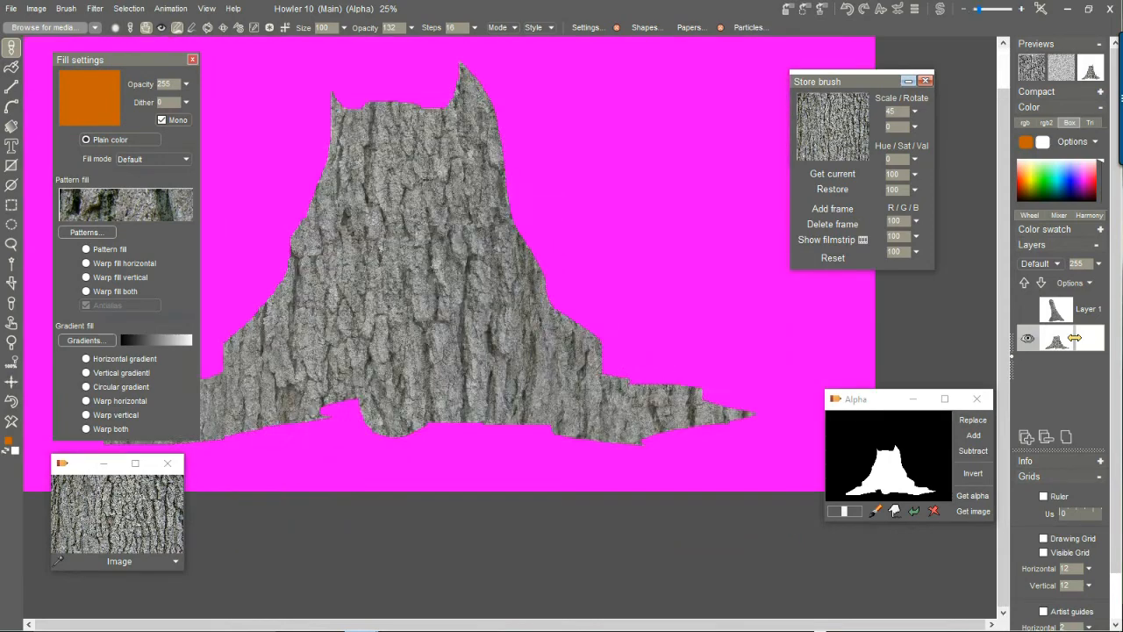
{"action": "scroll", "coordinate": [494, 393], "scroll_direction": "up", "scroll_amount": 3}
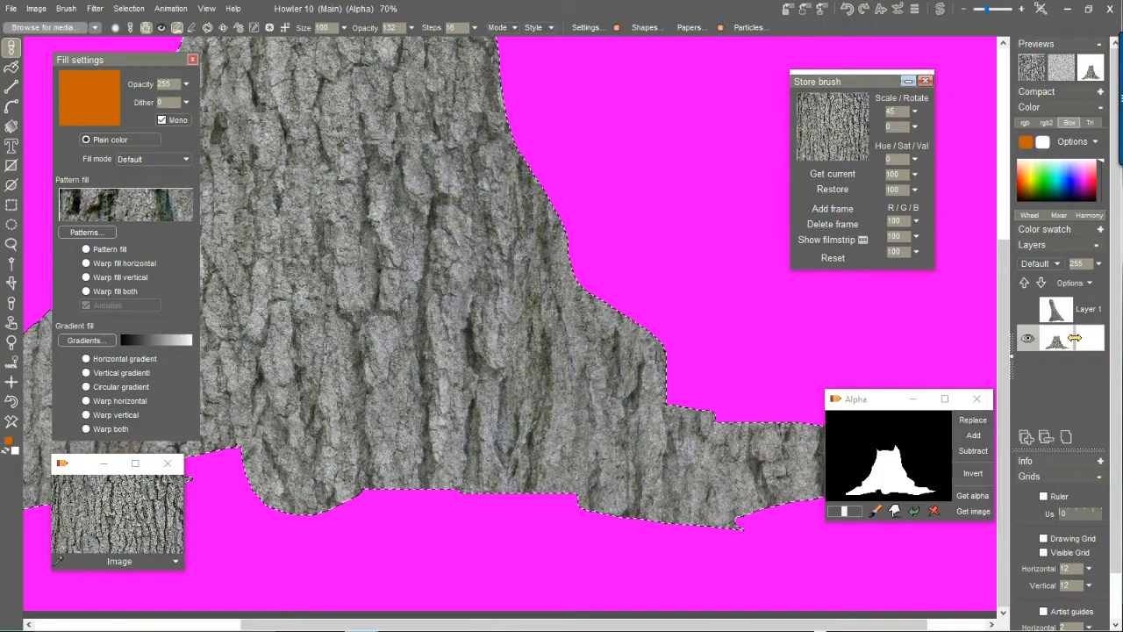
{"action": "scroll", "coordinate": [489, 320], "scroll_direction": "down", "scroll_amount": 5}
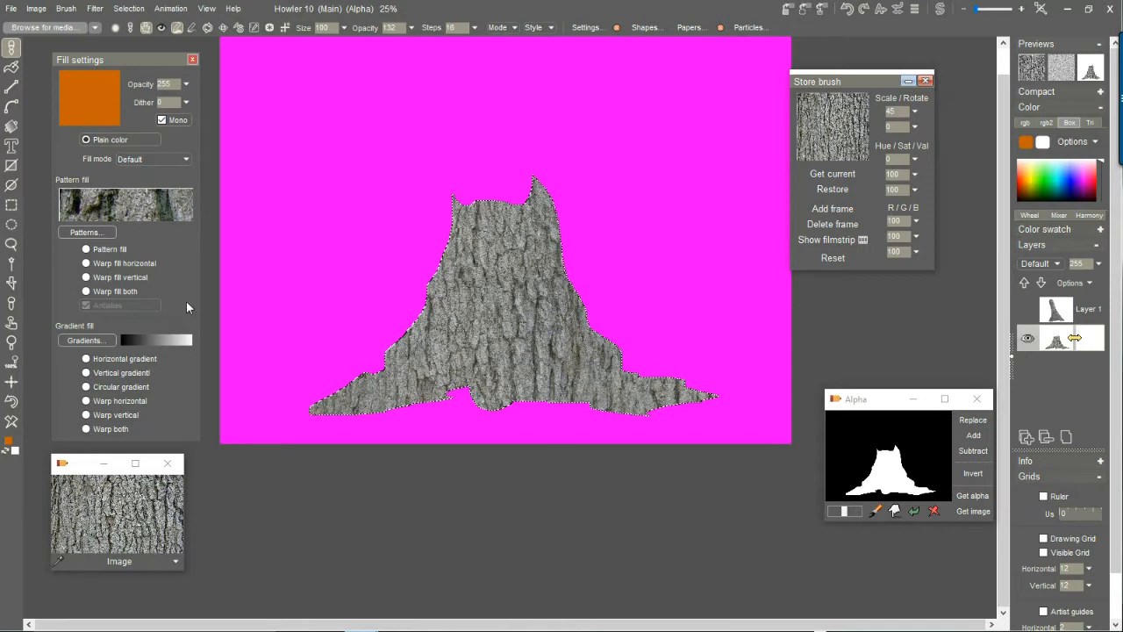
Set the fill to Pattern fill and load pat_StumpEdge.bmp from the pattern library as the brush.
{"action": "left_click", "coordinate": [99, 250]}
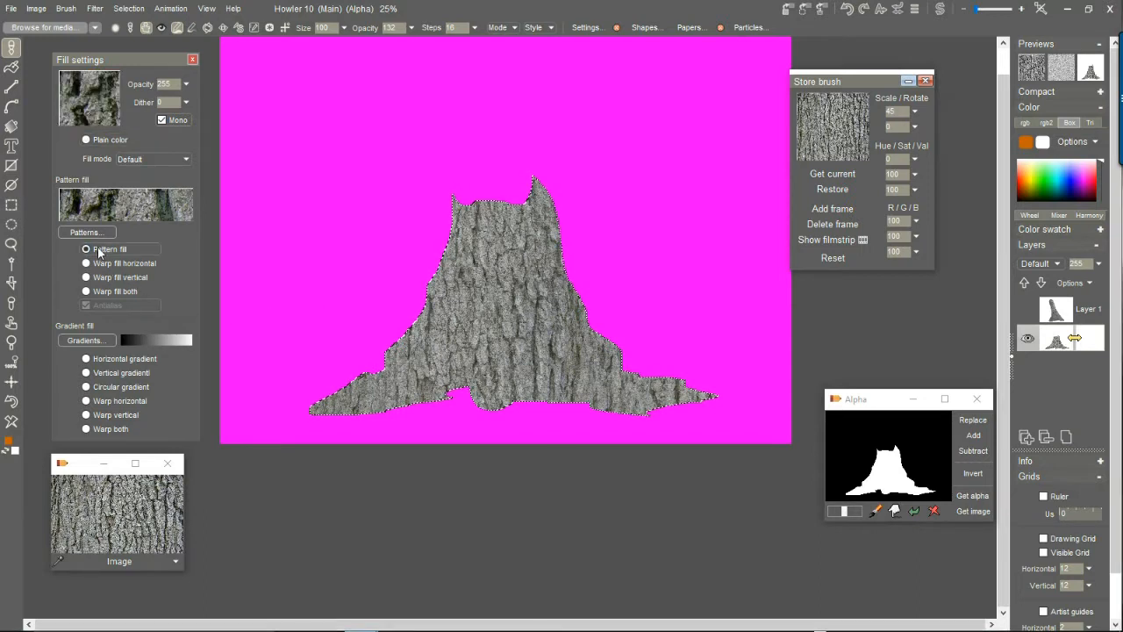
{"action": "mouse_move", "coordinate": [138, 203]}
{"action": "left_click", "coordinate": [91, 234]}
{"action": "left_click_drag", "start_coordinate": [468, 132], "coordinate": [244, 133]}
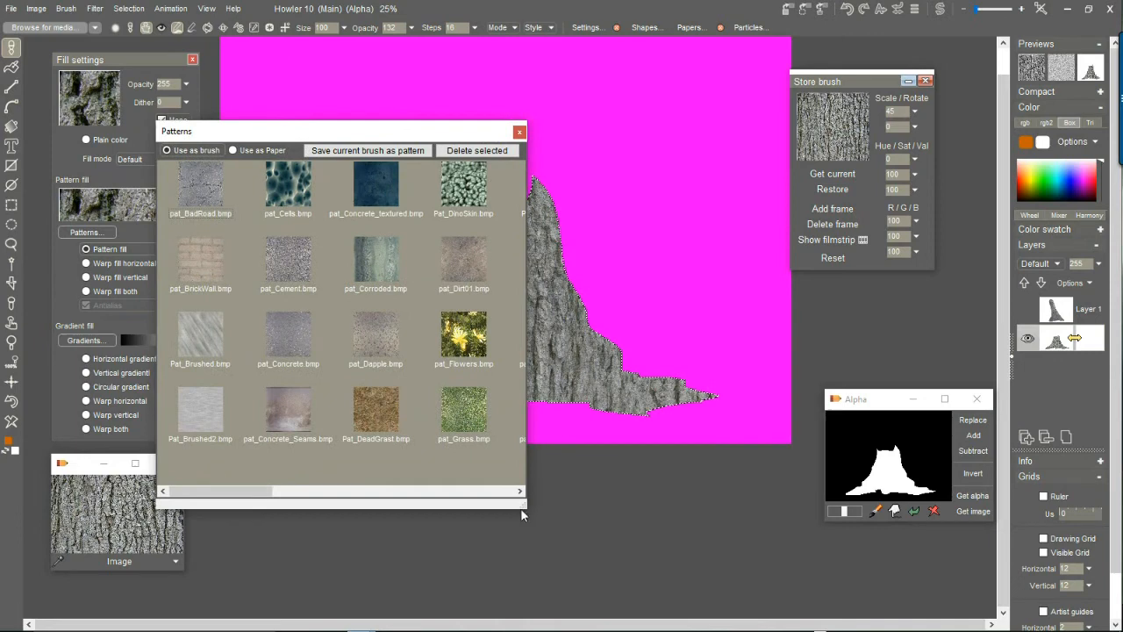
{"action": "left_click_drag", "start_coordinate": [522, 509], "coordinate": [965, 532]}
{"action": "left_click_drag", "start_coordinate": [641, 138], "coordinate": [544, 141]}
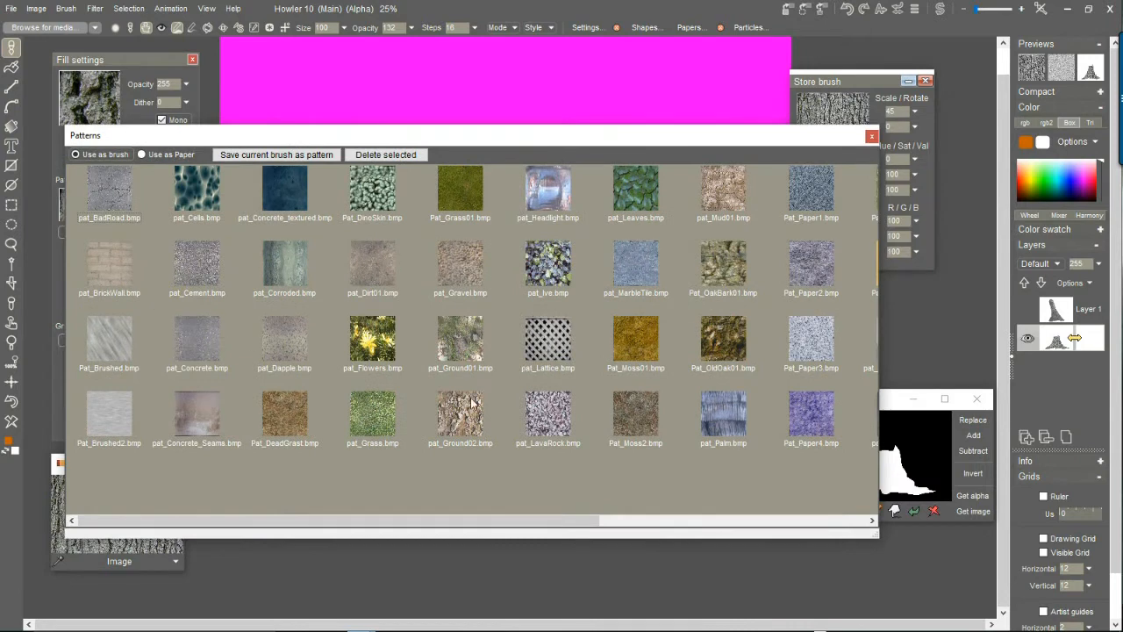
{"action": "left_click_drag", "start_coordinate": [140, 525], "coordinate": [534, 529]}
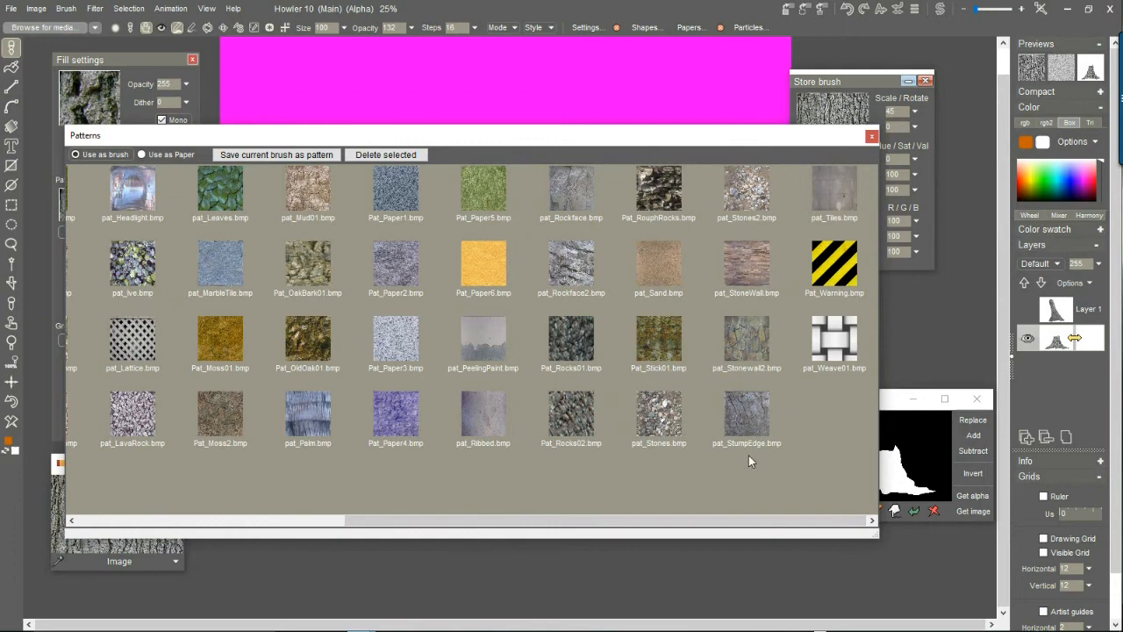
{"action": "left_click", "coordinate": [751, 415]}
{"action": "left_click", "coordinate": [871, 136]}
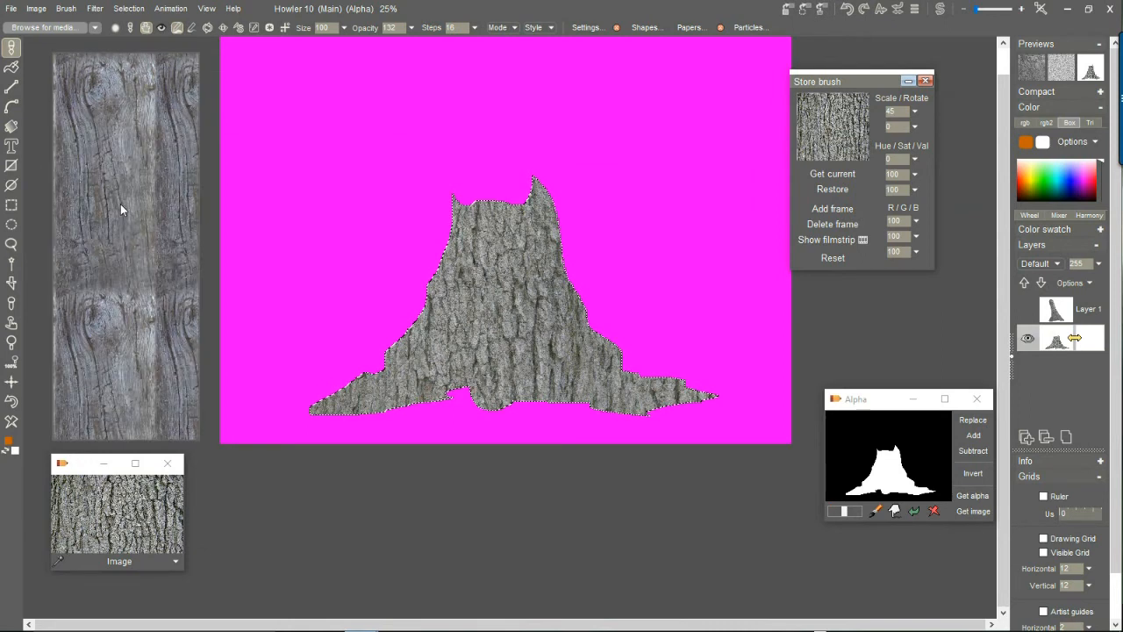
Wipe the painted bark from the canvas and fill the trunk selection with the tiled stump-edge pattern.
{"action": "left_click_drag", "start_coordinate": [506, 313], "coordinate": [485, 323]}
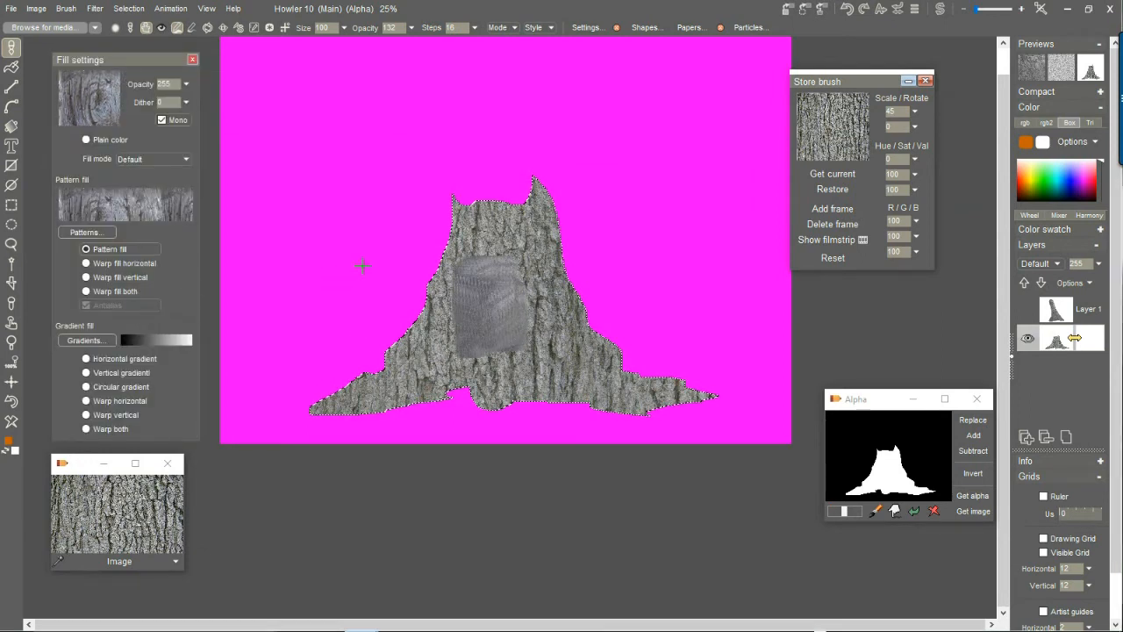
{"action": "left_click", "coordinate": [11, 423]}
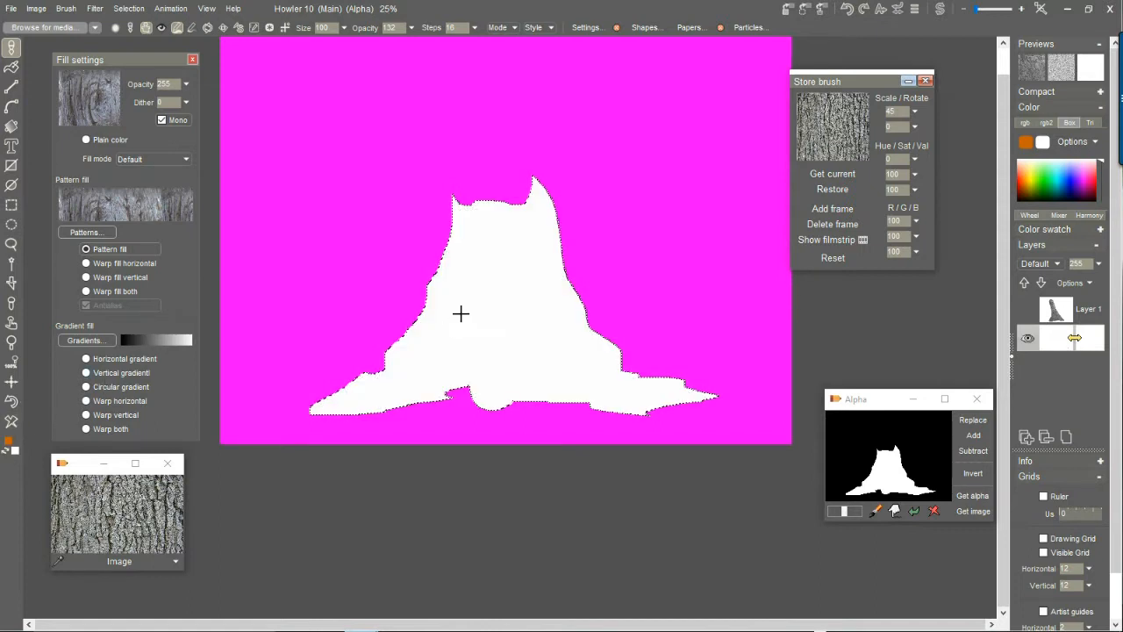
{"action": "left_click", "coordinate": [38, 9]}
{"action": "mouse_move", "coordinate": [74, 75]}
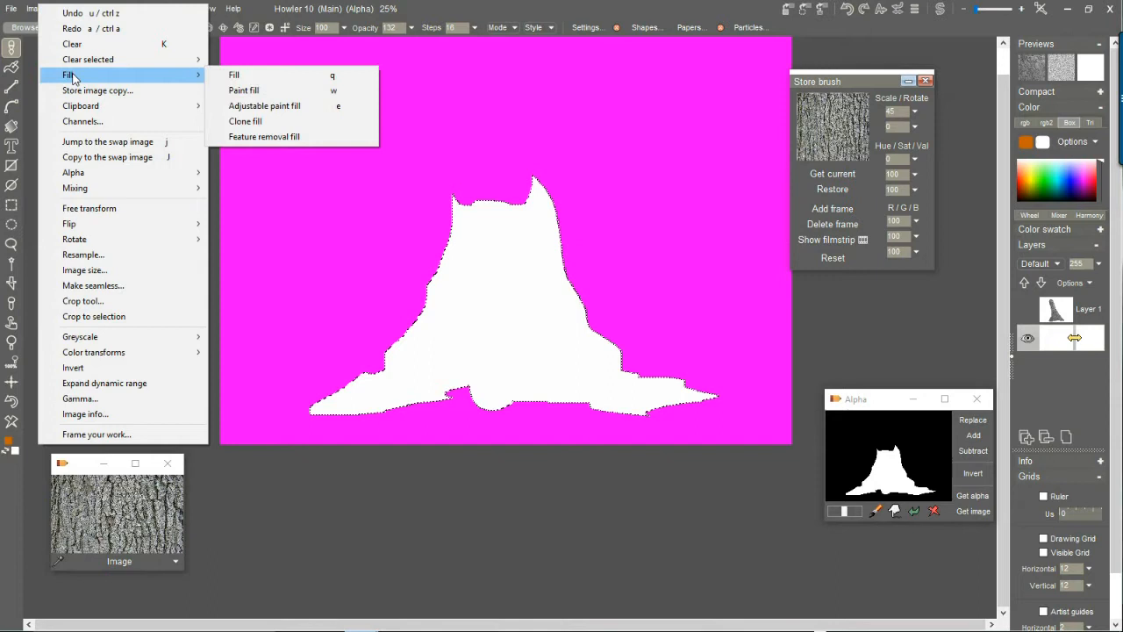
{"action": "left_click", "coordinate": [223, 75]}
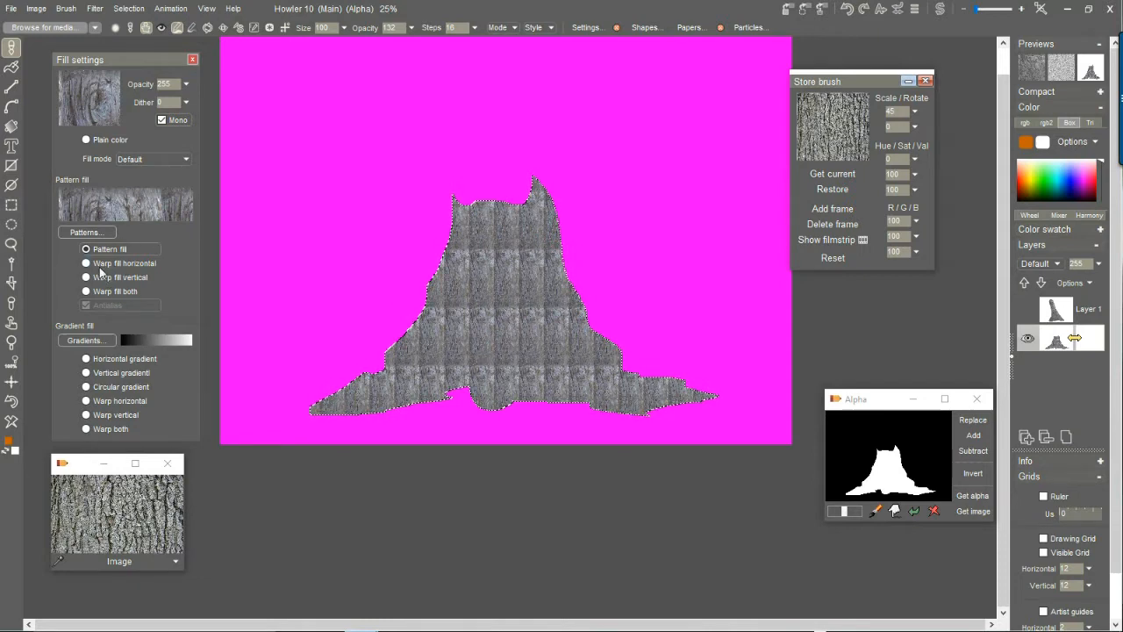
Clear the tiled fill and refill the trunk selection with the stump-edge pattern using Warp fill horizontal.
{"action": "left_click", "coordinate": [128, 264]}
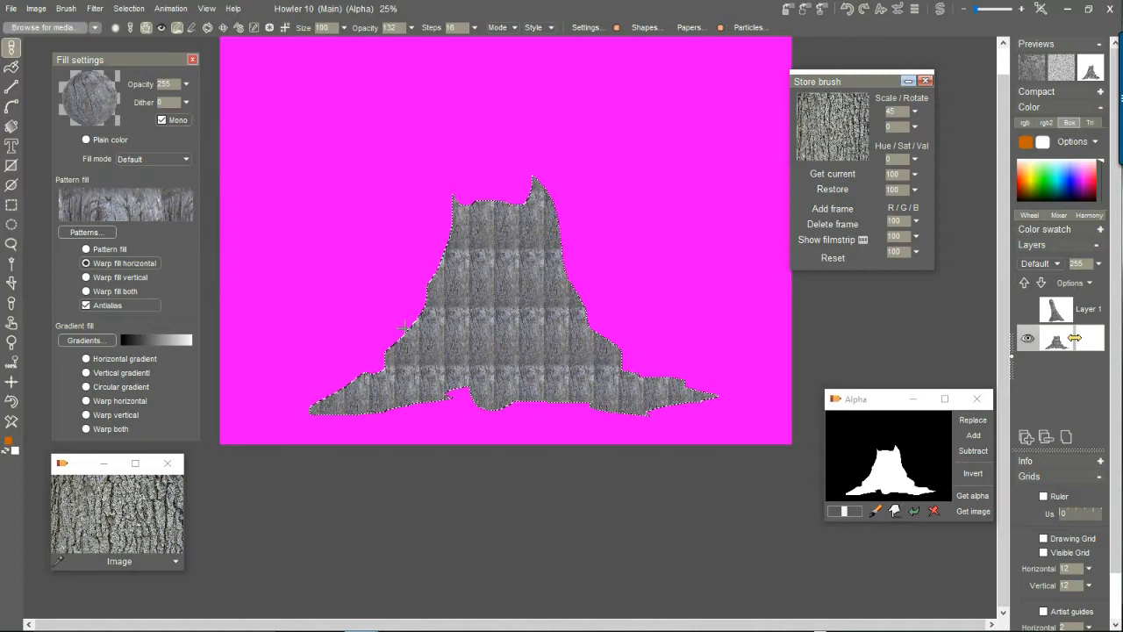
{"action": "left_click", "coordinate": [13, 425]}
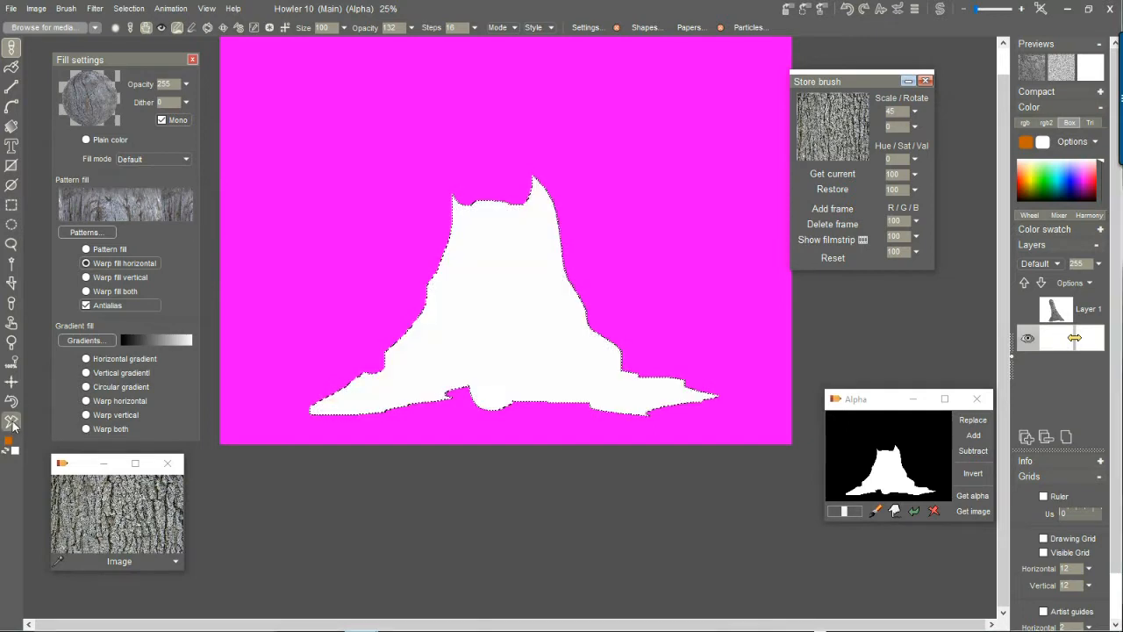
{"action": "left_click", "coordinate": [86, 263]}
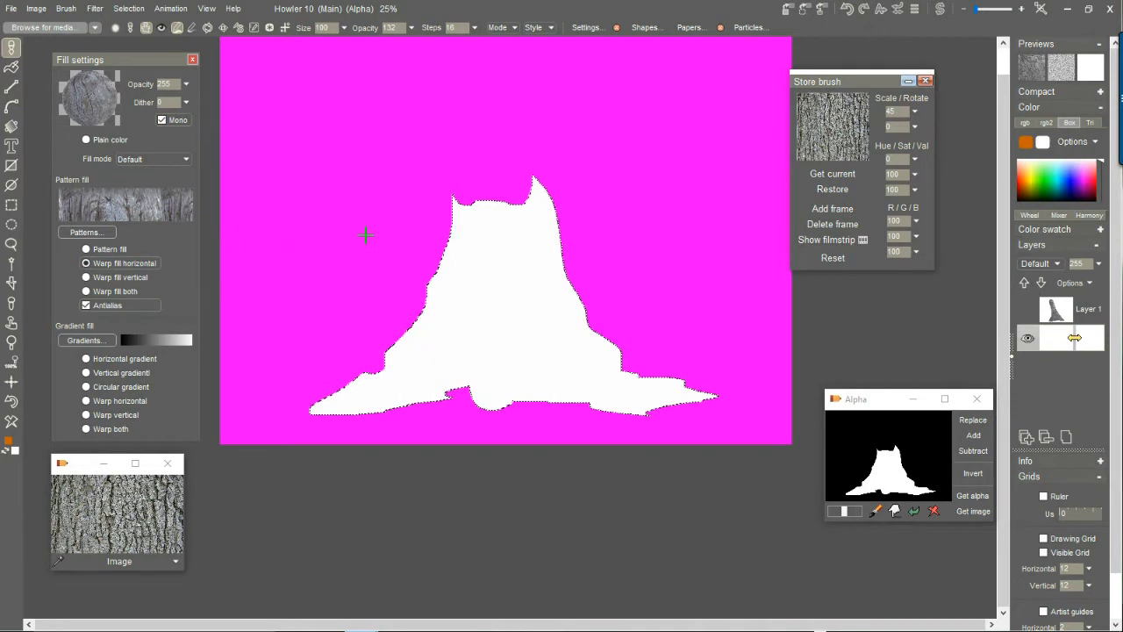
{"action": "left_click", "coordinate": [512, 238]}
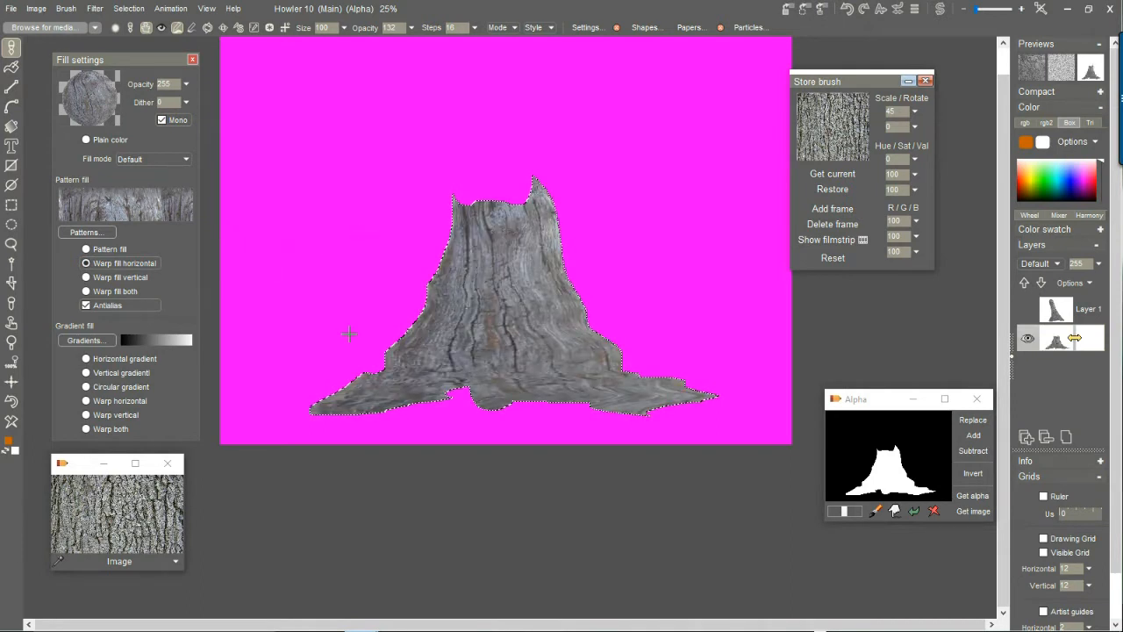
Load the stored bark texture as the brush and refill the trunk selection with Warp fill horizontal at a tolerance of 189.
{"action": "left_click", "coordinate": [812, 126]}
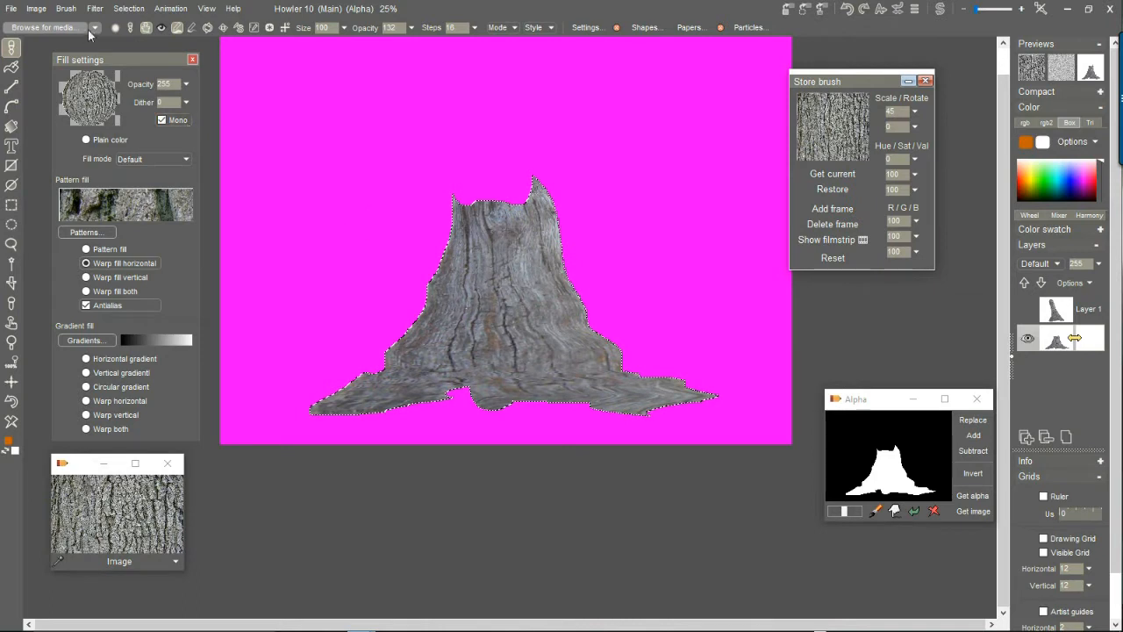
{"action": "left_click", "coordinate": [12, 68]}
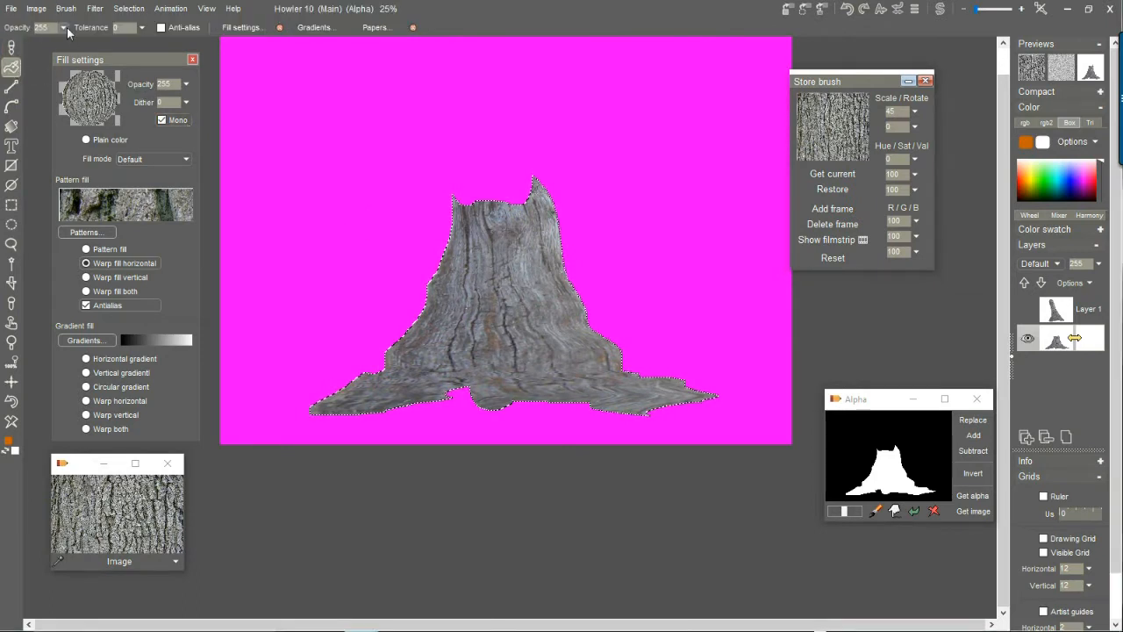
{"action": "left_click", "coordinate": [141, 27]}
{"action": "left_click_drag", "start_coordinate": [95, 45], "coordinate": [121, 45]}
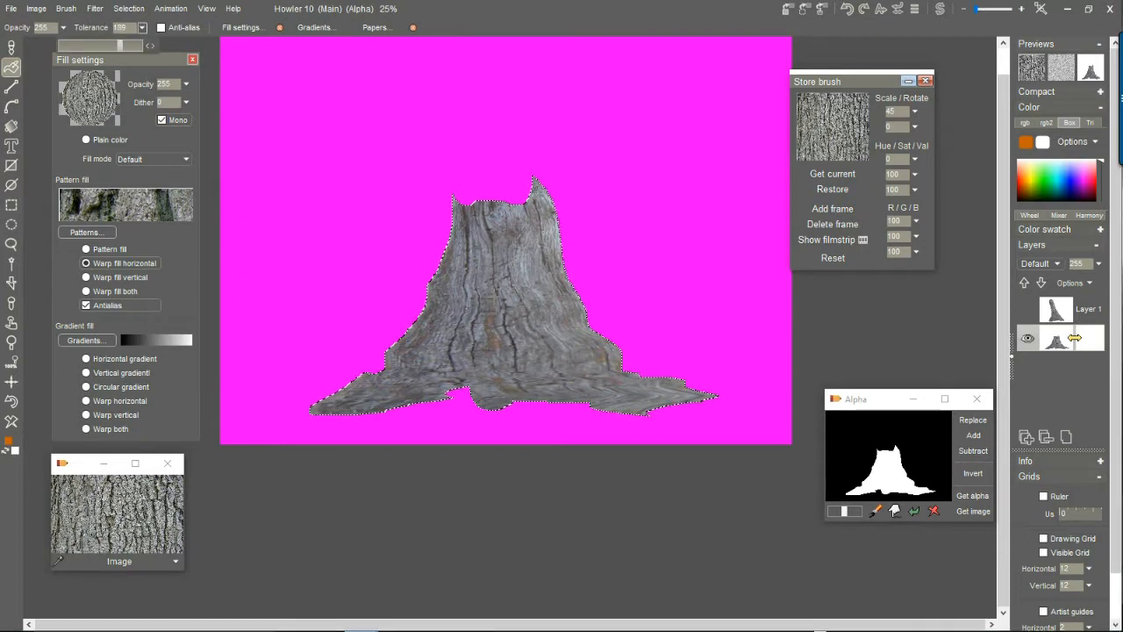
{"action": "left_click", "coordinate": [457, 331]}
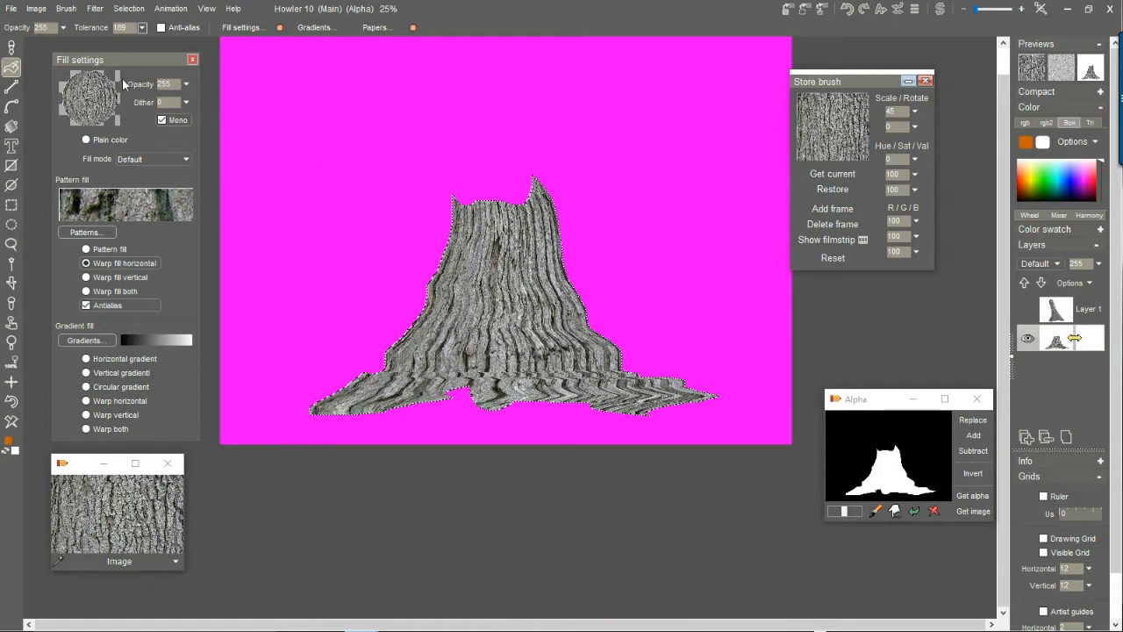
Clear the trunk selection's fill and refill it with the bark texture using Warp fill vertical.
{"action": "left_click", "coordinate": [13, 422]}
{"action": "left_click", "coordinate": [102, 279]}
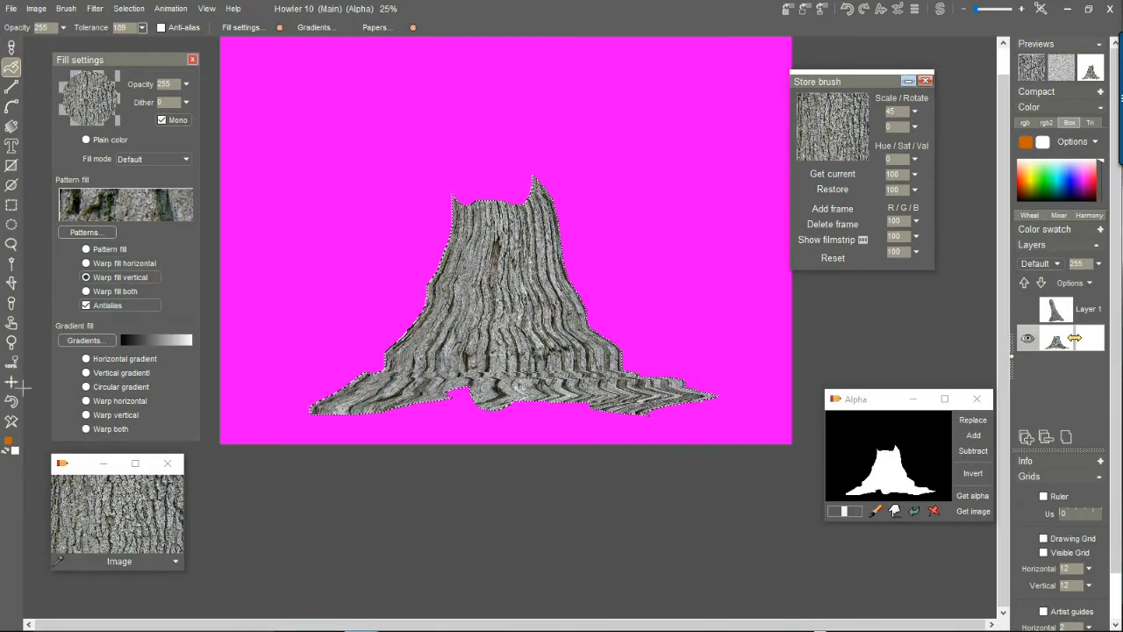
{"action": "left_click", "coordinate": [12, 422]}
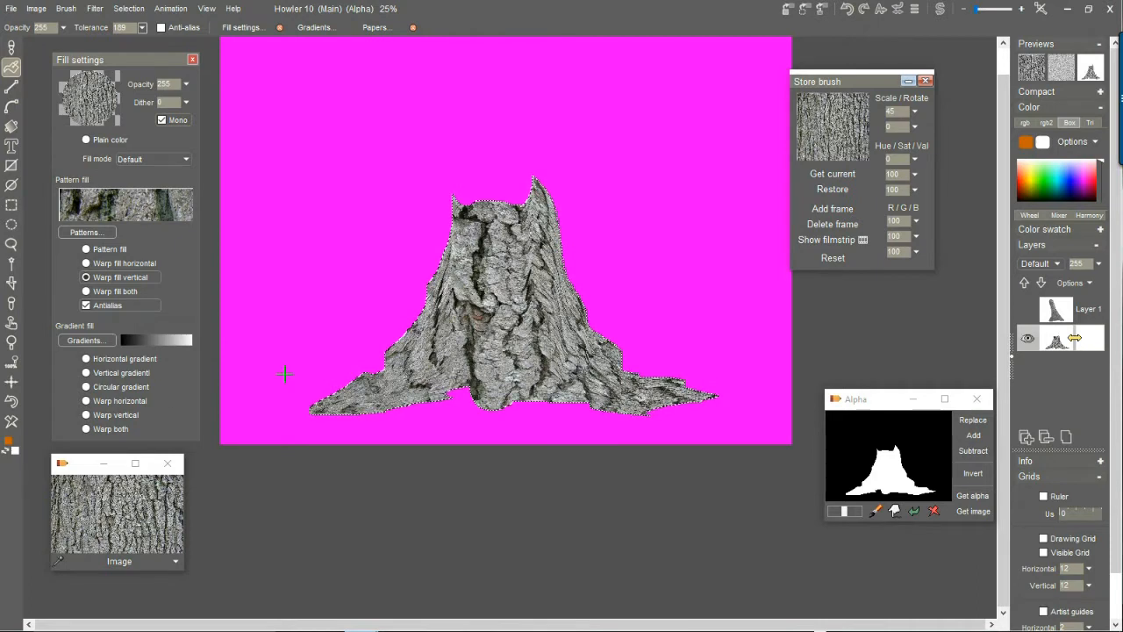
Wipe the vertically warped fill and refill the trunk selection with the bark texture using Warp fill both.
{"action": "left_click", "coordinate": [11, 423]}
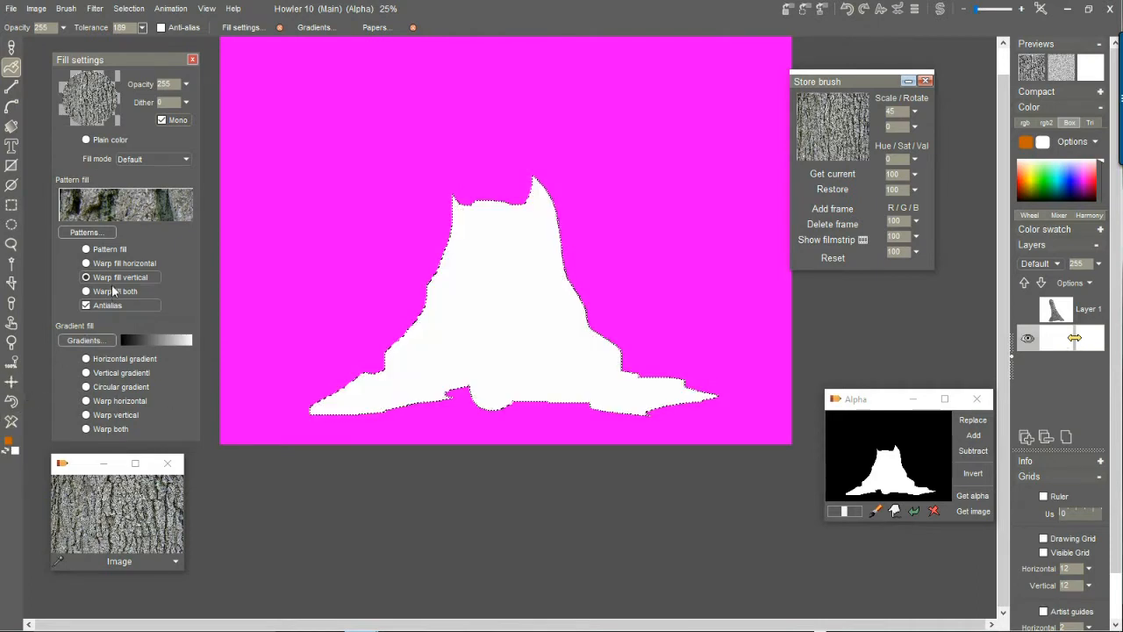
{"action": "left_click", "coordinate": [106, 292]}
{"action": "left_click", "coordinate": [494, 288]}
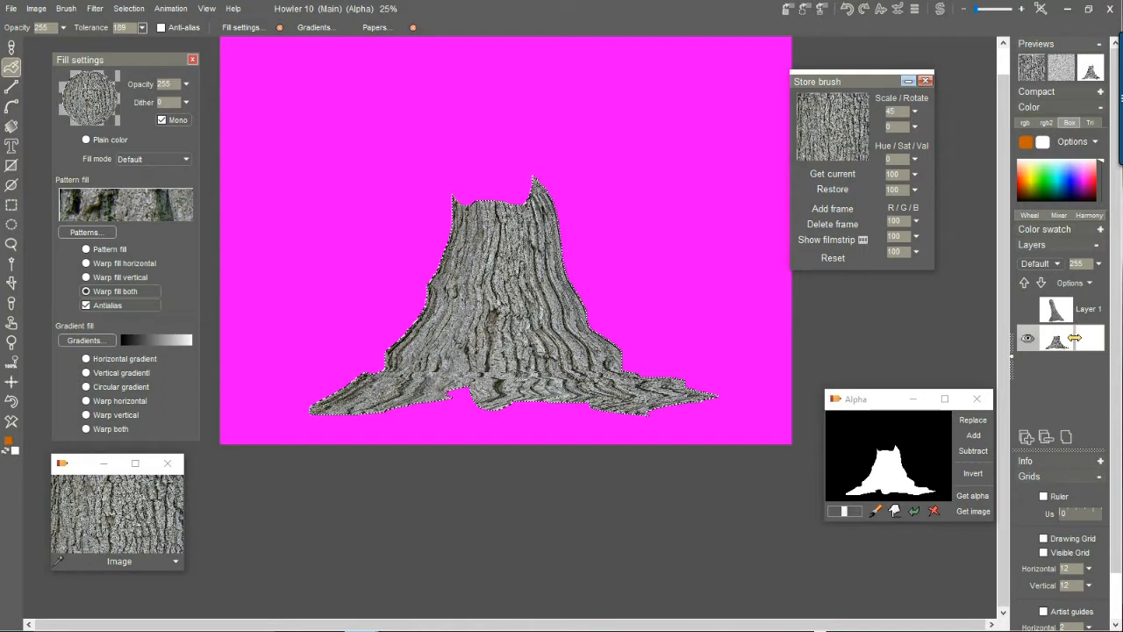
Clear the trunk selection and restore it from the stored alpha by replacing the current selection.
{"action": "left_click", "coordinate": [129, 9]}
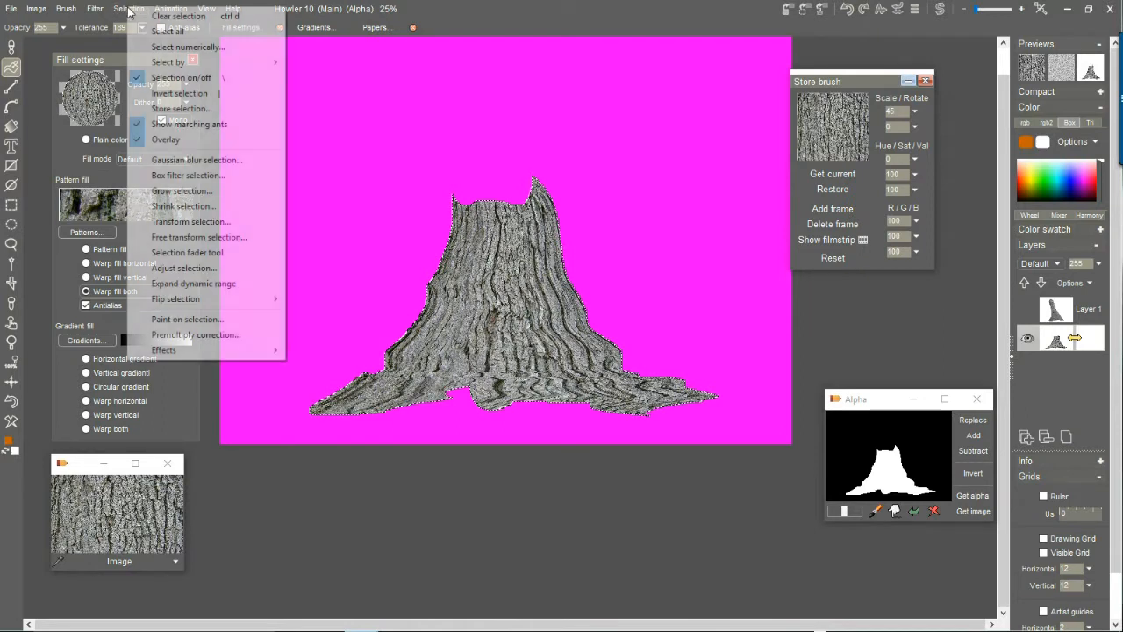
{"action": "left_click", "coordinate": [149, 16]}
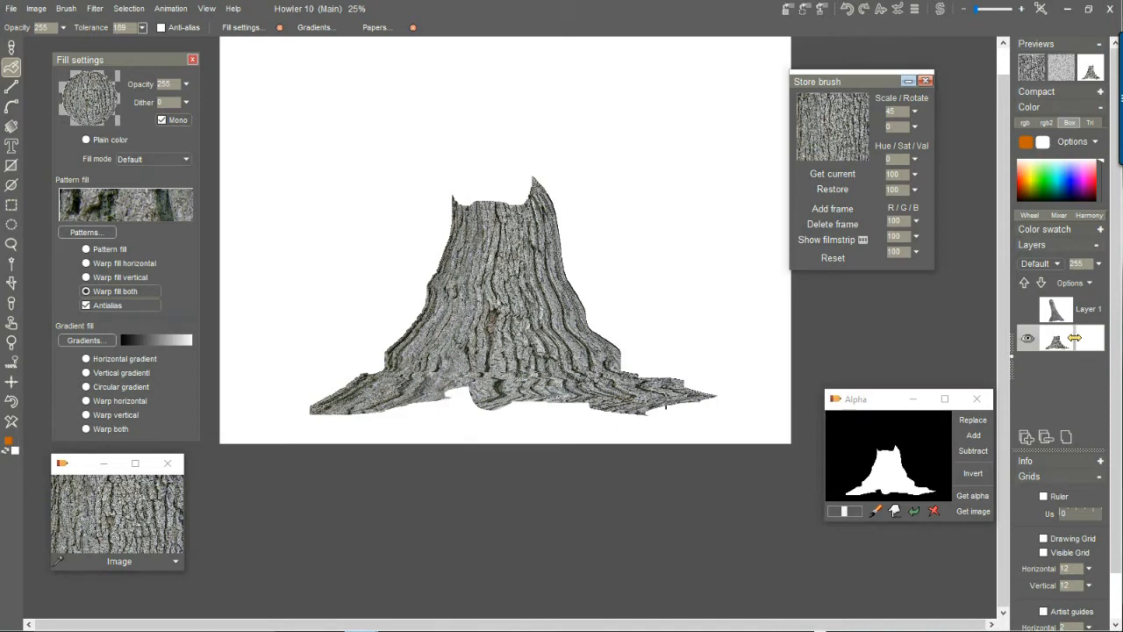
{"action": "left_click", "coordinate": [461, 391]}
{"action": "left_click", "coordinate": [460, 406]}
{"action": "left_click", "coordinate": [977, 423]}
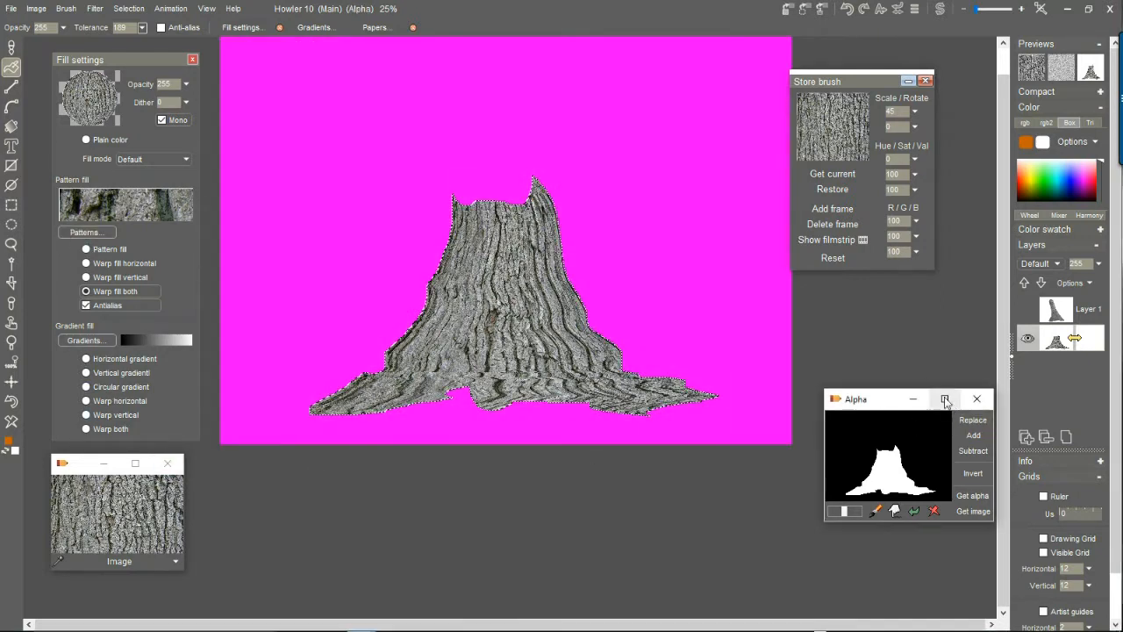
Clear the trunk selection and store a copy of the bark-filled trunk image, placing it below the canvas.
{"action": "left_click_drag", "start_coordinate": [882, 404], "coordinate": [881, 422]}
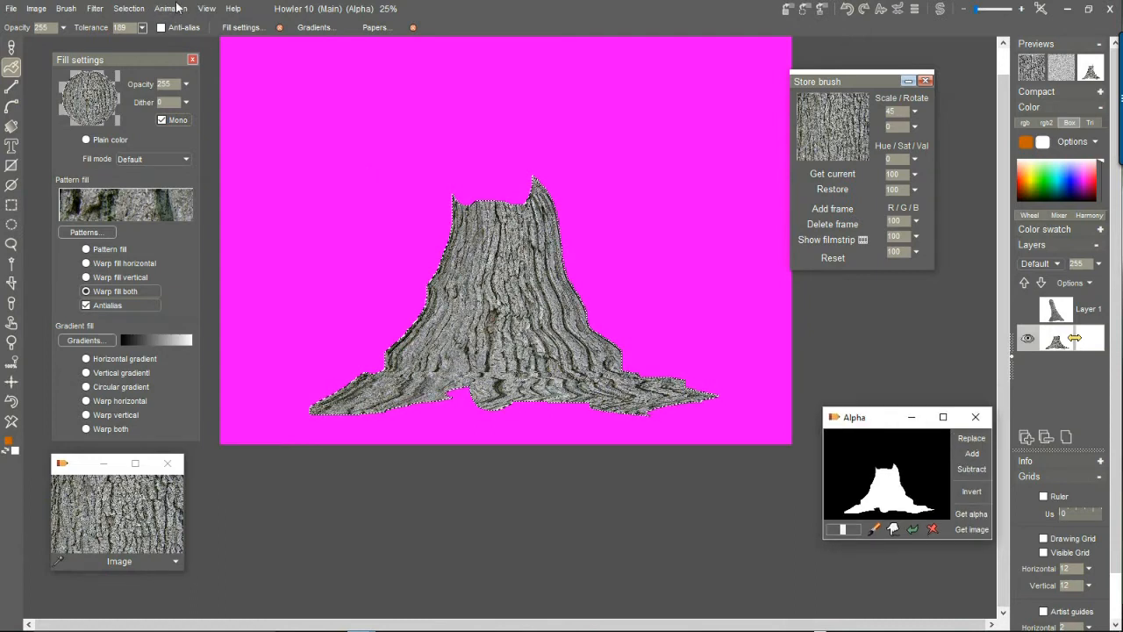
{"action": "left_click", "coordinate": [129, 9]}
{"action": "left_click", "coordinate": [175, 15]}
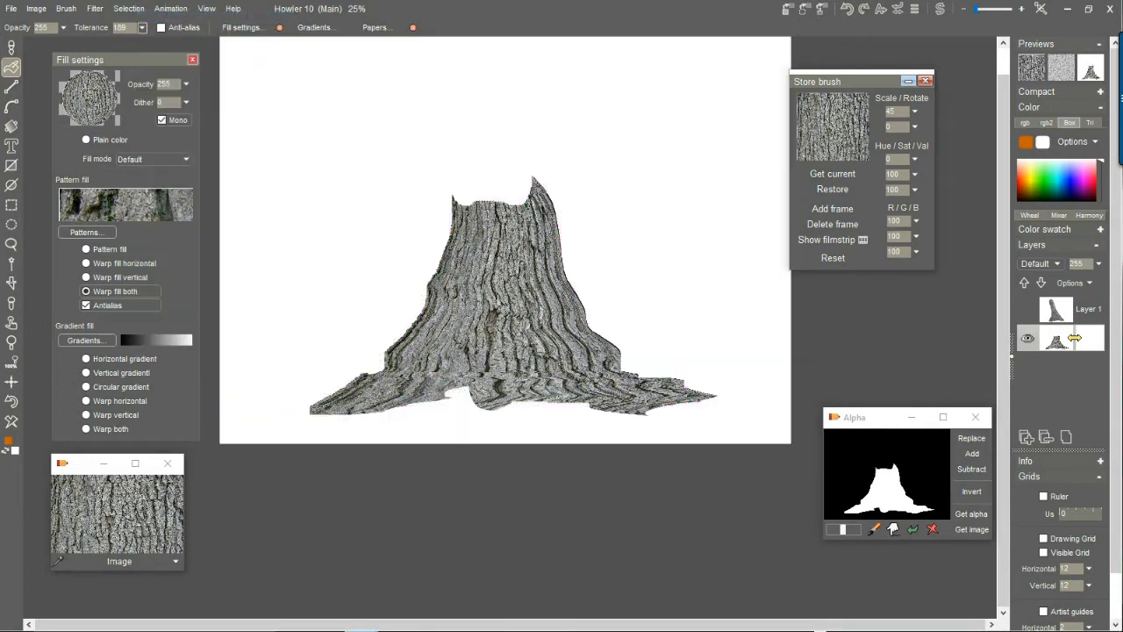
{"action": "left_click", "coordinate": [36, 10]}
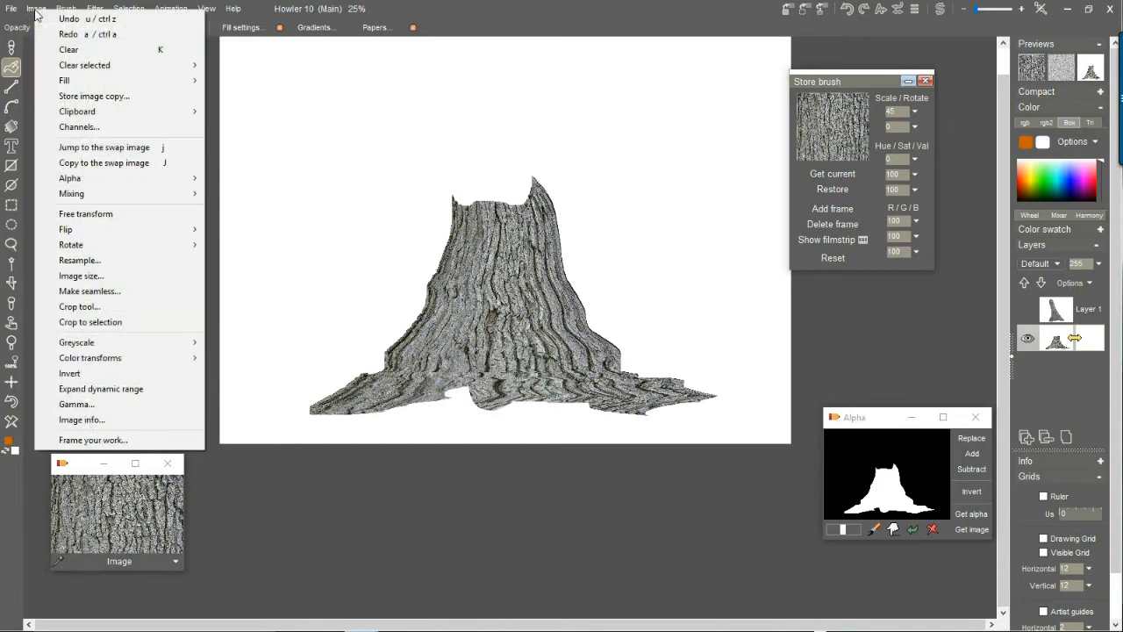
{"action": "left_click", "coordinate": [98, 99]}
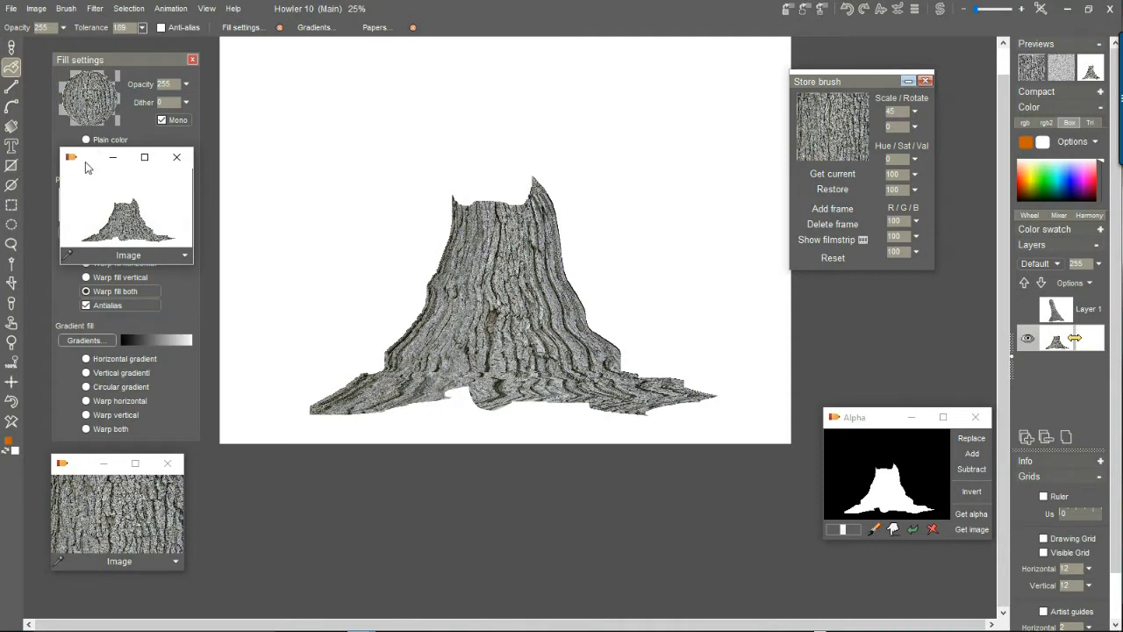
{"action": "left_click_drag", "start_coordinate": [88, 163], "coordinate": [698, 498]}
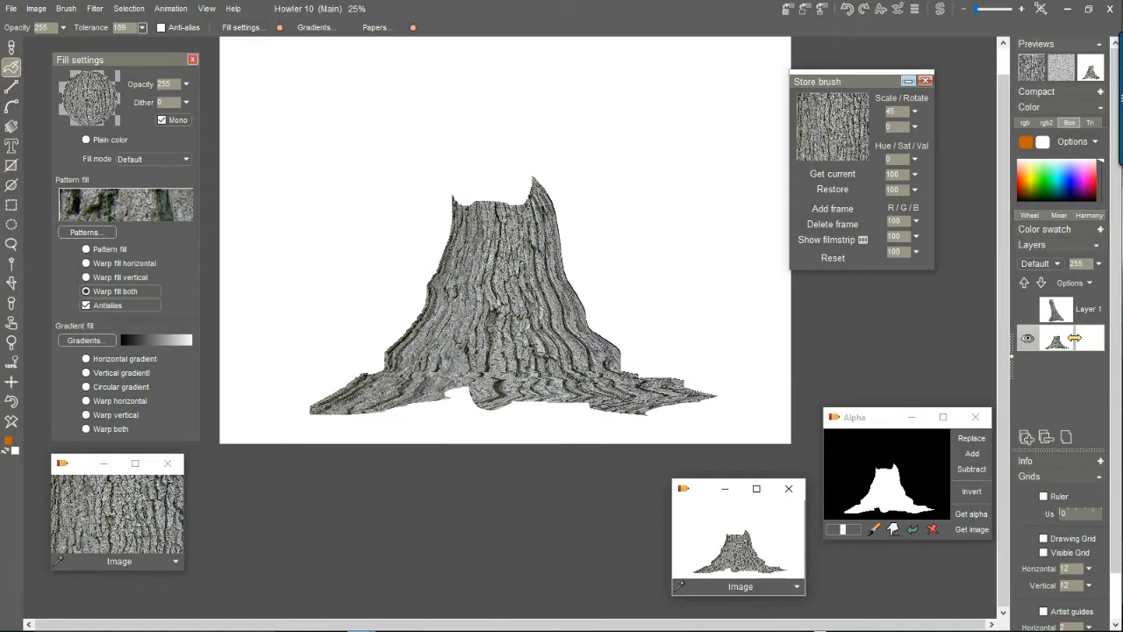
Open the Lighting tool on the trunk image and move the light to the upper left of the trunk.
{"action": "left_click", "coordinate": [94, 10]}
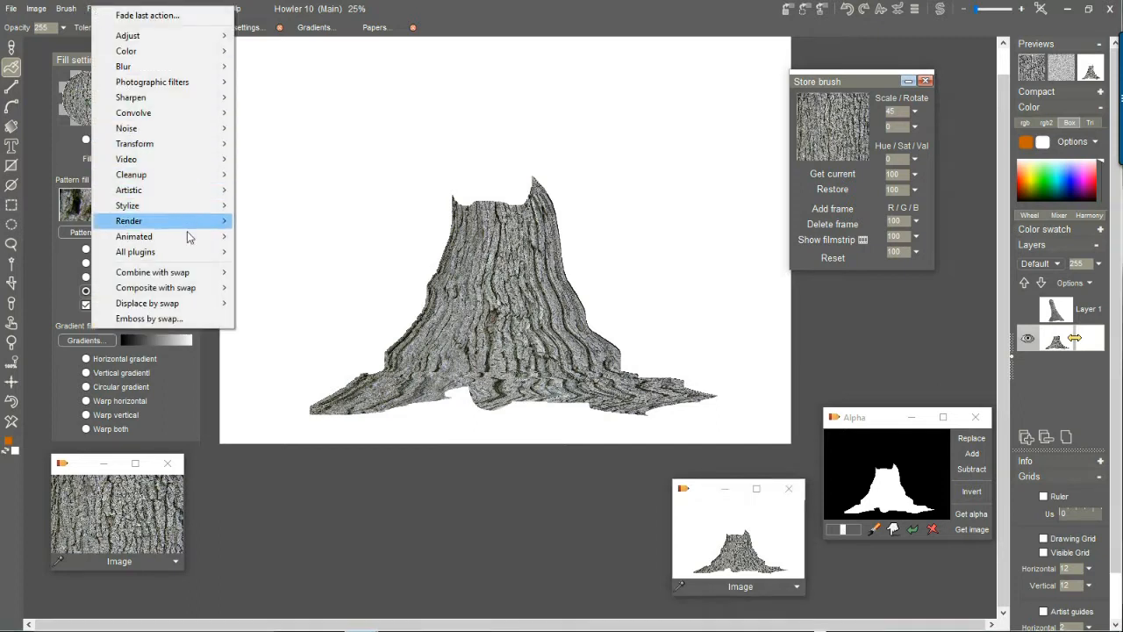
{"action": "mouse_move", "coordinate": [187, 246]}
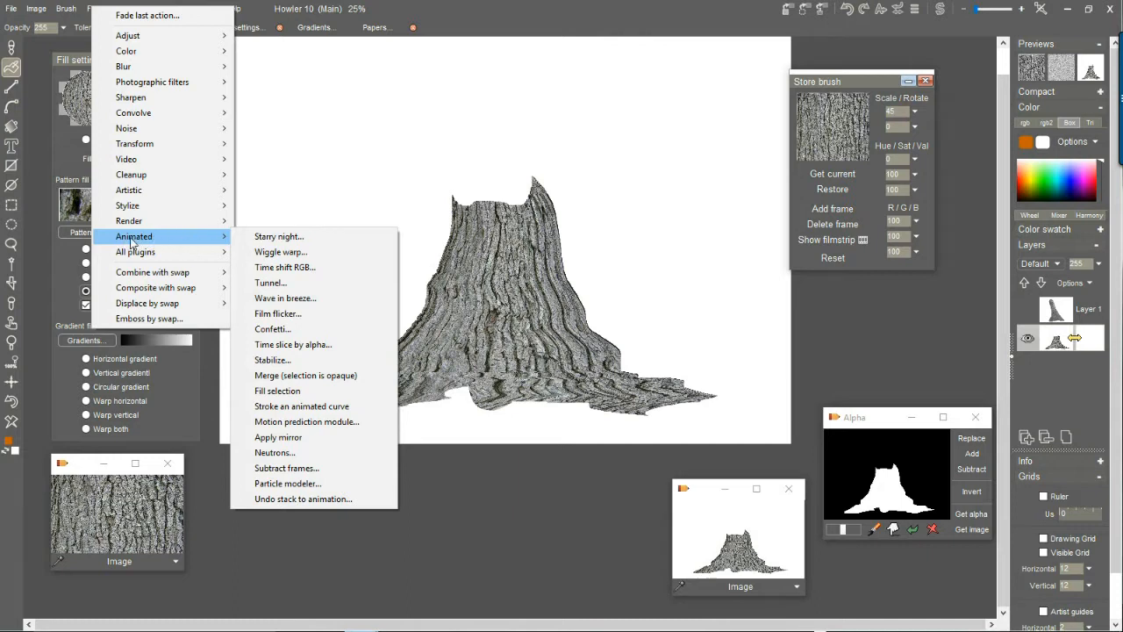
{"action": "mouse_move", "coordinate": [140, 230]}
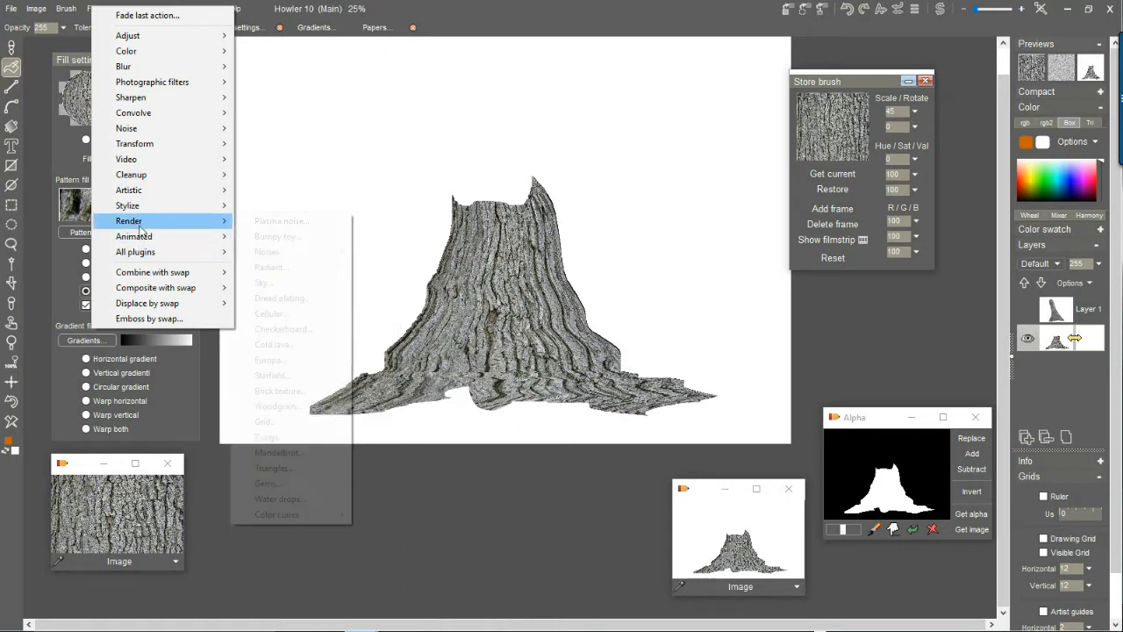
{"action": "mouse_move", "coordinate": [148, 208]}
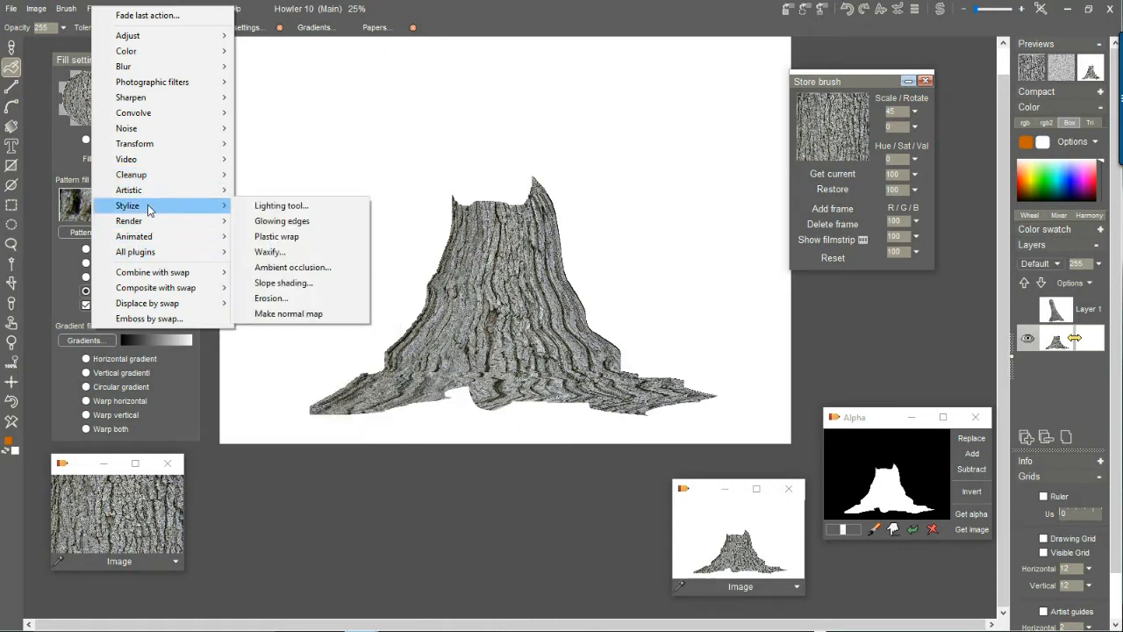
{"action": "left_click", "coordinate": [290, 206]}
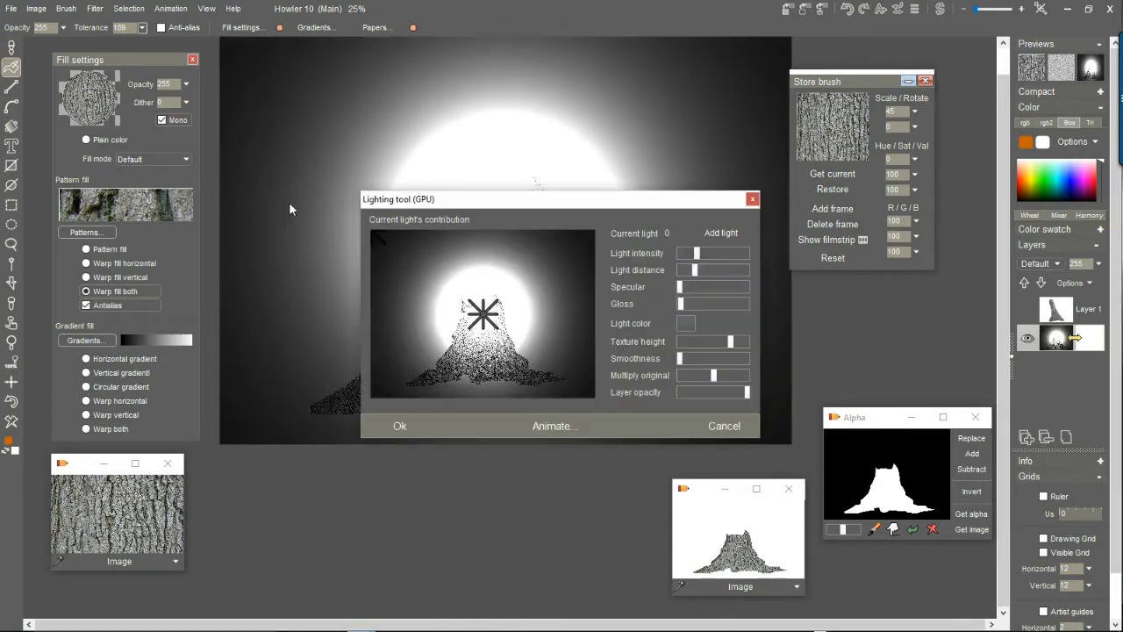
{"action": "left_click_drag", "start_coordinate": [461, 200], "coordinate": [136, 291]}
{"action": "left_click_drag", "start_coordinate": [185, 372], "coordinate": [121, 387]}
Adjust the light distance and reposition the light close beside the trunk's right edge.
{"action": "left_click", "coordinate": [393, 361]}
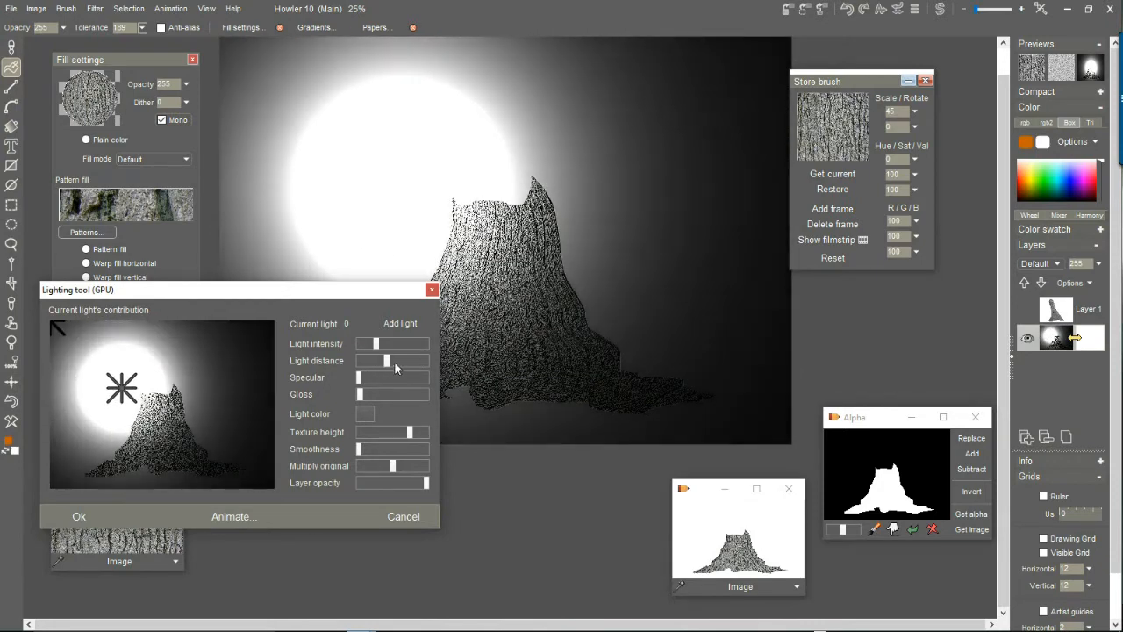
{"action": "mouse_move", "coordinate": [392, 364]}
{"action": "left_mouse_down"}
{"action": "mouse_move", "coordinate": [368, 347]}
{"action": "mouse_move", "coordinate": [395, 345]}
{"action": "mouse_move", "coordinate": [365, 346]}
{"action": "mouse_move", "coordinate": [381, 362]}
{"action": "left_mouse_up"}
{"action": "mouse_move", "coordinate": [142, 393]}
{"action": "left_mouse_down"}
{"action": "mouse_move", "coordinate": [149, 373]}
{"action": "mouse_move", "coordinate": [206, 355]}
{"action": "mouse_move", "coordinate": [246, 378]}
{"action": "mouse_move", "coordinate": [246, 392]}
{"action": "mouse_move", "coordinate": [245, 381]}
{"action": "left_mouse_up"}
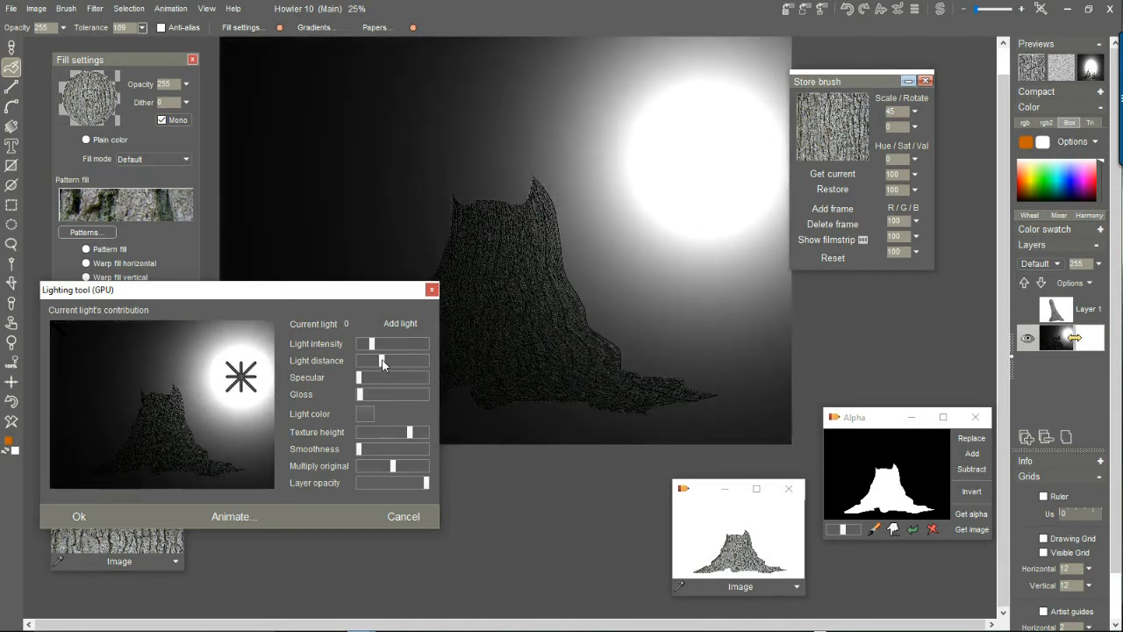
{"action": "left_click_drag", "start_coordinate": [383, 365], "coordinate": [372, 368]}
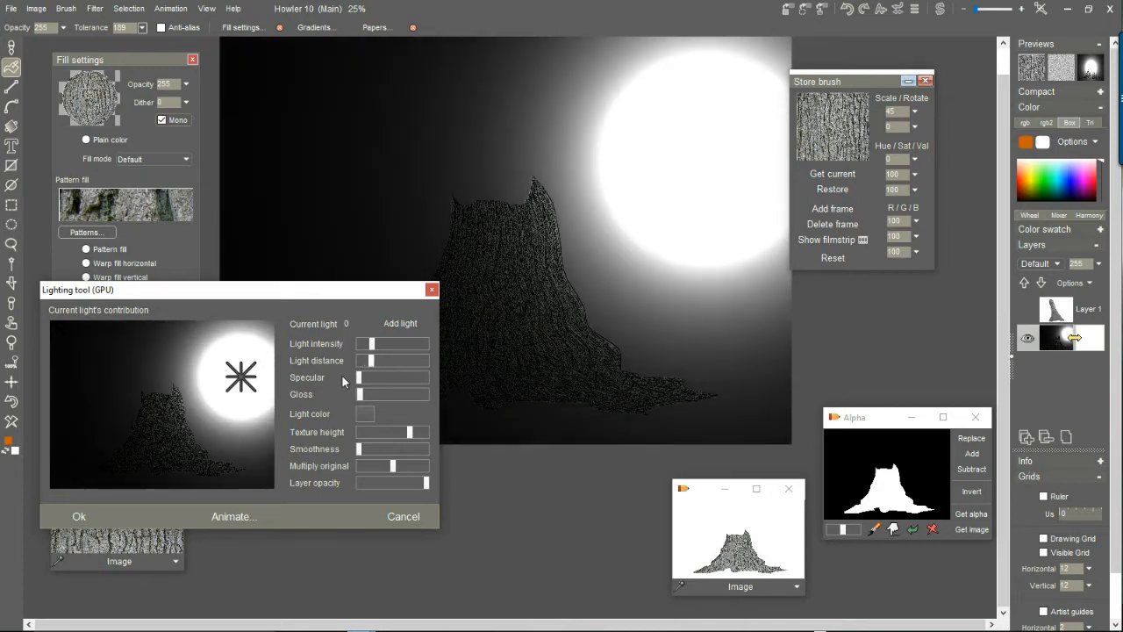
{"action": "mouse_move", "coordinate": [247, 380]}
{"action": "left_mouse_down"}
{"action": "mouse_move", "coordinate": [245, 397]}
{"action": "mouse_move", "coordinate": [216, 404]}
{"action": "left_mouse_up"}
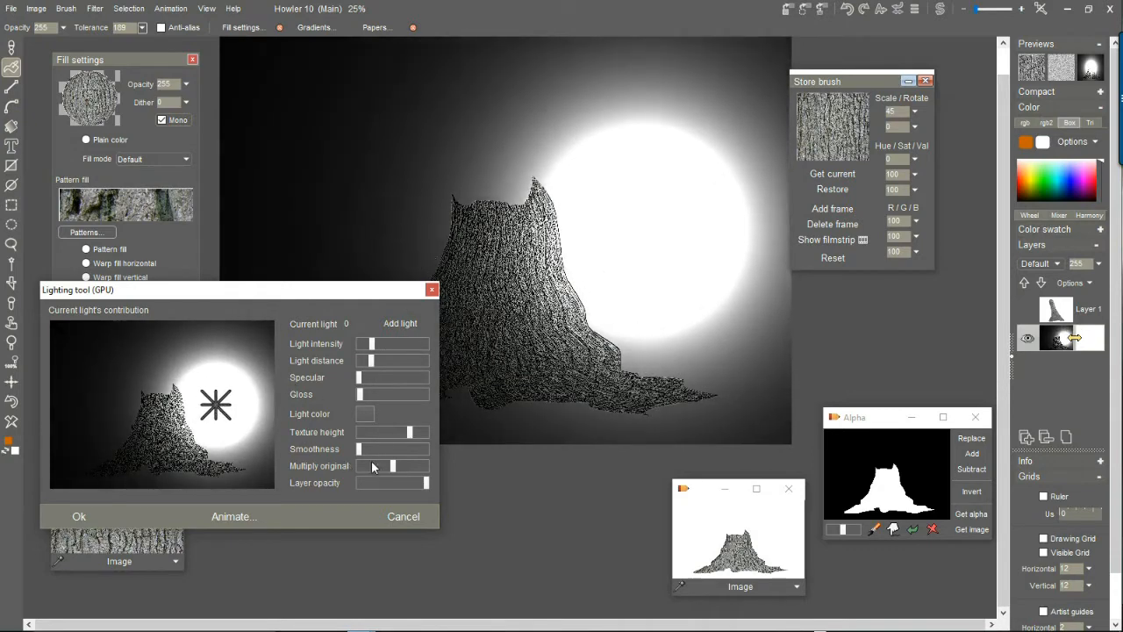
Reduce the texture height to slightly below the middle, set Multiply original to minimum and raise Smoothness to maximum.
{"action": "mouse_move", "coordinate": [409, 432]}
{"action": "left_mouse_down"}
{"action": "mouse_move", "coordinate": [365, 436]}
{"action": "mouse_move", "coordinate": [419, 434]}
{"action": "mouse_move", "coordinate": [380, 437]}
{"action": "mouse_move", "coordinate": [399, 436]}
{"action": "left_mouse_up"}
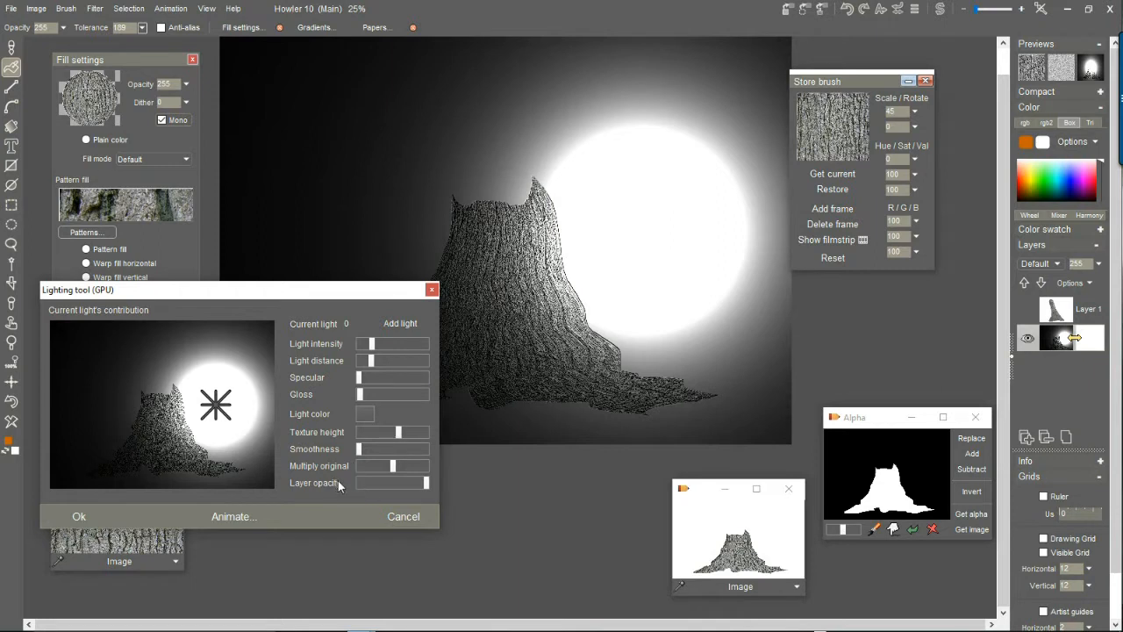
{"action": "left_click_drag", "start_coordinate": [392, 466], "coordinate": [345, 471]}
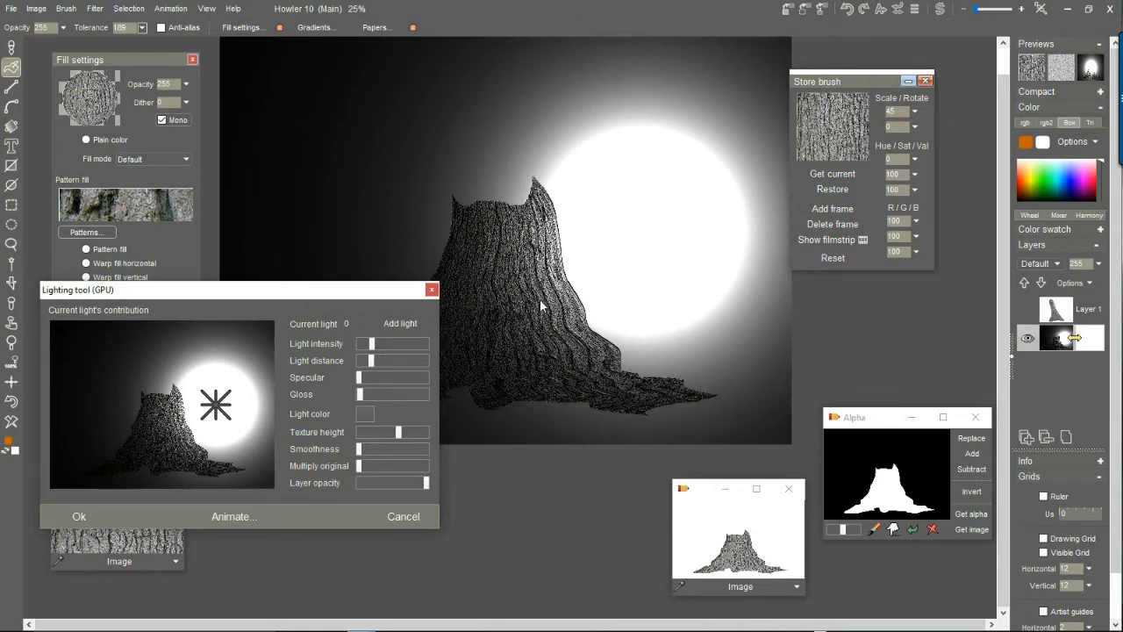
{"action": "left_click_drag", "start_coordinate": [359, 451], "coordinate": [406, 448]}
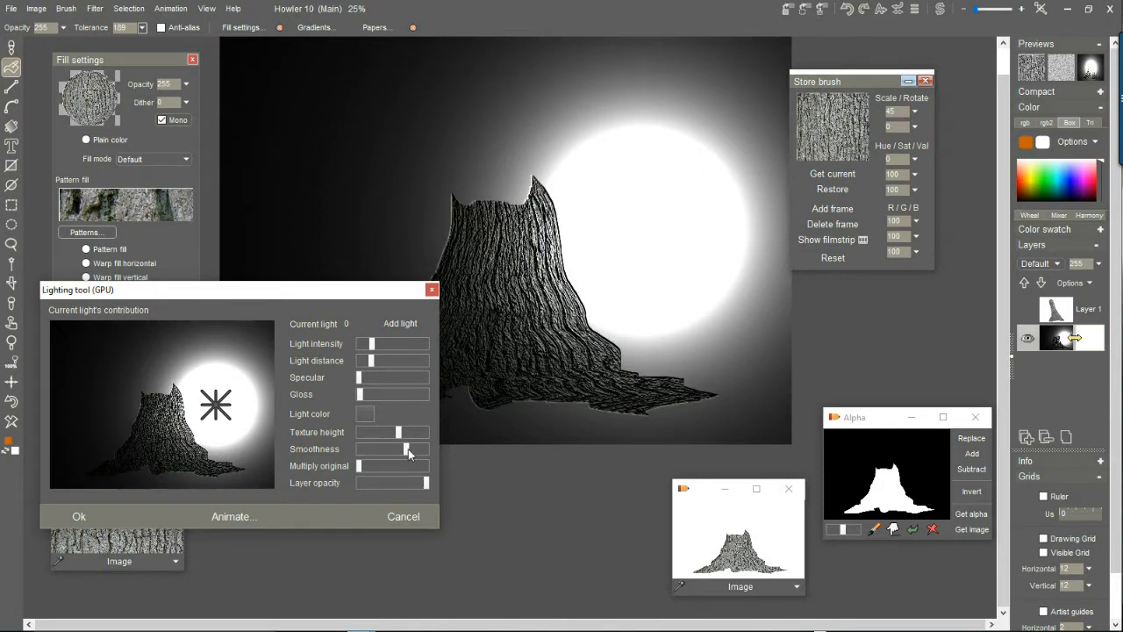
{"action": "left_click", "coordinate": [421, 449]}
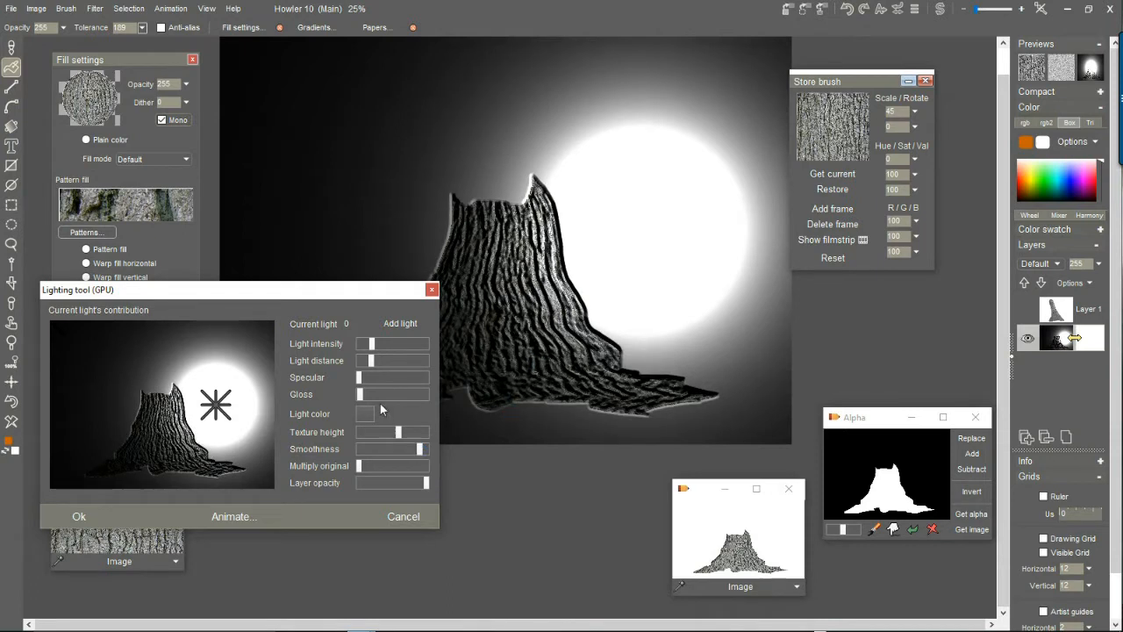
{"action": "mouse_move", "coordinate": [396, 434]}
{"action": "left_mouse_down"}
{"action": "mouse_move", "coordinate": [426, 449]}
{"action": "mouse_move", "coordinate": [389, 437]}
{"action": "left_mouse_up"}
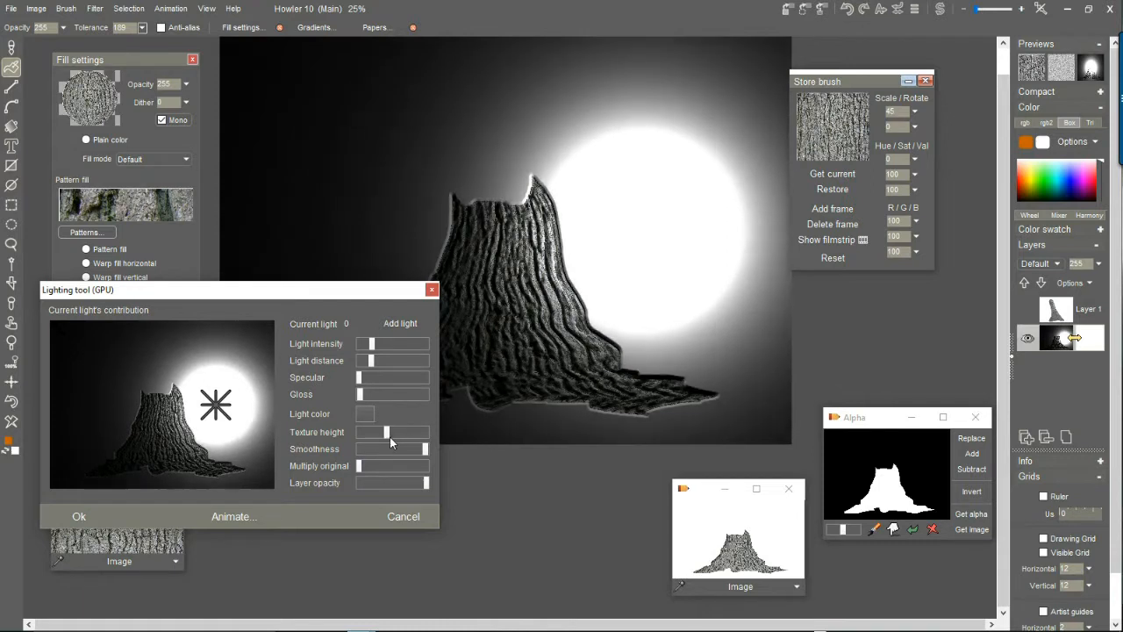
Move the light above the trunk's upper right tip, raise its intensity and distance, and add a little specular.
{"action": "mouse_move", "coordinate": [226, 401]}
{"action": "left_mouse_down"}
{"action": "mouse_move", "coordinate": [203, 396]}
{"action": "mouse_move", "coordinate": [235, 416]}
{"action": "mouse_move", "coordinate": [221, 375]}
{"action": "mouse_move", "coordinate": [186, 385]}
{"action": "mouse_move", "coordinate": [201, 390]}
{"action": "left_mouse_up"}
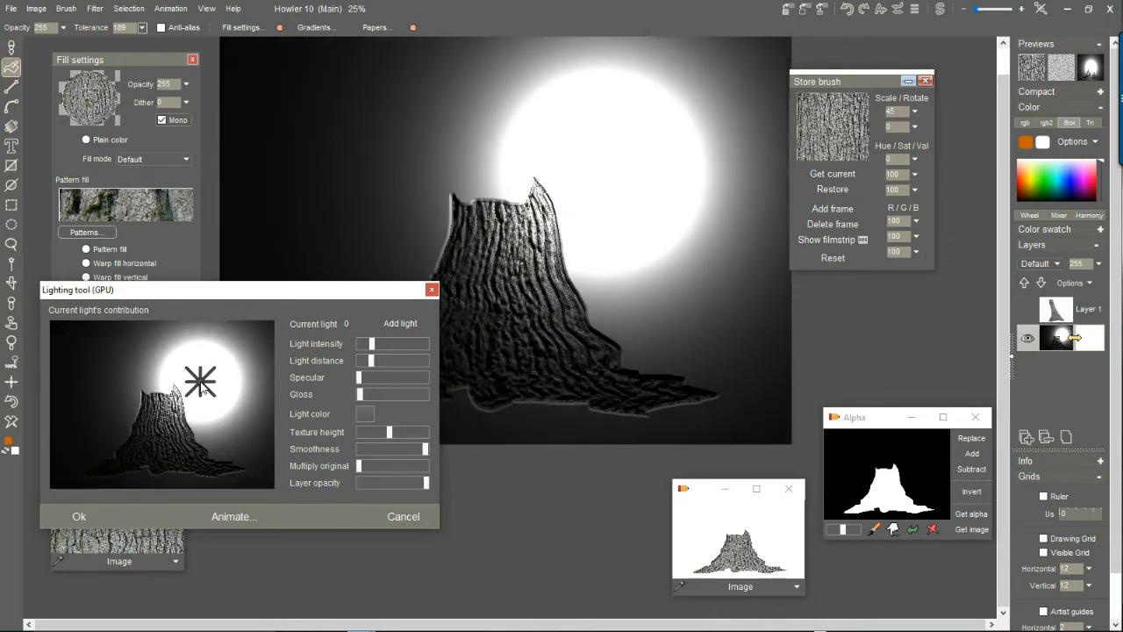
{"action": "mouse_move", "coordinate": [378, 362]}
{"action": "left_mouse_down"}
{"action": "mouse_move", "coordinate": [404, 343]}
{"action": "mouse_move", "coordinate": [382, 347]}
{"action": "mouse_move", "coordinate": [401, 359]}
{"action": "mouse_move", "coordinate": [388, 363]}
{"action": "left_mouse_up"}
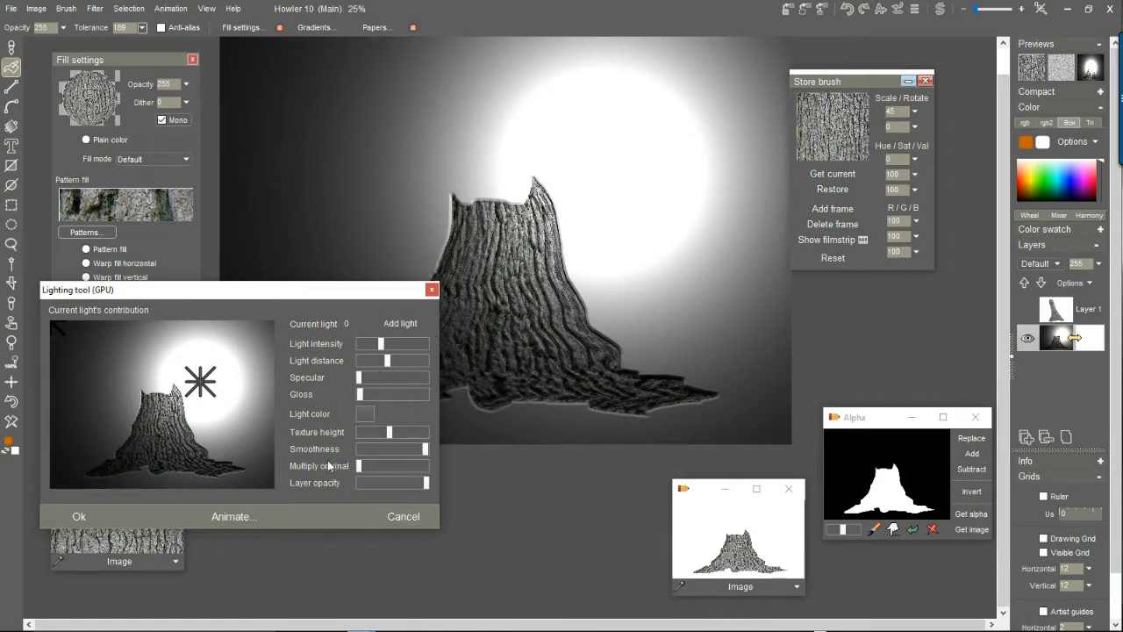
{"action": "mouse_move", "coordinate": [362, 377]}
{"action": "left_mouse_down"}
{"action": "mouse_move", "coordinate": [379, 378]}
{"action": "mouse_move", "coordinate": [367, 379]}
{"action": "left_mouse_up"}
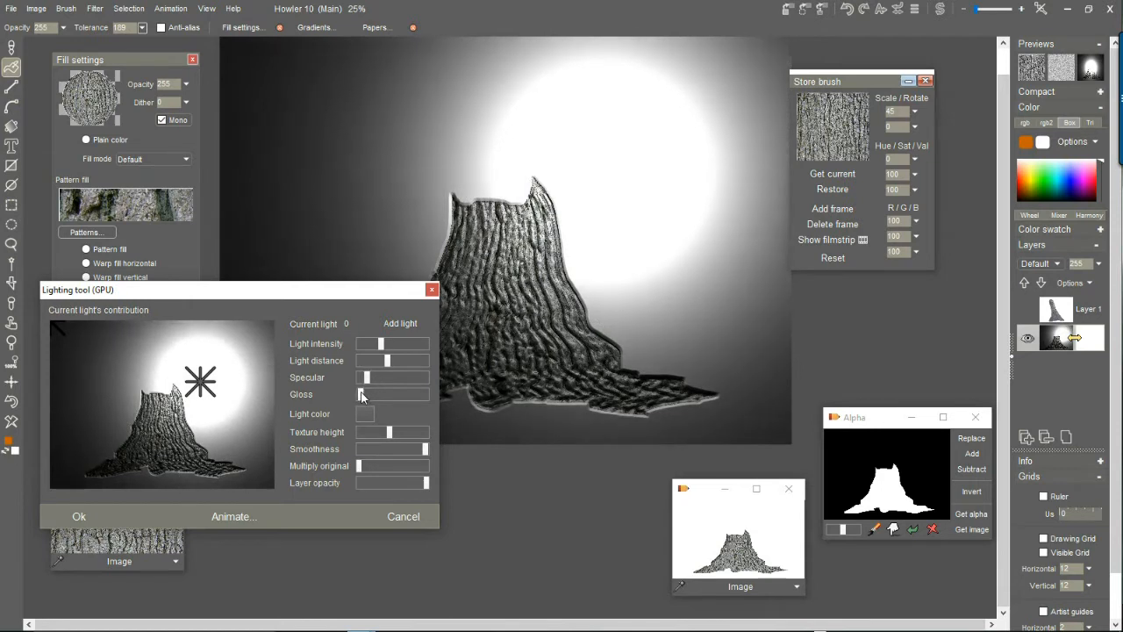
{"action": "left_click_drag", "start_coordinate": [375, 379], "coordinate": [370, 379]}
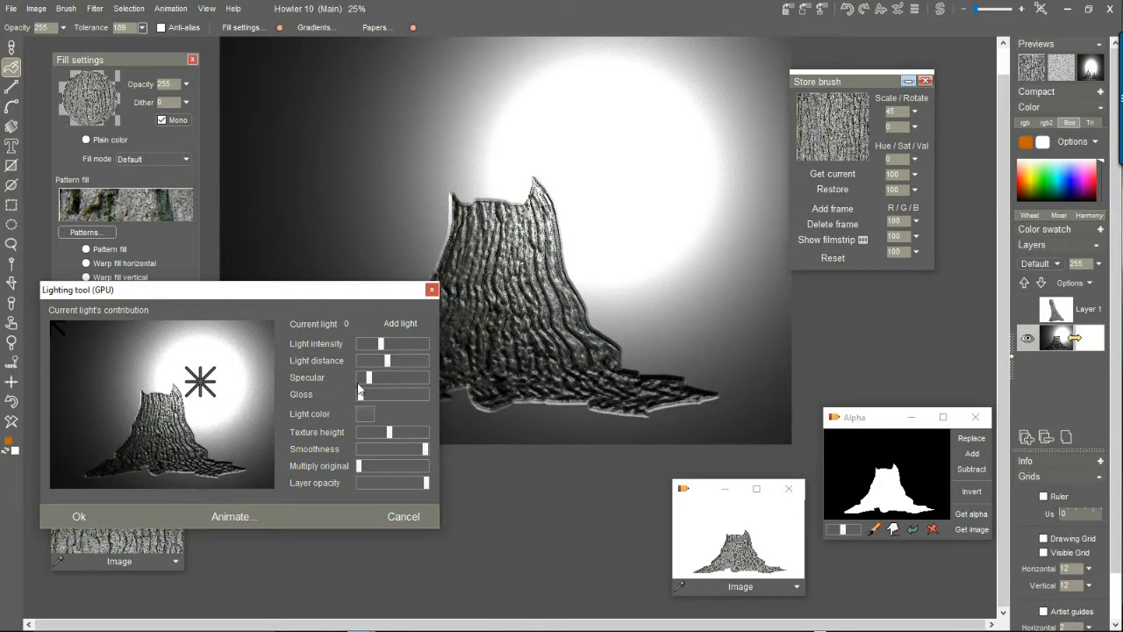
Add another light to the trunk image and move it beside the right side of the trunk.
{"action": "left_click", "coordinate": [394, 326]}
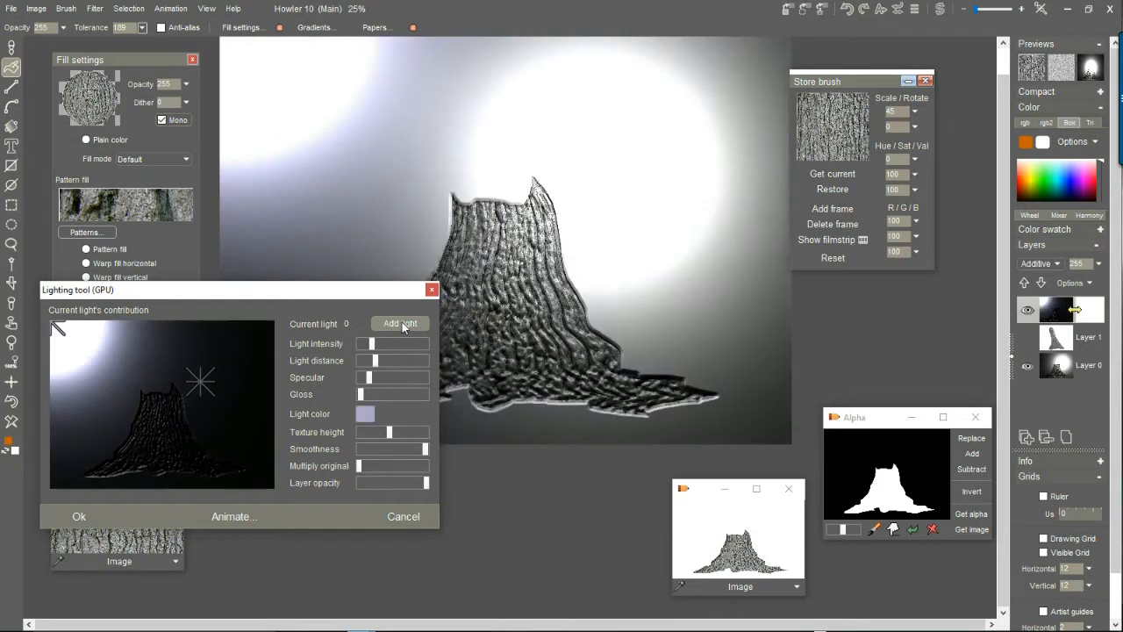
{"action": "left_click", "coordinate": [268, 97]}
{"action": "mouse_move", "coordinate": [58, 329]}
{"action": "left_mouse_down"}
{"action": "mouse_move", "coordinate": [149, 343]}
{"action": "mouse_move", "coordinate": [100, 356]}
{"action": "mouse_move", "coordinate": [105, 389]}
{"action": "mouse_move", "coordinate": [224, 456]}
{"action": "mouse_move", "coordinate": [230, 443]}
{"action": "mouse_move", "coordinate": [106, 377]}
{"action": "mouse_move", "coordinate": [54, 327]}
{"action": "left_mouse_up"}
{"action": "mouse_move", "coordinate": [93, 376]}
{"action": "left_mouse_down"}
{"action": "mouse_move", "coordinate": [106, 369]}
{"action": "mouse_move", "coordinate": [90, 407]}
{"action": "mouse_move", "coordinate": [166, 464]}
{"action": "mouse_move", "coordinate": [219, 476]}
{"action": "mouse_move", "coordinate": [242, 433]}
{"action": "left_mouse_up"}
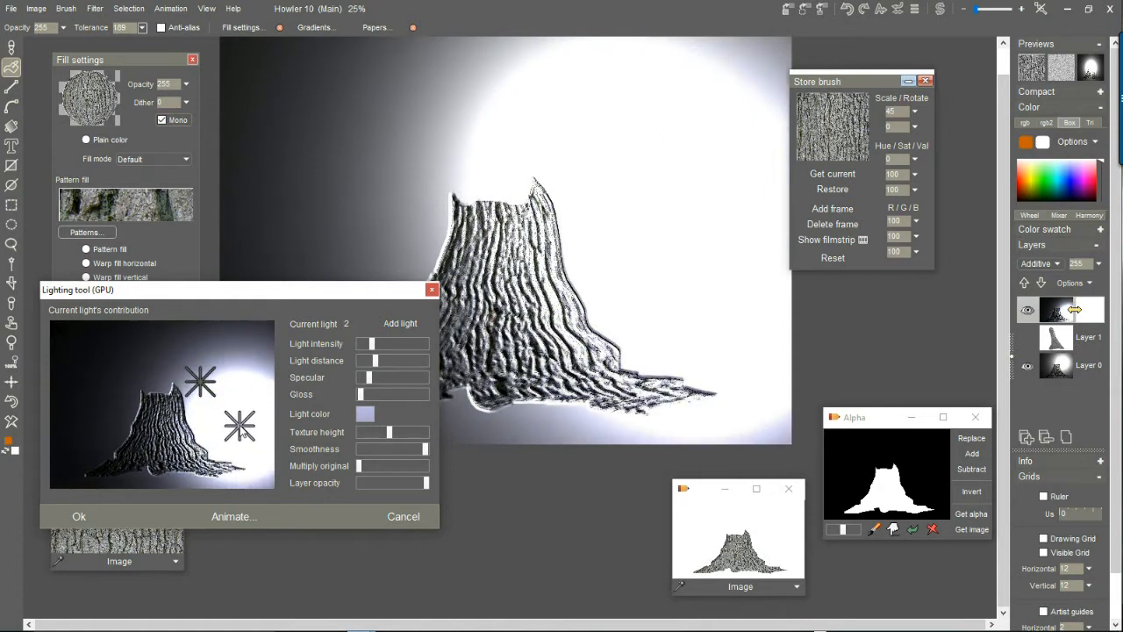
Change the color of the light beside the trunk to red, #CA5057.
{"action": "left_click", "coordinate": [364, 416]}
{"action": "left_click", "coordinate": [185, 349]}
{"action": "left_click_drag", "start_coordinate": [189, 387], "coordinate": [210, 406]}
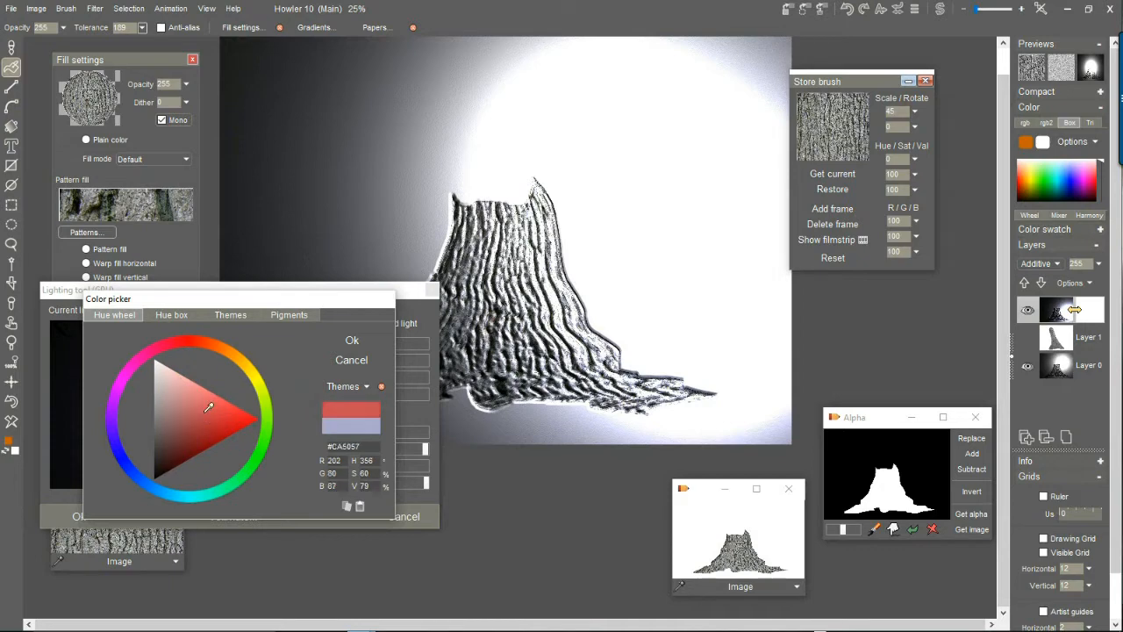
{"action": "left_click", "coordinate": [352, 342]}
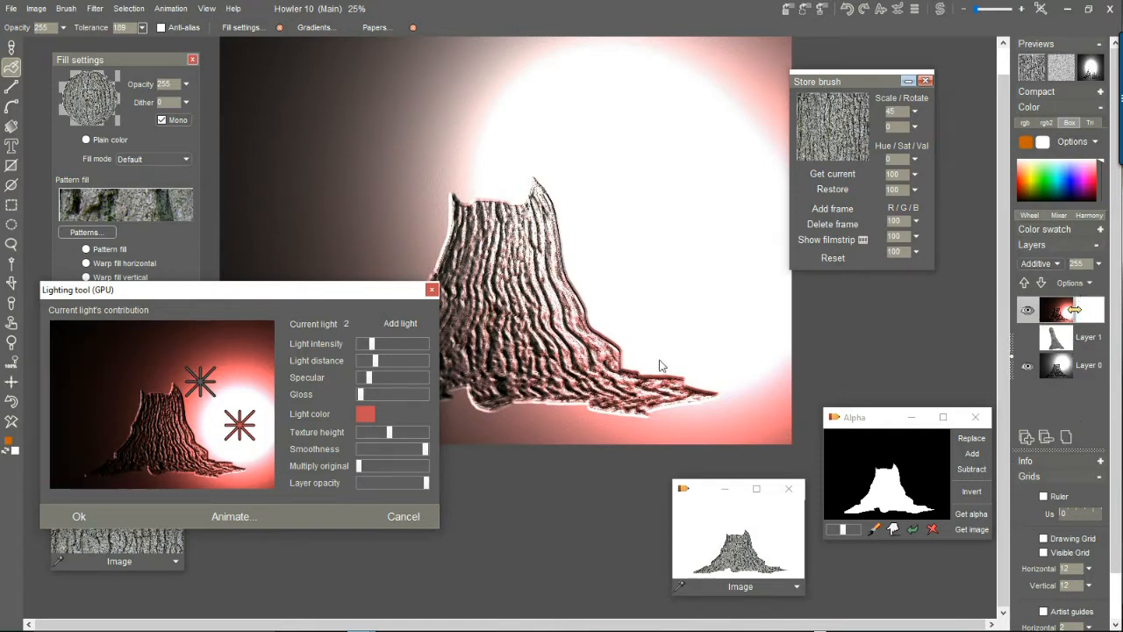
Add a third light above the trunk's upper left and set its color to a medium blue.
{"action": "left_click", "coordinate": [401, 325]}
{"action": "mouse_move", "coordinate": [87, 331]}
{"action": "left_mouse_down"}
{"action": "mouse_move", "coordinate": [170, 347]}
{"action": "mouse_move", "coordinate": [116, 334]}
{"action": "mouse_move", "coordinate": [141, 353]}
{"action": "mouse_move", "coordinate": [127, 373]}
{"action": "left_mouse_up"}
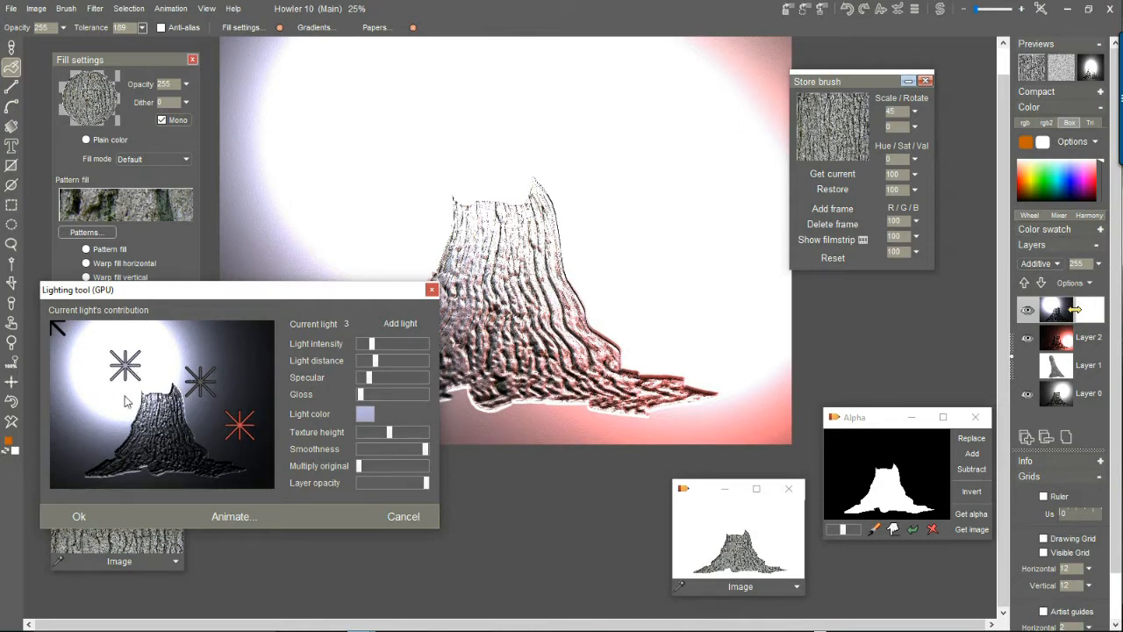
{"action": "left_click", "coordinate": [364, 414]}
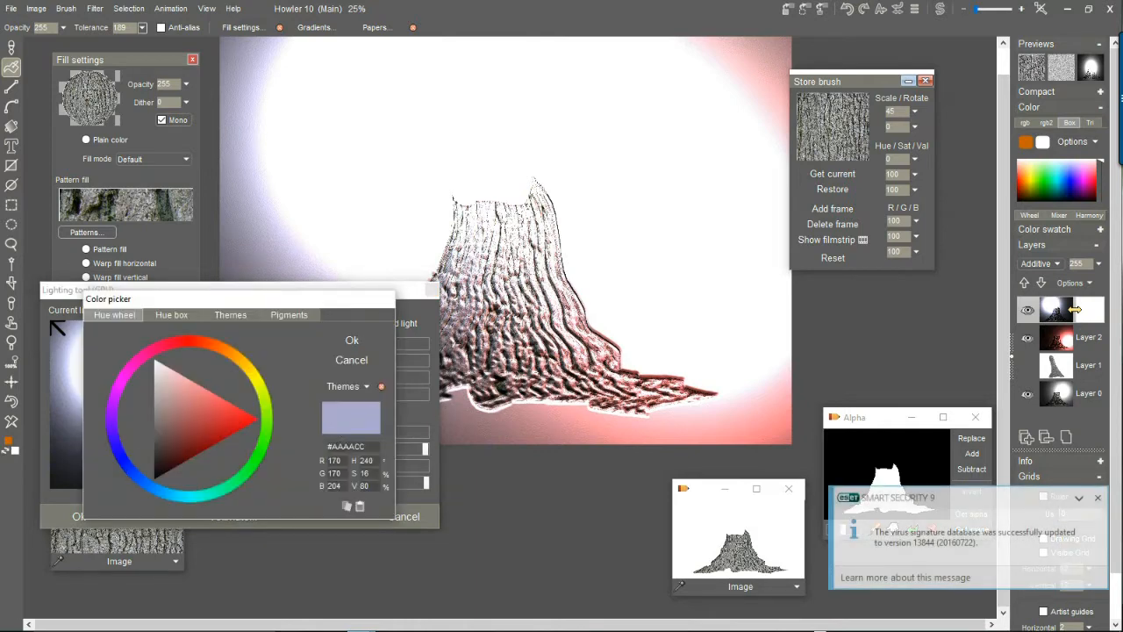
{"action": "left_click", "coordinate": [126, 473]}
{"action": "mouse_move", "coordinate": [201, 419]}
{"action": "left_mouse_down"}
{"action": "mouse_move", "coordinate": [175, 427]}
{"action": "mouse_move", "coordinate": [218, 428]}
{"action": "mouse_move", "coordinate": [199, 437]}
{"action": "mouse_move", "coordinate": [194, 410]}
{"action": "left_mouse_up"}
{"action": "left_click", "coordinate": [376, 341]}
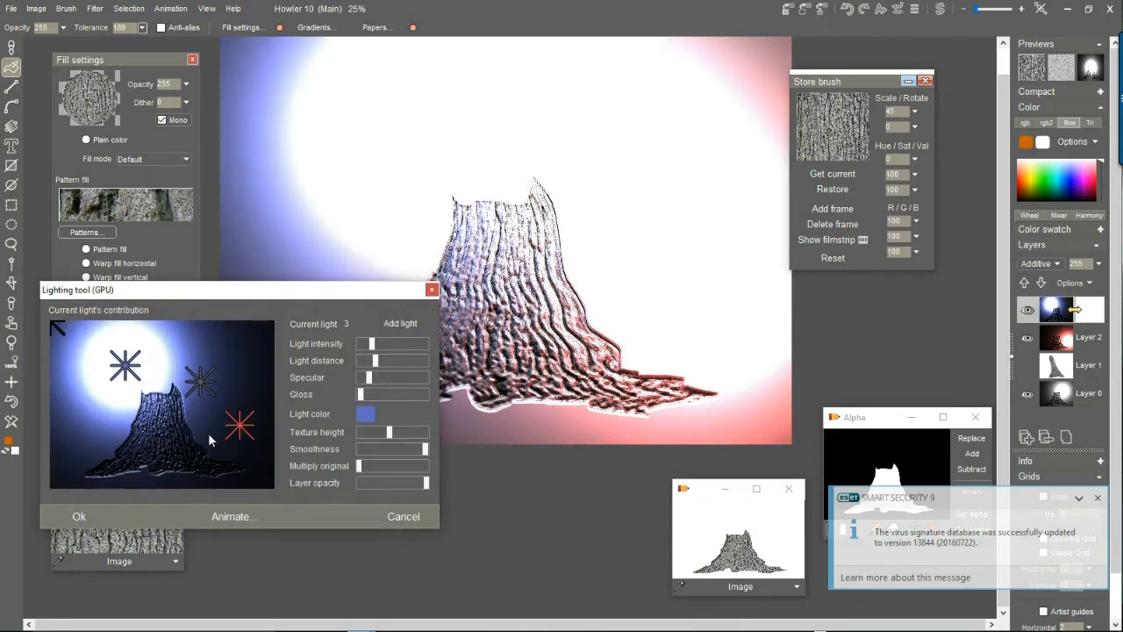
Move the blue light left of the trunk, raise its distance to slightly above the middle, and apply the lighting.
{"action": "mouse_move", "coordinate": [135, 362]}
{"action": "left_mouse_down"}
{"action": "mouse_move", "coordinate": [112, 367]}
{"action": "mouse_move", "coordinate": [100, 400]}
{"action": "left_mouse_up"}
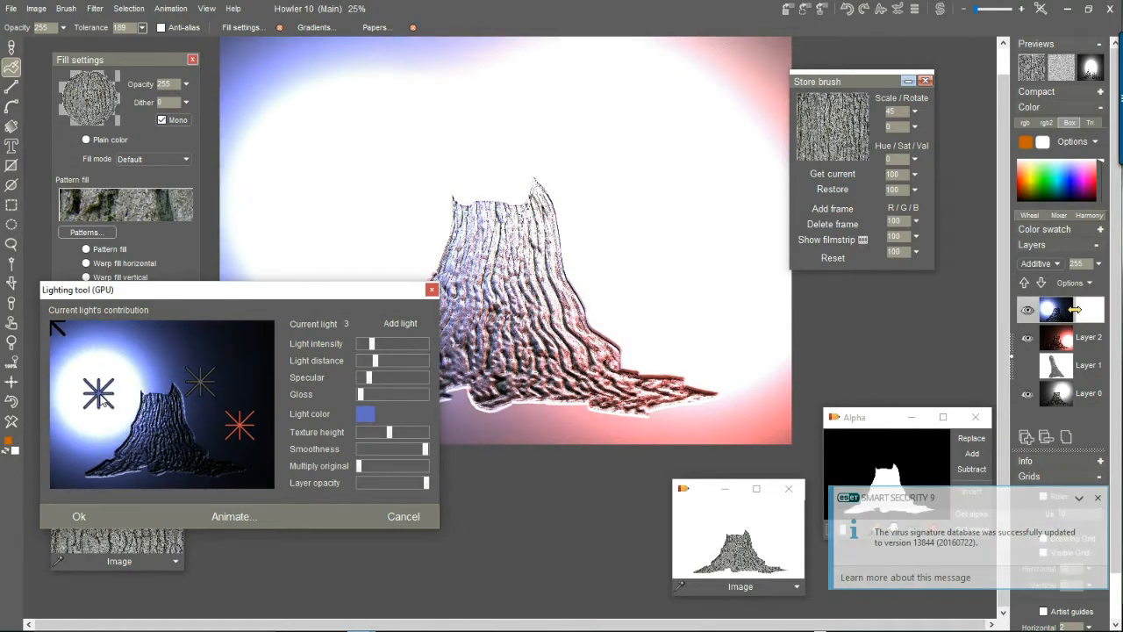
{"action": "mouse_move", "coordinate": [379, 359]}
{"action": "left_mouse_down"}
{"action": "mouse_move", "coordinate": [413, 363]}
{"action": "mouse_move", "coordinate": [397, 359]}
{"action": "left_mouse_up"}
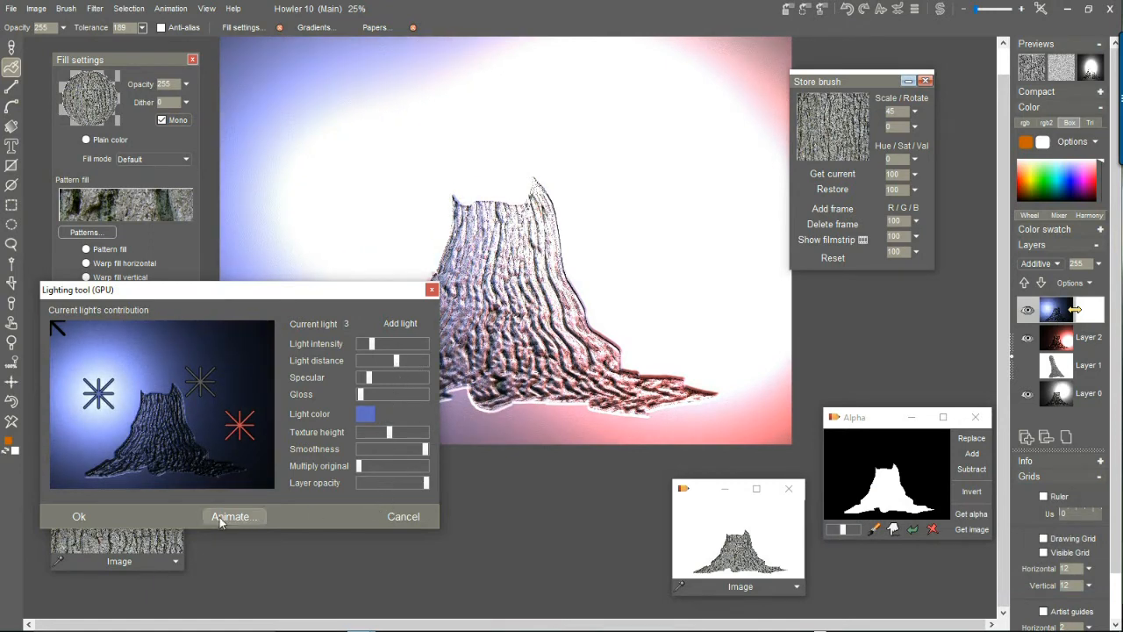
{"action": "left_click", "coordinate": [84, 516]}
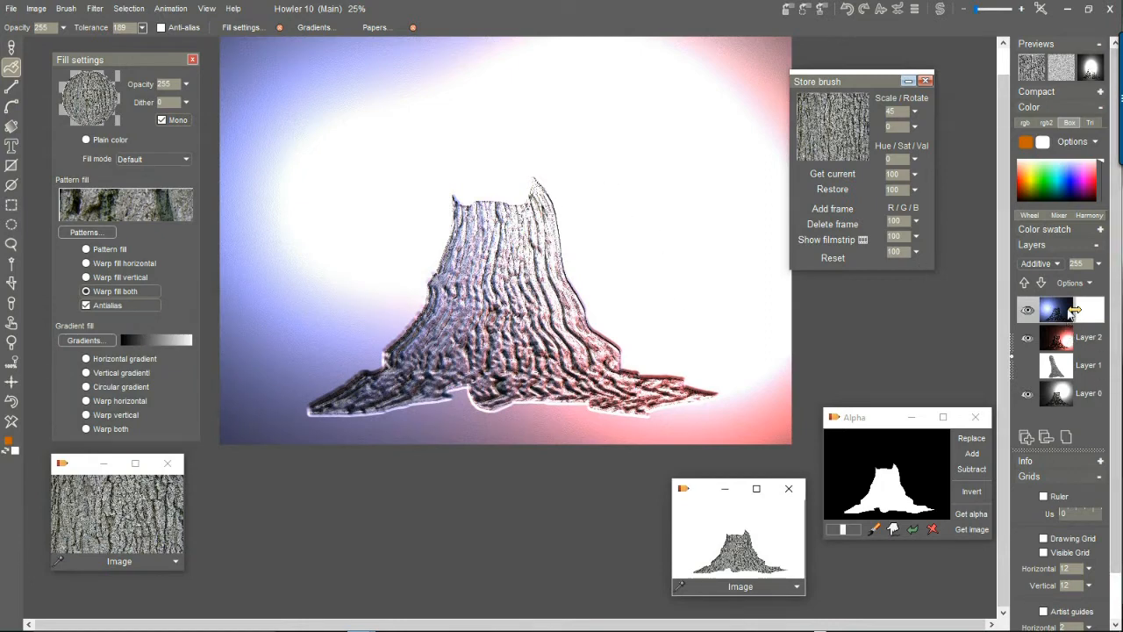
Delete the hidden Layer 1 that holds the earlier trunk drawing.
{"action": "left_click", "coordinate": [1096, 369]}
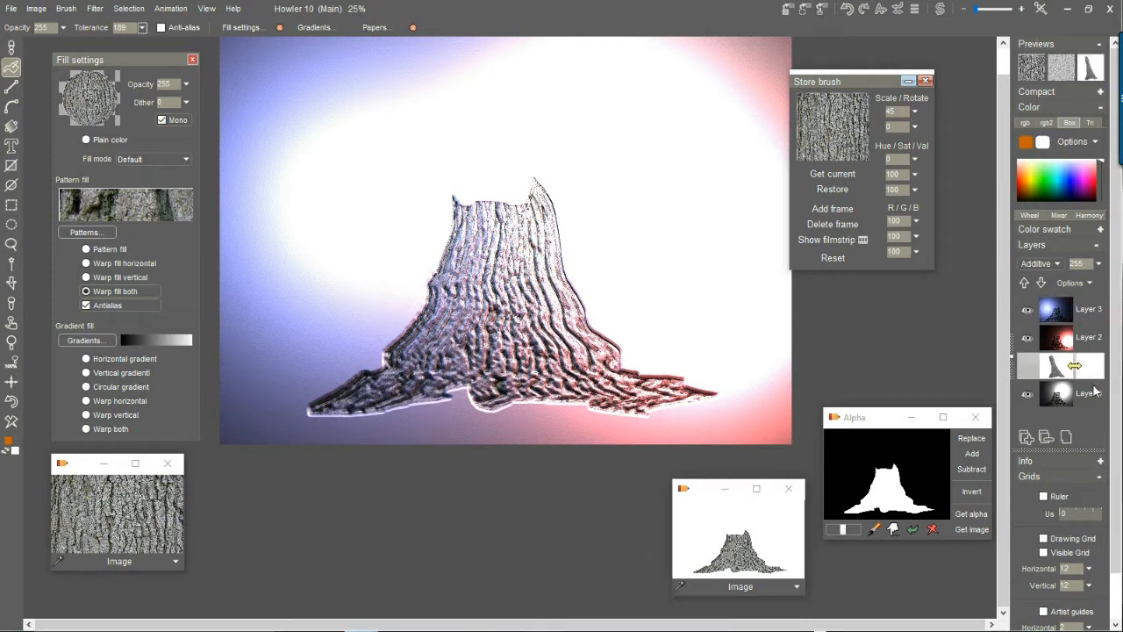
{"action": "left_click", "coordinate": [1090, 395]}
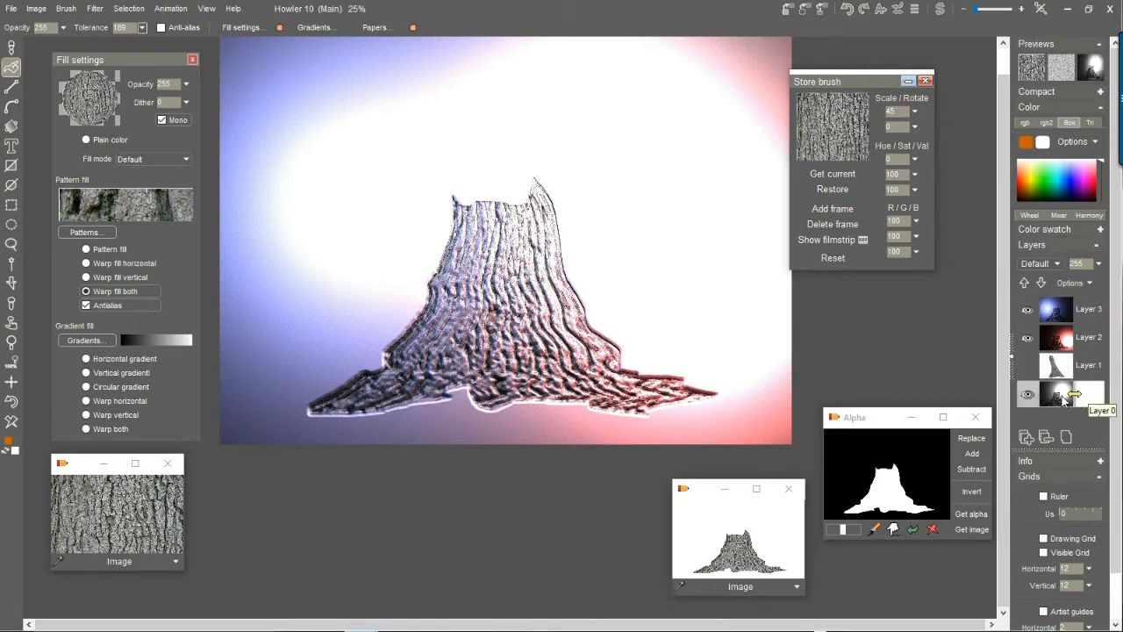
{"action": "left_click", "coordinate": [1053, 369]}
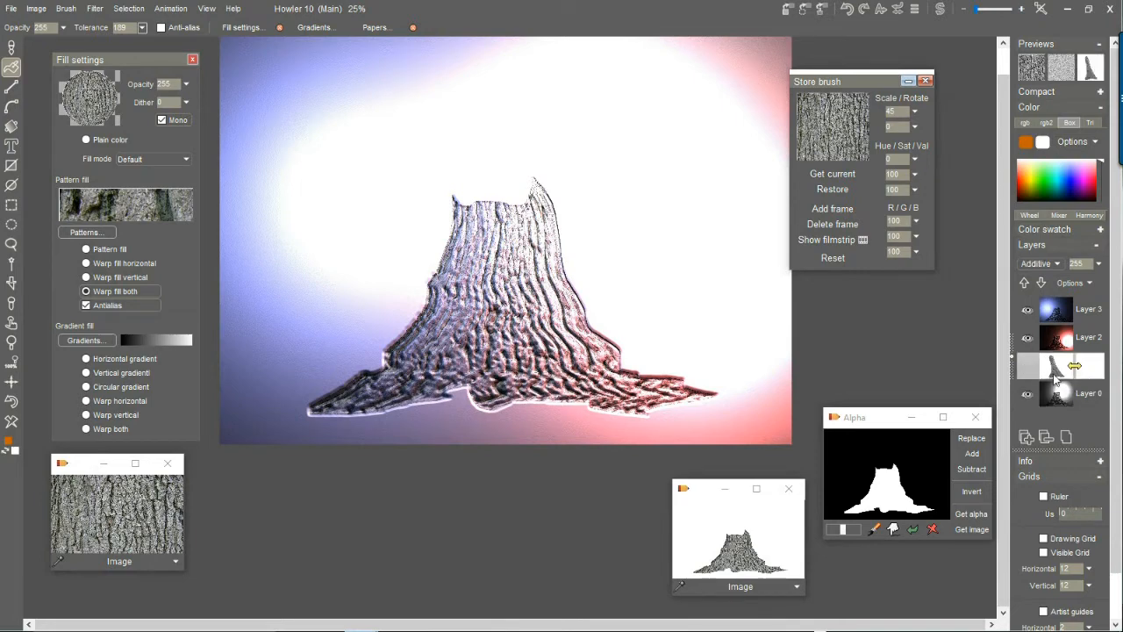
{"action": "left_click", "coordinate": [1034, 371]}
{"action": "left_click", "coordinate": [1034, 370]}
{"action": "left_click", "coordinate": [1053, 435]}
{"action": "left_click", "coordinate": [1088, 370]}
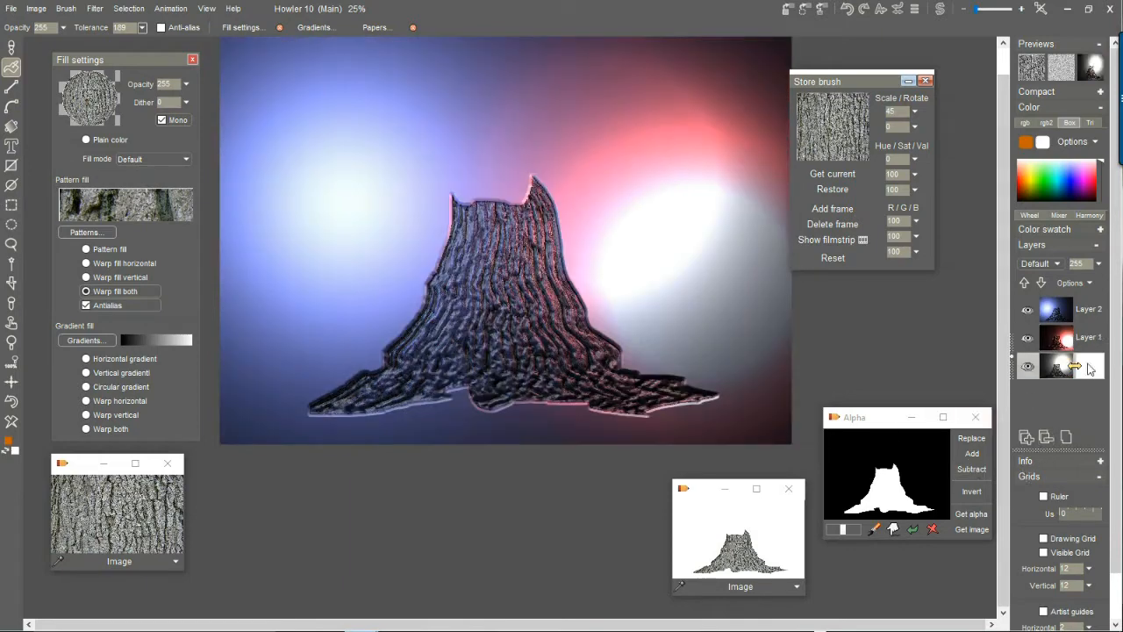
Lower the opacity of the blue light layer to 121.
{"action": "left_click", "coordinate": [1062, 345]}
{"action": "left_click", "coordinate": [1059, 314]}
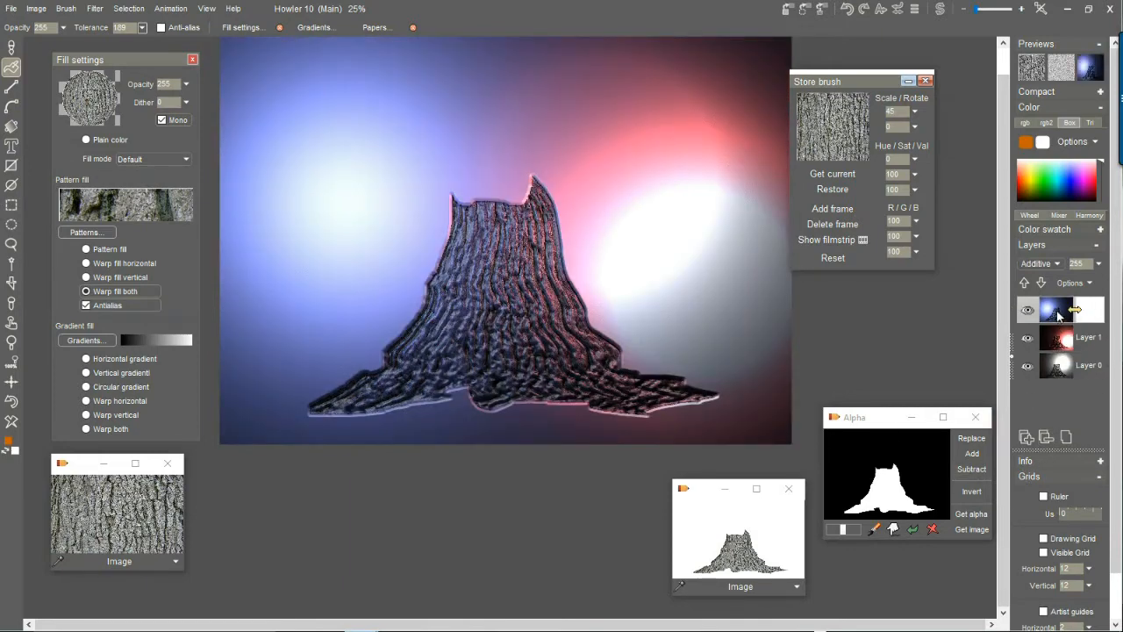
{"action": "left_click", "coordinate": [1099, 264]}
{"action": "left_click_drag", "start_coordinate": [1095, 281], "coordinate": [1057, 281]}
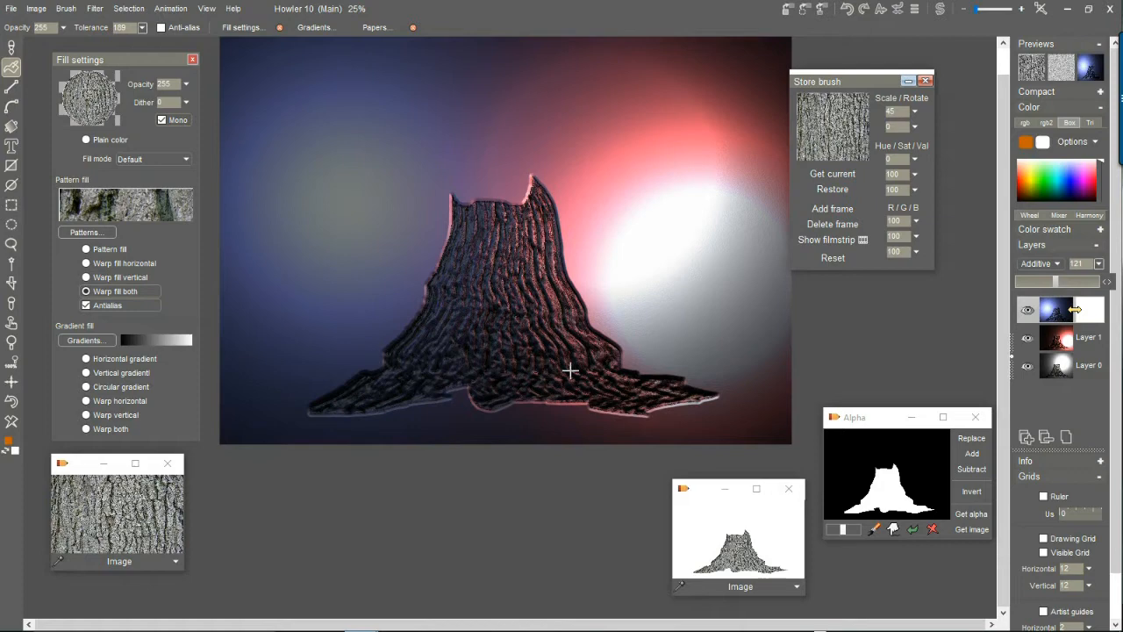
Adjust the opacity of the red light layer and leave it at 255.
{"action": "left_click", "coordinate": [1063, 368]}
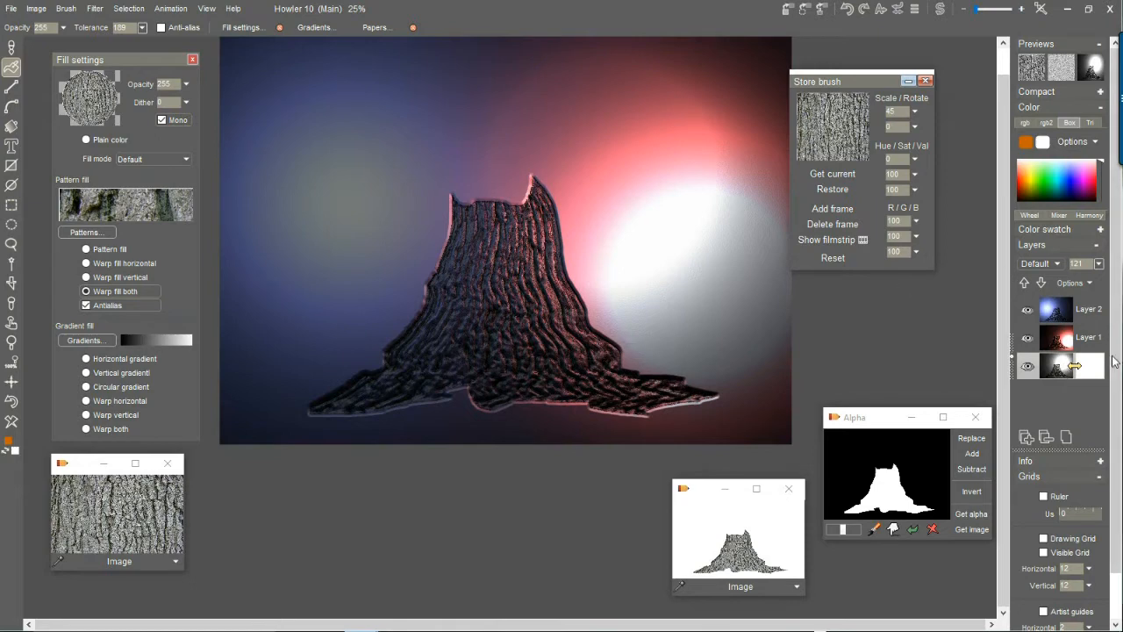
{"action": "left_click", "coordinate": [1095, 337]}
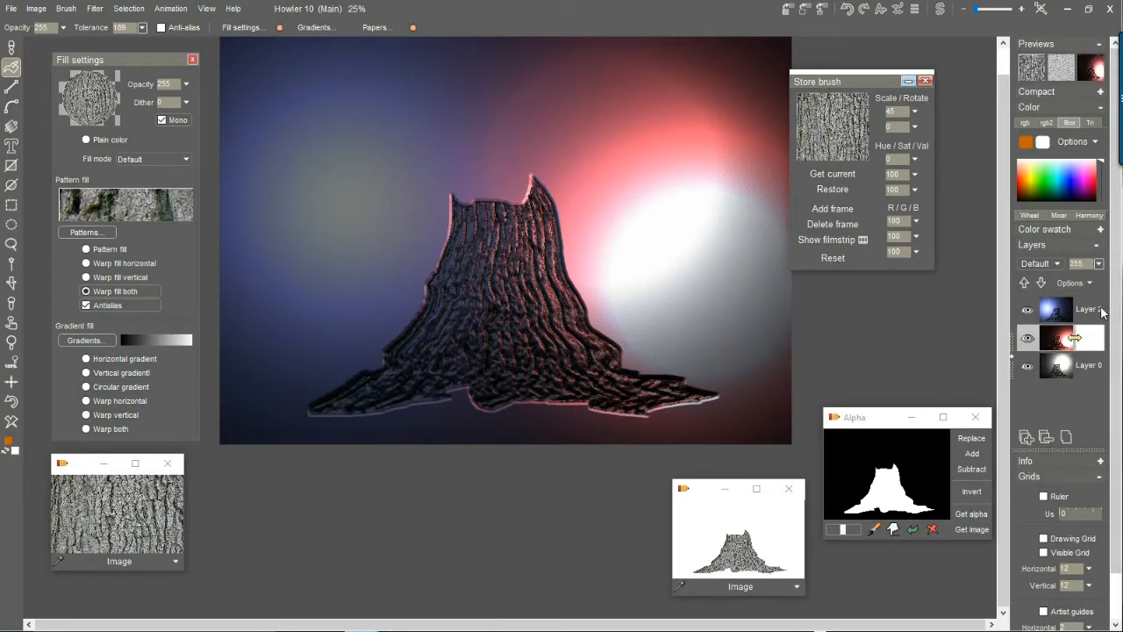
{"action": "left_click", "coordinate": [1100, 265]}
{"action": "mouse_move", "coordinate": [1097, 281]}
{"action": "left_mouse_down"}
{"action": "mouse_move", "coordinate": [1065, 279]}
{"action": "mouse_move", "coordinate": [1112, 278]}
{"action": "left_mouse_up"}
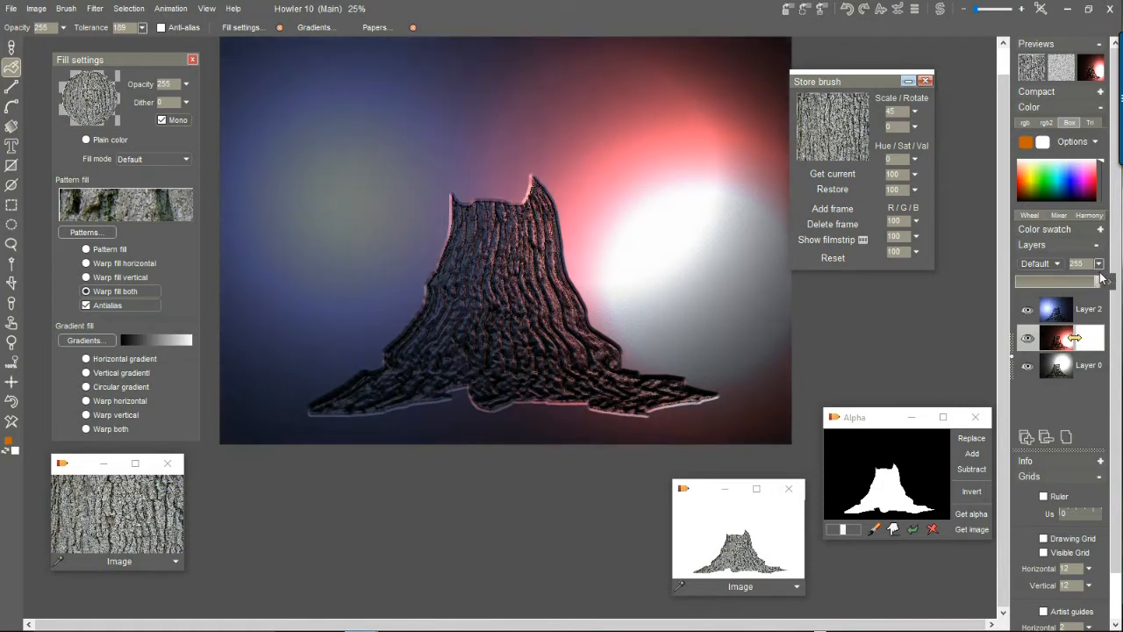
Merge all layers into one and replace the selection with the stored trunk-shaped alpha.
{"action": "left_click", "coordinate": [1067, 437]}
{"action": "left_click", "coordinate": [482, 378]}
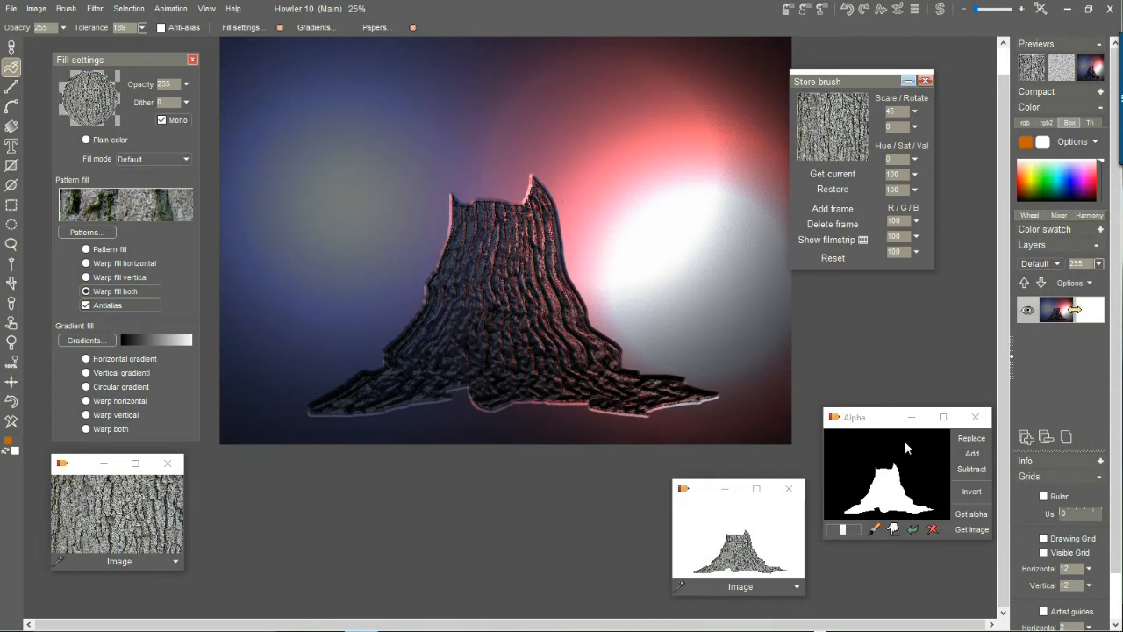
{"action": "left_click", "coordinate": [973, 440]}
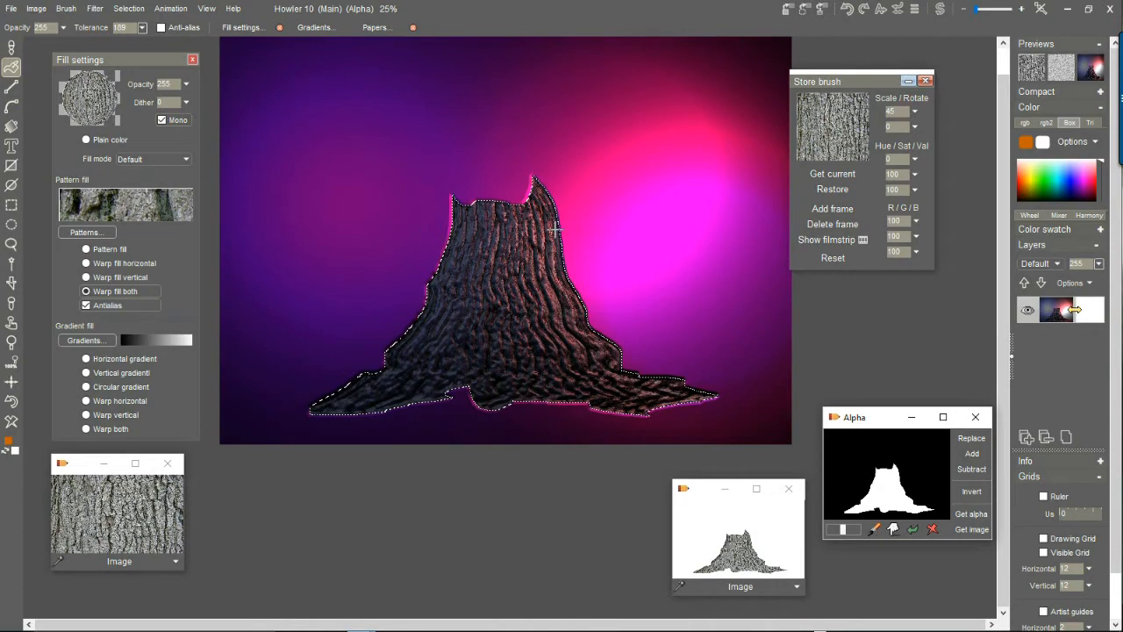
Try filling the trunk selection with the bark brush using Warp fill both, inspect it up close, and undo it.
{"action": "left_click", "coordinate": [498, 284]}
{"action": "scroll", "coordinate": [590, 299], "scroll_direction": "up", "scroll_amount": 2}
{"action": "right_click", "coordinate": [572, 273]}
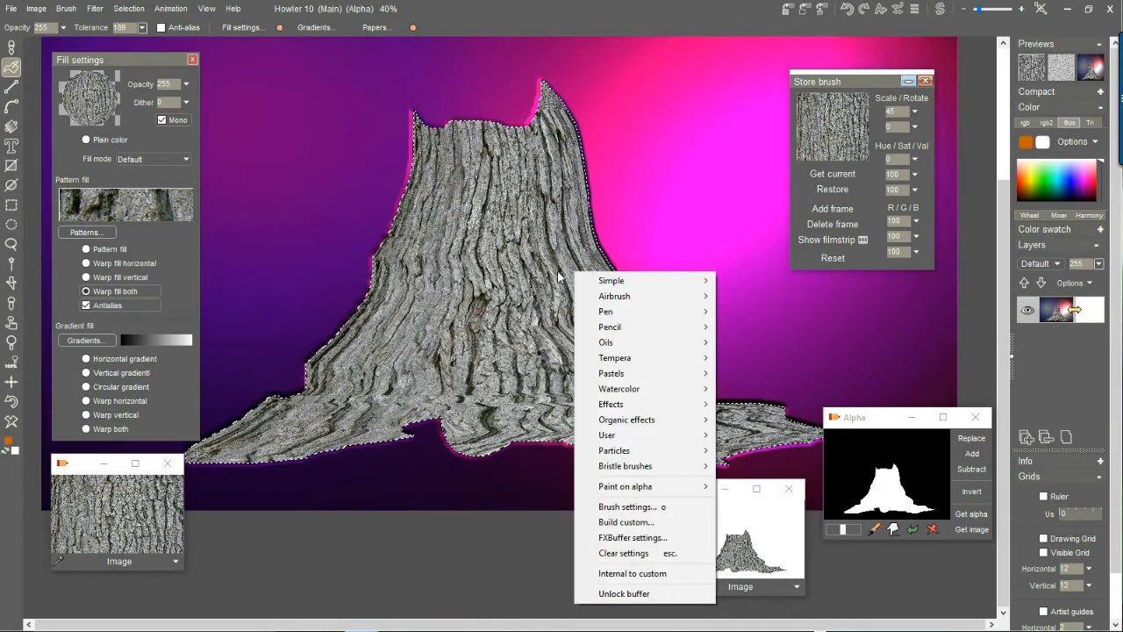
{"action": "left_click", "coordinate": [363, 568]}
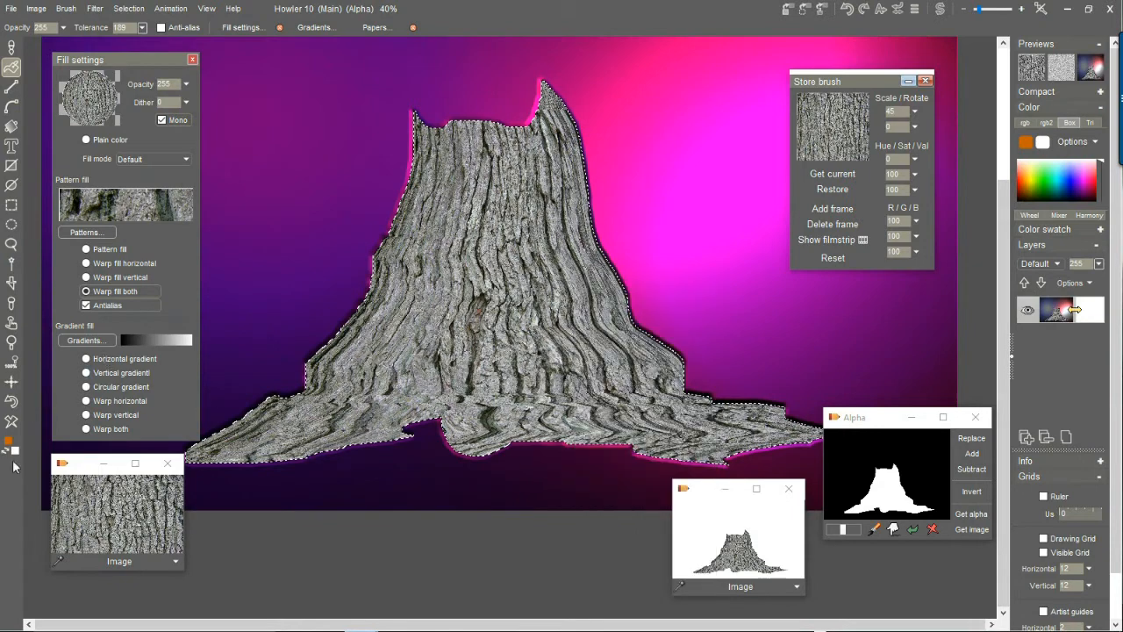
{"action": "scroll", "coordinate": [431, 251], "scroll_direction": "up", "scroll_amount": 1}
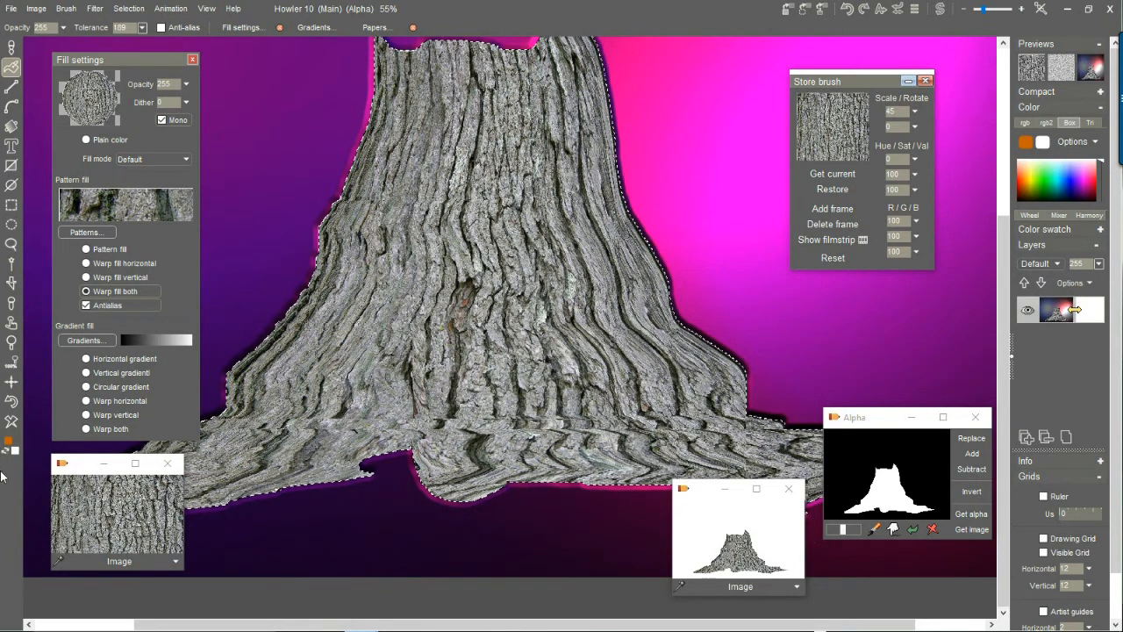
{"action": "left_click", "coordinate": [14, 401]}
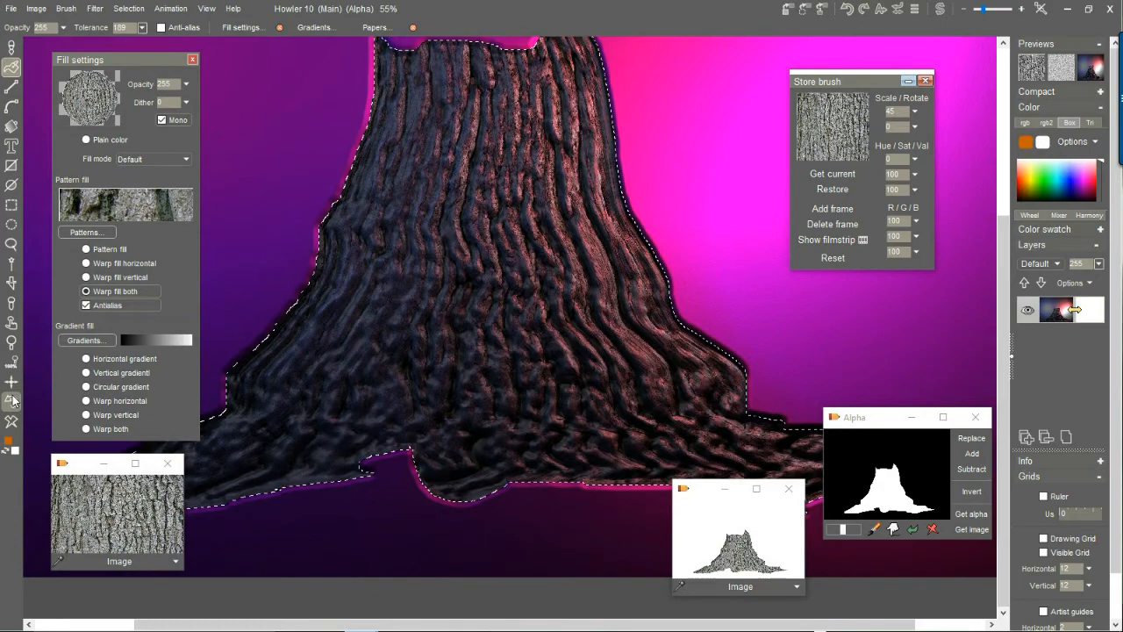
Fill the trunk selection with the warped bark and fade the fill to about a quarter strength with Interactive undo.
{"action": "scroll", "coordinate": [581, 296], "scroll_direction": "down", "scroll_amount": 3}
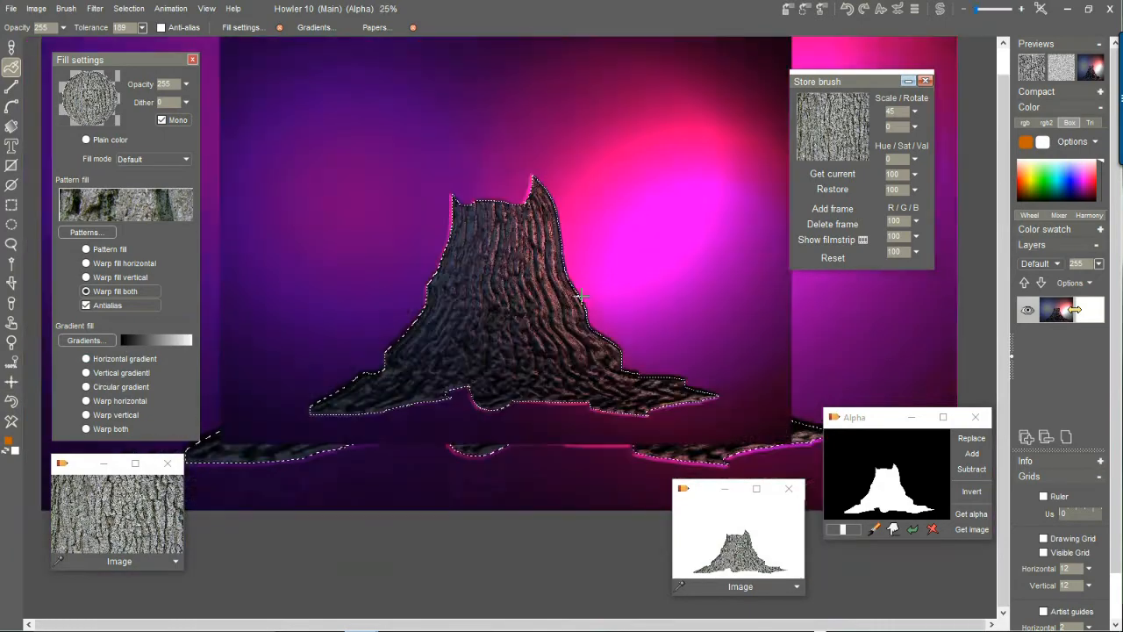
{"action": "scroll", "coordinate": [581, 297], "scroll_direction": "up", "scroll_amount": 2}
{"action": "left_click", "coordinate": [511, 288]}
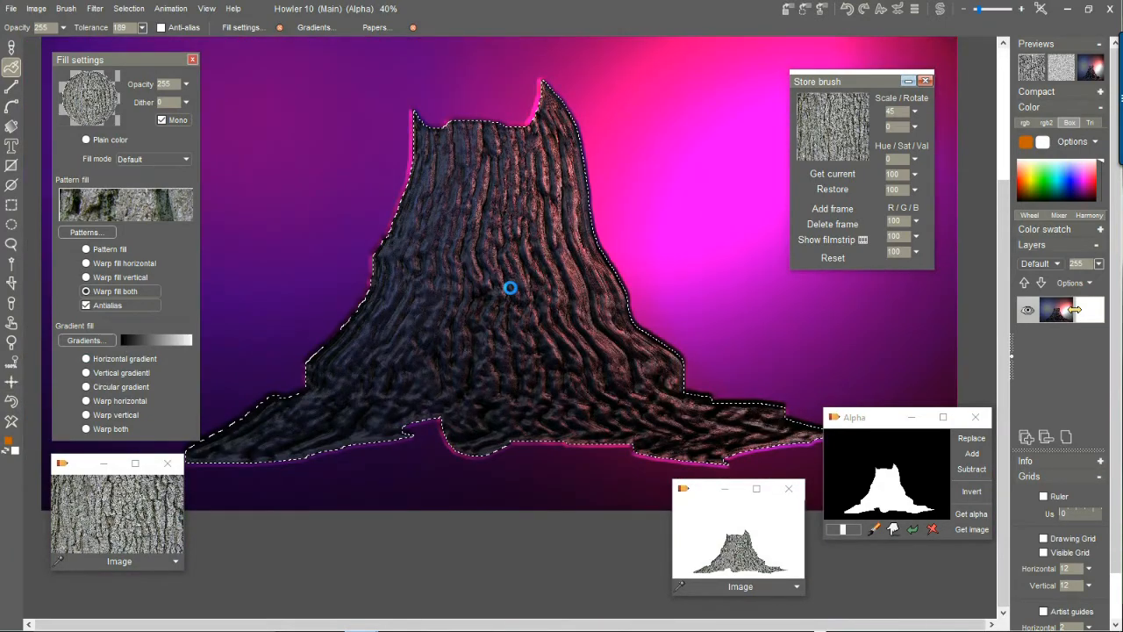
{"action": "right_click", "coordinate": [511, 288]}
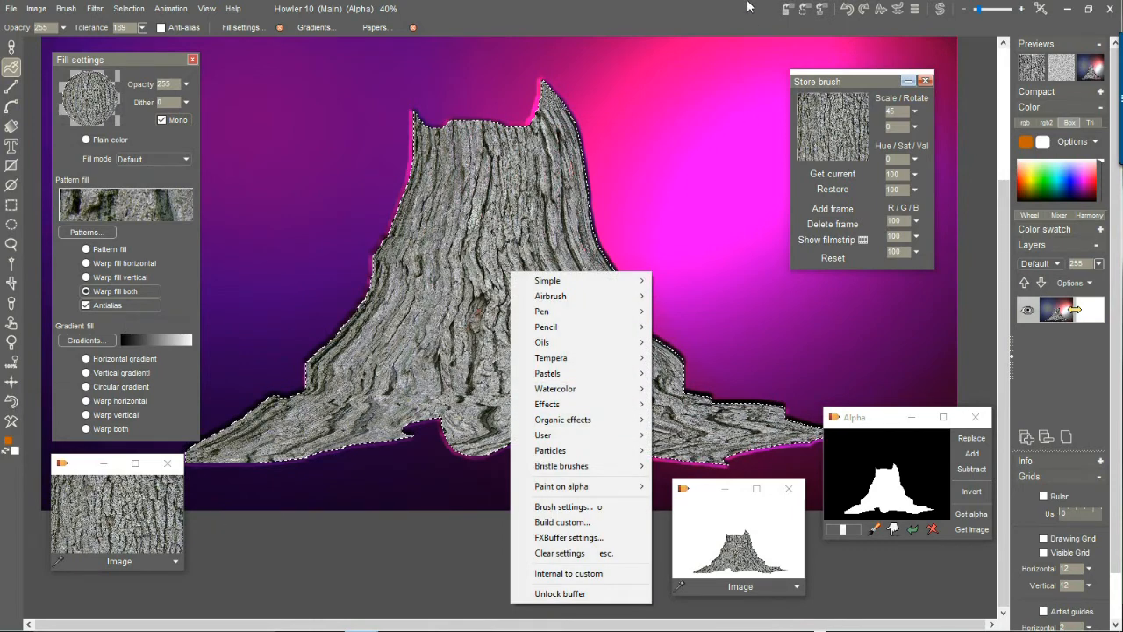
{"action": "left_click", "coordinate": [899, 9]}
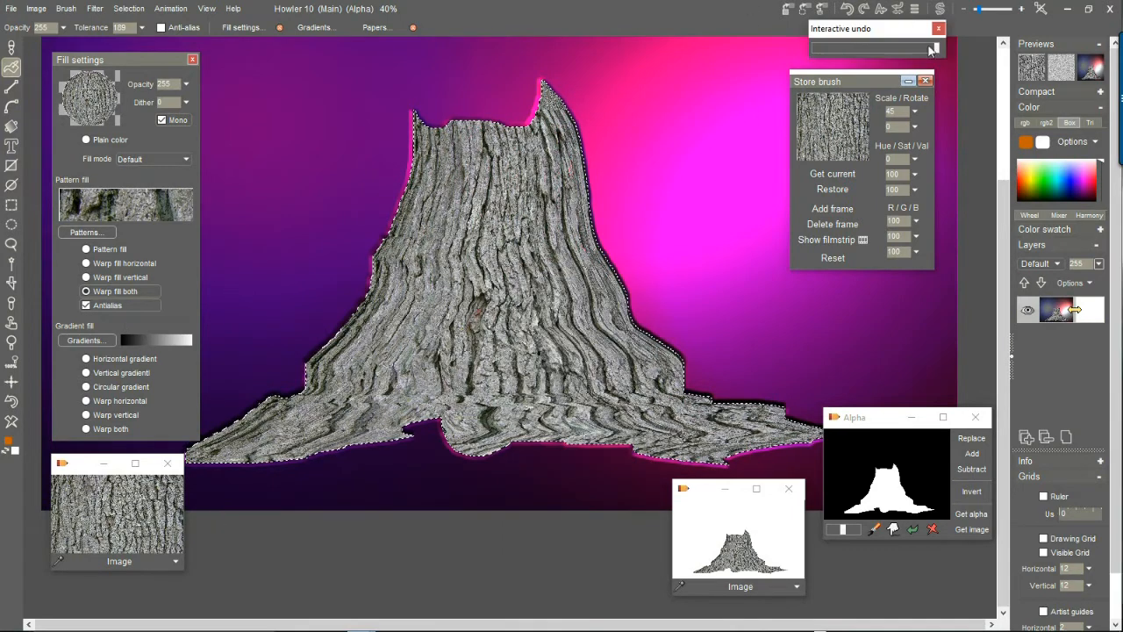
{"action": "mouse_move", "coordinate": [937, 48]}
{"action": "left_mouse_down"}
{"action": "mouse_move", "coordinate": [763, 60]}
{"action": "mouse_move", "coordinate": [985, 53]}
{"action": "mouse_move", "coordinate": [822, 57]}
{"action": "mouse_move", "coordinate": [848, 57]}
{"action": "left_mouse_up"}
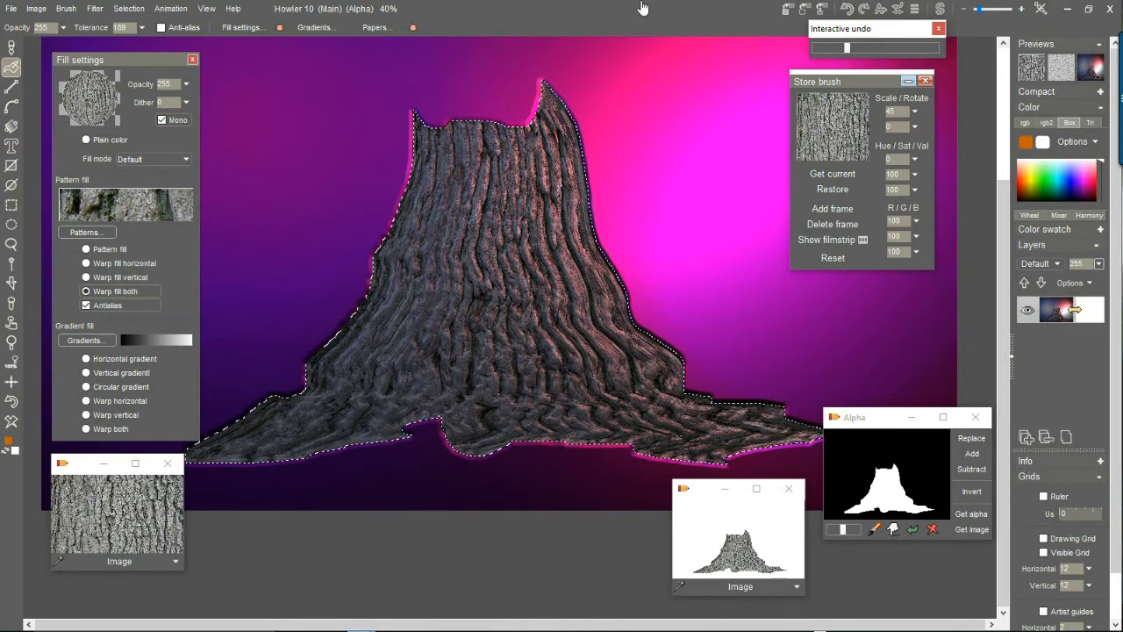
{"action": "left_click", "coordinate": [604, 9]}
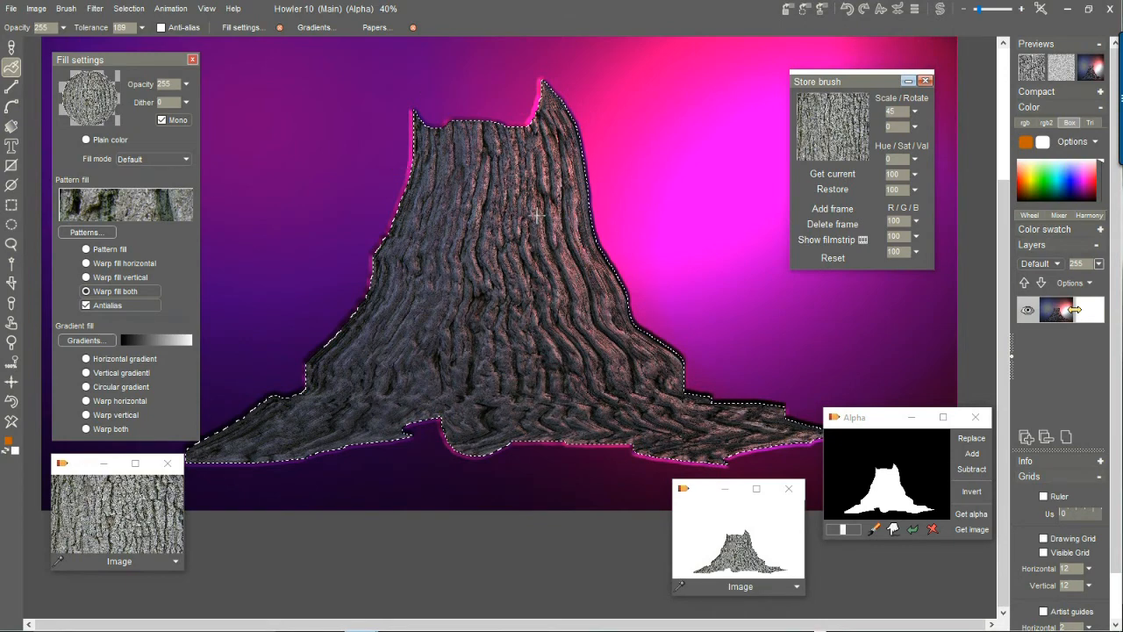
Shrink the trunk selection by a size of 1.
{"action": "scroll", "coordinate": [537, 215], "scroll_direction": "down", "scroll_amount": 2}
{"action": "scroll", "coordinate": [537, 215], "scroll_direction": "up", "scroll_amount": 1}
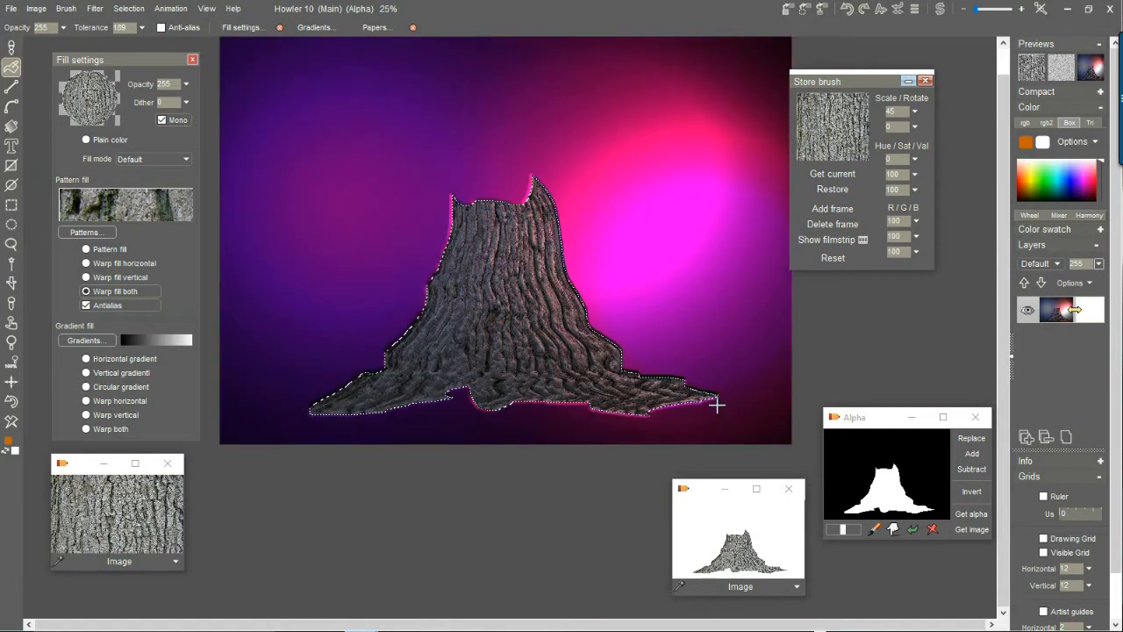
{"action": "left_click", "coordinate": [129, 7]}
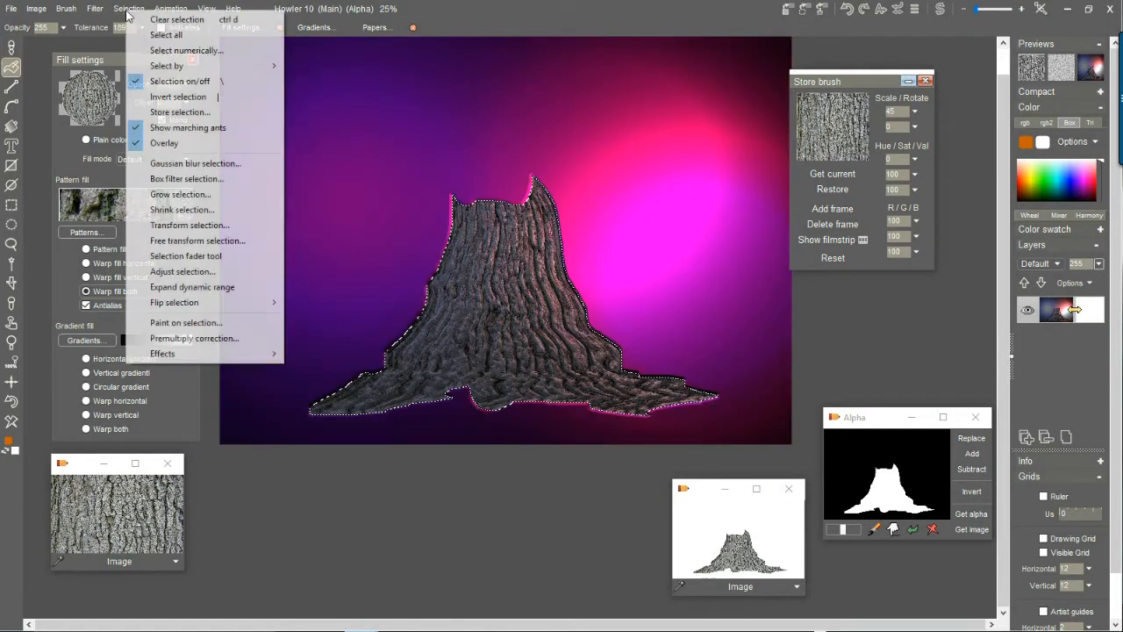
{"action": "left_click", "coordinate": [181, 210]}
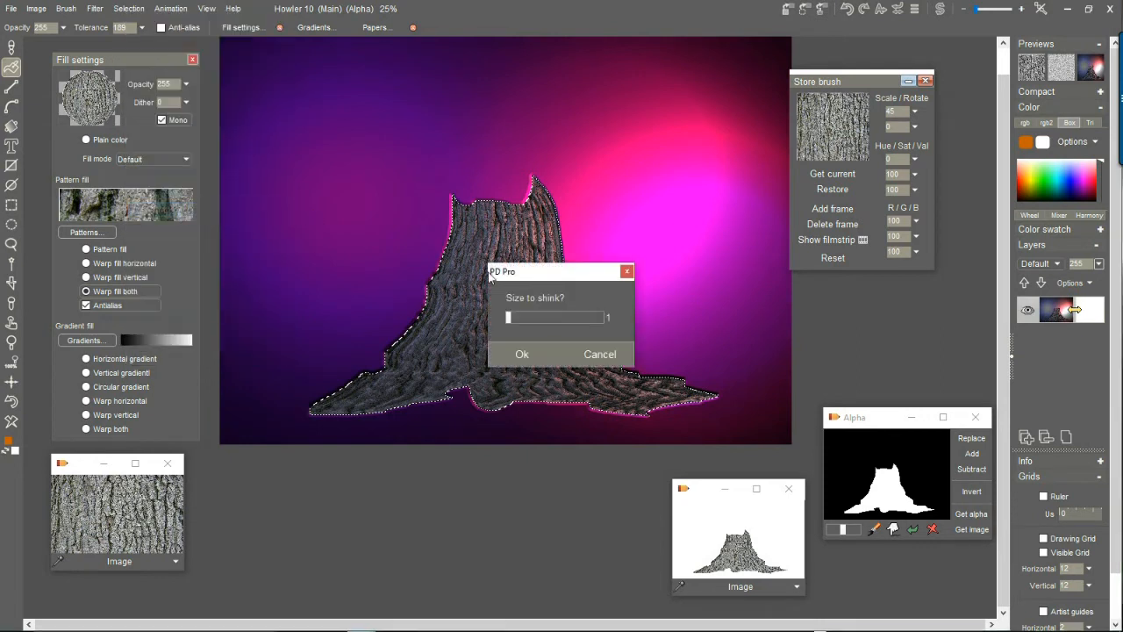
{"action": "left_click", "coordinate": [521, 353]}
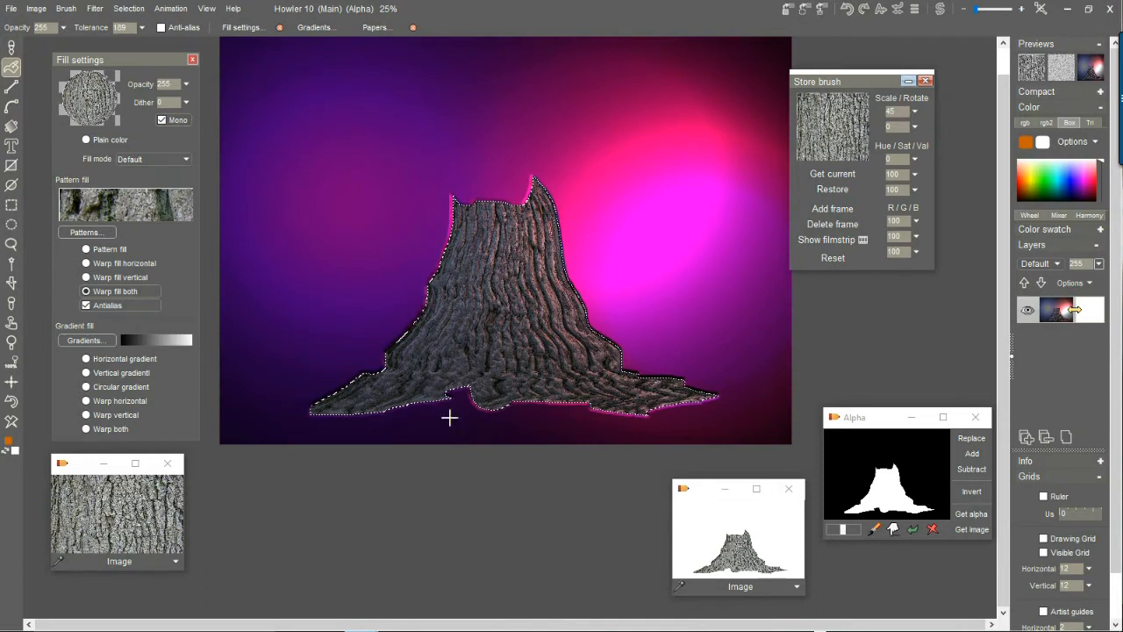
Turn the selected trunk into a brush and store a managed copy of it beside the canvas.
{"action": "left_click", "coordinate": [64, 10]}
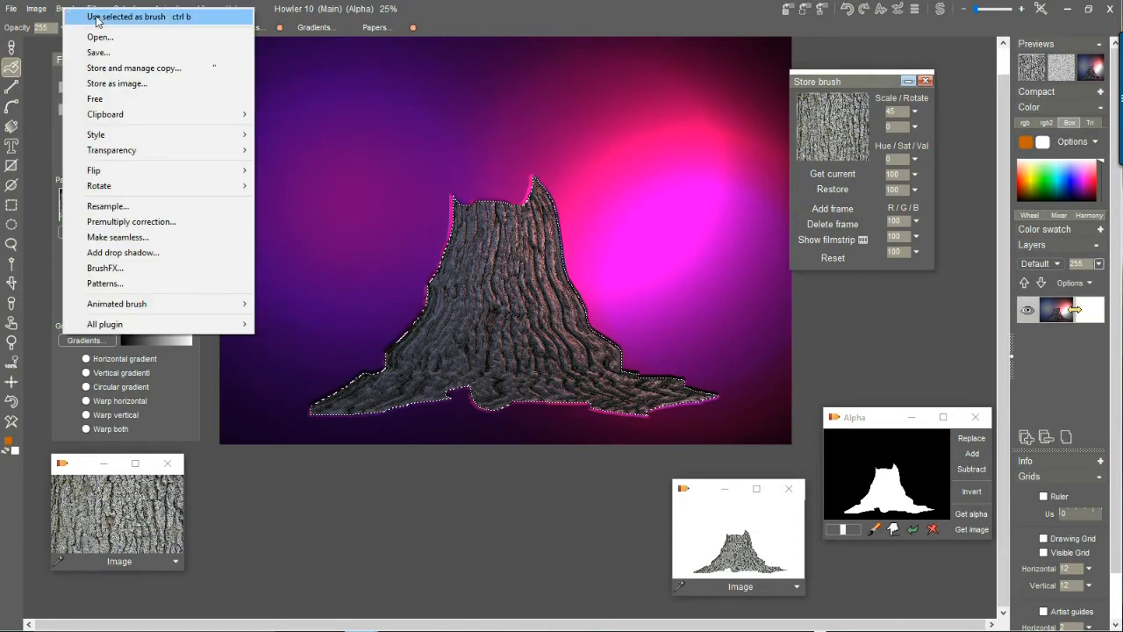
{"action": "left_click", "coordinate": [490, 7]}
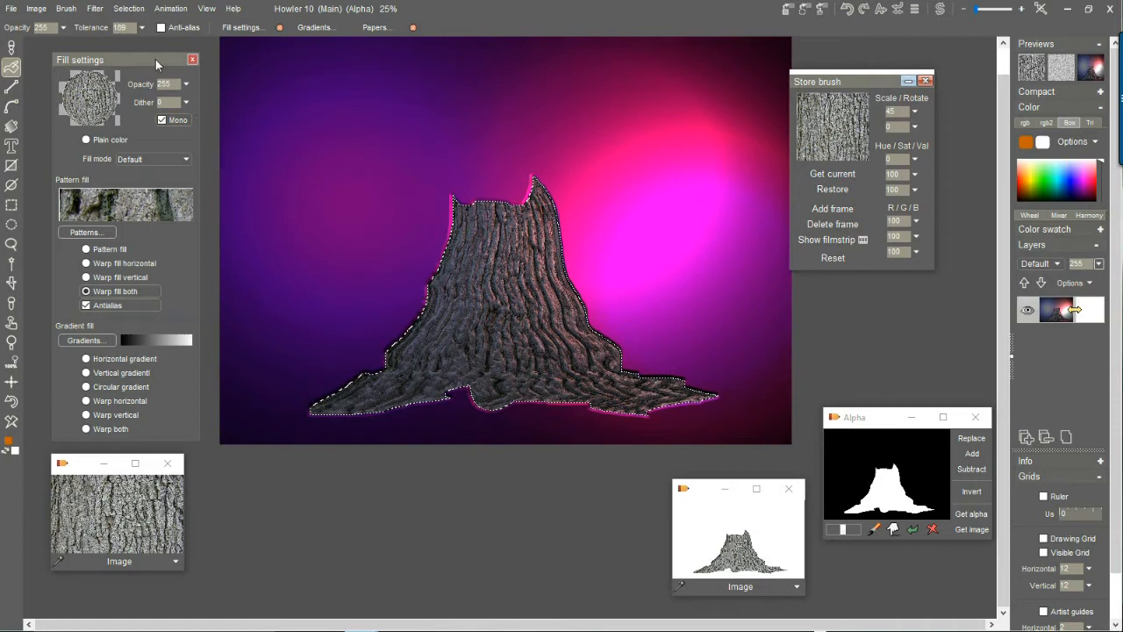
{"action": "left_click", "coordinate": [63, 9]}
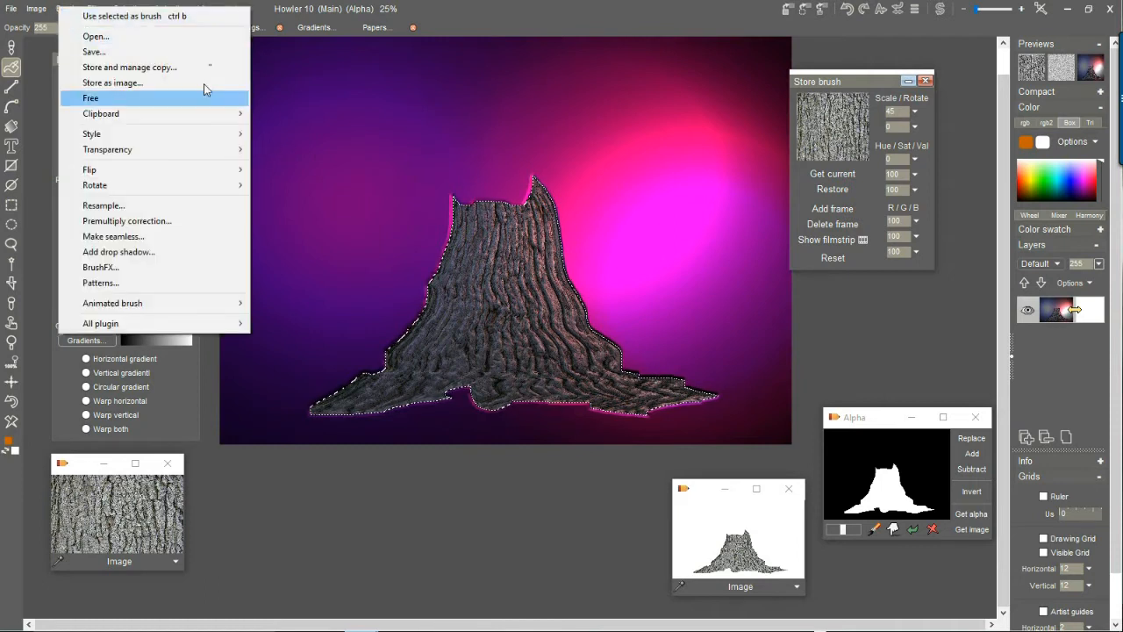
{"action": "left_click", "coordinate": [123, 16]}
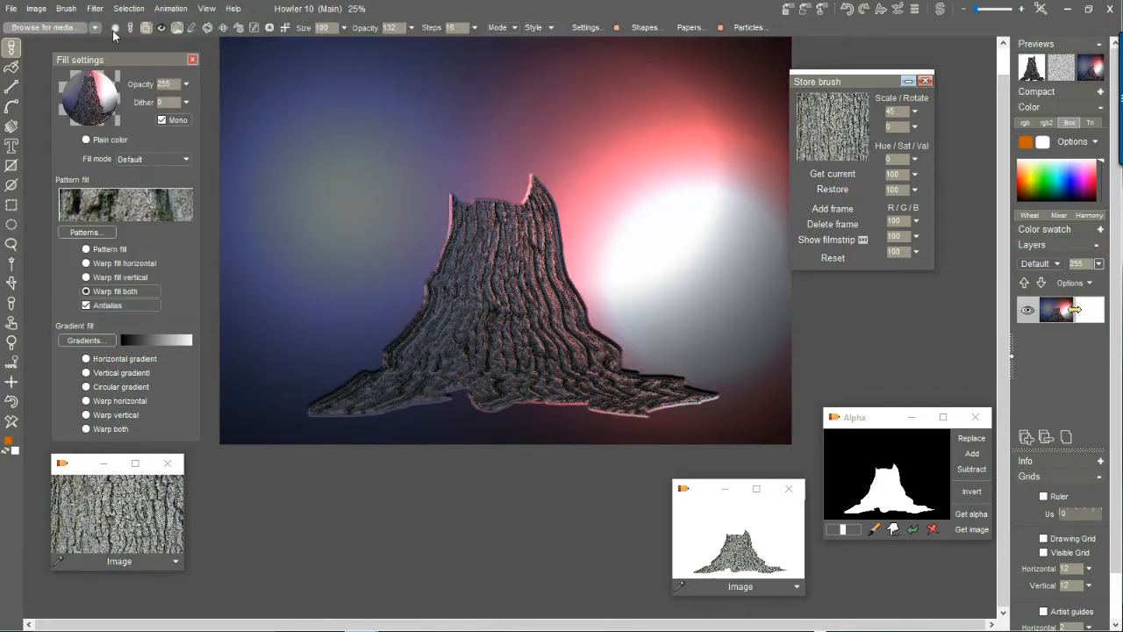
{"action": "left_click", "coordinate": [68, 10]}
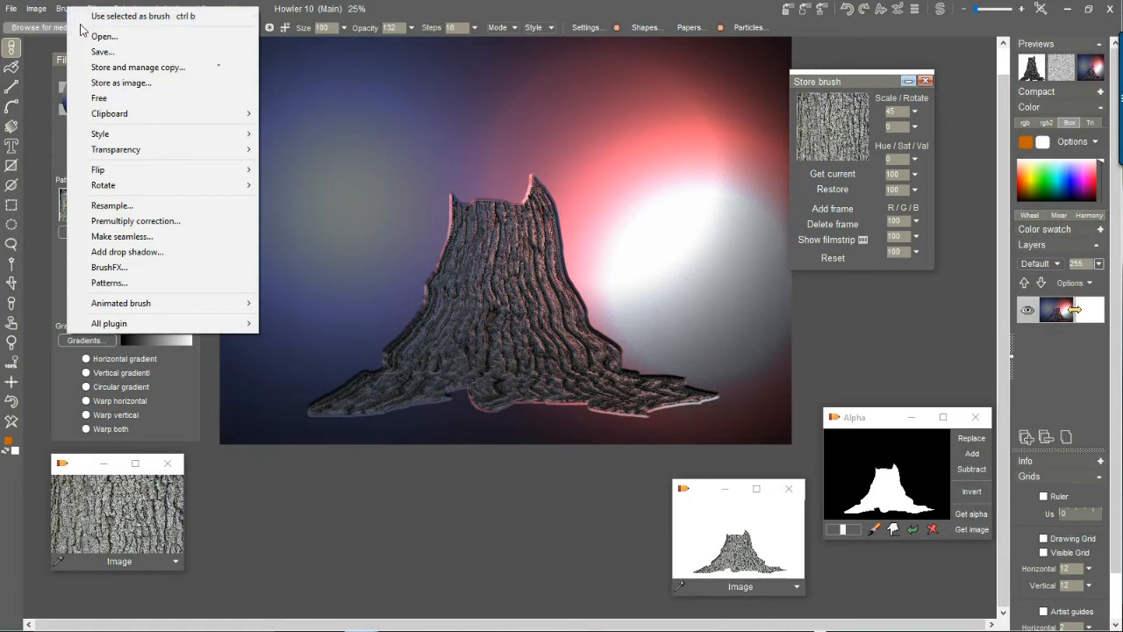
{"action": "left_click", "coordinate": [135, 68]}
{"action": "mouse_move", "coordinate": [113, 412]}
{"action": "left_mouse_down"}
{"action": "mouse_move", "coordinate": [278, 357]}
{"action": "mouse_move", "coordinate": [794, 94]}
{"action": "mouse_move", "coordinate": [772, 221]}
{"action": "mouse_move", "coordinate": [740, 245]}
{"action": "left_mouse_up"}
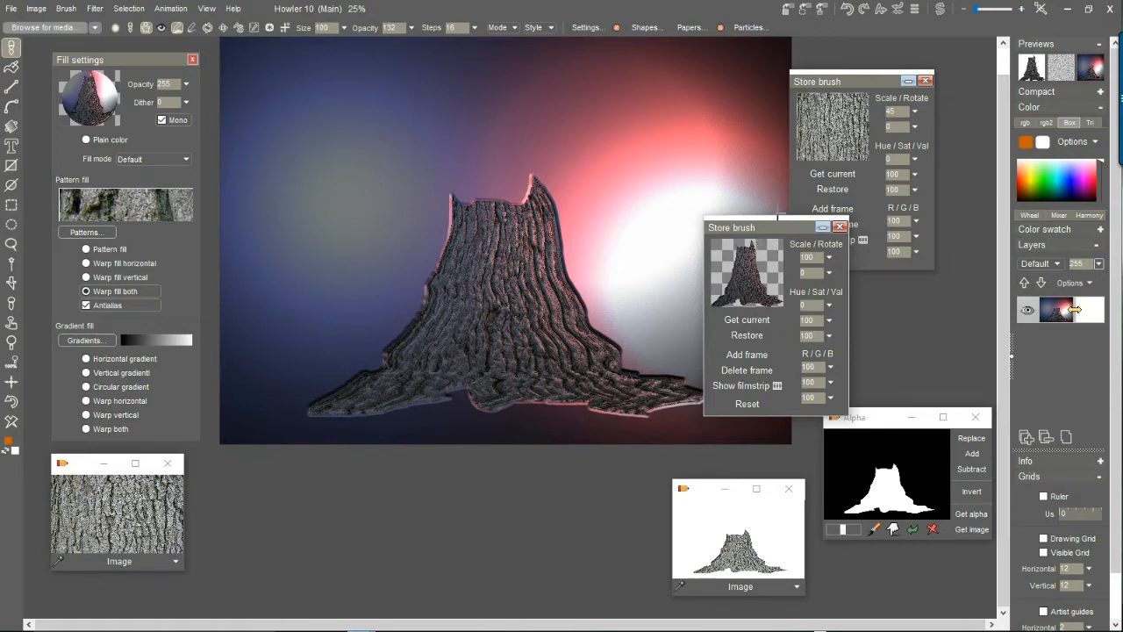
{"action": "mouse_move", "coordinate": [773, 227]}
{"action": "left_mouse_down"}
{"action": "mouse_move", "coordinate": [973, 315]}
{"action": "mouse_move", "coordinate": [1004, 254]}
{"action": "mouse_move", "coordinate": [1015, 286]}
{"action": "left_mouse_up"}
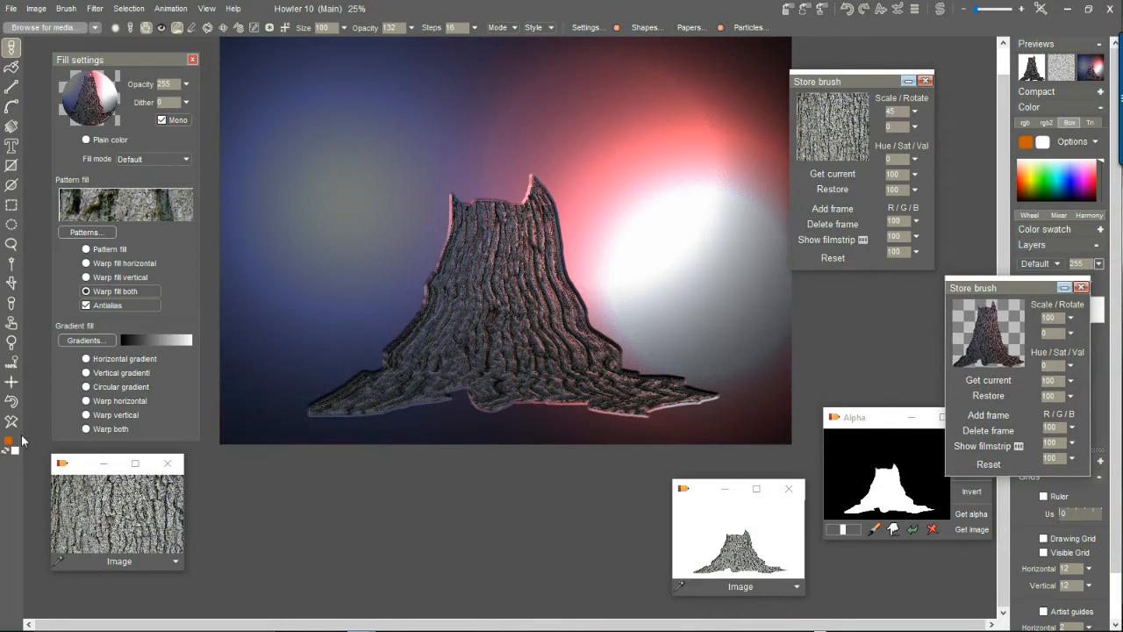
Undo to bring back the trunk selection, then clear the view of the trunk by closing Fill settings and the bark image and moving other windows aside.
{"action": "left_click", "coordinate": [11, 401]}
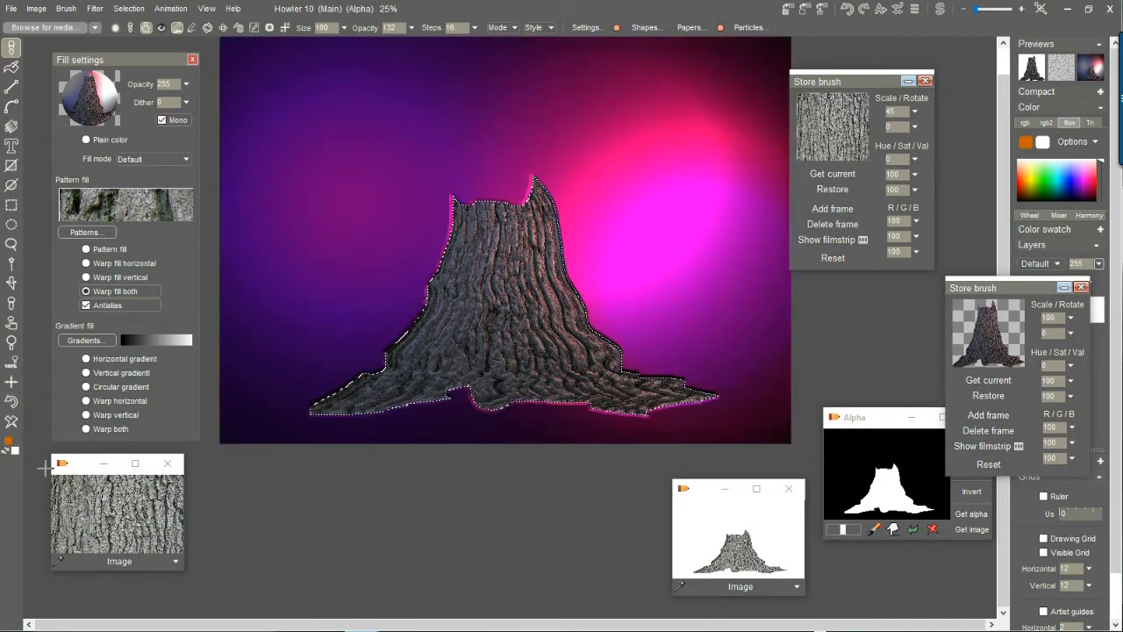
{"action": "left_click", "coordinate": [9, 288]}
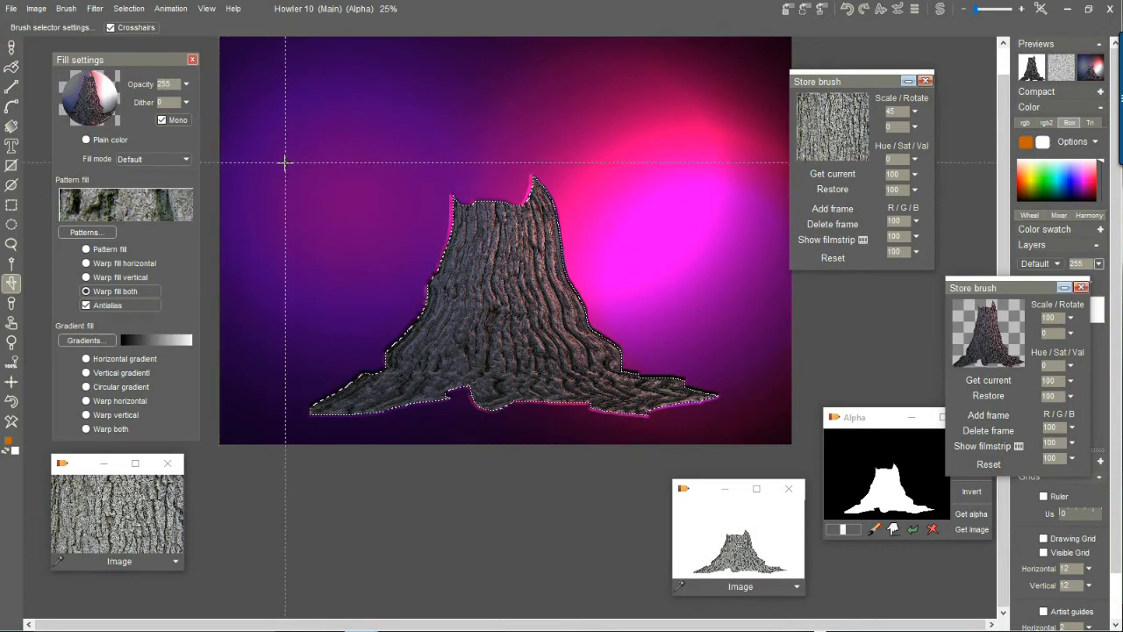
{"action": "scroll", "coordinate": [369, 191], "scroll_direction": "up", "scroll_amount": 2}
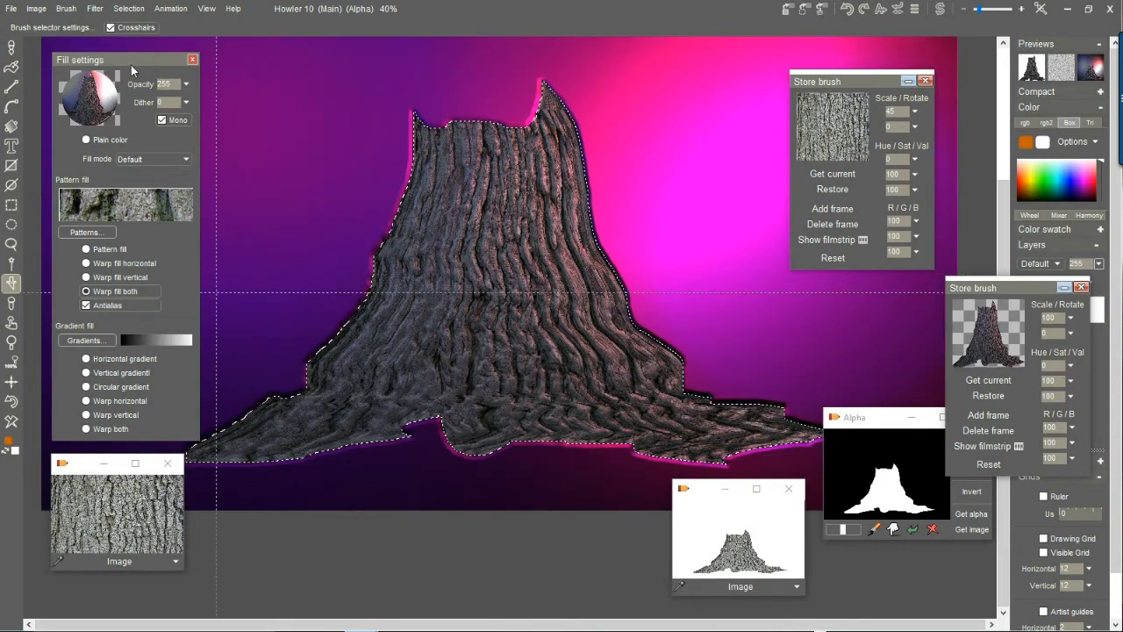
{"action": "left_click", "coordinate": [192, 60]}
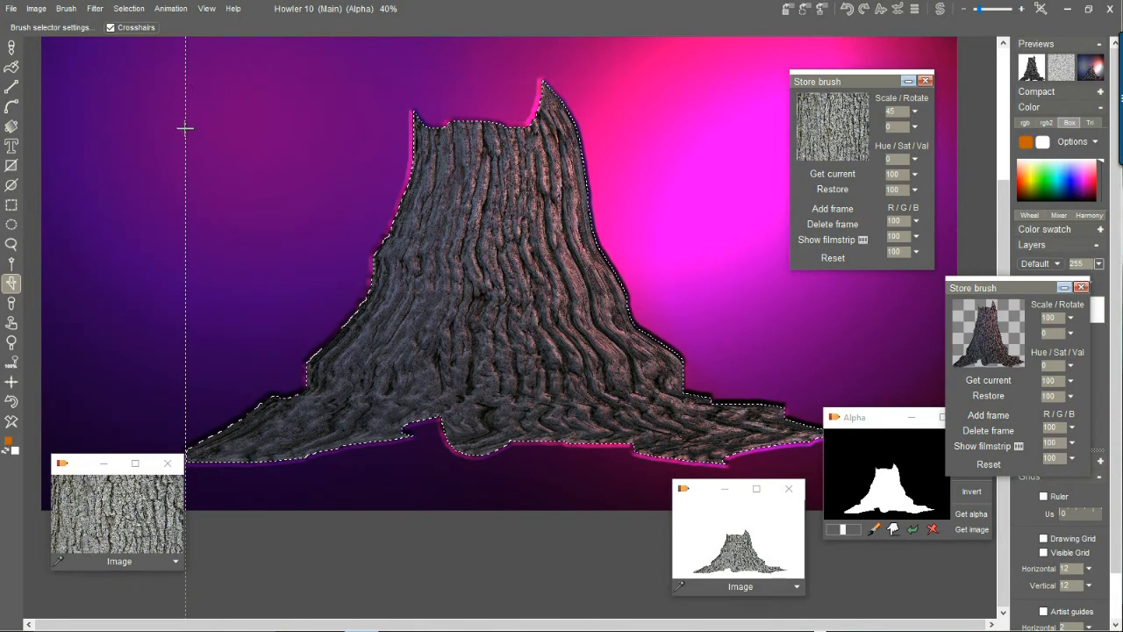
{"action": "left_click", "coordinate": [168, 463]}
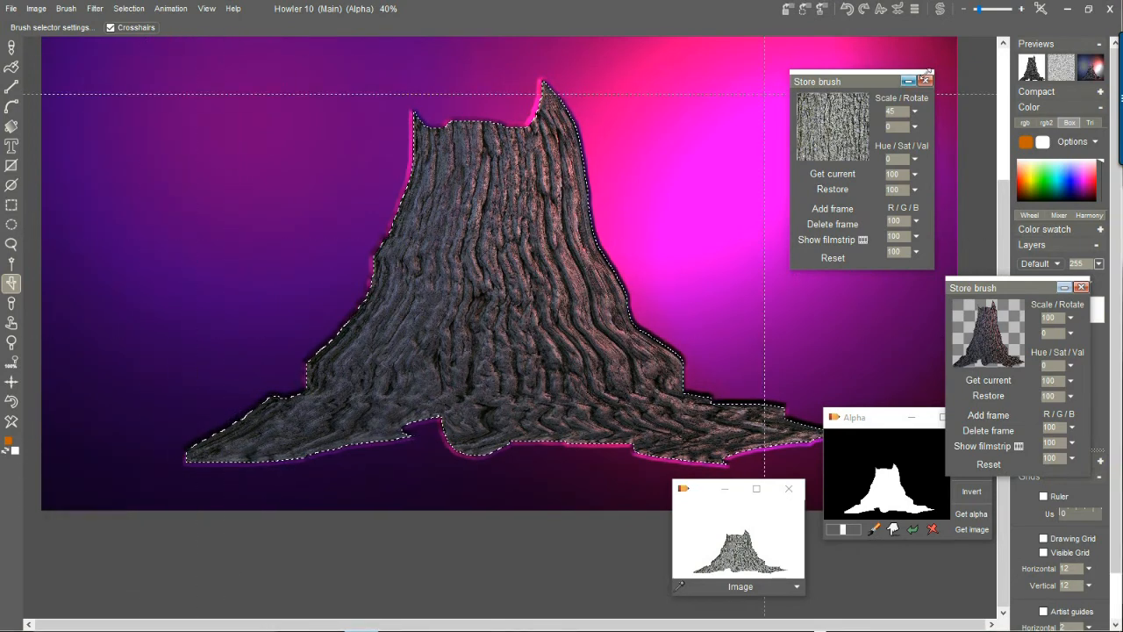
{"action": "left_click_drag", "start_coordinate": [859, 77], "coordinate": [992, 56]}
{"action": "left_click_drag", "start_coordinate": [857, 421], "coordinate": [932, 479]}
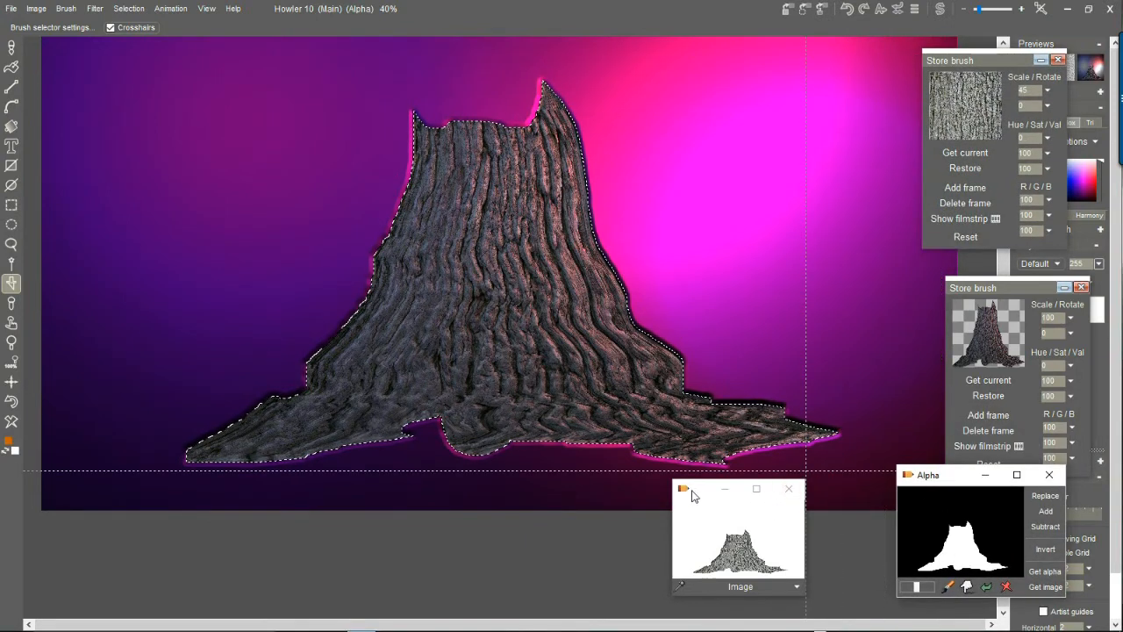
{"action": "left_click_drag", "start_coordinate": [695, 493], "coordinate": [784, 539]}
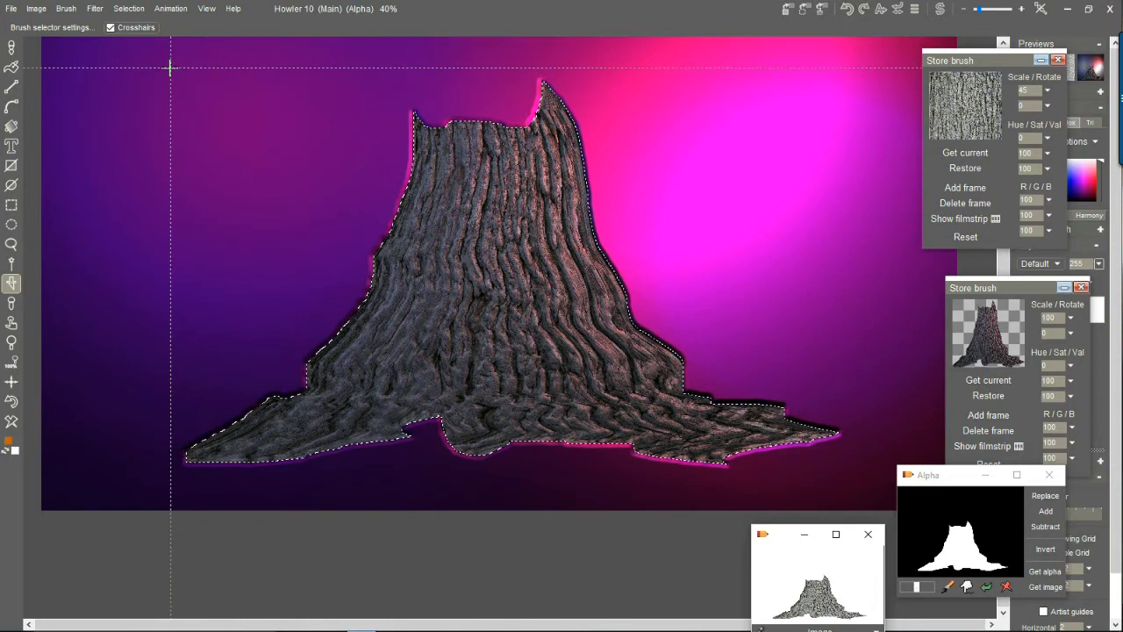
Pick up the whole trunk with the custom brush selector, store a copy, and place it beside the earlier stored trunk brush for comparison.
{"action": "left_click_drag", "start_coordinate": [170, 67], "coordinate": [857, 481]}
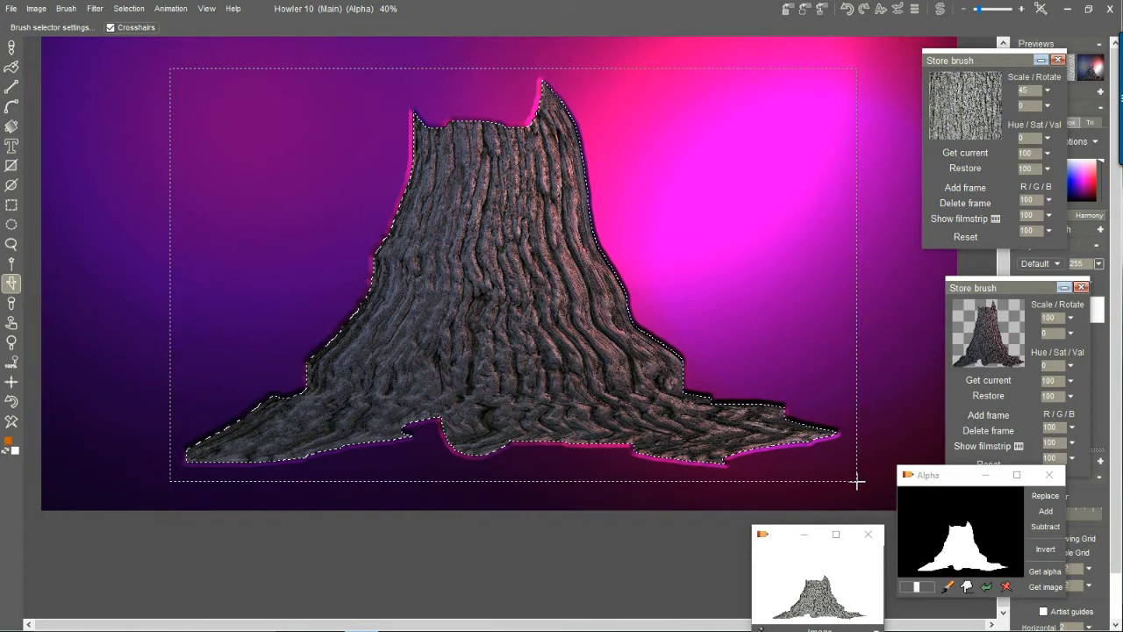
{"action": "left_click_drag", "start_coordinate": [858, 481], "coordinate": [858, 481]}
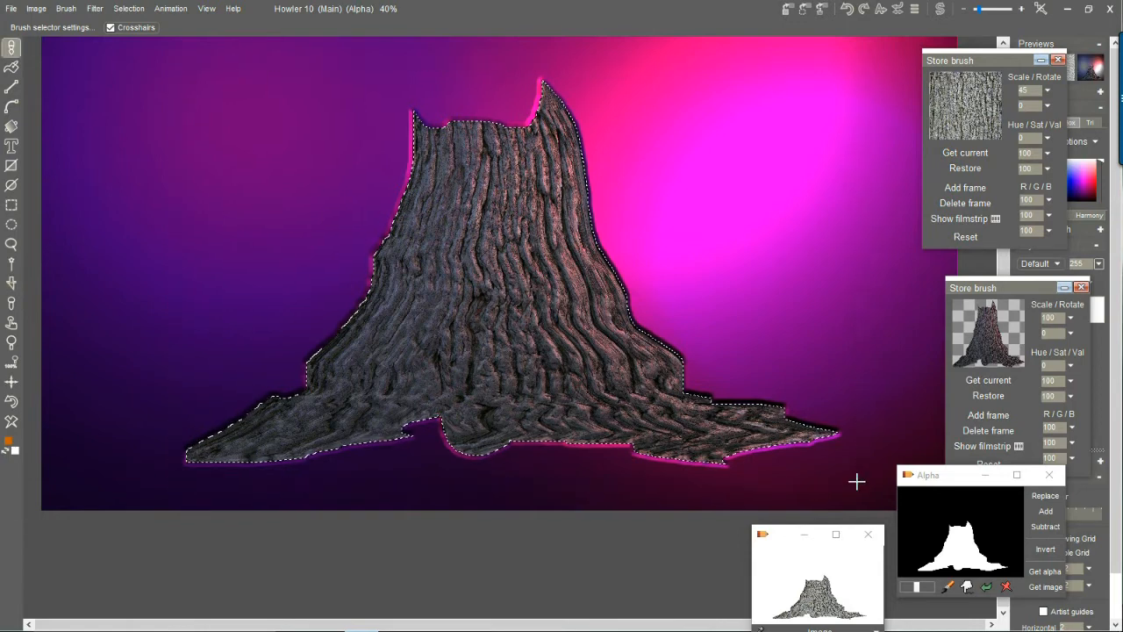
{"action": "left_click", "coordinate": [66, 9]}
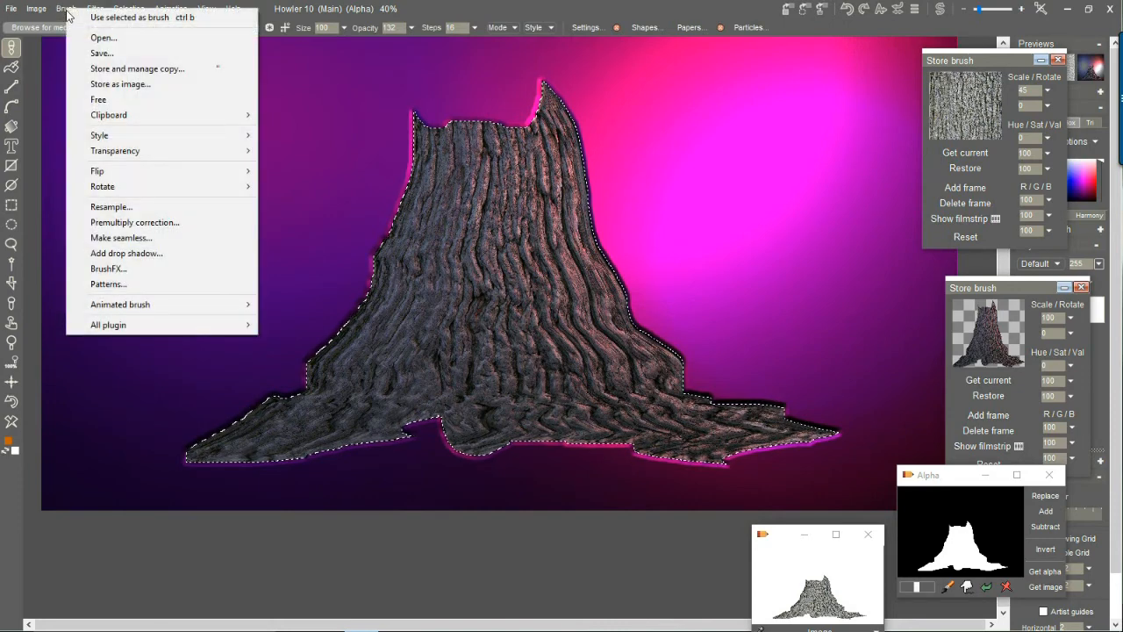
{"action": "left_click", "coordinate": [115, 68]}
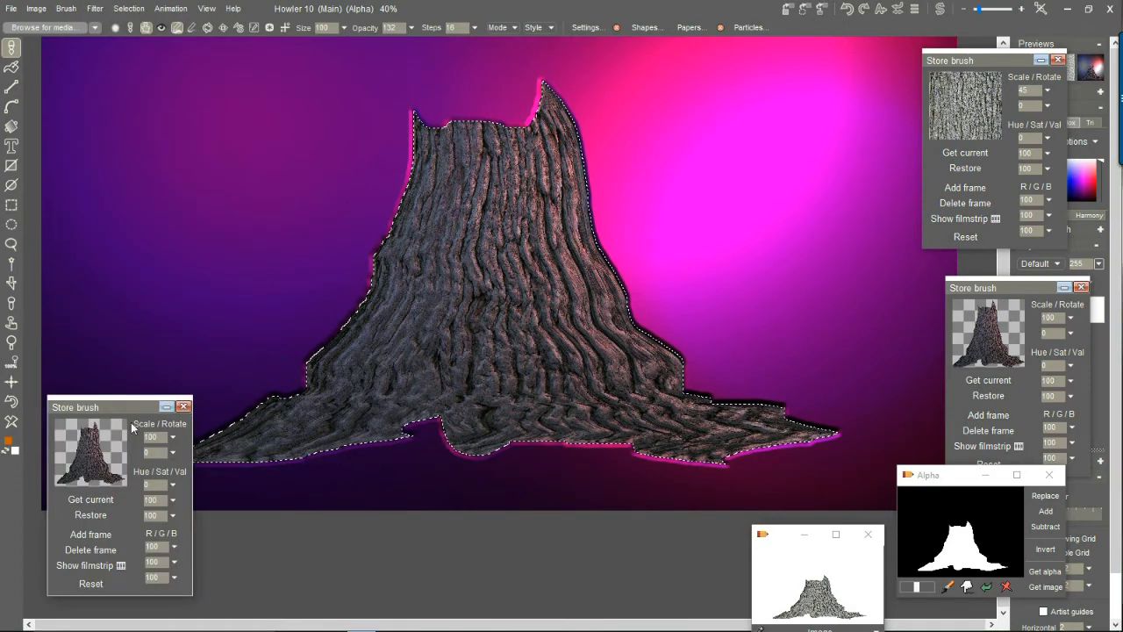
{"action": "left_click_drag", "start_coordinate": [122, 404], "coordinate": [670, 293]}
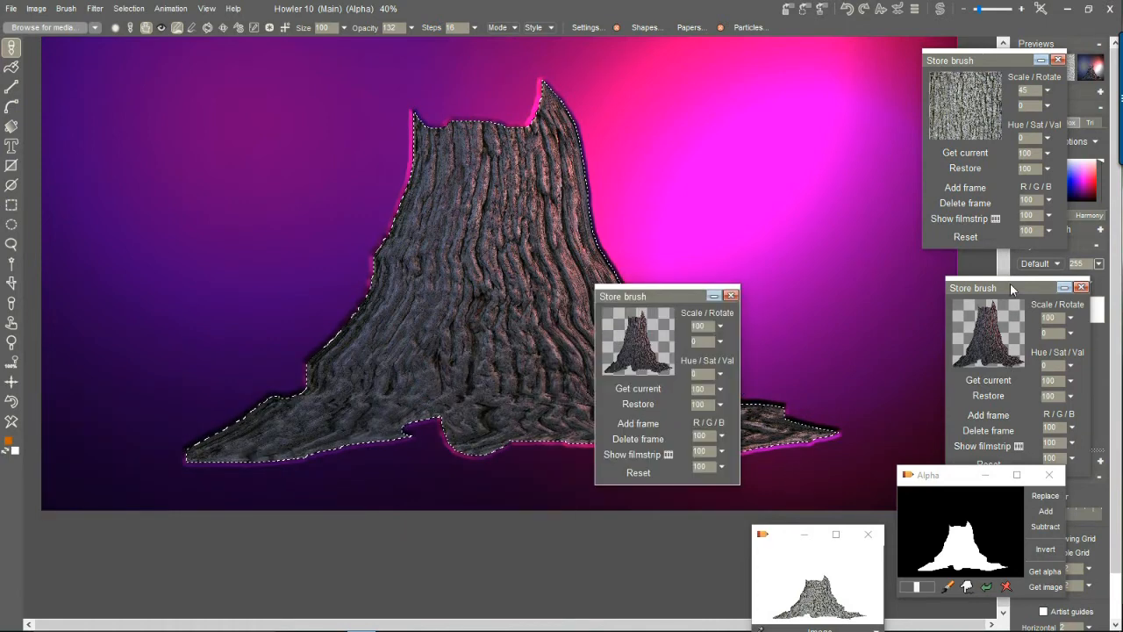
{"action": "left_click_drag", "start_coordinate": [1000, 284], "coordinate": [820, 293]}
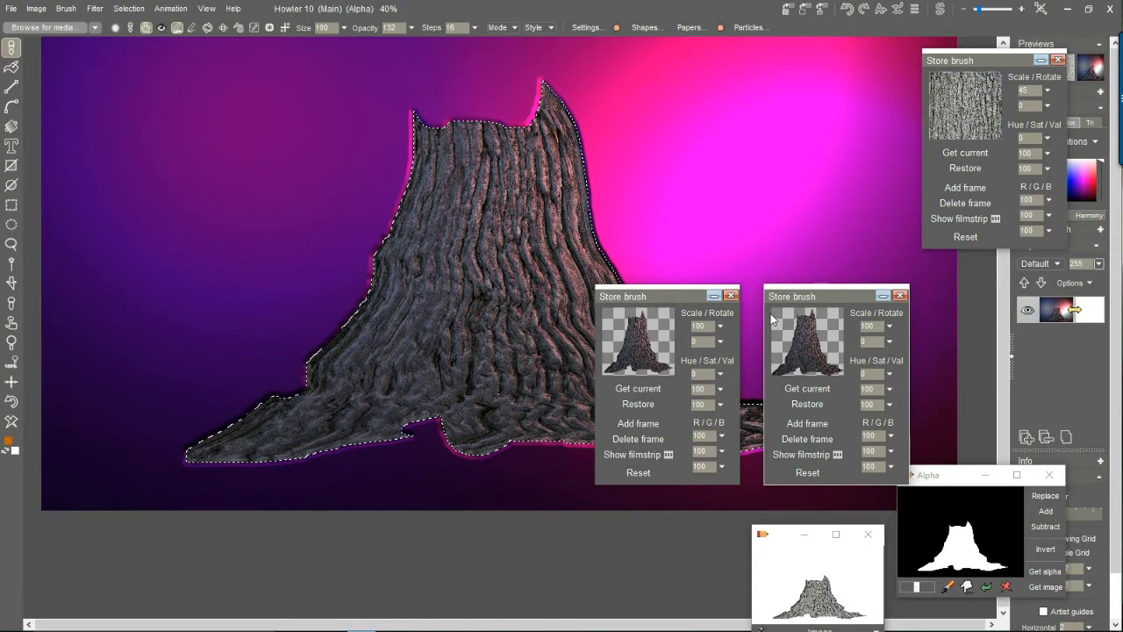
{"action": "left_click_drag", "start_coordinate": [683, 296], "coordinate": [643, 366]}
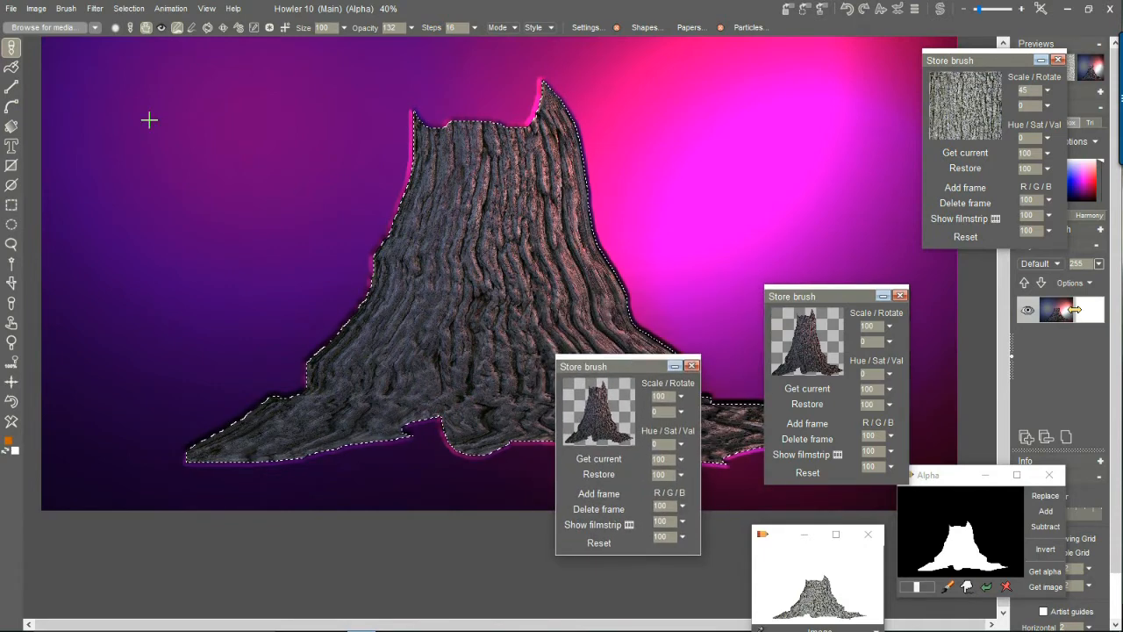
Save the trunk brush in the PS media folder as "Tree Stump 01" and select the new entry.
{"action": "left_click", "coordinate": [51, 28]}
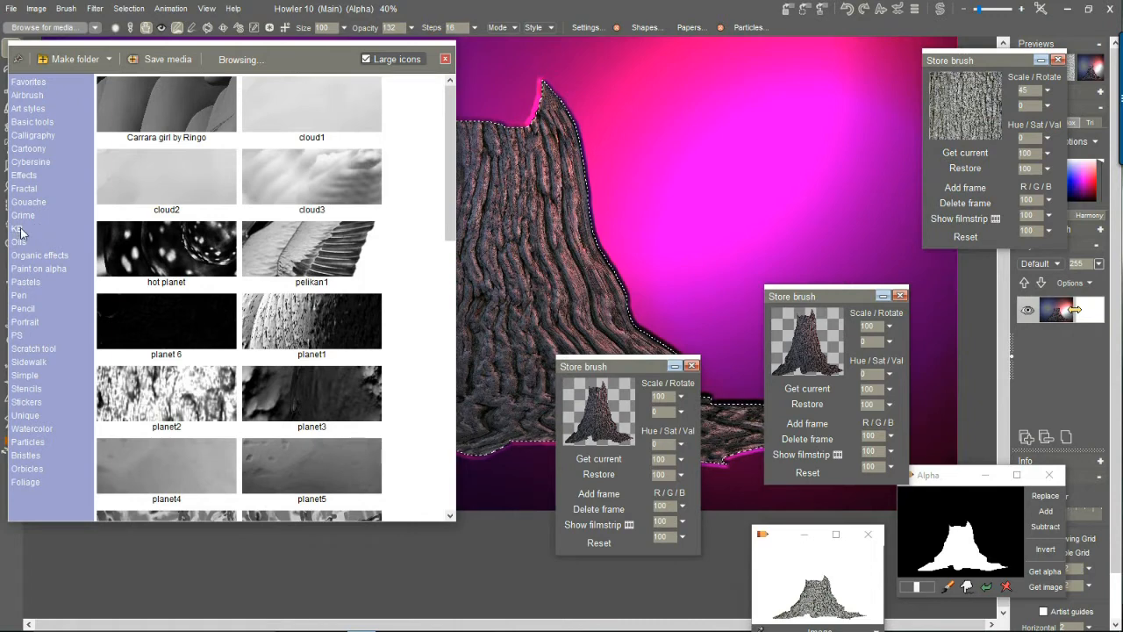
{"action": "left_click", "coordinate": [18, 336]}
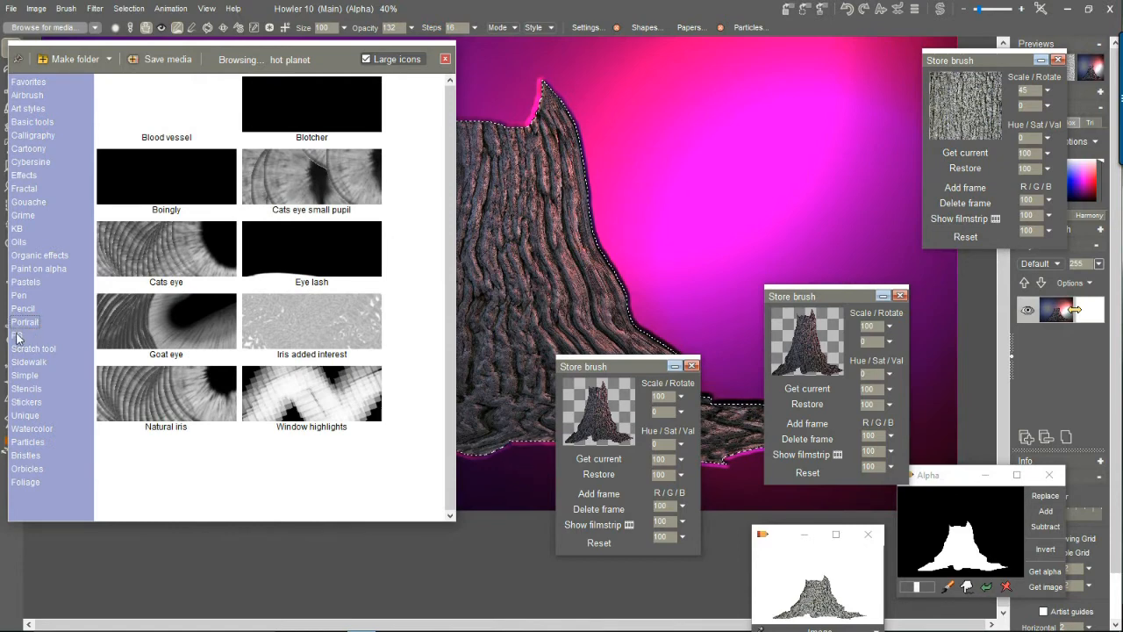
{"action": "left_click", "coordinate": [19, 338]}
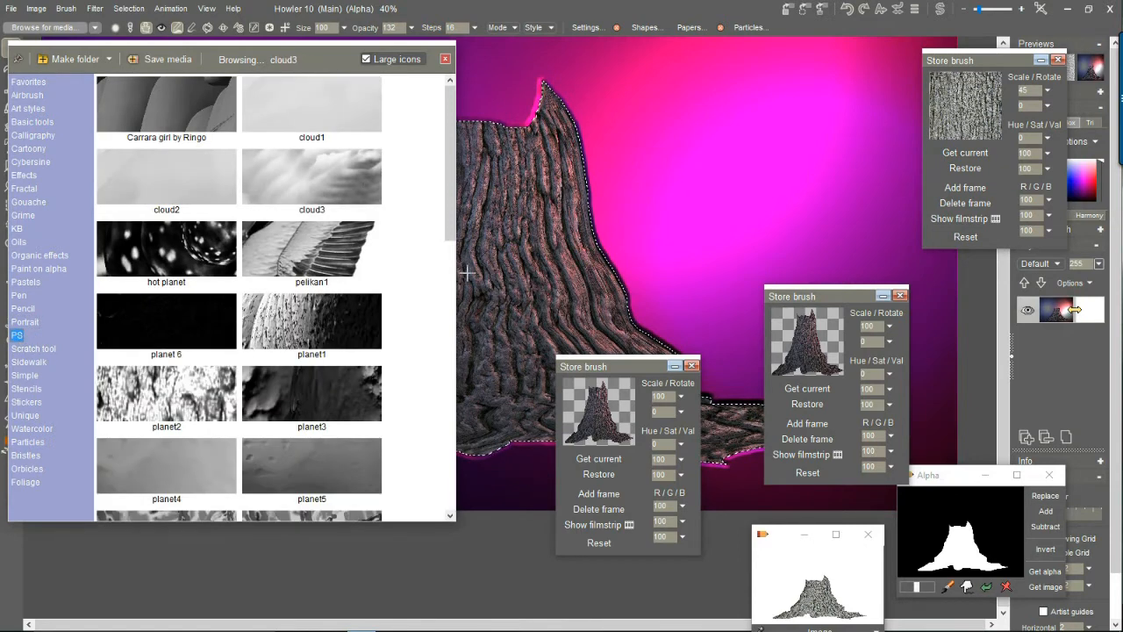
{"action": "left_click_drag", "start_coordinate": [456, 283], "coordinate": [952, 249]}
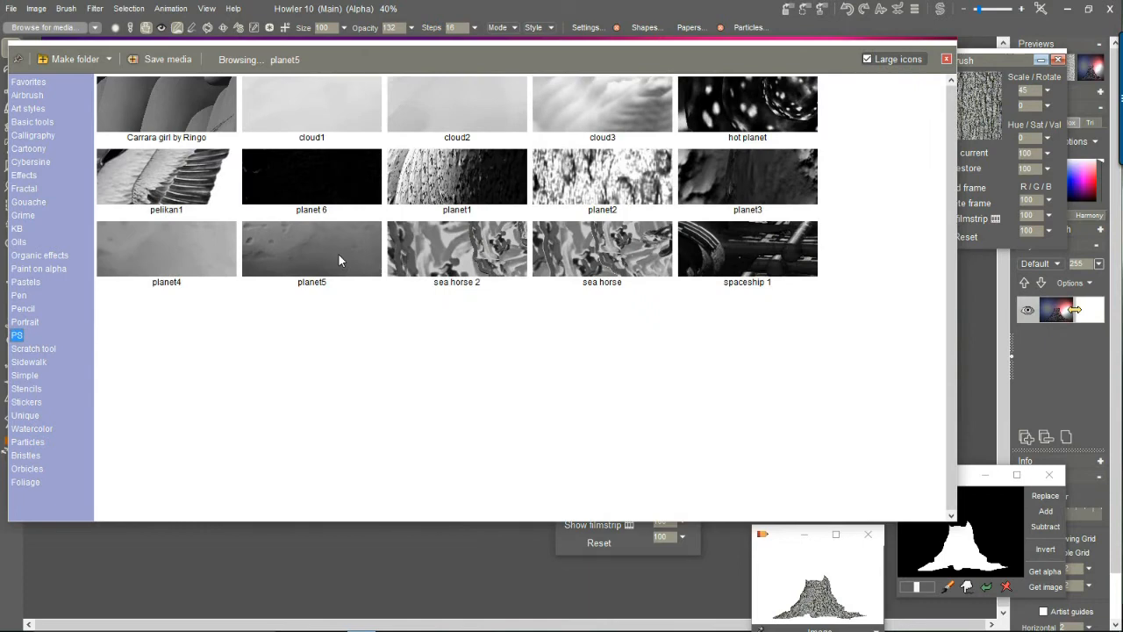
{"action": "left_click", "coordinate": [165, 58]}
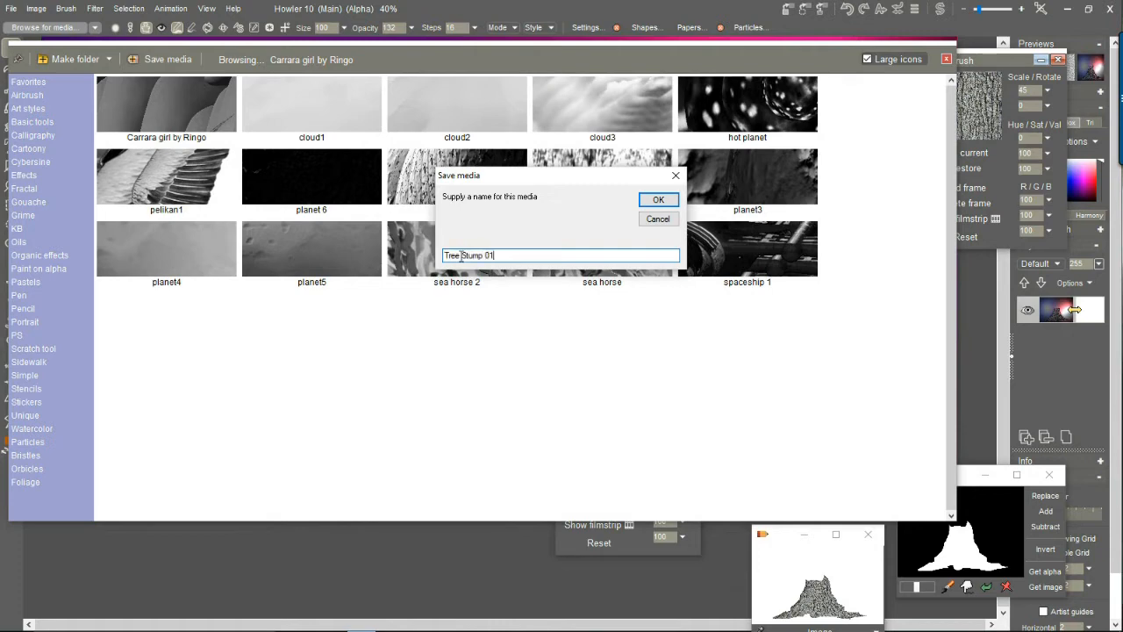
{"action": "left_click", "coordinate": [656, 200]}
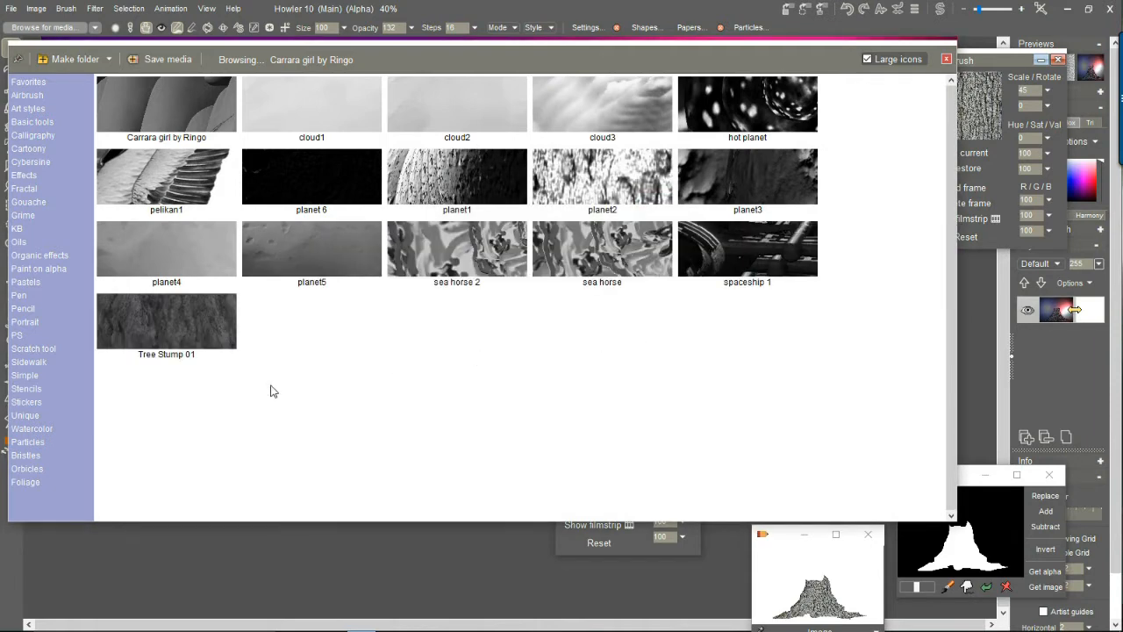
{"action": "left_click", "coordinate": [206, 334]}
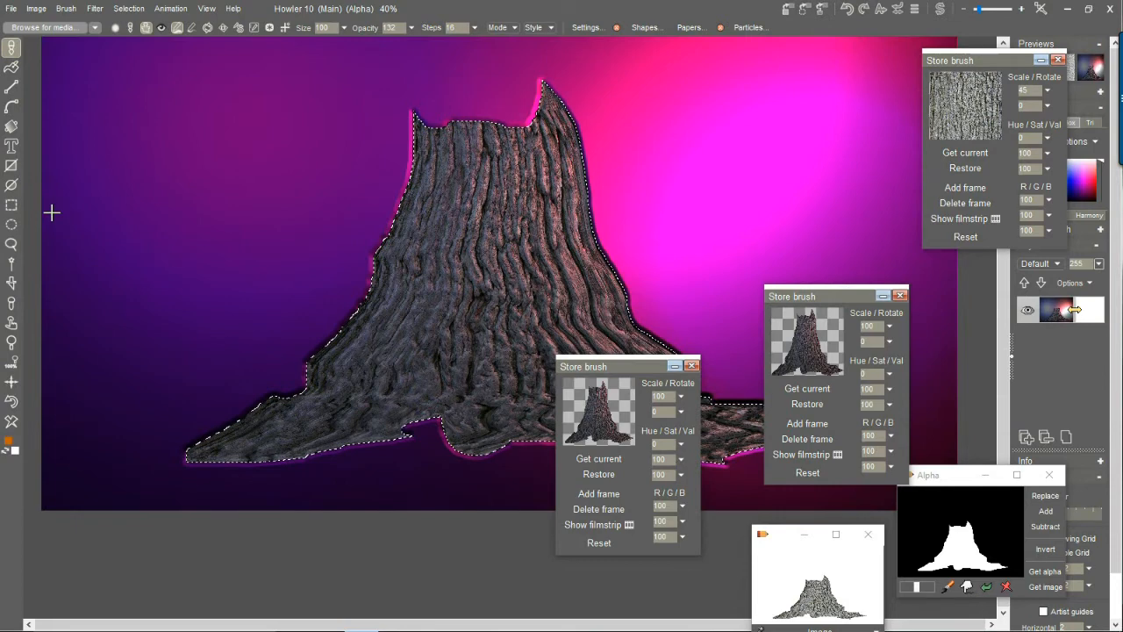
Clear the image to white and remove the trunk selection.
{"action": "left_click", "coordinate": [12, 424]}
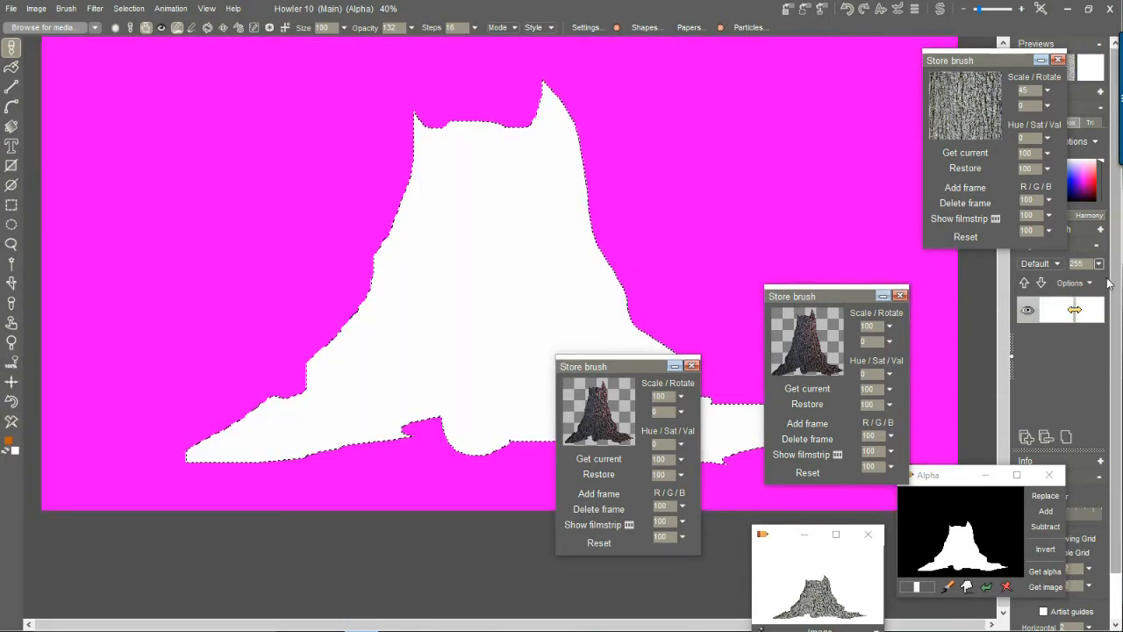
{"action": "left_click", "coordinate": [128, 8]}
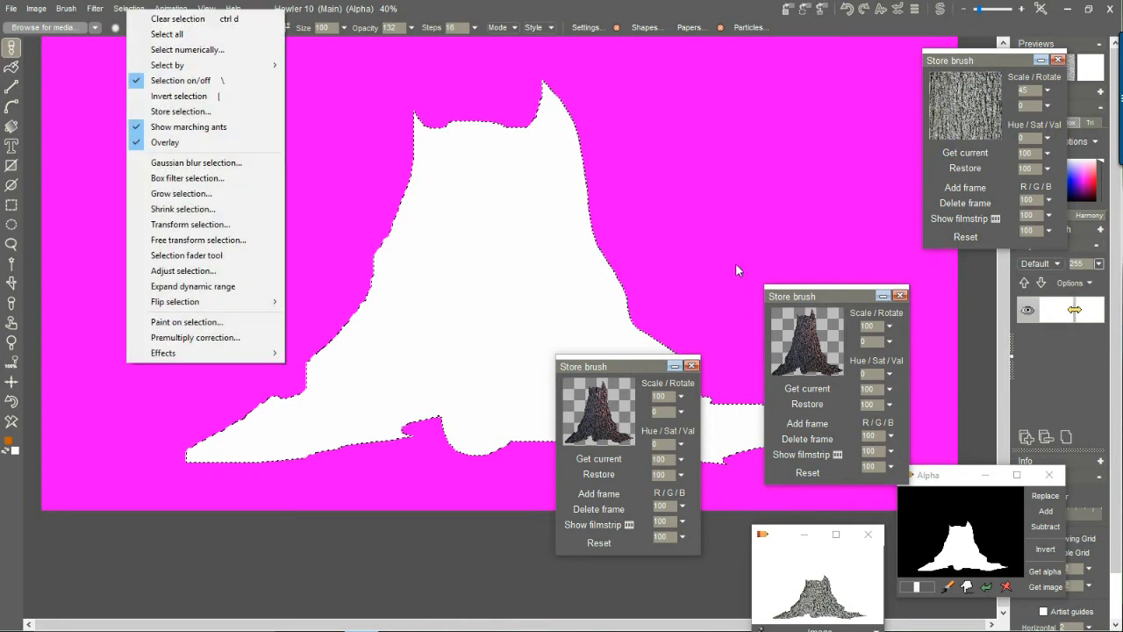
{"action": "left_click", "coordinate": [186, 19]}
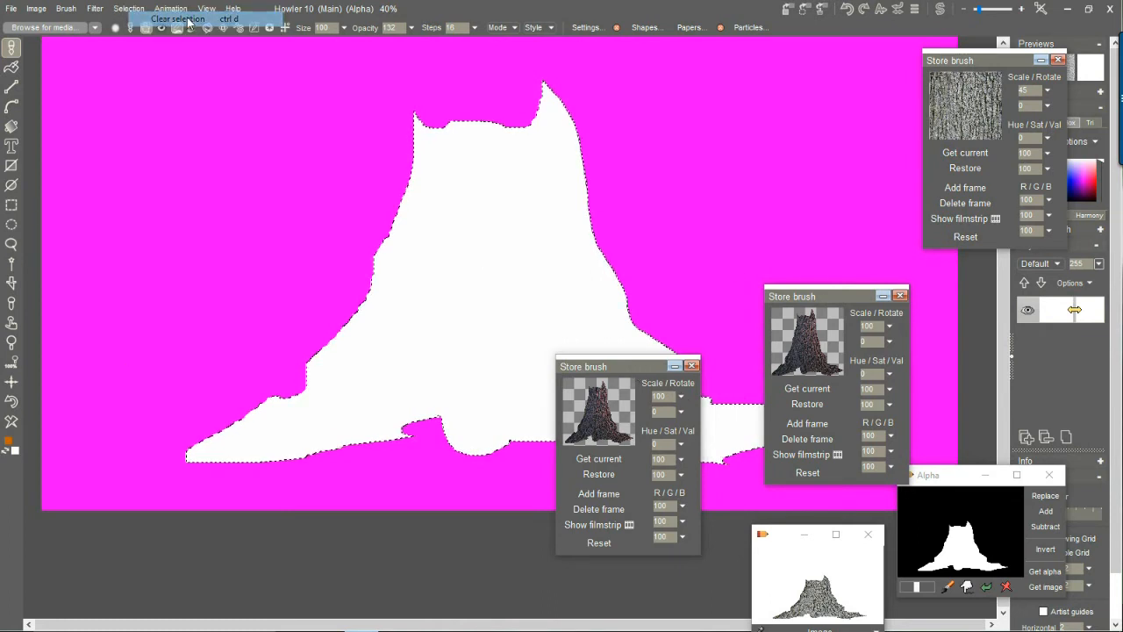
Close both stored trunk brushes, the stored alpha, and the trunk image window.
{"action": "left_click", "coordinate": [691, 366]}
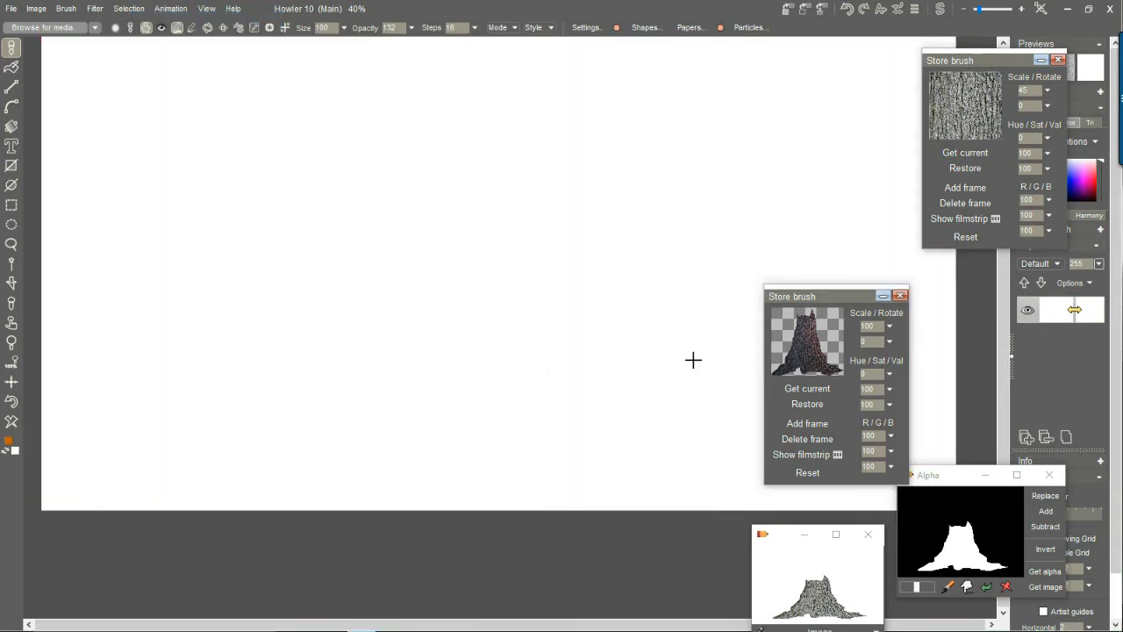
{"action": "left_click", "coordinate": [900, 296]}
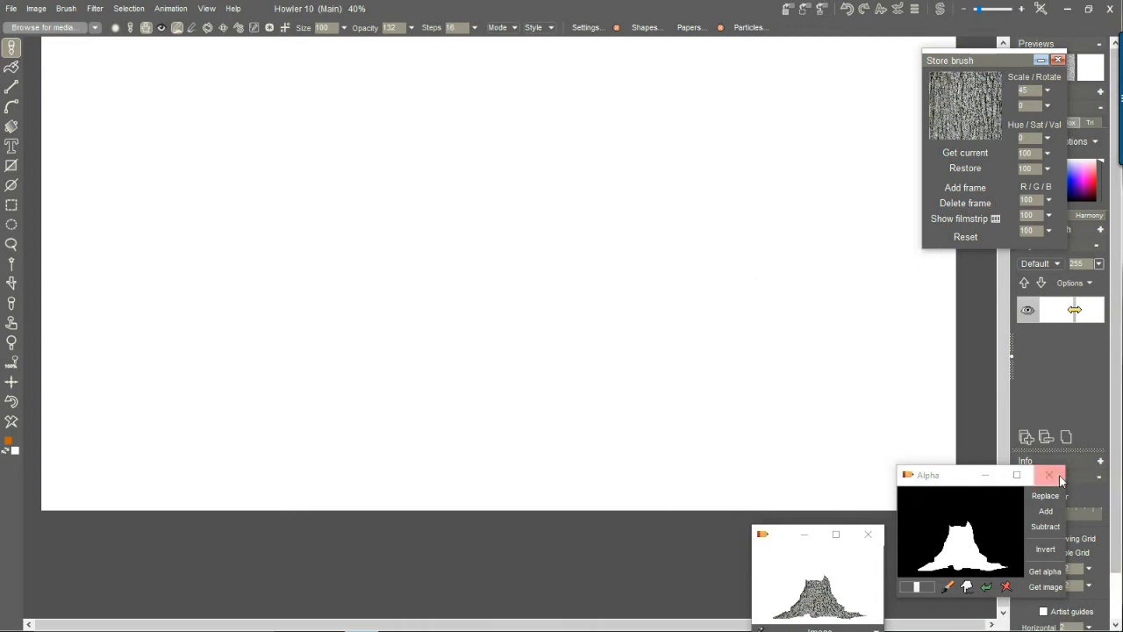
{"action": "left_click", "coordinate": [1049, 475]}
{"action": "left_click", "coordinate": [871, 535]}
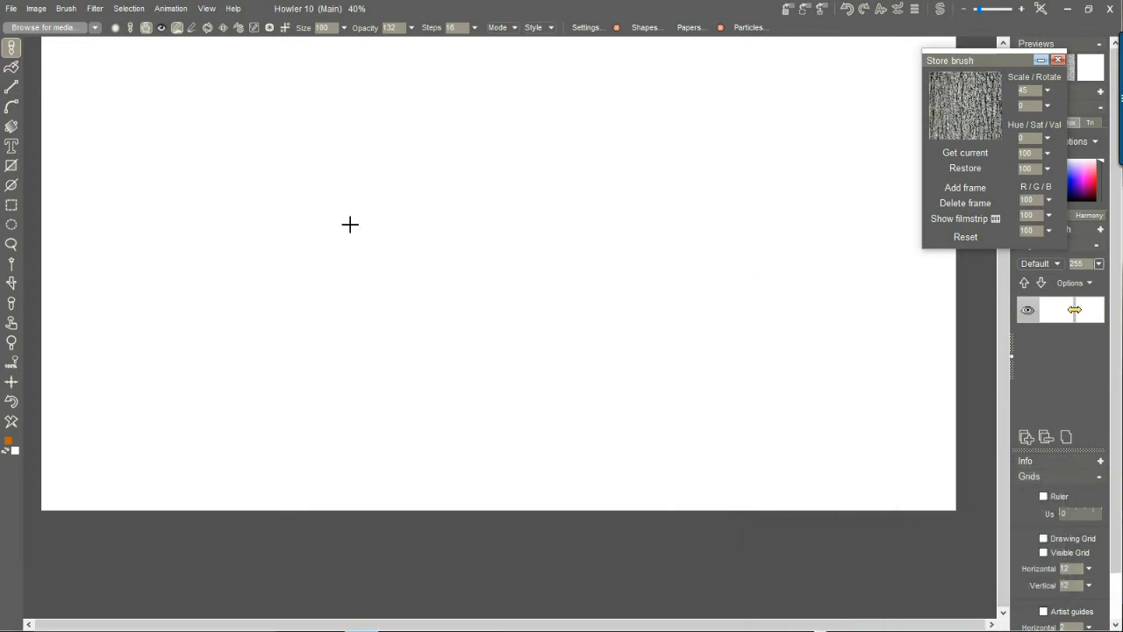
Load the saved "Tree Stump 01" media as the current brush and turn on its on-canvas preview.
{"action": "left_click", "coordinate": [41, 28]}
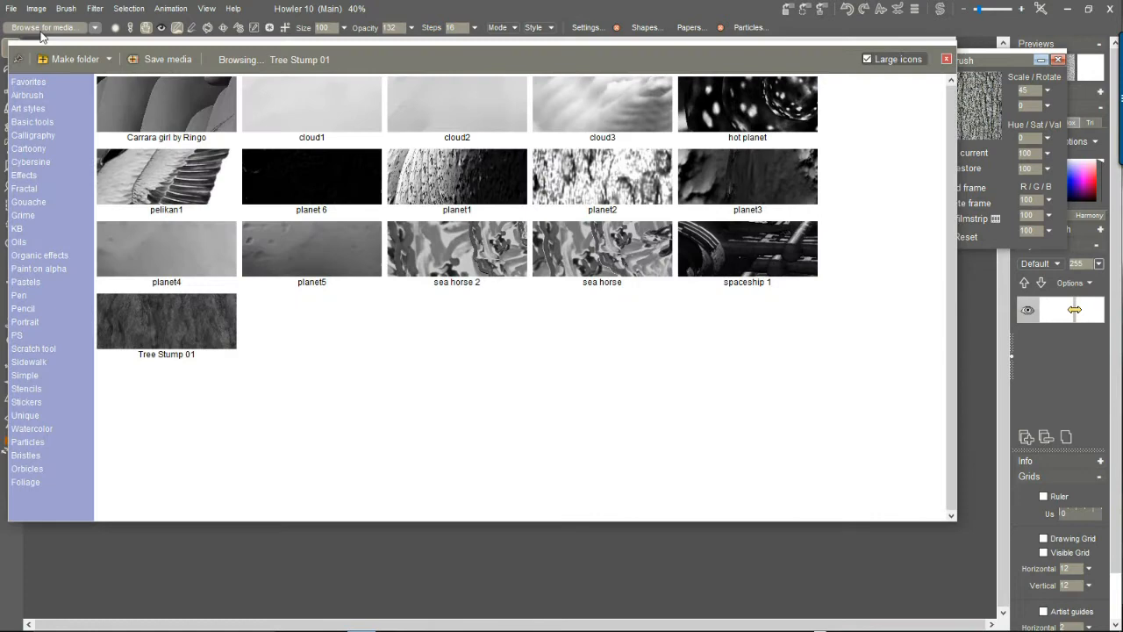
{"action": "double_click", "coordinate": [133, 323]}
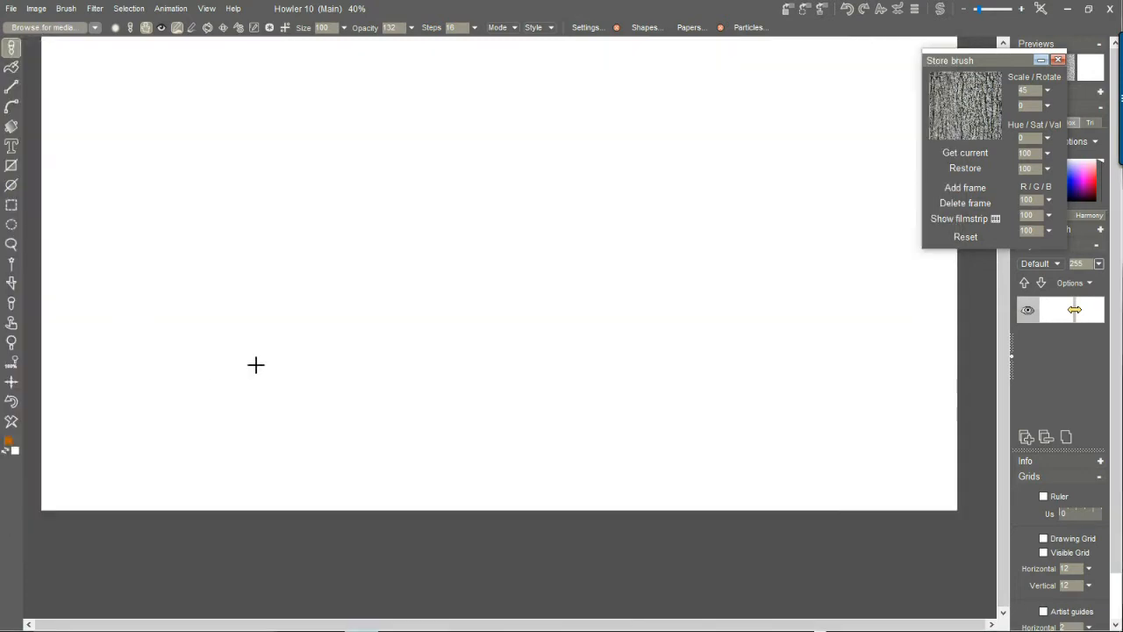
{"action": "left_click", "coordinate": [160, 29]}
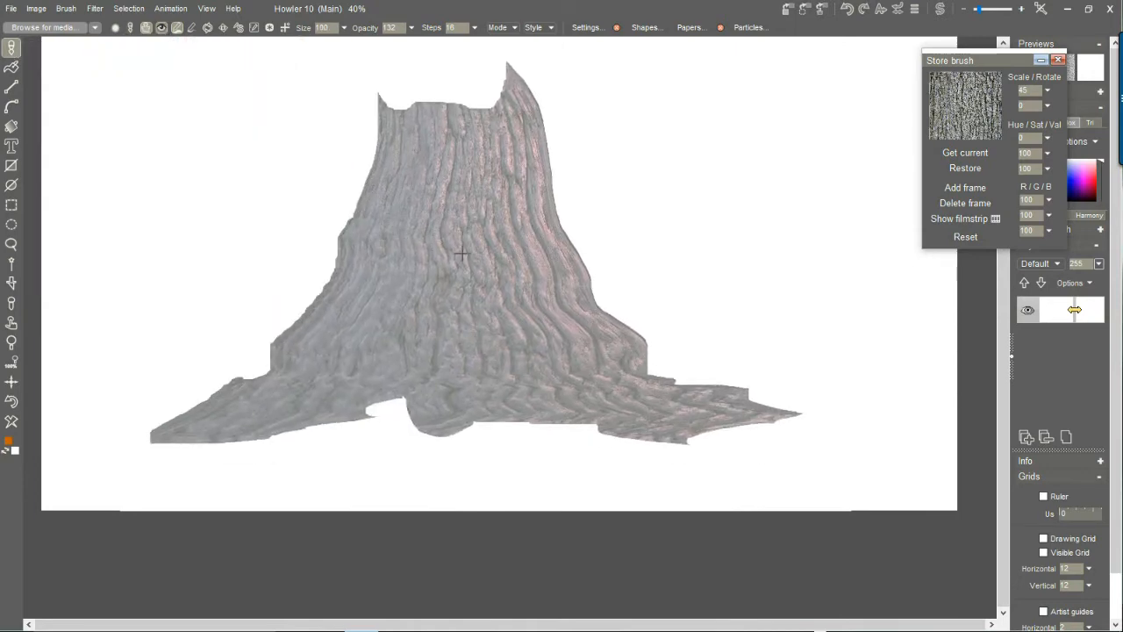
Raise the brush opacity to 255 and check the stump preview against the whole canvas.
{"action": "left_click", "coordinate": [413, 27]}
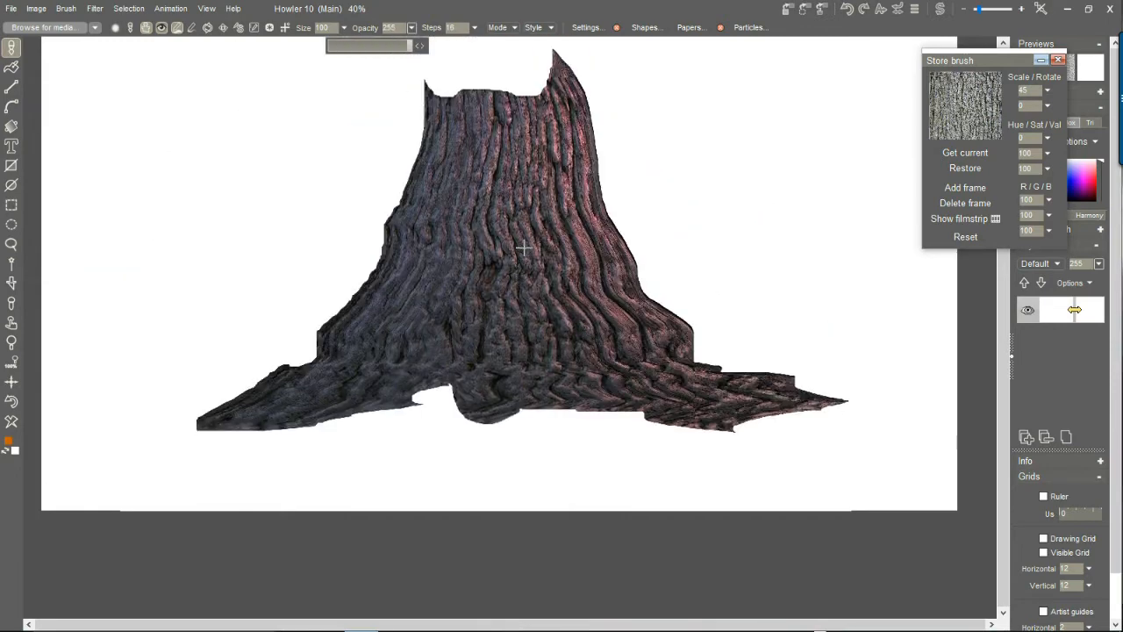
{"action": "scroll", "coordinate": [511, 284], "scroll_direction": "down", "scroll_amount": 2}
{"action": "scroll", "coordinate": [512, 284], "scroll_direction": "up", "scroll_amount": 1}
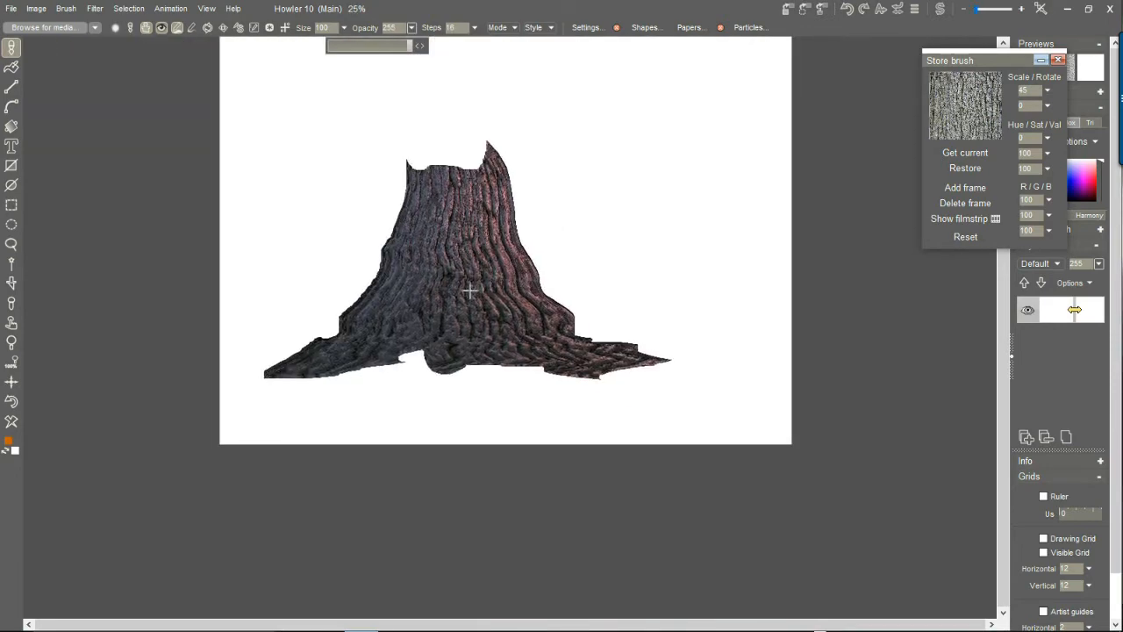
{"action": "scroll", "coordinate": [494, 293], "scroll_direction": "up", "scroll_amount": 1}
{"action": "scroll", "coordinate": [497, 303], "scroll_direction": "down", "scroll_amount": 1}
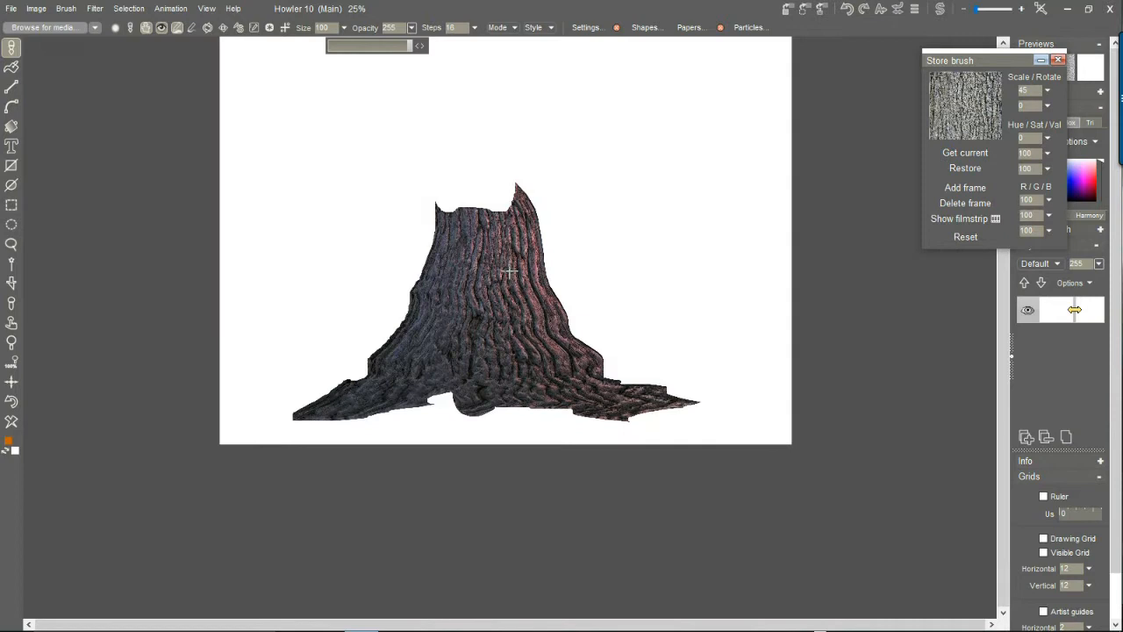
Close the stored bark texture brush and look over the commands available for brushes.
{"action": "left_click", "coordinate": [1060, 60]}
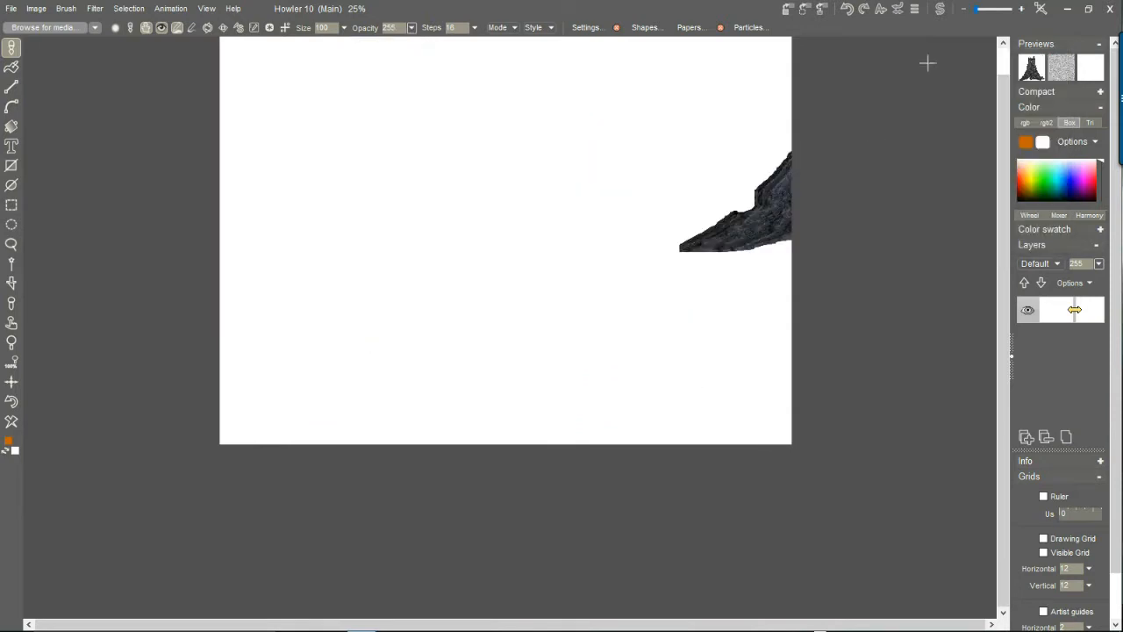
{"action": "left_click", "coordinate": [67, 9]}
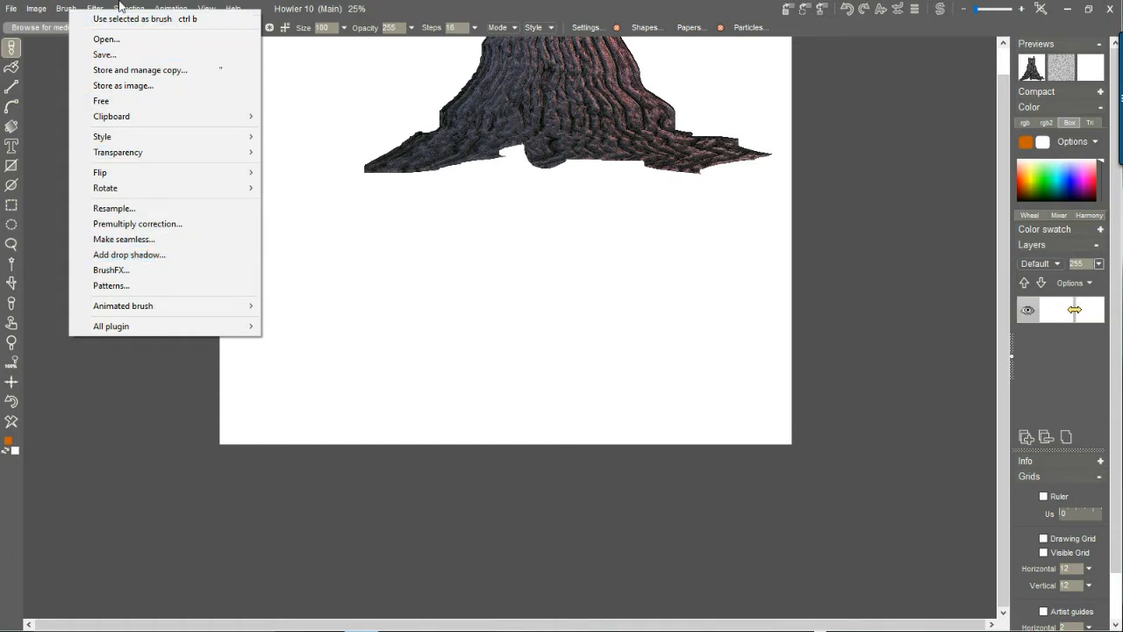
{"action": "left_click", "coordinate": [463, 7]}
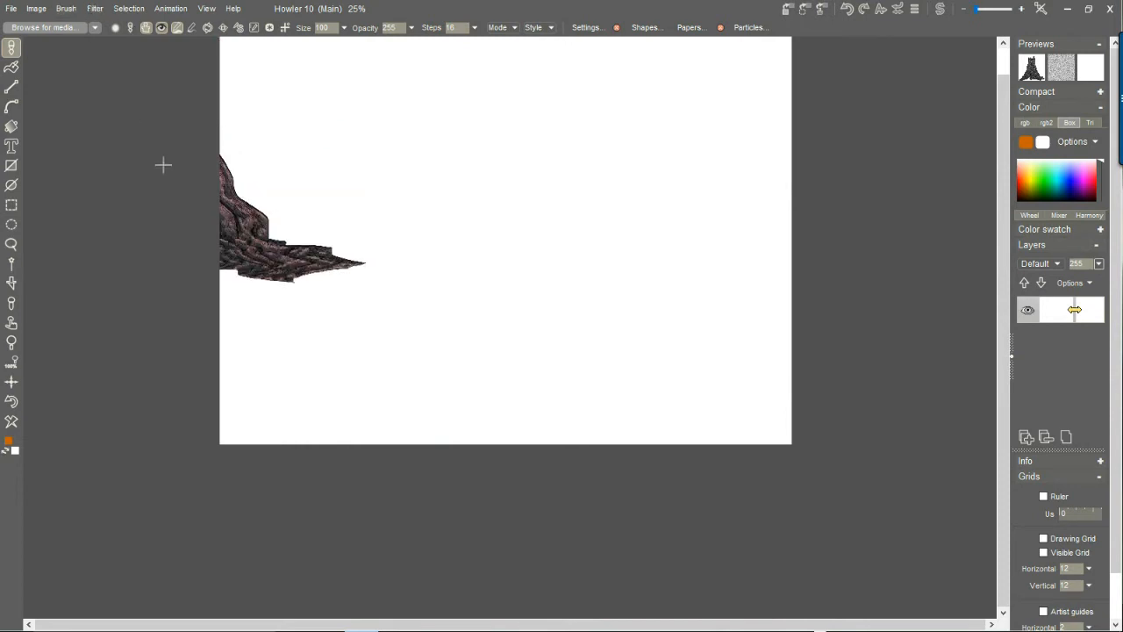
Stamp four overlapping tree stumps across the blank canvas, two farther back and two in front.
{"action": "left_click", "coordinate": [389, 219]}
{"action": "left_click", "coordinate": [589, 289]}
{"action": "left_click", "coordinate": [427, 334]}
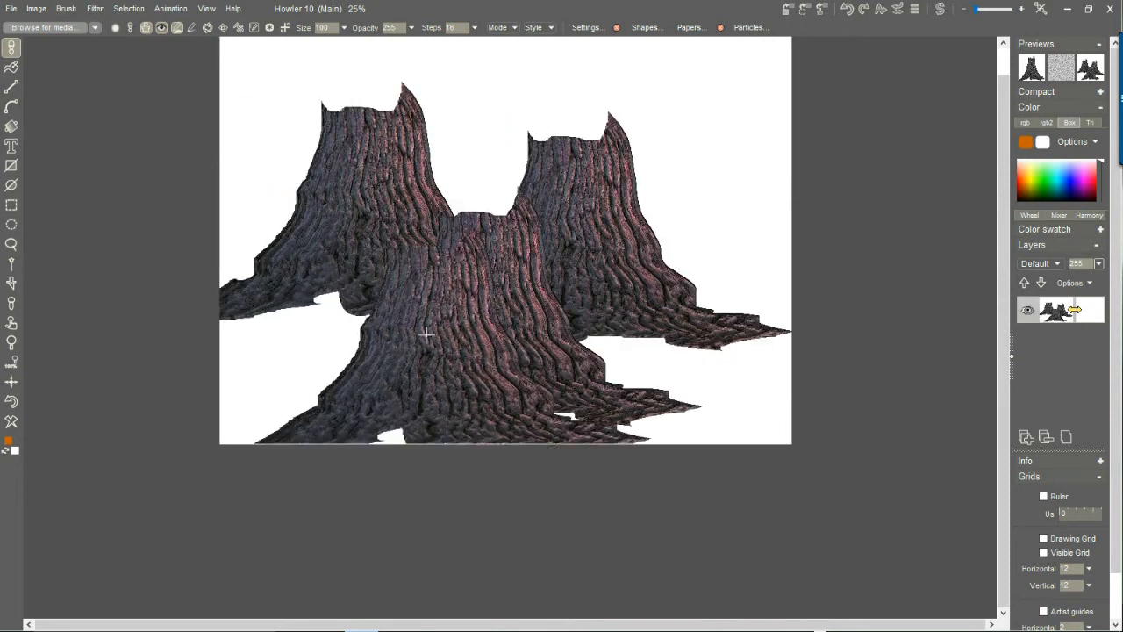
{"action": "left_click", "coordinate": [693, 361]}
Undo the latest stump stamps and clear the canvas back to white.
{"action": "key", "text": "ctrl+z"}
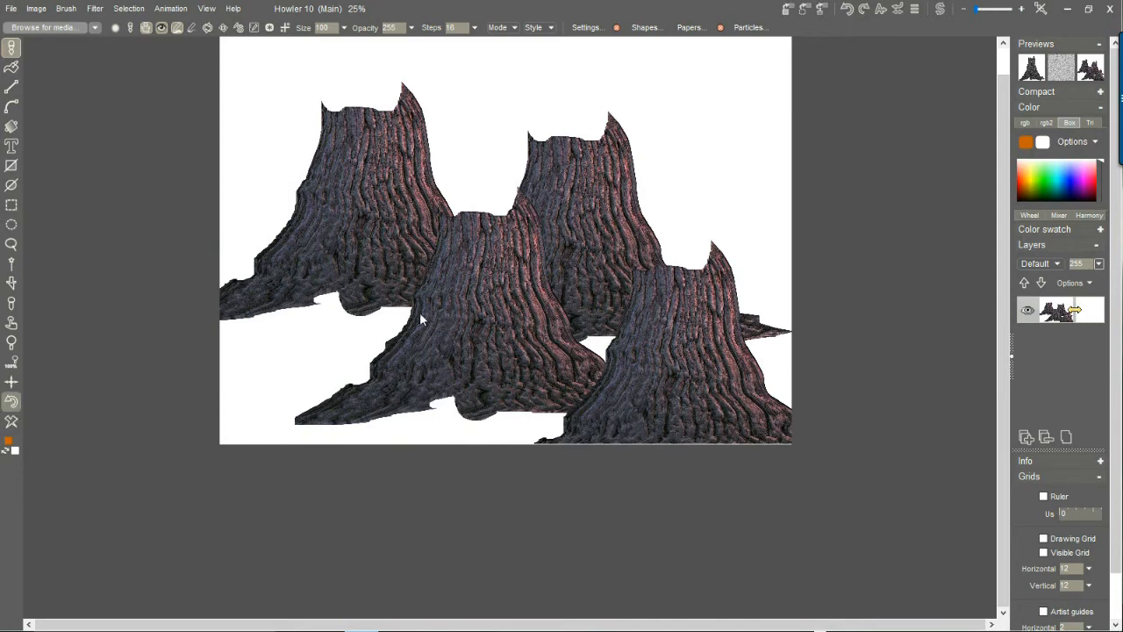
{"action": "key", "text": "ctrl+z"}
{"action": "left_click", "coordinate": [12, 421]}
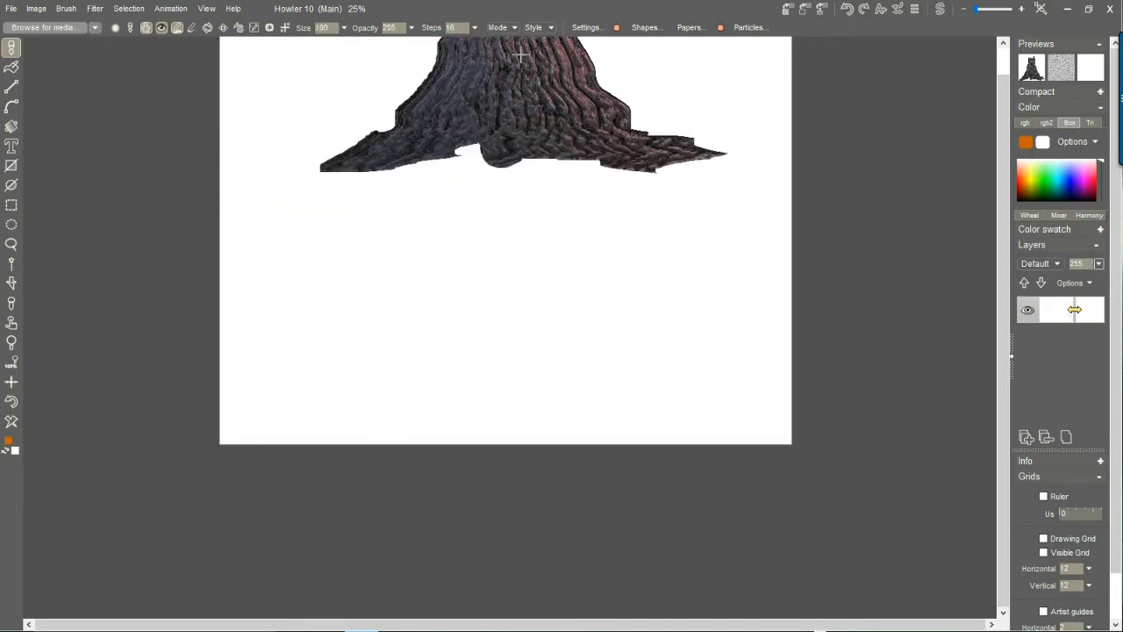
Open the brush settings and place them beside the canvas.
{"action": "left_click_drag", "start_coordinate": [468, 228], "coordinate": [454, 304]}
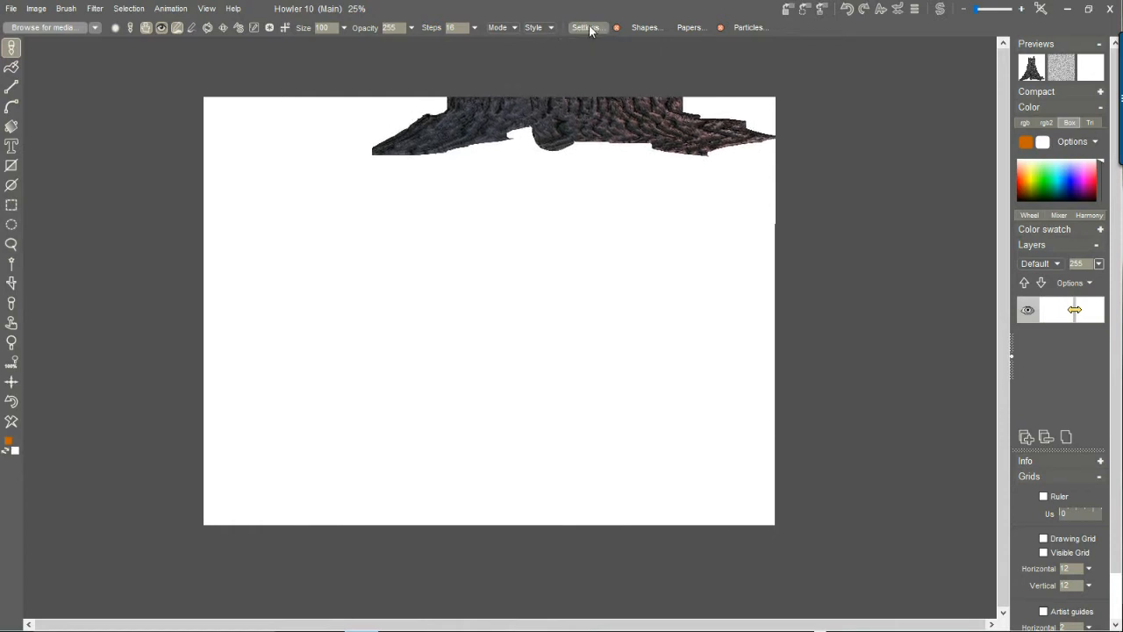
{"action": "left_click", "coordinate": [586, 28]}
{"action": "left_click_drag", "start_coordinate": [620, 44], "coordinate": [873, 99]}
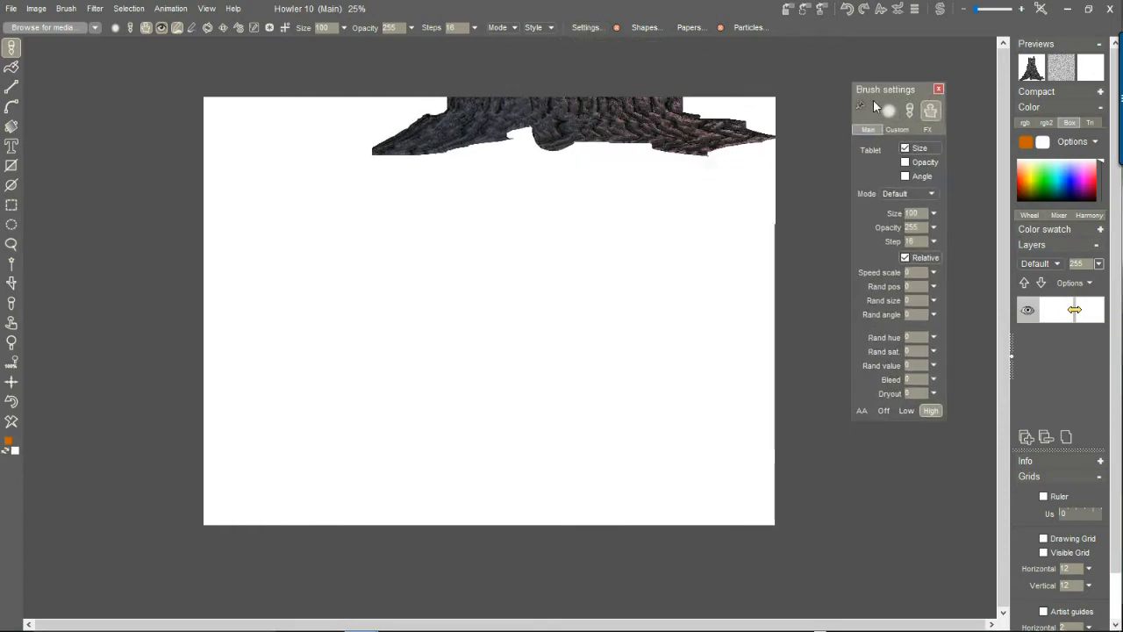
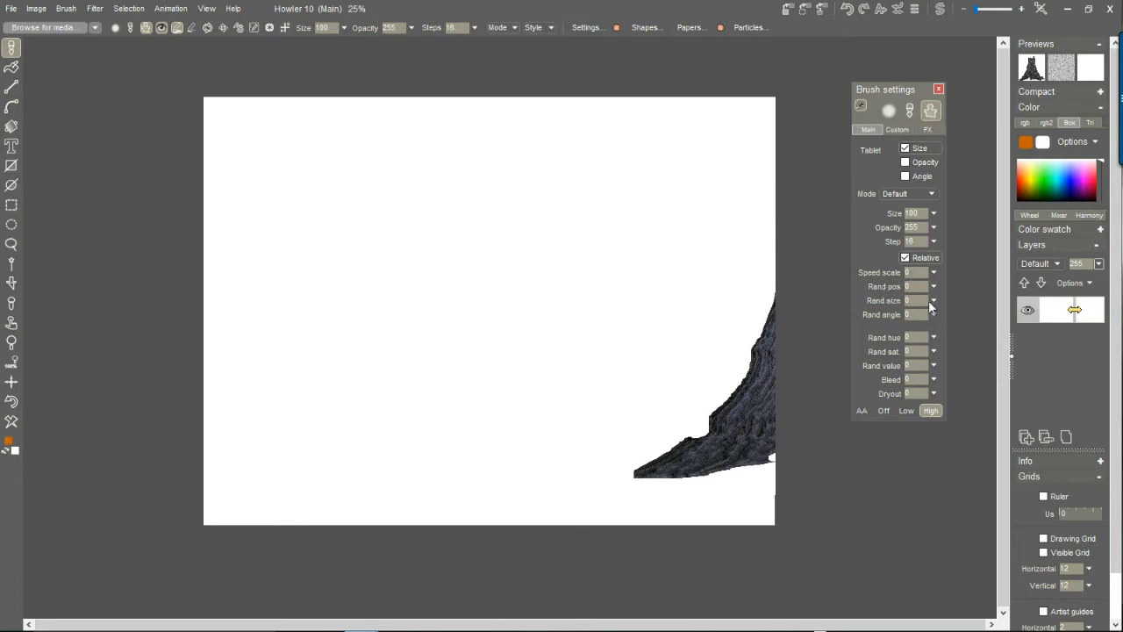
Set the brush's random size to 12 and paint stumps, and repeat the painting with a random size of 30.
{"action": "left_click", "coordinate": [934, 301]}
{"action": "mouse_move", "coordinate": [311, 259]}
{"action": "left_mouse_down"}
{"action": "mouse_move", "coordinate": [401, 426]}
{"action": "mouse_move", "coordinate": [651, 439]}
{"action": "left_mouse_up"}
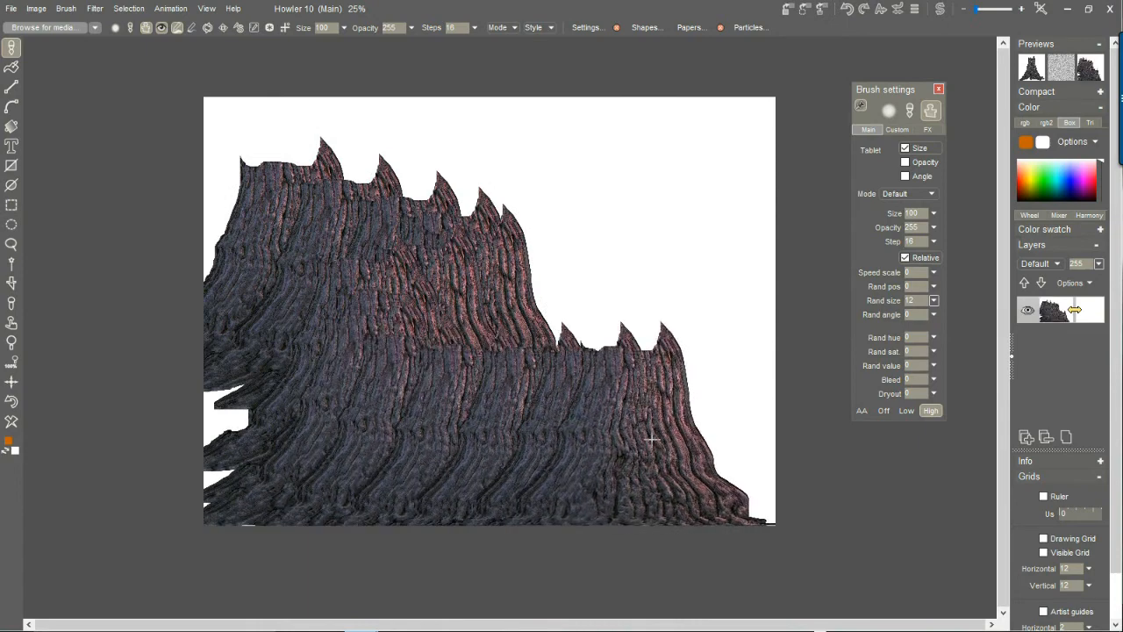
{"action": "left_click", "coordinate": [934, 301]}
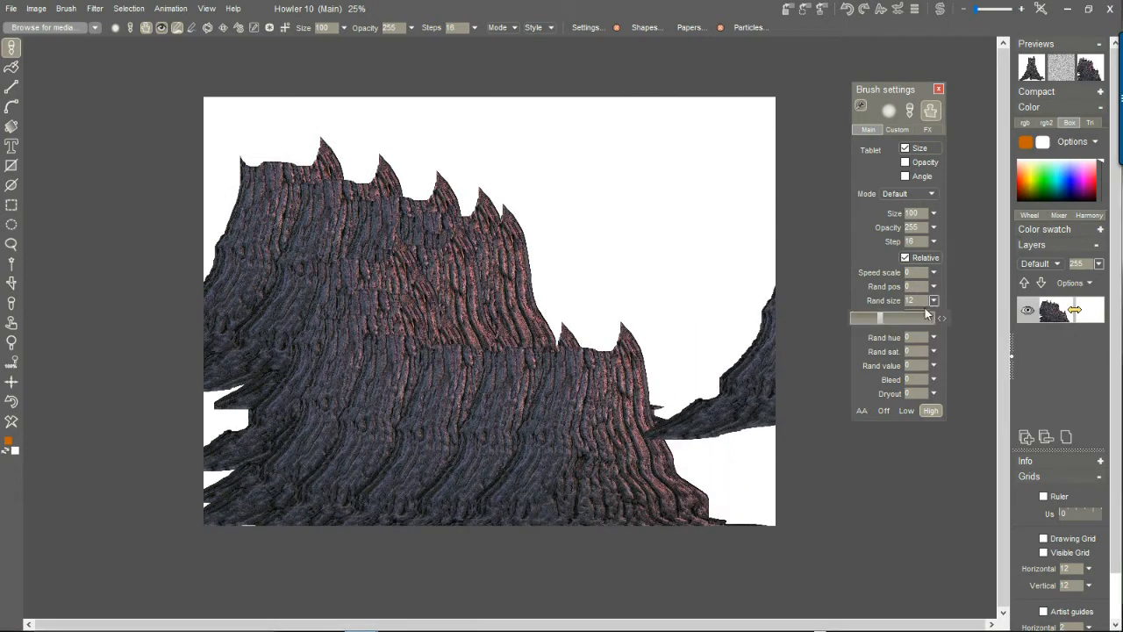
{"action": "mouse_move", "coordinate": [623, 225]}
{"action": "left_mouse_down"}
{"action": "mouse_move", "coordinate": [379, 298]}
{"action": "mouse_move", "coordinate": [532, 379]}
{"action": "left_mouse_up"}
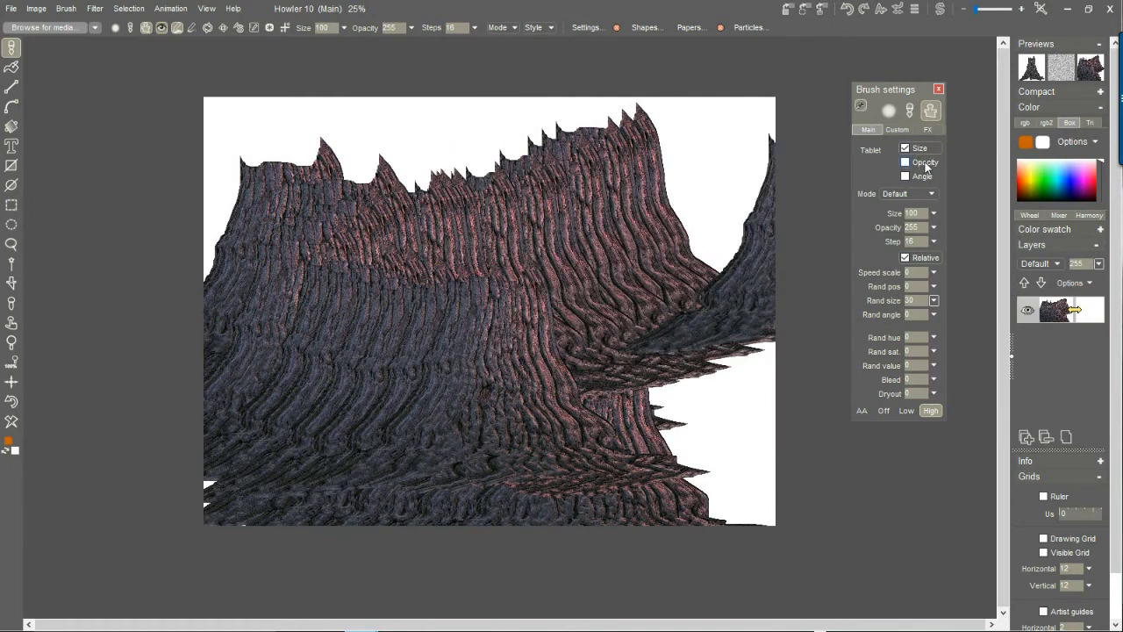
Show the custom brush options, clear the canvas and paint overlapping stump strokes across it.
{"action": "left_click", "coordinate": [897, 128]}
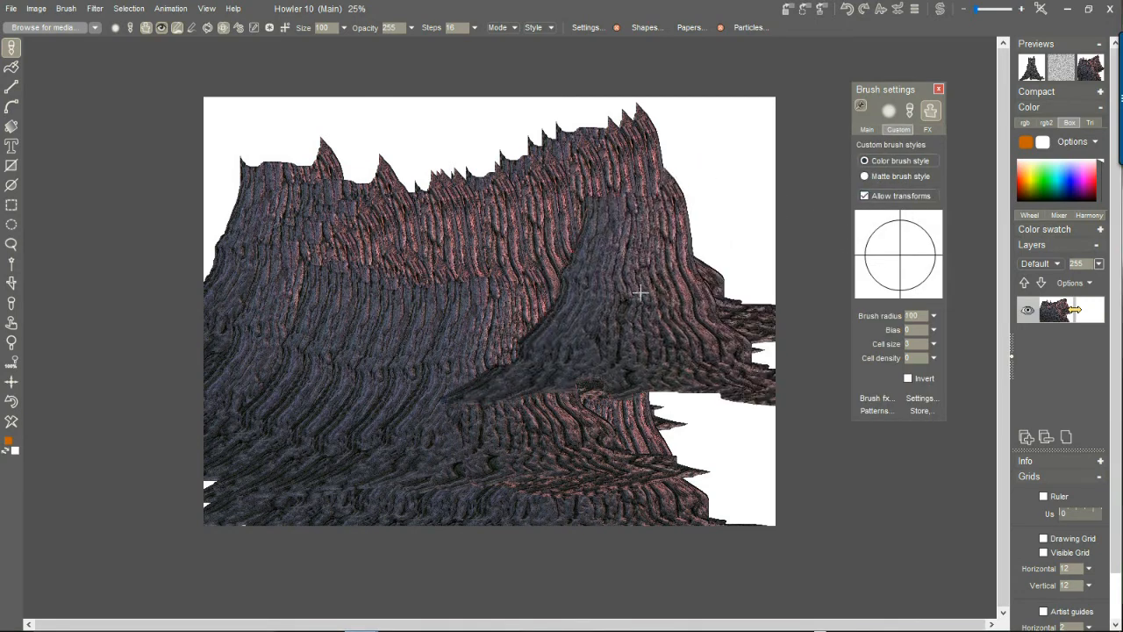
{"action": "mouse_move", "coordinate": [390, 240]}
{"action": "left_mouse_down"}
{"action": "mouse_move", "coordinate": [310, 392]}
{"action": "mouse_move", "coordinate": [581, 417]}
{"action": "mouse_move", "coordinate": [582, 474]}
{"action": "mouse_move", "coordinate": [541, 324]}
{"action": "left_mouse_up"}
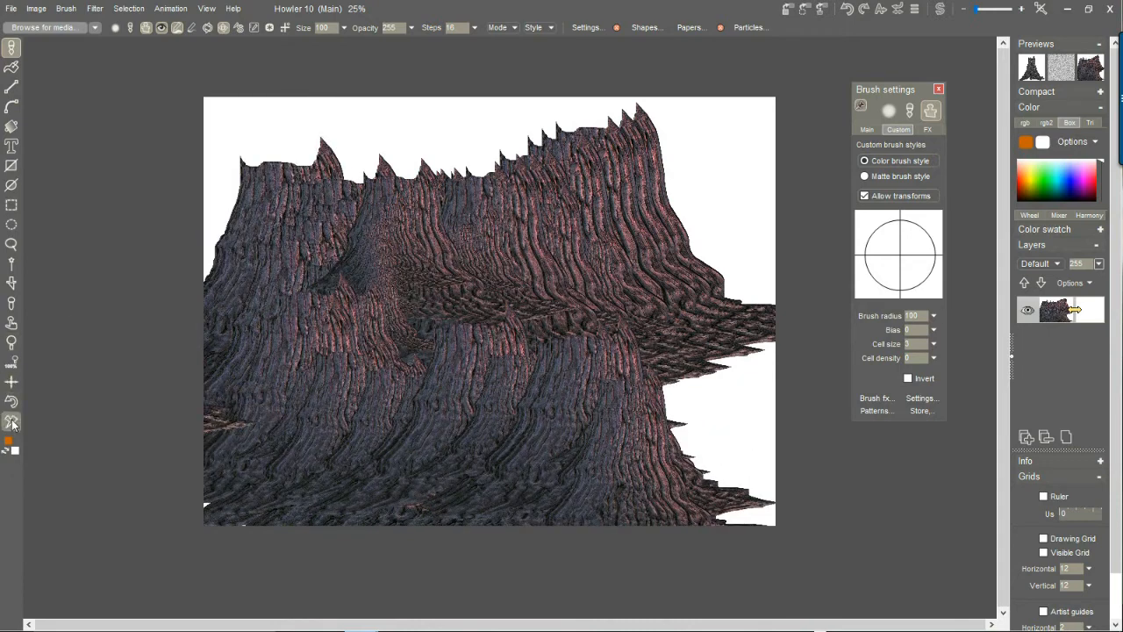
{"action": "left_click", "coordinate": [12, 423]}
{"action": "mouse_move", "coordinate": [382, 216]}
{"action": "left_mouse_down"}
{"action": "mouse_move", "coordinate": [614, 266]}
{"action": "mouse_move", "coordinate": [421, 377]}
{"action": "mouse_move", "coordinate": [620, 361]}
{"action": "mouse_move", "coordinate": [711, 449]}
{"action": "mouse_move", "coordinate": [497, 477]}
{"action": "mouse_move", "coordinate": [386, 477]}
{"action": "left_mouse_up"}
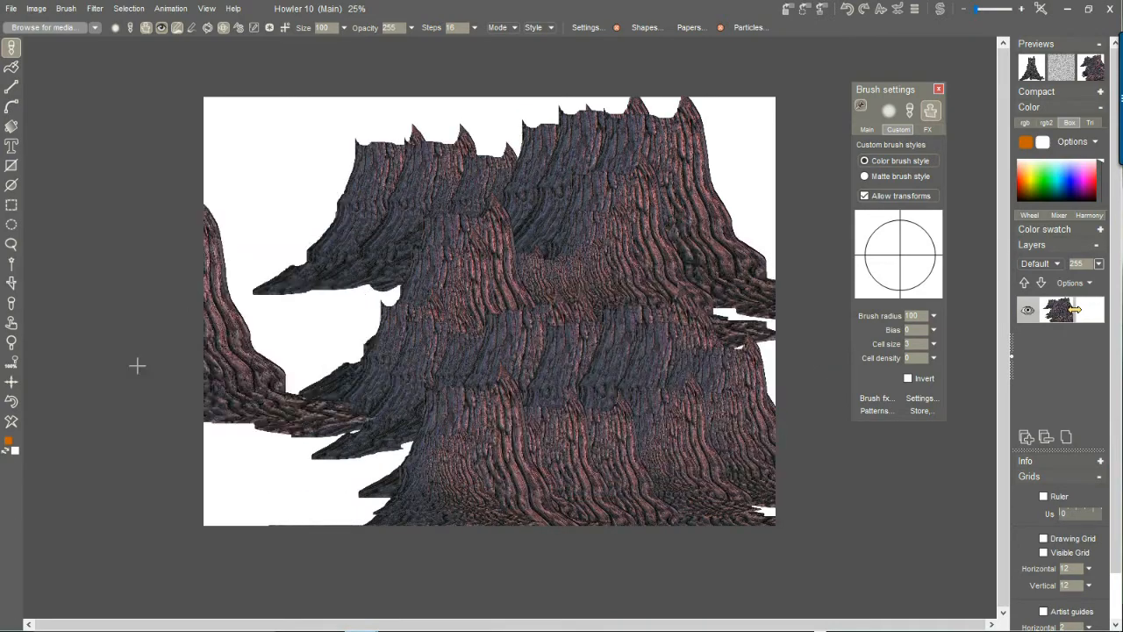
Wipe the canvas and paint a fresh cluster of large overlapping stumps at 40% magnification.
{"action": "scroll", "coordinate": [361, 363], "scroll_direction": "up", "scroll_amount": 1}
{"action": "right_click", "coordinate": [360, 360]}
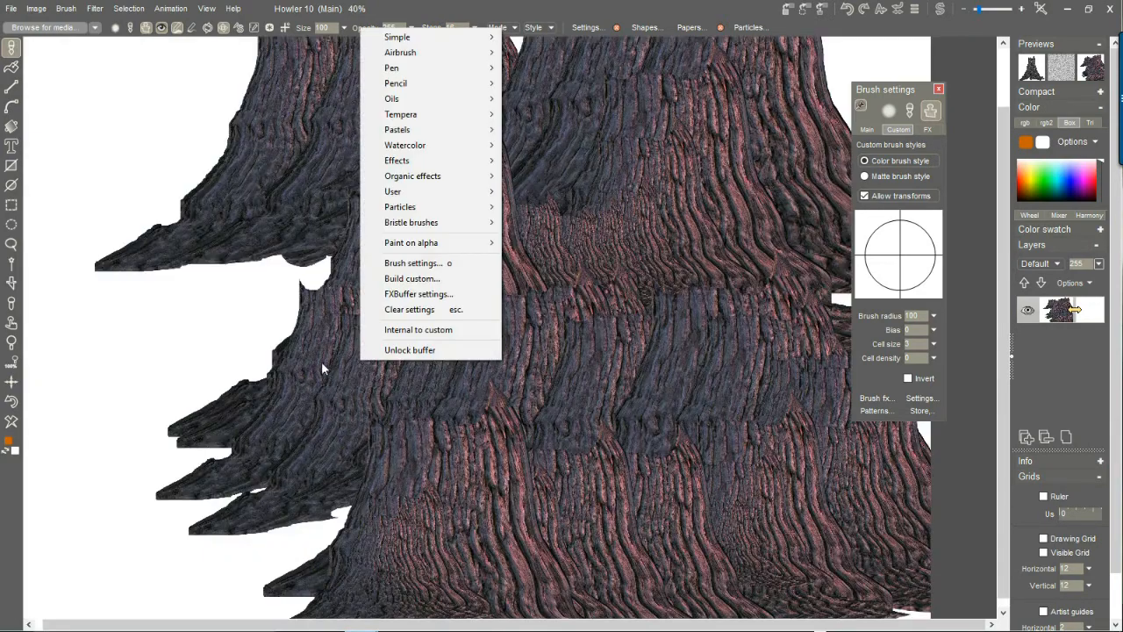
{"action": "mouse_move", "coordinate": [190, 204]}
{"action": "left_mouse_down"}
{"action": "mouse_move", "coordinate": [258, 260]}
{"action": "mouse_move", "coordinate": [13, 423]}
{"action": "left_mouse_up"}
{"action": "left_click", "coordinate": [13, 423]}
{"action": "mouse_move", "coordinate": [406, 230]}
{"action": "left_mouse_down"}
{"action": "mouse_move", "coordinate": [562, 307]}
{"action": "mouse_move", "coordinate": [353, 443]}
{"action": "mouse_move", "coordinate": [327, 486]}
{"action": "mouse_move", "coordinate": [785, 448]}
{"action": "mouse_move", "coordinate": [820, 120]}
{"action": "mouse_move", "coordinate": [868, 124]}
{"action": "left_mouse_up"}
Show the main brush settings, set the random hue to 28 and paint more stumps over the cluster.
{"action": "left_click", "coordinate": [867, 128]}
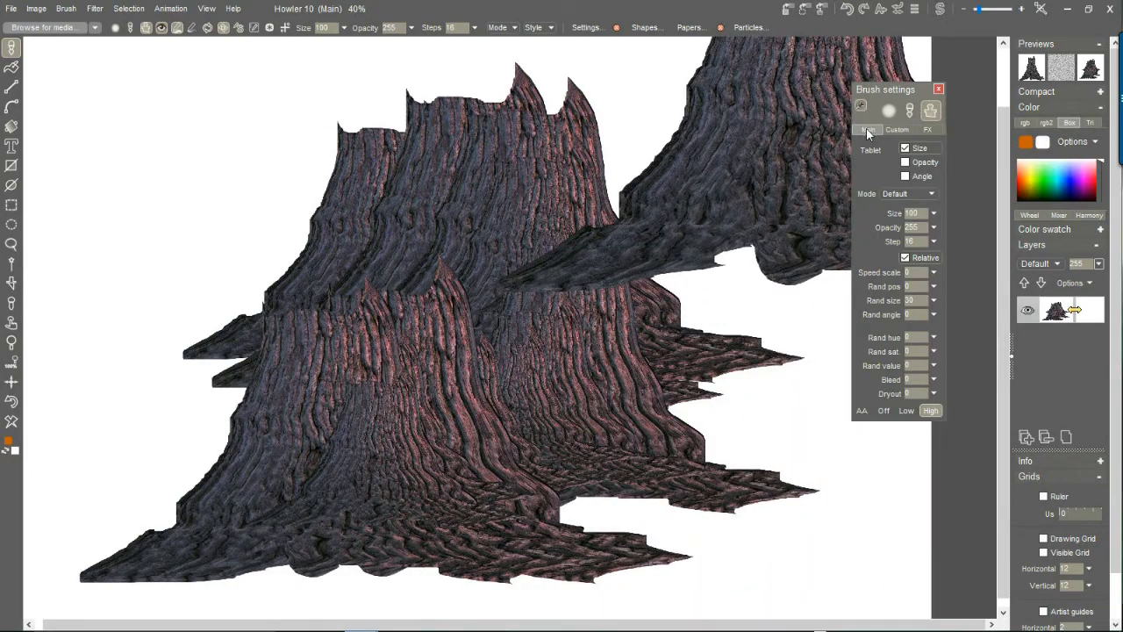
{"action": "left_click_drag", "start_coordinate": [886, 87], "coordinate": [885, 166]}
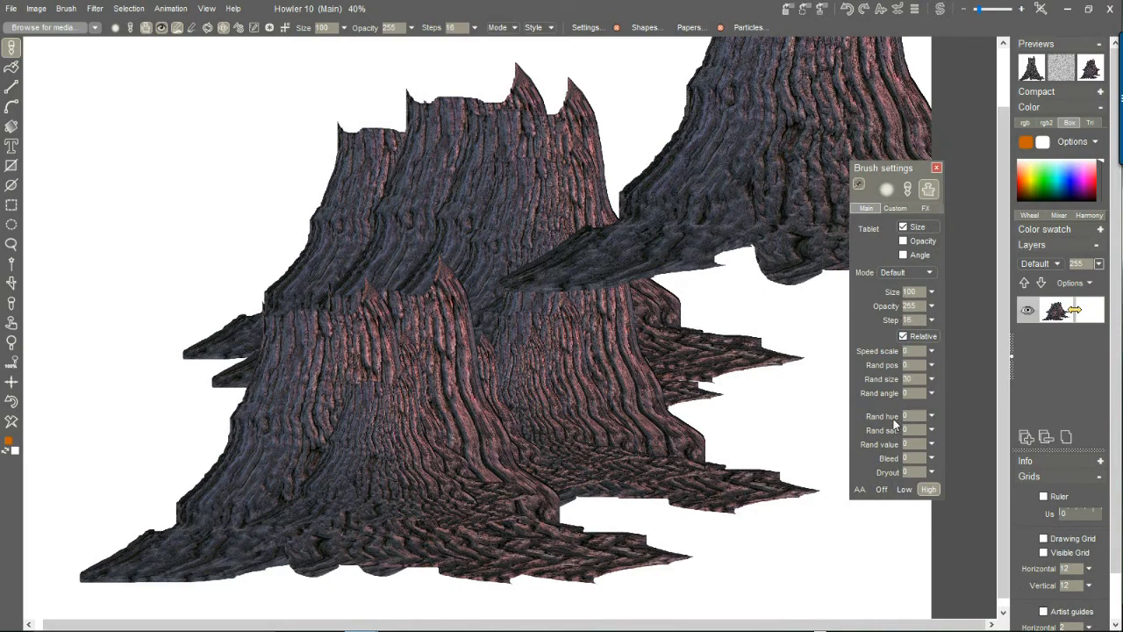
{"action": "left_click", "coordinate": [932, 417]}
{"action": "left_click_drag", "start_coordinate": [853, 435], "coordinate": [857, 434]}
{"action": "mouse_move", "coordinate": [330, 271]}
{"action": "left_mouse_down"}
{"action": "mouse_move", "coordinate": [576, 305]}
{"action": "mouse_move", "coordinate": [477, 443]}
{"action": "left_mouse_up"}
{"action": "mouse_move", "coordinate": [301, 494]}
{"action": "left_mouse_down"}
{"action": "mouse_move", "coordinate": [401, 477]}
{"action": "mouse_move", "coordinate": [941, 451]}
{"action": "left_mouse_up"}
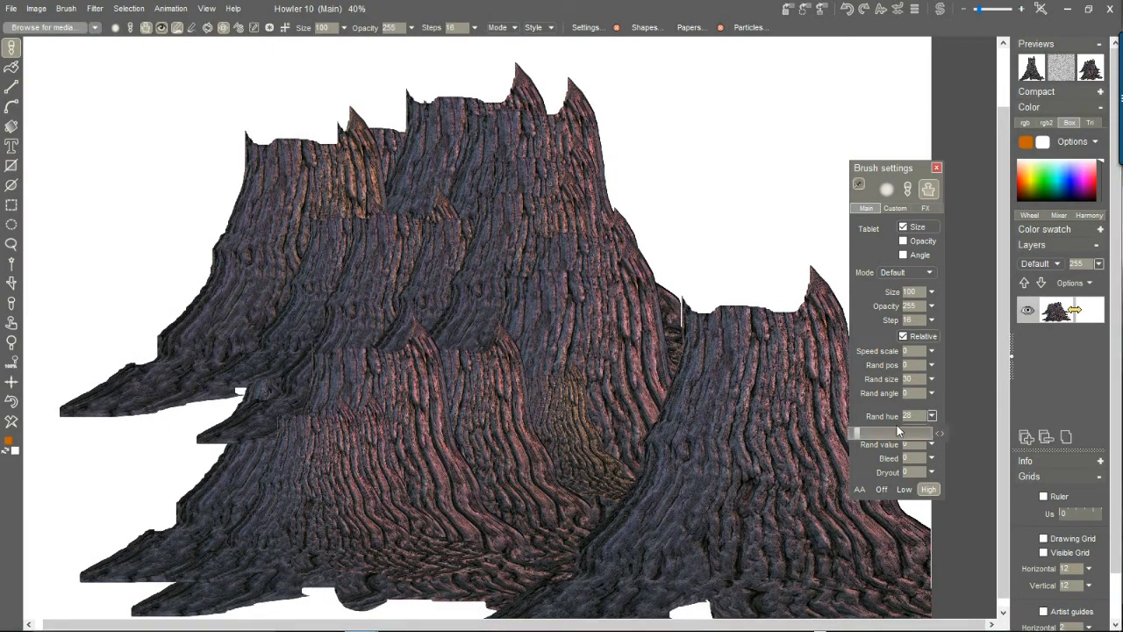
Set the brush's random hue to 114 and random saturation to 46, and paint multicolored stumps across the canvas.
{"action": "key", "text": "ctrl+z"}
{"action": "mouse_move", "coordinate": [605, 299]}
{"action": "left_mouse_down"}
{"action": "mouse_move", "coordinate": [622, 226]}
{"action": "mouse_move", "coordinate": [318, 293]}
{"action": "mouse_move", "coordinate": [328, 431]}
{"action": "mouse_move", "coordinate": [693, 502]}
{"action": "mouse_move", "coordinate": [647, 536]}
{"action": "mouse_move", "coordinate": [667, 492]}
{"action": "mouse_move", "coordinate": [662, 456]}
{"action": "left_mouse_up"}
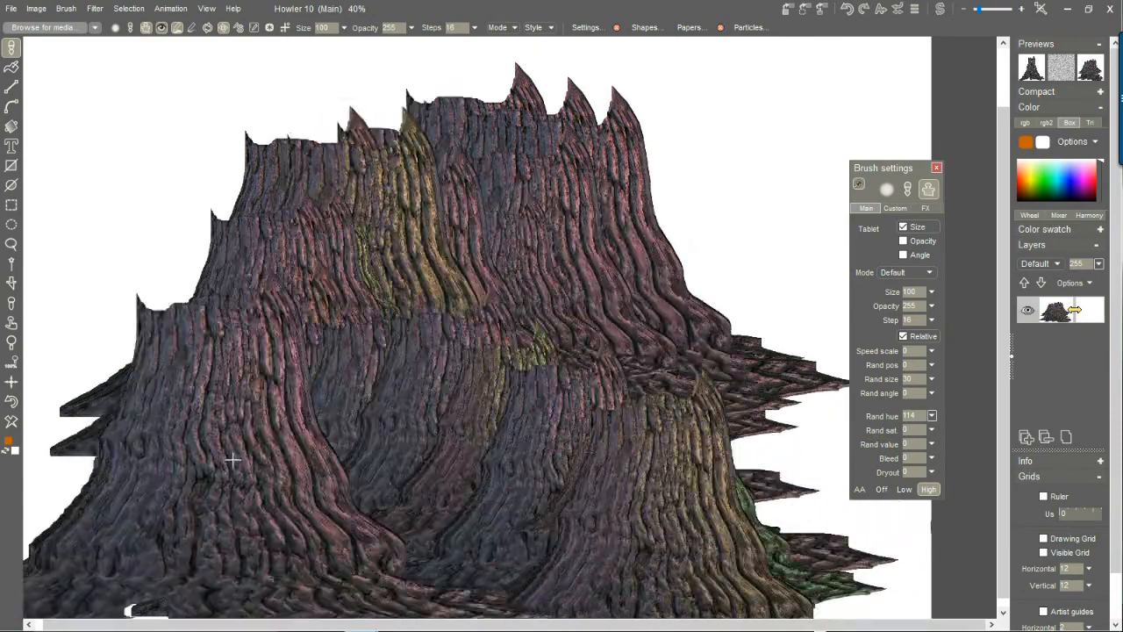
{"action": "left_click", "coordinate": [932, 429]}
{"action": "left_click_drag", "start_coordinate": [935, 432], "coordinate": [890, 444]}
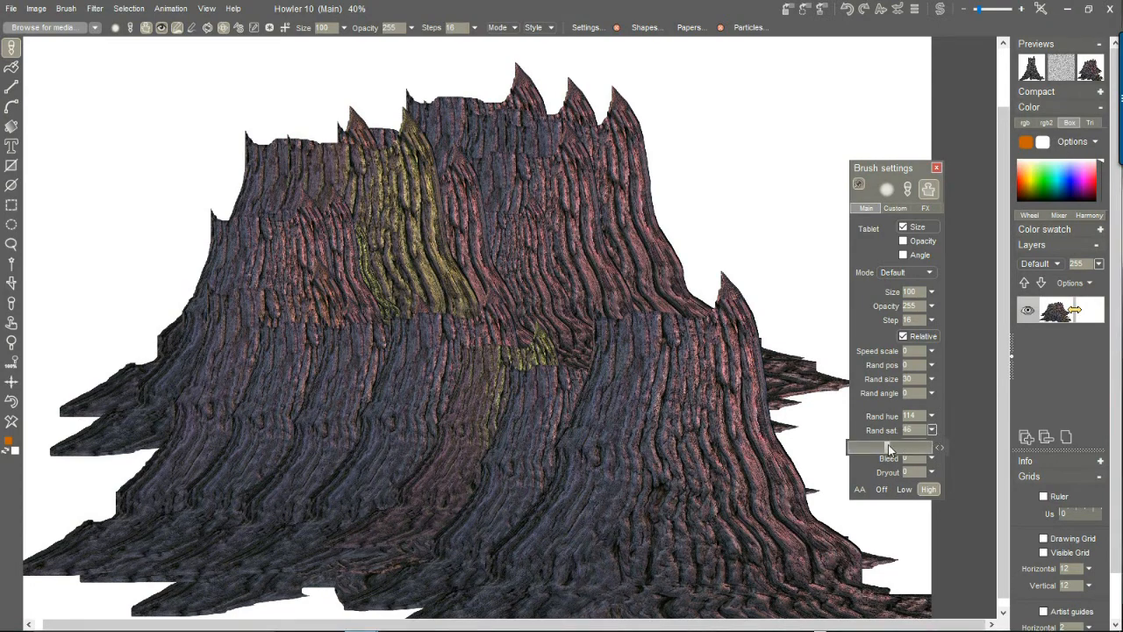
{"action": "mouse_move", "coordinate": [699, 253]}
{"action": "left_mouse_down"}
{"action": "mouse_move", "coordinate": [479, 314]}
{"action": "mouse_move", "coordinate": [241, 442]}
{"action": "mouse_move", "coordinate": [371, 492]}
{"action": "mouse_move", "coordinate": [531, 524]}
{"action": "left_mouse_up"}
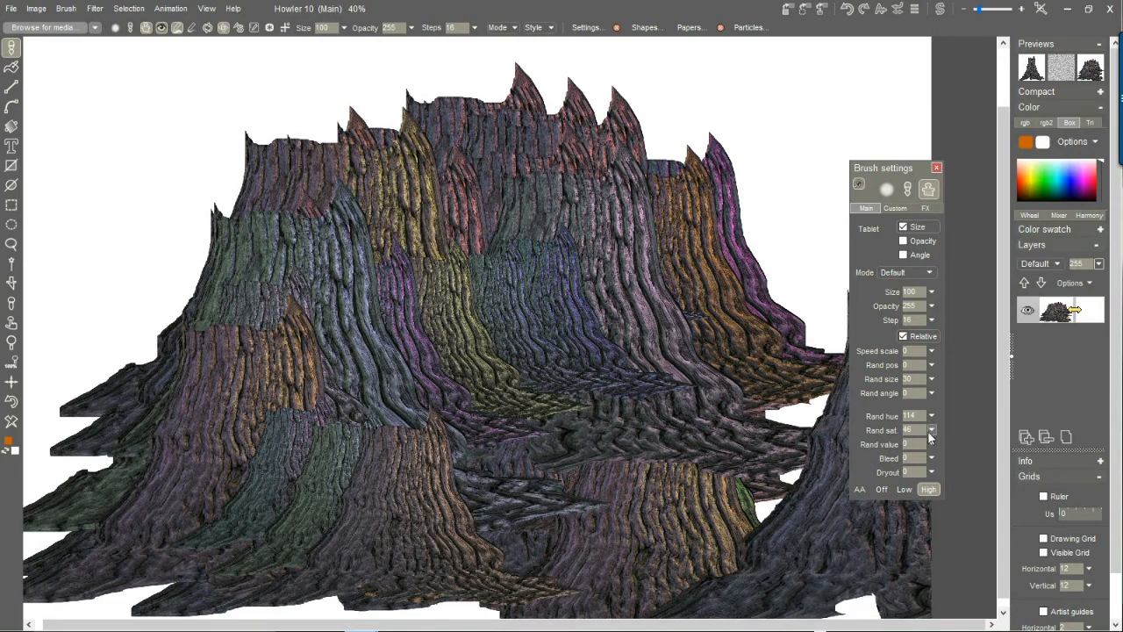
Set the brush's random value to 53, random hue to 15 and random saturation to 18, painting test stumps.
{"action": "left_click", "coordinate": [935, 442]}
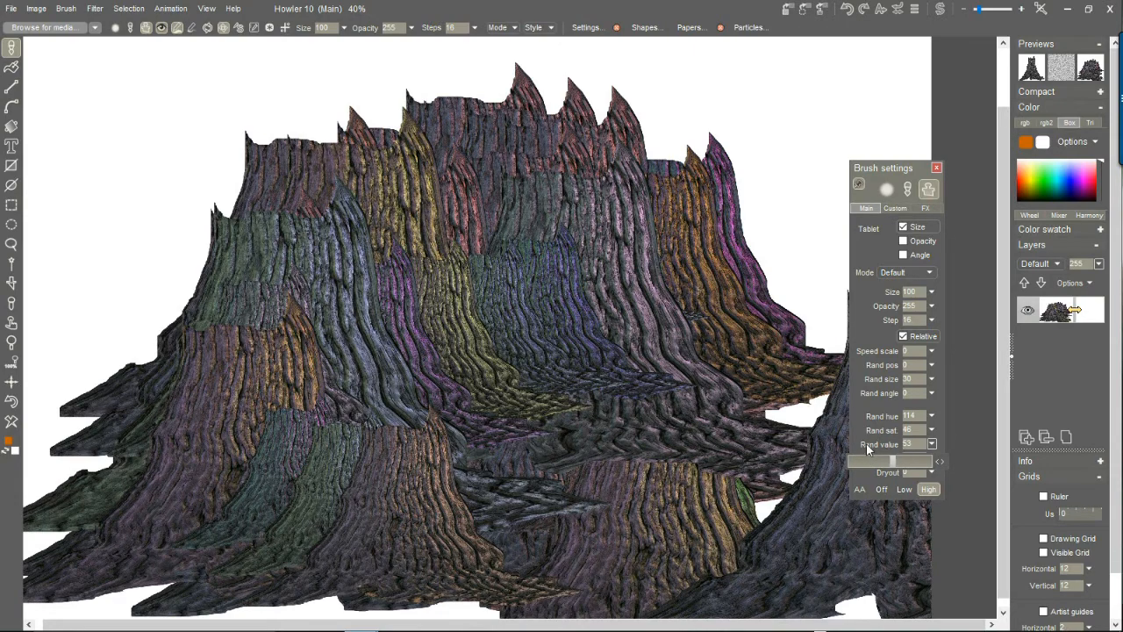
{"action": "mouse_move", "coordinate": [524, 224]}
{"action": "left_mouse_down"}
{"action": "mouse_move", "coordinate": [253, 352]}
{"action": "mouse_move", "coordinate": [260, 458]}
{"action": "mouse_move", "coordinate": [552, 466]}
{"action": "mouse_move", "coordinate": [702, 522]}
{"action": "mouse_move", "coordinate": [665, 511]}
{"action": "mouse_move", "coordinate": [904, 431]}
{"action": "left_mouse_up"}
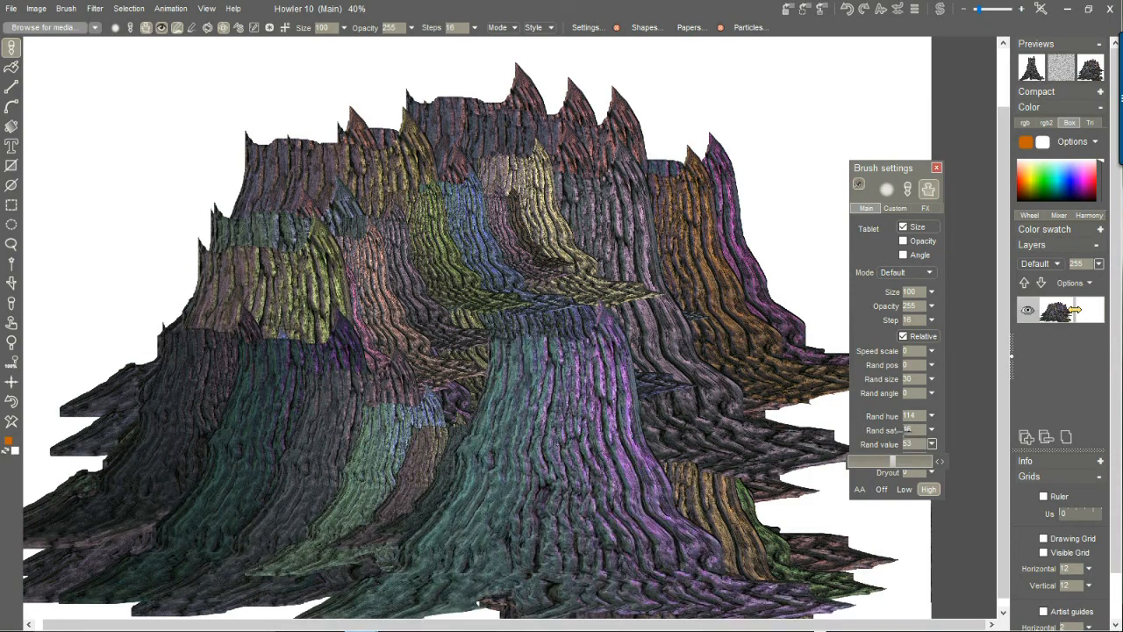
{"action": "left_click", "coordinate": [933, 415]}
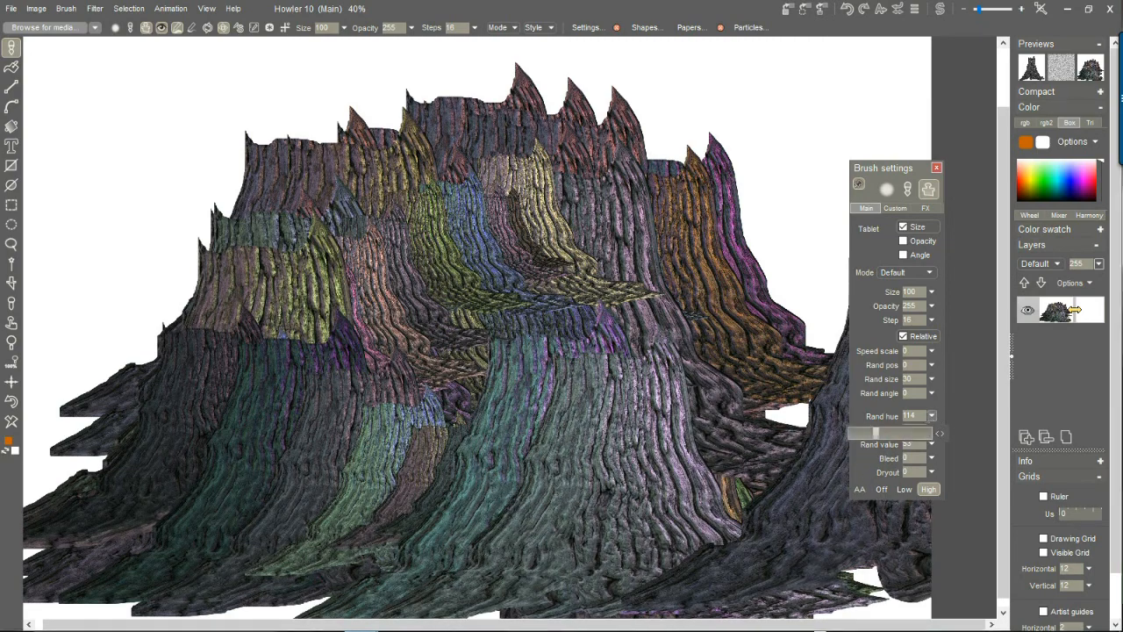
{"action": "left_click", "coordinate": [854, 432]}
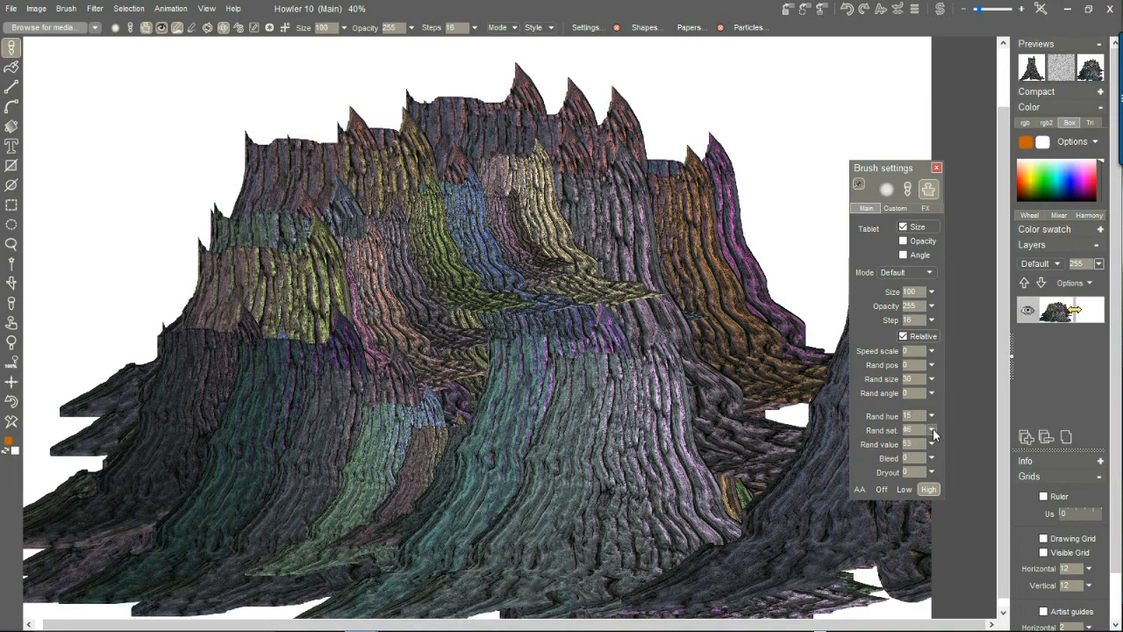
{"action": "left_click", "coordinate": [933, 430]}
{"action": "left_click", "coordinate": [867, 447]}
{"action": "mouse_move", "coordinate": [627, 210]}
{"action": "left_mouse_down"}
{"action": "mouse_move", "coordinate": [325, 311]}
{"action": "mouse_move", "coordinate": [209, 423]}
{"action": "mouse_move", "coordinate": [295, 465]}
{"action": "mouse_move", "coordinate": [554, 503]}
{"action": "mouse_move", "coordinate": [607, 496]}
{"action": "mouse_move", "coordinate": [525, 446]}
{"action": "mouse_move", "coordinate": [207, 449]}
{"action": "mouse_move", "coordinate": [61, 474]}
{"action": "left_mouse_up"}
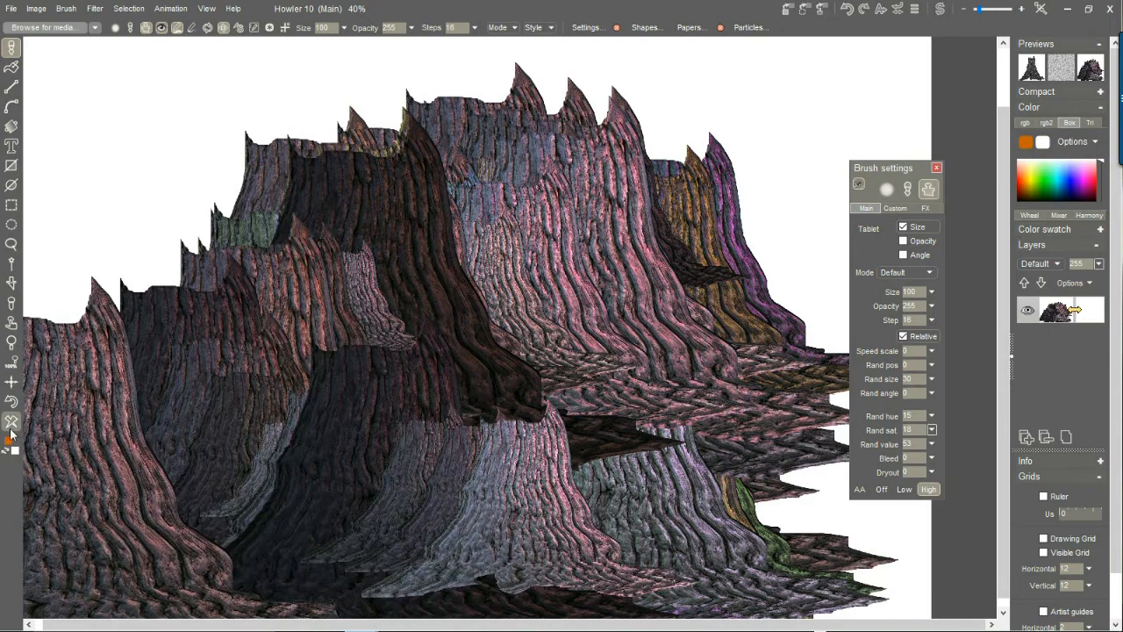
Clear the canvas and store a manageable copy of the current stump brush.
{"action": "left_click", "coordinate": [11, 424]}
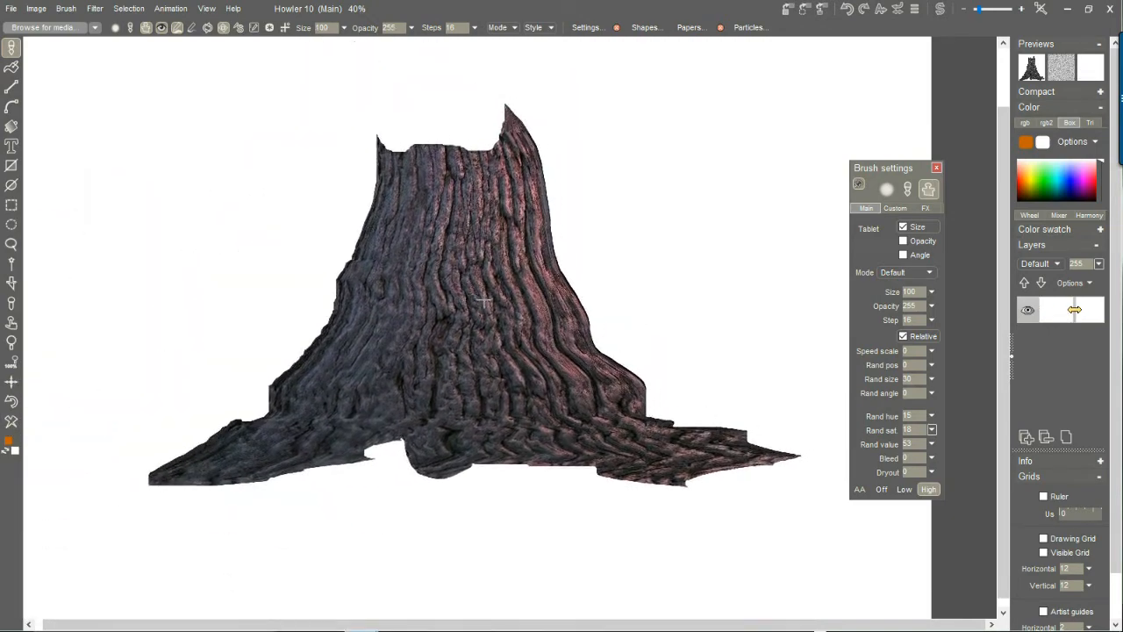
{"action": "left_click", "coordinate": [66, 9]}
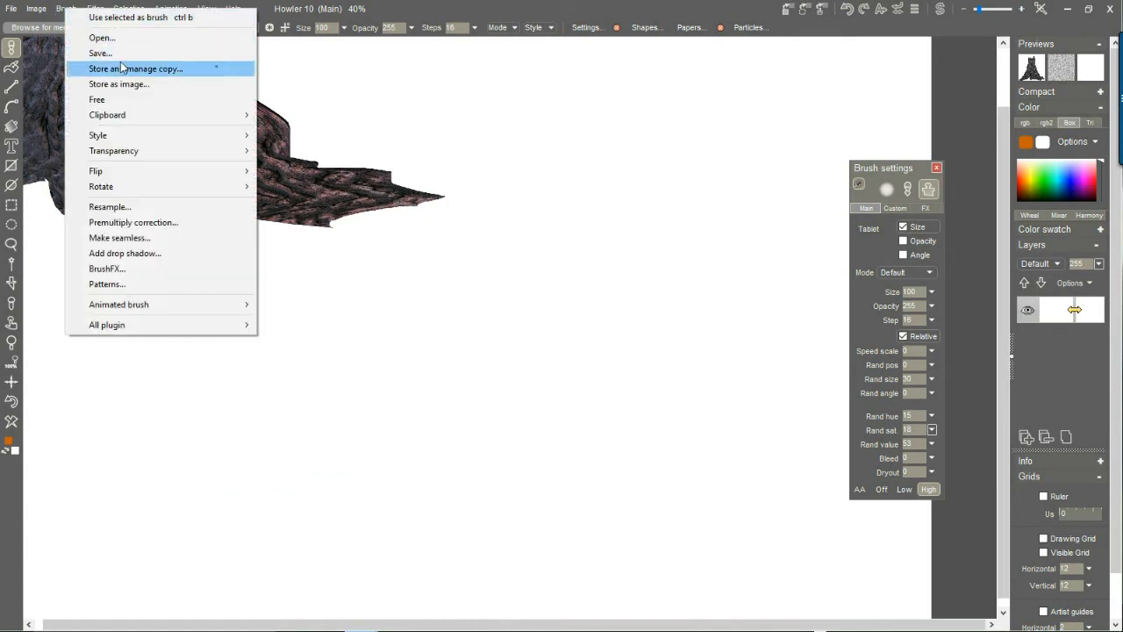
{"action": "left_click", "coordinate": [150, 68]}
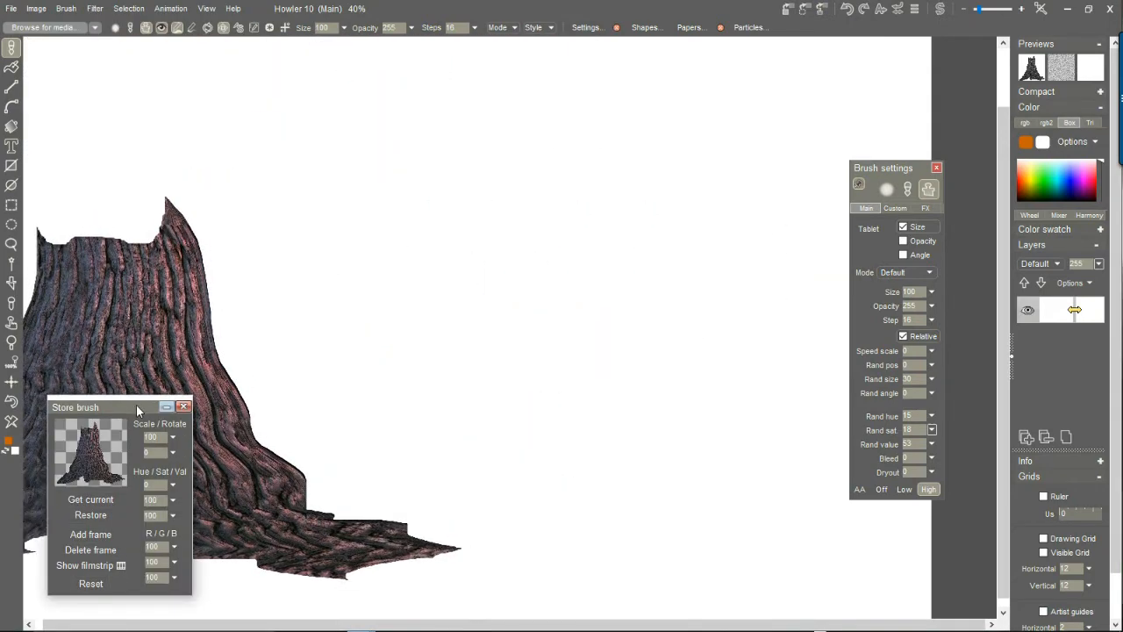
Scale the stored stump brush to 9 and paint a winding row of small, closely spaced stumps.
{"action": "left_click", "coordinate": [174, 438]}
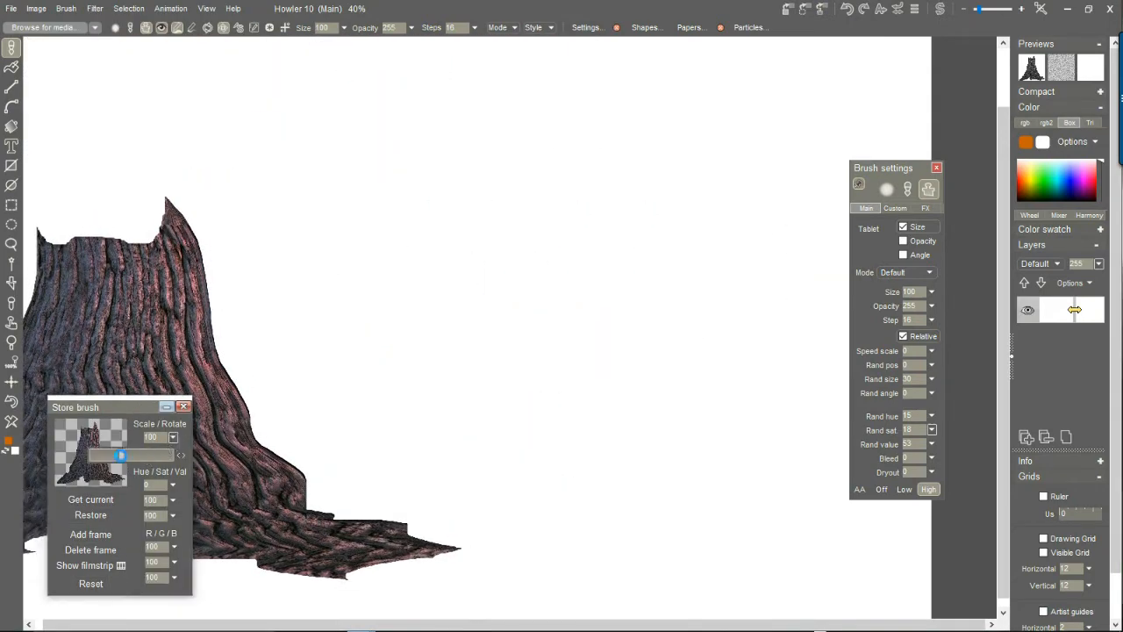
{"action": "left_click_drag", "start_coordinate": [109, 463], "coordinate": [107, 463]}
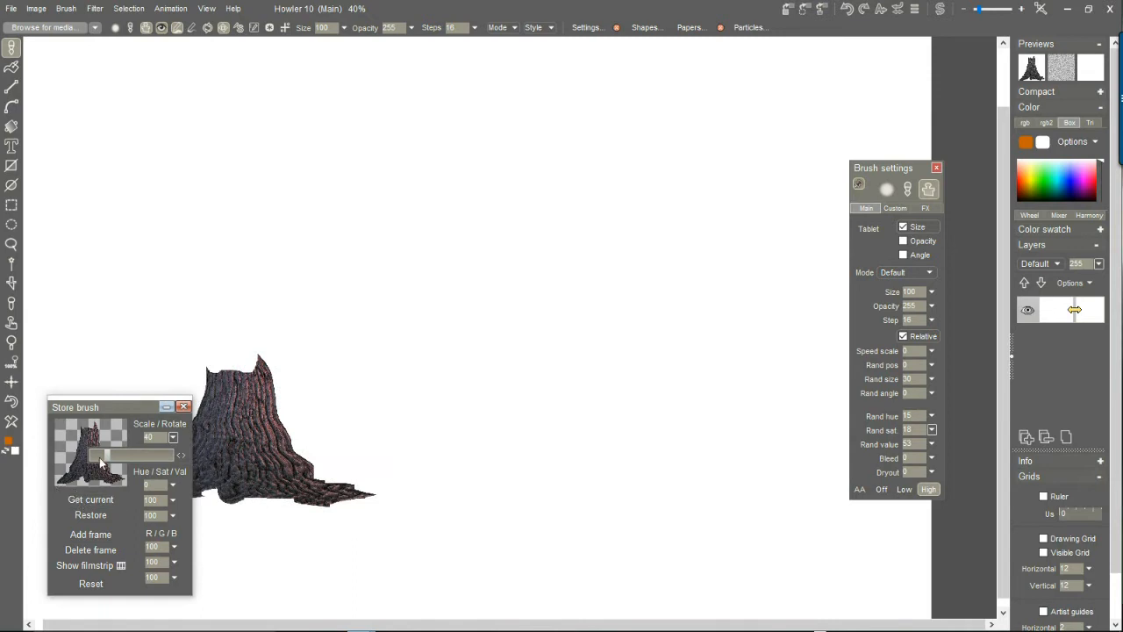
{"action": "mouse_move", "coordinate": [708, 221]}
{"action": "left_mouse_down"}
{"action": "mouse_move", "coordinate": [511, 291]}
{"action": "mouse_move", "coordinate": [241, 319]}
{"action": "mouse_move", "coordinate": [186, 450]}
{"action": "left_mouse_up"}
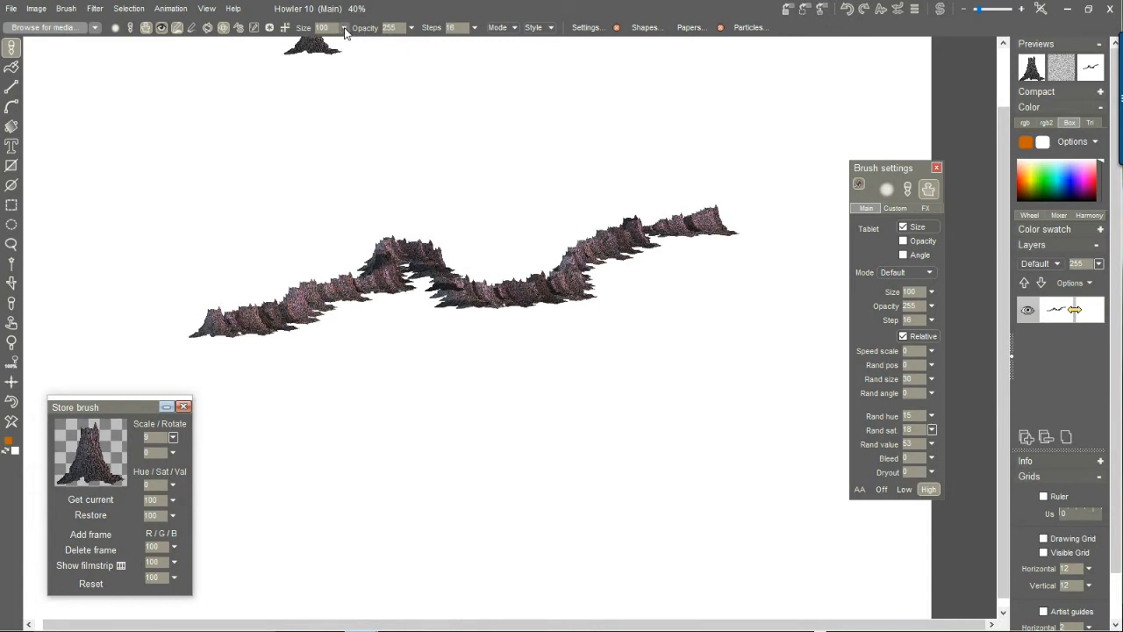
Set the brush step to 78 and paint a looping row of more widely spaced stumps.
{"action": "left_click", "coordinate": [474, 29]}
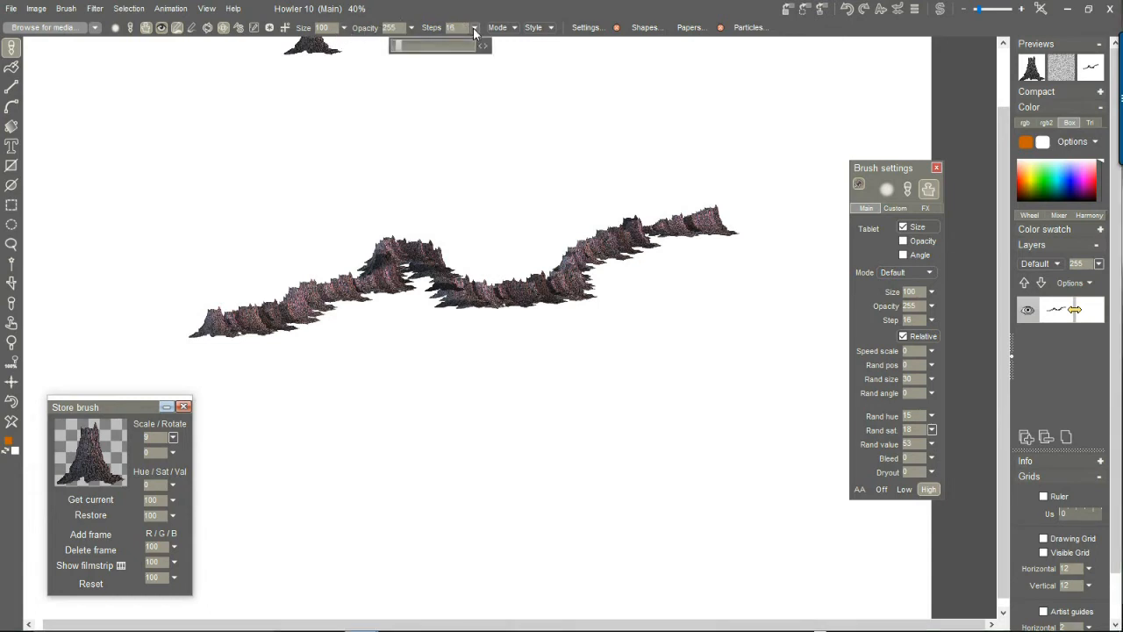
{"action": "left_click_drag", "start_coordinate": [421, 49], "coordinate": [414, 48]}
{"action": "mouse_move", "coordinate": [625, 195]}
{"action": "left_mouse_down"}
{"action": "mouse_move", "coordinate": [514, 193]}
{"action": "mouse_move", "coordinate": [211, 226]}
{"action": "mouse_move", "coordinate": [537, 255]}
{"action": "left_mouse_up"}
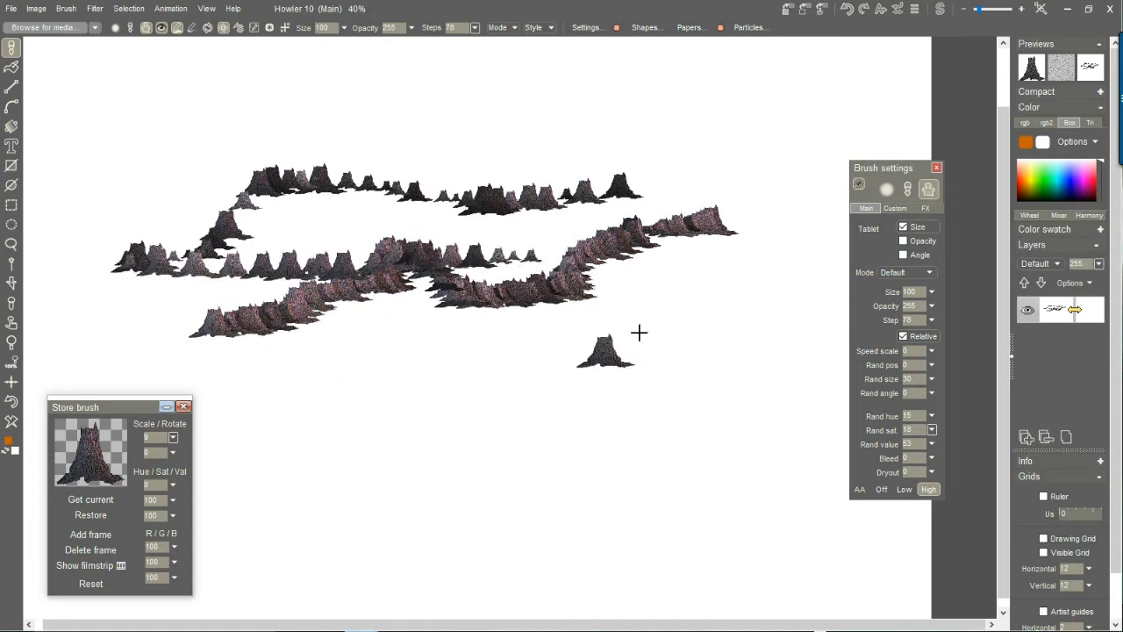
Set the brush step to 146 and paint two more rows of separated stumps below the existing ones.
{"action": "left_click", "coordinate": [474, 29]}
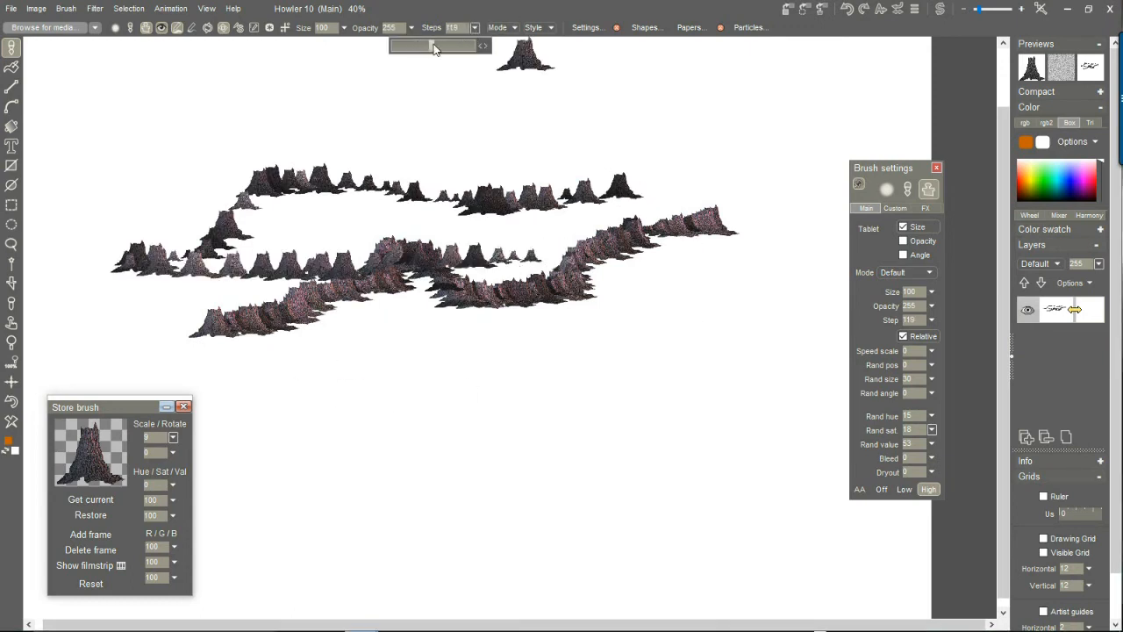
{"action": "left_click_drag", "start_coordinate": [434, 48], "coordinate": [449, 49]}
{"action": "mouse_move", "coordinate": [732, 272]}
{"action": "left_mouse_down"}
{"action": "mouse_move", "coordinate": [509, 356]}
{"action": "mouse_move", "coordinate": [319, 401]}
{"action": "left_mouse_up"}
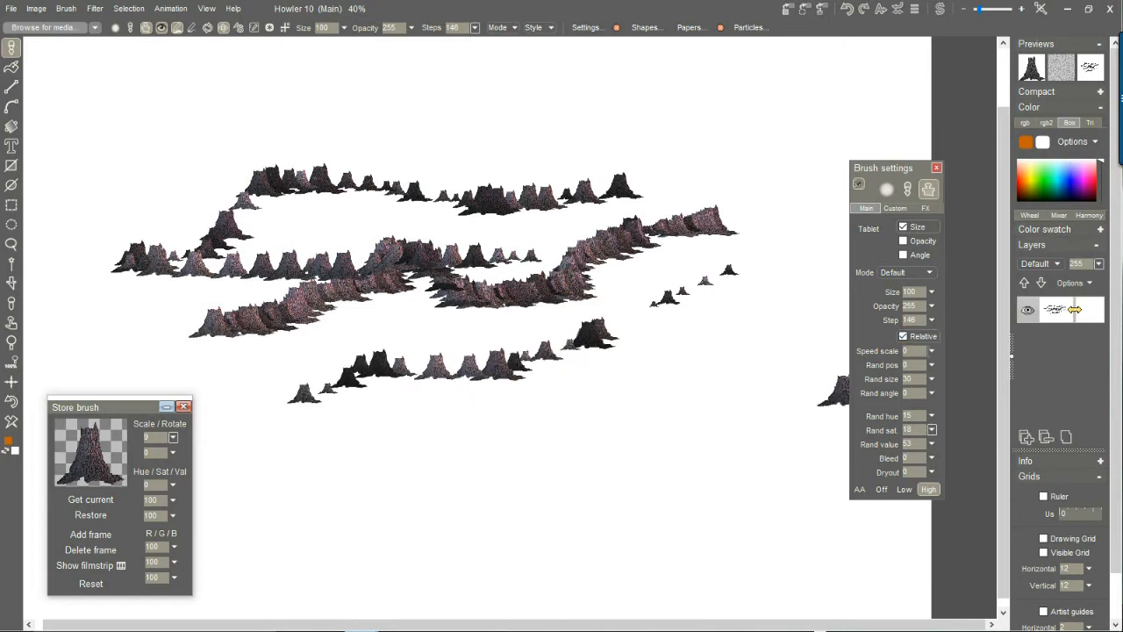
{"action": "mouse_move", "coordinate": [790, 296]}
{"action": "left_mouse_down"}
{"action": "mouse_move", "coordinate": [636, 387]}
{"action": "mouse_move", "coordinate": [367, 436]}
{"action": "left_mouse_up"}
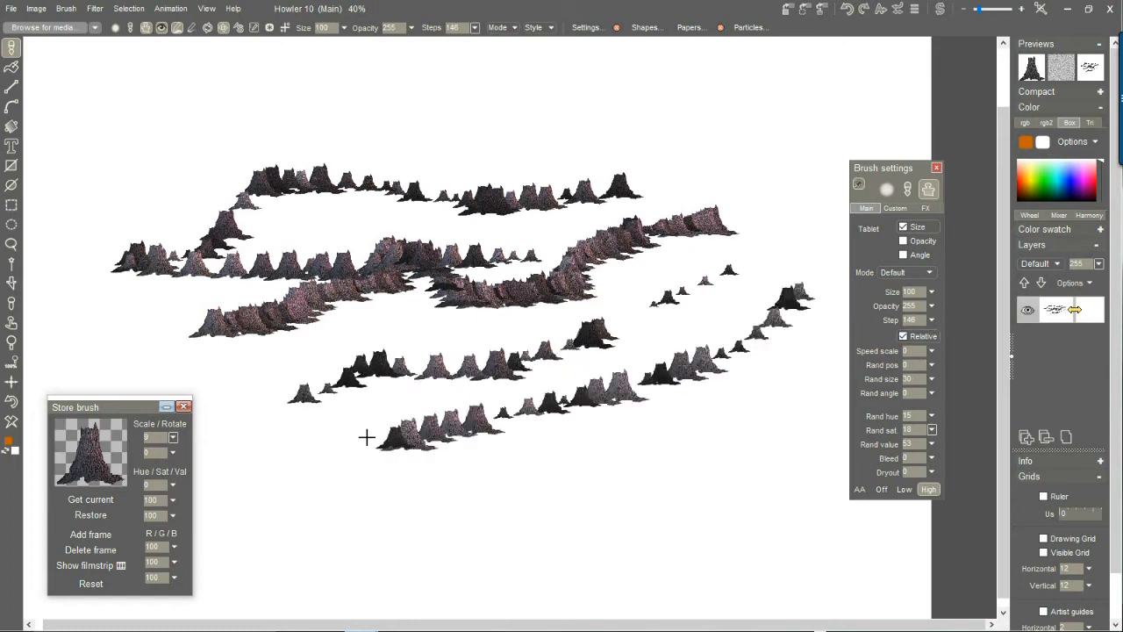
Set the brush's random position to 46 and paint scattered stump rows, clearing the canvas between test strokes.
{"action": "left_click", "coordinate": [931, 365]}
{"action": "mouse_move", "coordinate": [780, 196]}
{"action": "left_mouse_down"}
{"action": "mouse_move", "coordinate": [679, 281]}
{"action": "mouse_move", "coordinate": [525, 316]}
{"action": "left_mouse_up"}
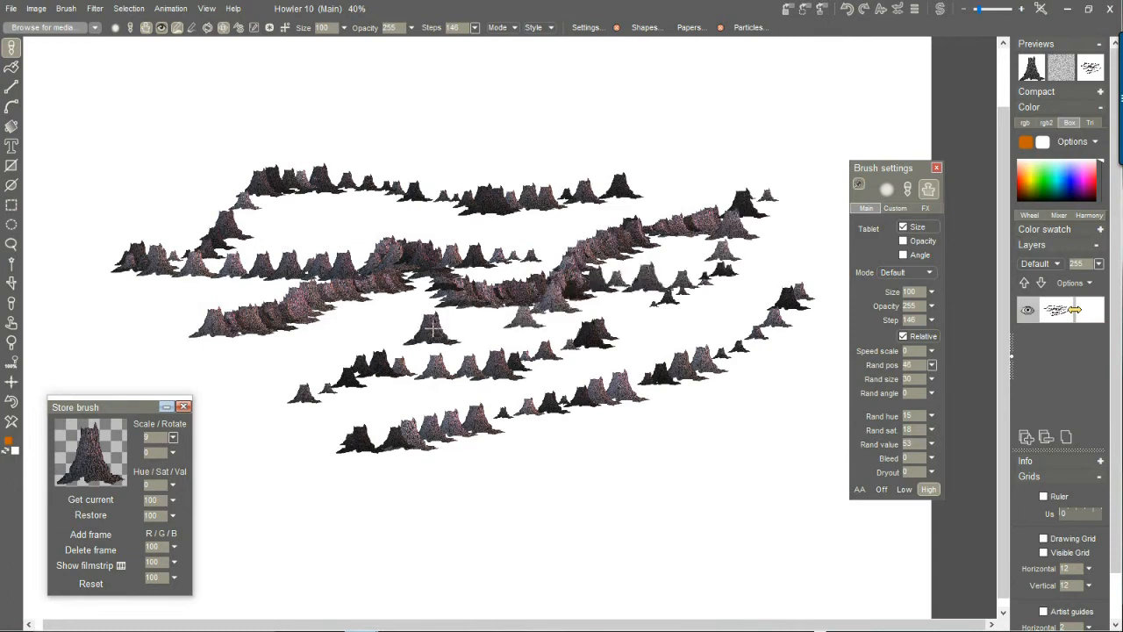
{"action": "left_click", "coordinate": [11, 424]}
{"action": "mouse_move", "coordinate": [206, 221]}
{"action": "left_mouse_down"}
{"action": "mouse_move", "coordinate": [430, 219]}
{"action": "mouse_move", "coordinate": [436, 274]}
{"action": "mouse_move", "coordinate": [188, 271]}
{"action": "mouse_move", "coordinate": [445, 336]}
{"action": "mouse_move", "coordinate": [580, 349]}
{"action": "left_mouse_up"}
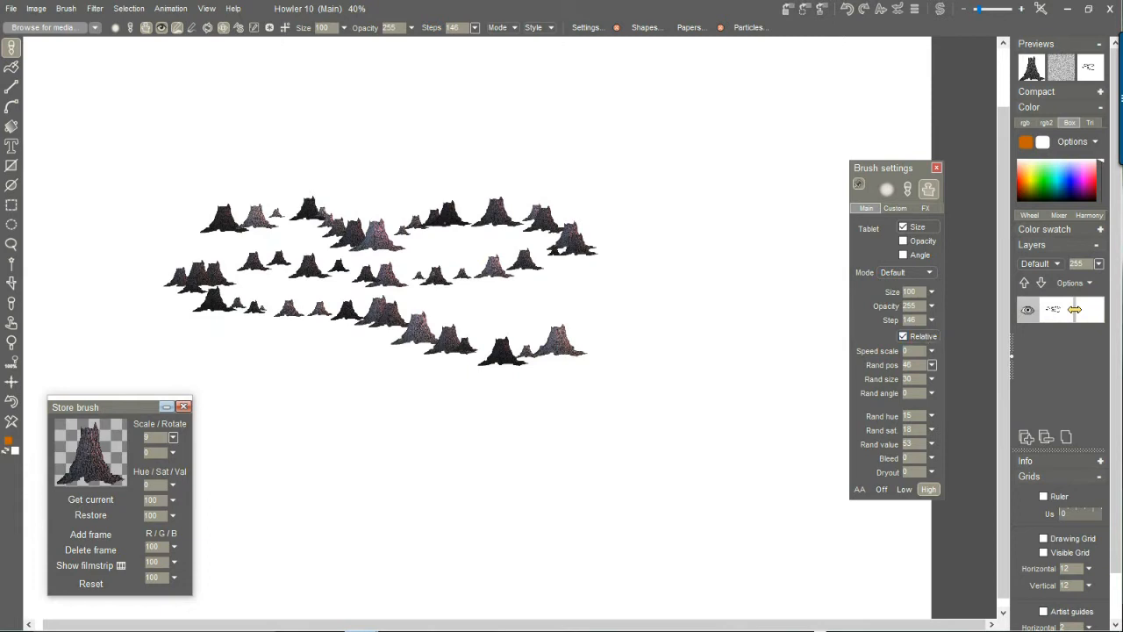
Set the brush's random position to 94 and, after a test stroke, paint scattered small stumps on a cleared canvas.
{"action": "left_click", "coordinate": [932, 366]}
{"action": "left_click", "coordinate": [926, 384]}
{"action": "mouse_move", "coordinate": [721, 230]}
{"action": "left_mouse_down"}
{"action": "mouse_move", "coordinate": [514, 316]}
{"action": "mouse_move", "coordinate": [707, 378]}
{"action": "mouse_move", "coordinate": [272, 388]}
{"action": "left_mouse_up"}
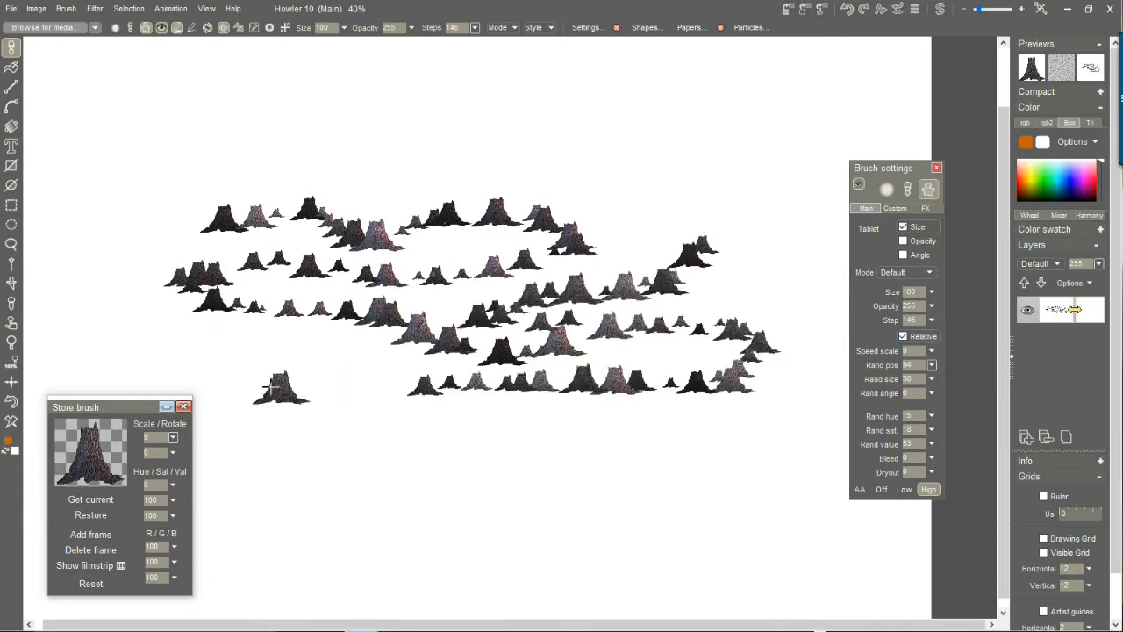
{"action": "left_click", "coordinate": [11, 423]}
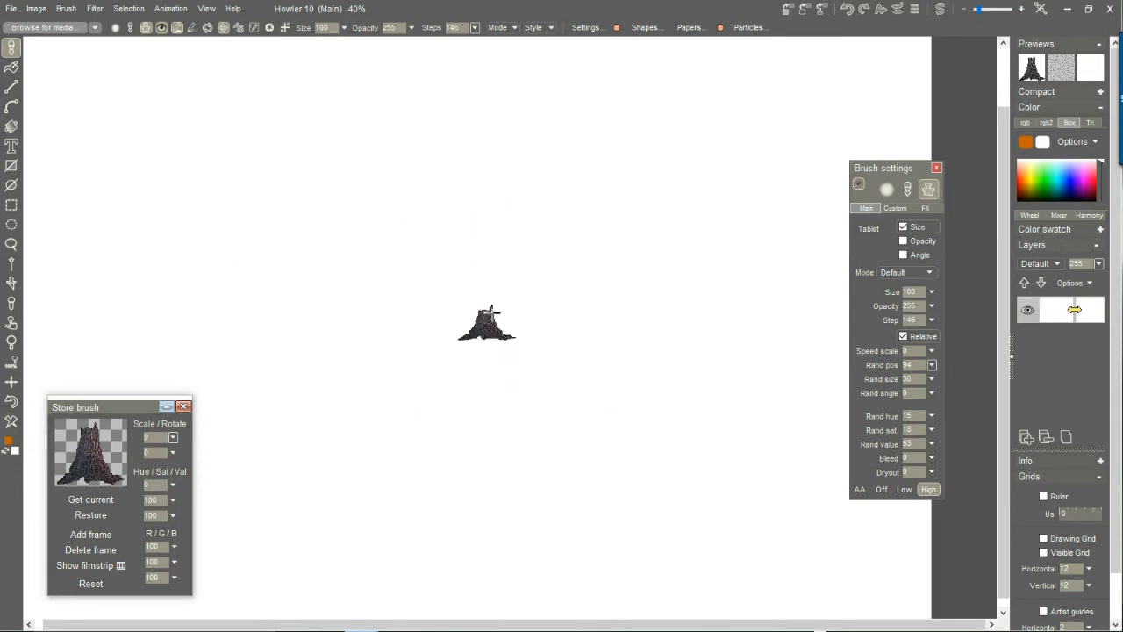
{"action": "mouse_move", "coordinate": [737, 226]}
{"action": "left_mouse_down"}
{"action": "mouse_move", "coordinate": [383, 230]}
{"action": "mouse_move", "coordinate": [785, 273]}
{"action": "mouse_move", "coordinate": [492, 314]}
{"action": "mouse_move", "coordinate": [421, 309]}
{"action": "left_mouse_up"}
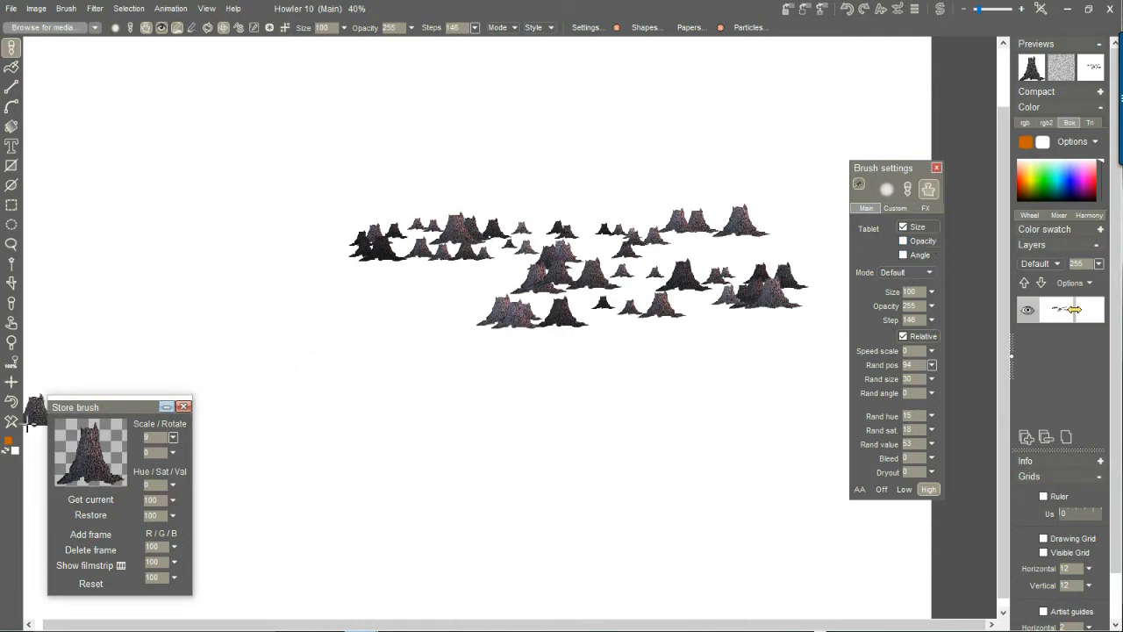
Move the stored brush dialog away from the painting area and scale the stump brush to 26.
{"action": "mouse_move", "coordinate": [106, 405]}
{"action": "left_mouse_down"}
{"action": "mouse_move", "coordinate": [467, 297]}
{"action": "mouse_move", "coordinate": [839, 44]}
{"action": "mouse_move", "coordinate": [858, 64]}
{"action": "left_mouse_up"}
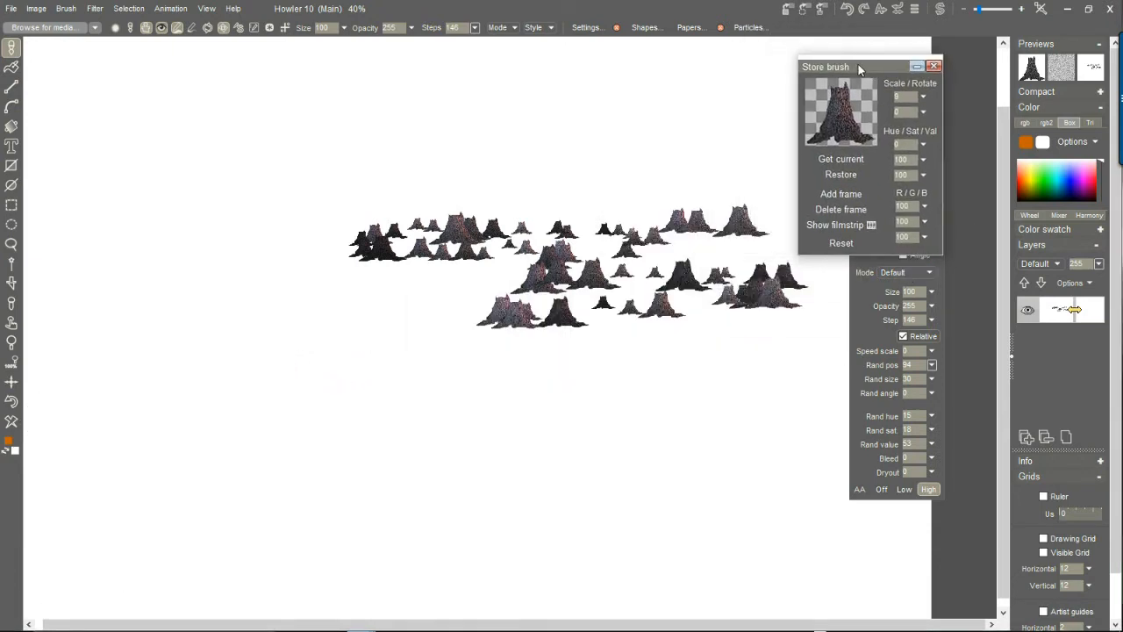
{"action": "left_click", "coordinate": [925, 97]}
{"action": "left_click", "coordinate": [865, 114]}
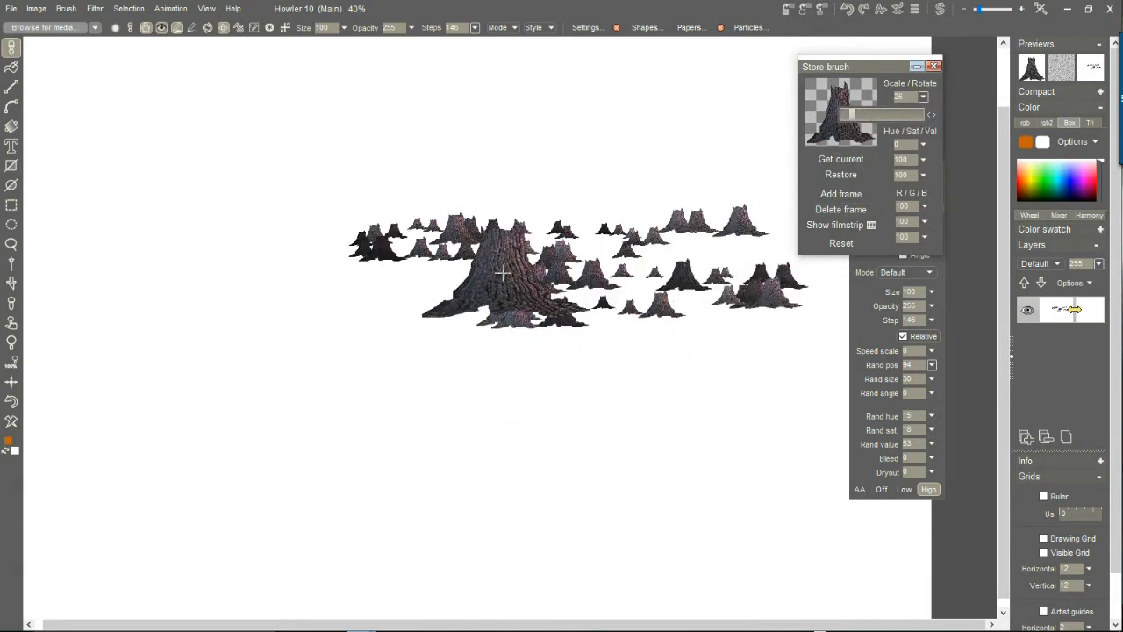
Paint a row of medium stumps below the existing ones, then scale the stored brush to 65 and paint large foreground stumps.
{"action": "mouse_move", "coordinate": [193, 294]}
{"action": "left_mouse_down"}
{"action": "mouse_move", "coordinate": [381, 326]}
{"action": "mouse_move", "coordinate": [773, 323]}
{"action": "left_mouse_up"}
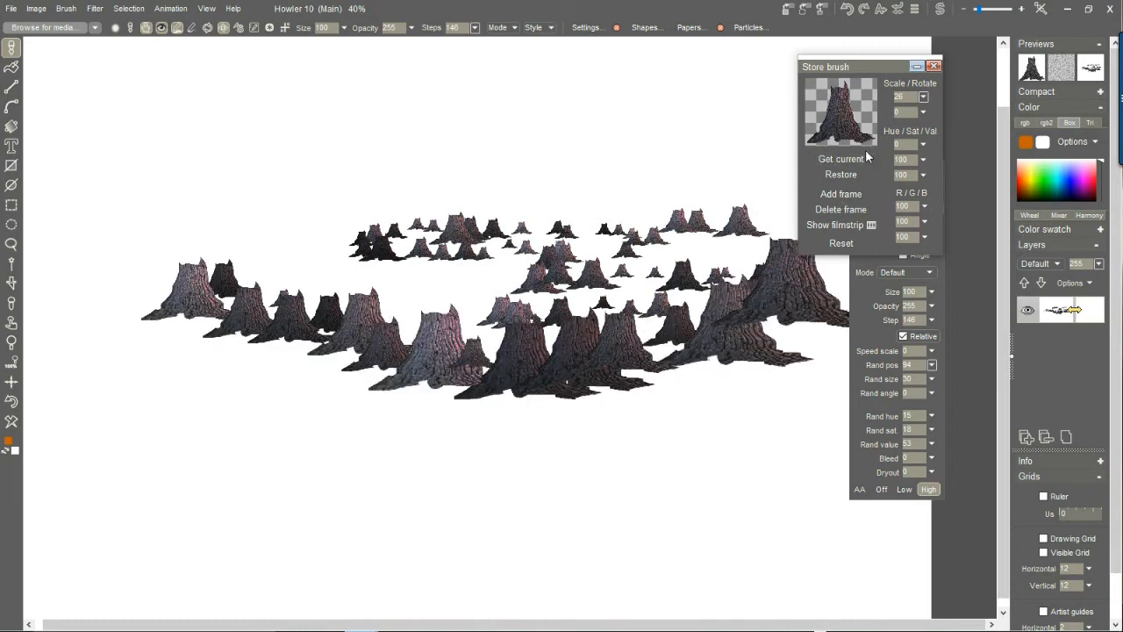
{"action": "left_click", "coordinate": [923, 97]}
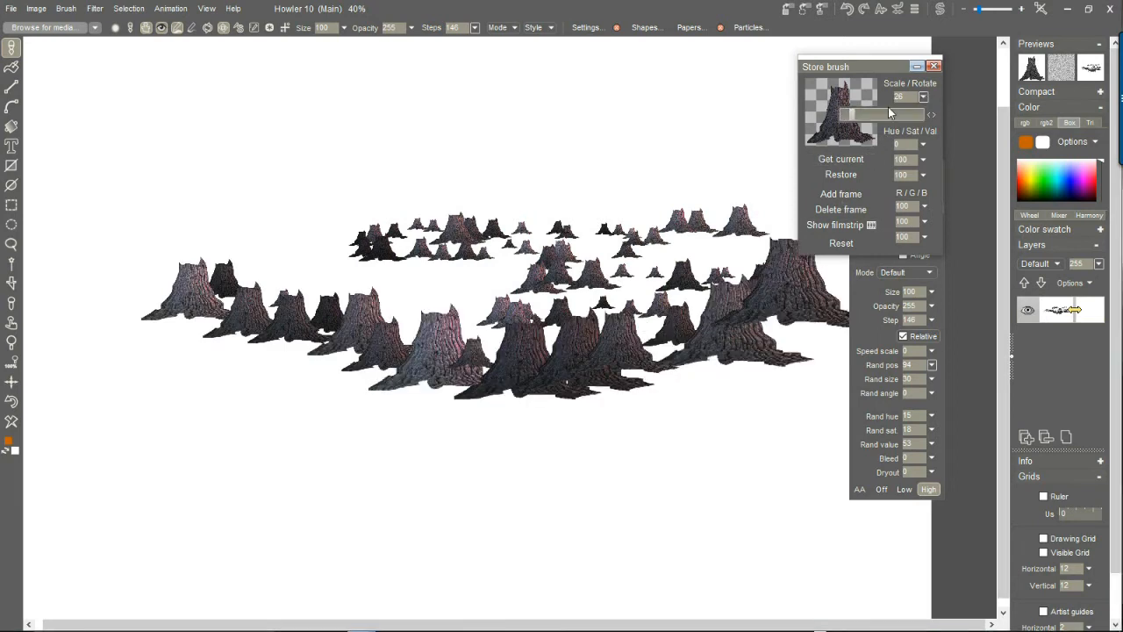
{"action": "mouse_move", "coordinate": [97, 430]}
{"action": "left_mouse_down"}
{"action": "mouse_move", "coordinate": [833, 534]}
{"action": "mouse_move", "coordinate": [847, 548]}
{"action": "left_mouse_up"}
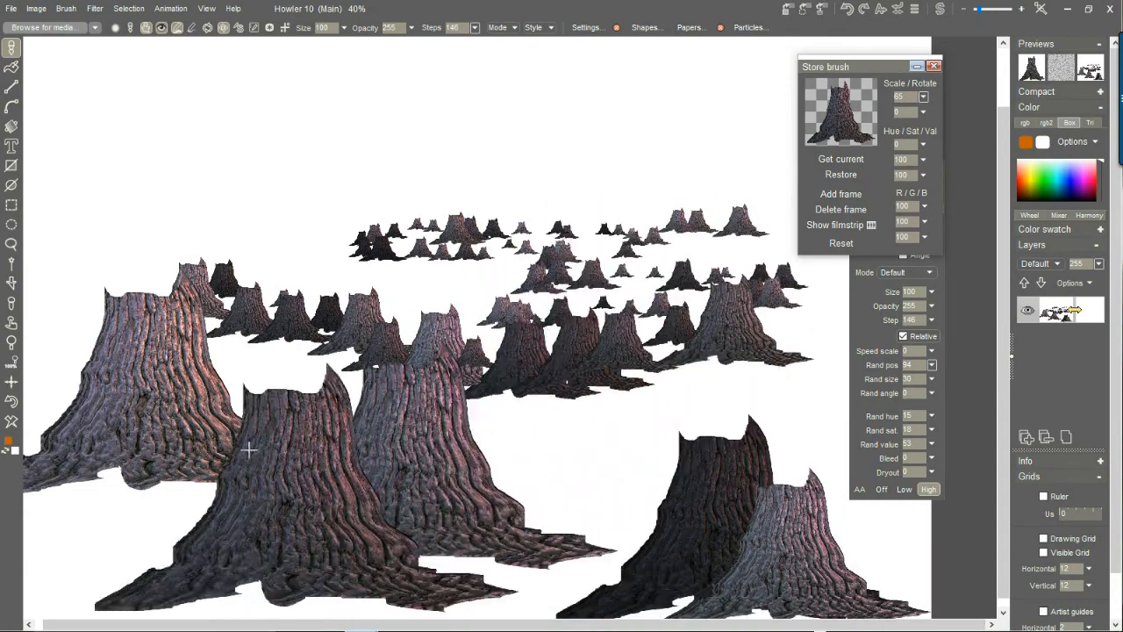
{"action": "mouse_move", "coordinate": [163, 589]}
{"action": "left_mouse_down"}
{"action": "mouse_move", "coordinate": [349, 518]}
{"action": "mouse_move", "coordinate": [918, 561]}
{"action": "mouse_move", "coordinate": [750, 379]}
{"action": "left_mouse_up"}
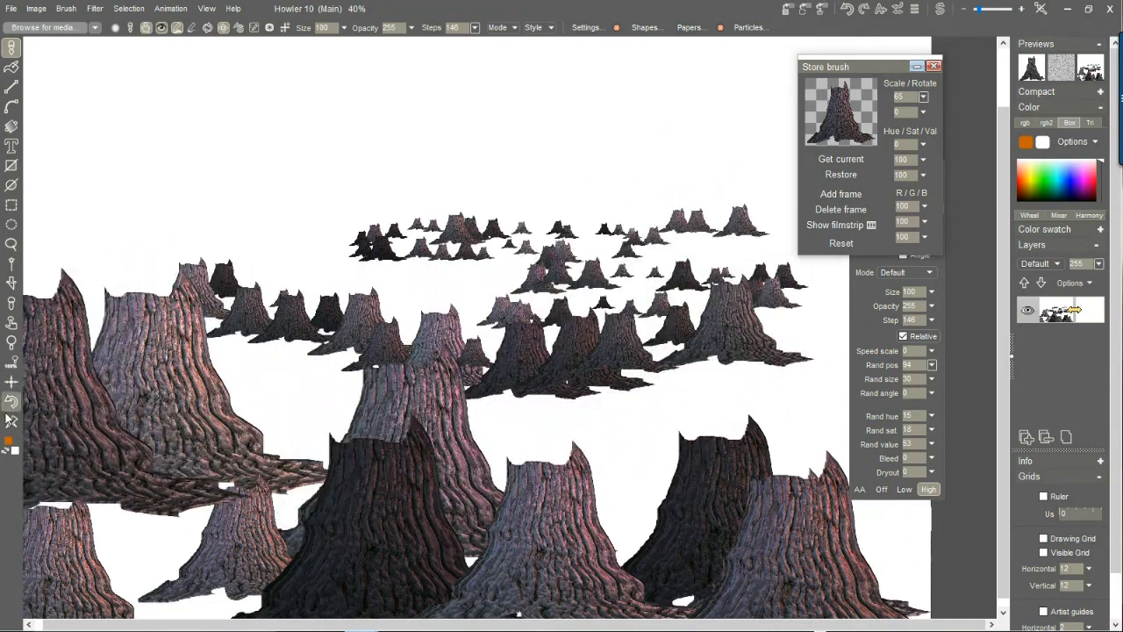
Clear the canvas, move the stored brush dialog away from the painting area and paint a diagonal line of large stumps.
{"action": "left_click", "coordinate": [10, 421]}
{"action": "mouse_move", "coordinate": [894, 69]}
{"action": "left_mouse_down"}
{"action": "mouse_move", "coordinate": [851, 108]}
{"action": "mouse_move", "coordinate": [878, 303]}
{"action": "mouse_move", "coordinate": [934, 349]}
{"action": "left_mouse_up"}
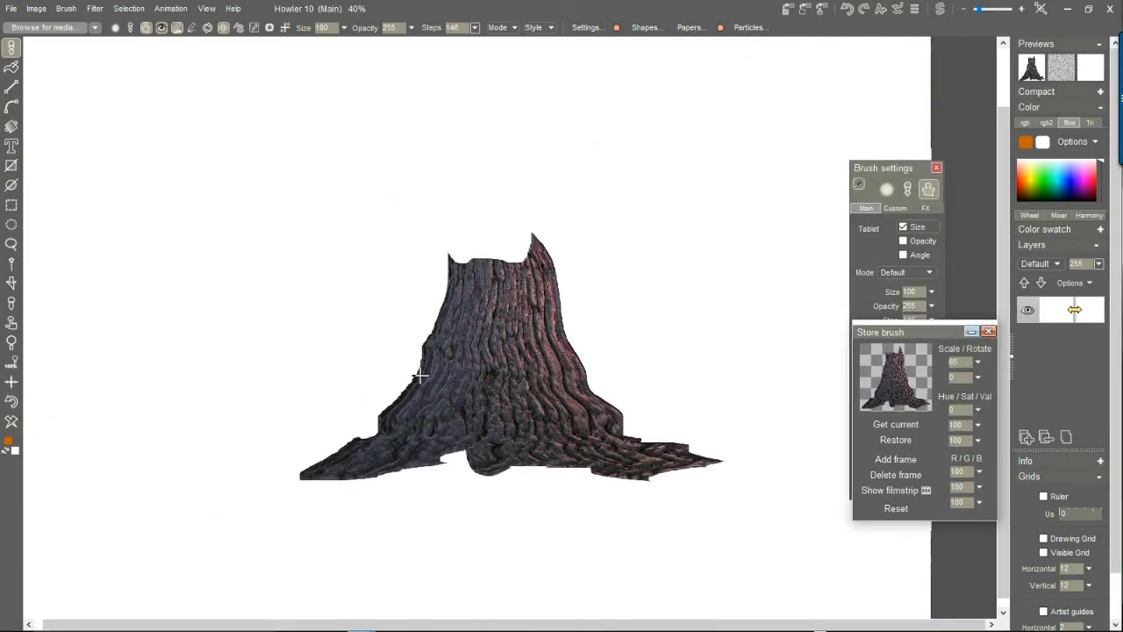
{"action": "mouse_move", "coordinate": [175, 493]}
{"action": "left_mouse_down"}
{"action": "mouse_move", "coordinate": [321, 358]}
{"action": "mouse_move", "coordinate": [630, 110]}
{"action": "mouse_move", "coordinate": [742, 60]}
{"action": "left_mouse_up"}
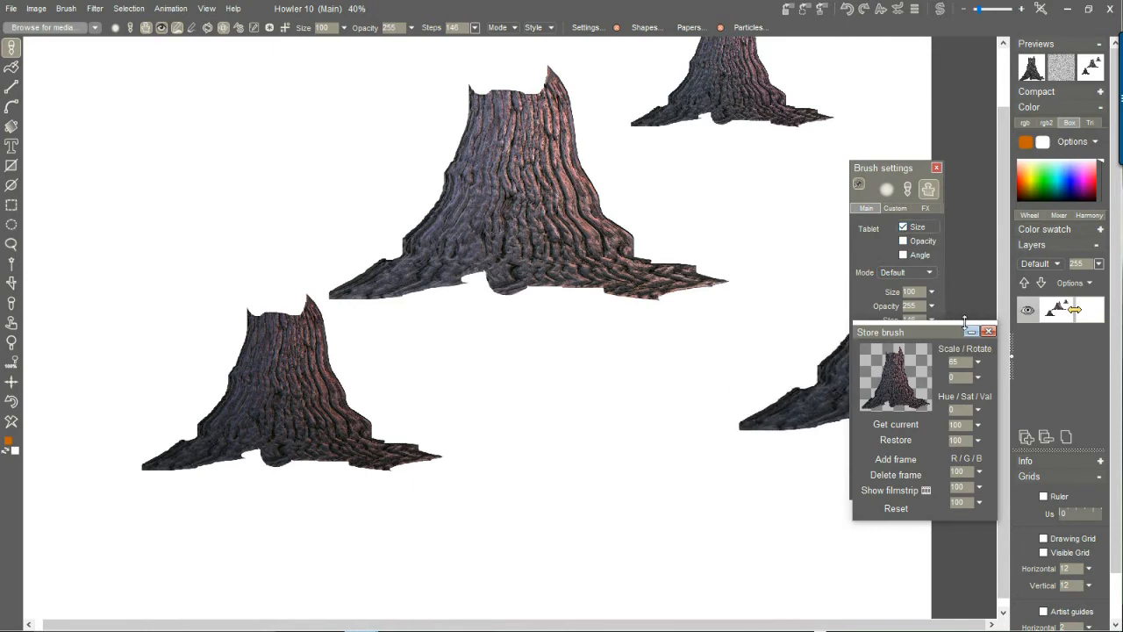
Scale the stored stump brush to 21 and paint two diagonal rows of small stumps on a cleared canvas.
{"action": "left_click", "coordinate": [979, 362]}
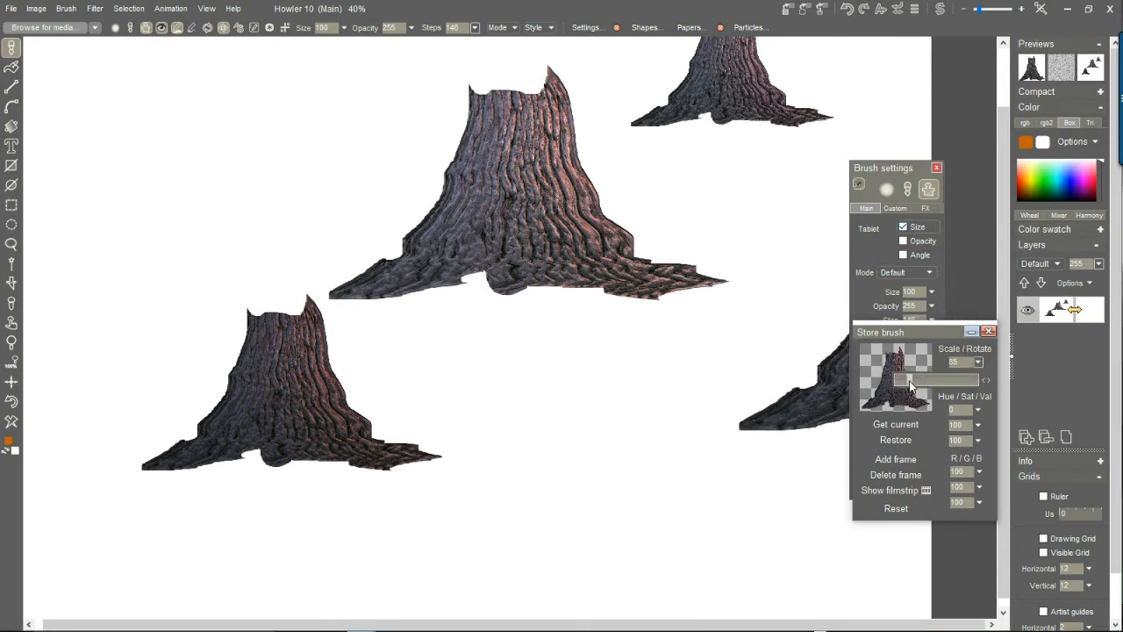
{"action": "left_click_drag", "start_coordinate": [906, 391], "coordinate": [905, 394]}
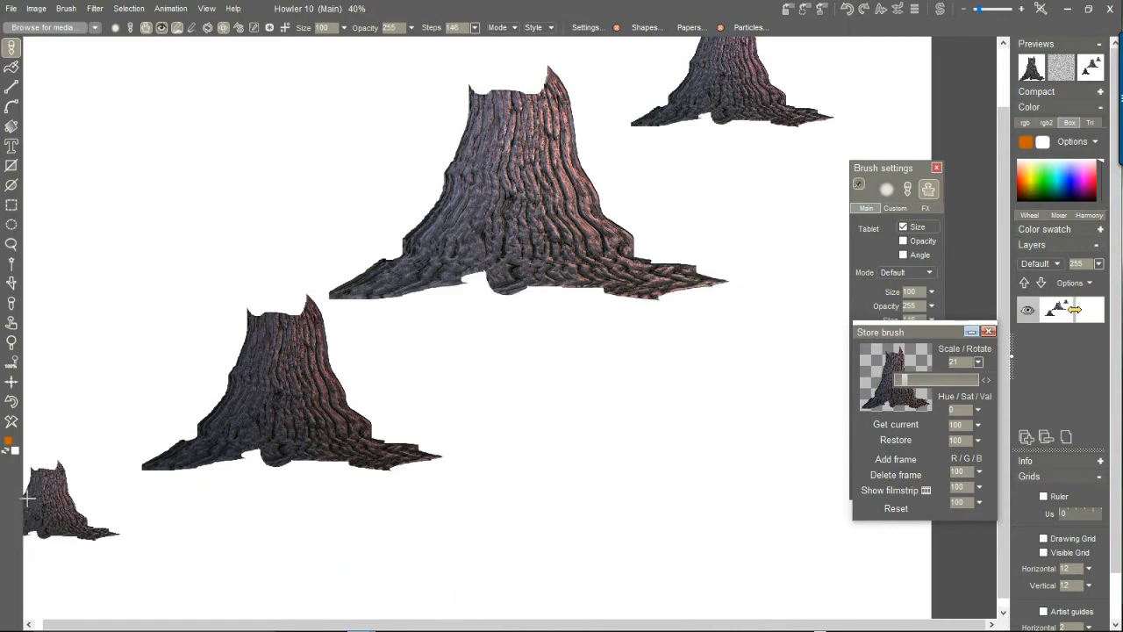
{"action": "left_click", "coordinate": [15, 423]}
{"action": "mouse_move", "coordinate": [214, 476]}
{"action": "left_mouse_down"}
{"action": "mouse_move", "coordinate": [240, 442]}
{"action": "mouse_move", "coordinate": [614, 145]}
{"action": "mouse_move", "coordinate": [720, 80]}
{"action": "left_mouse_up"}
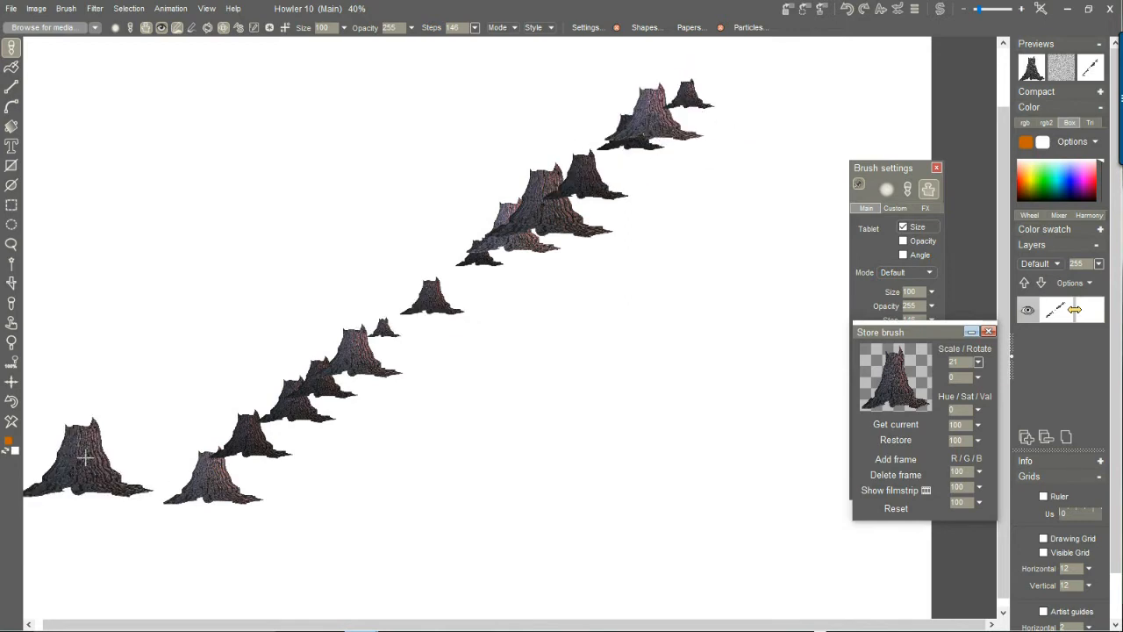
{"action": "mouse_move", "coordinate": [829, 87]}
{"action": "left_mouse_down"}
{"action": "mouse_move", "coordinate": [527, 376]}
{"action": "mouse_move", "coordinate": [233, 559]}
{"action": "left_mouse_up"}
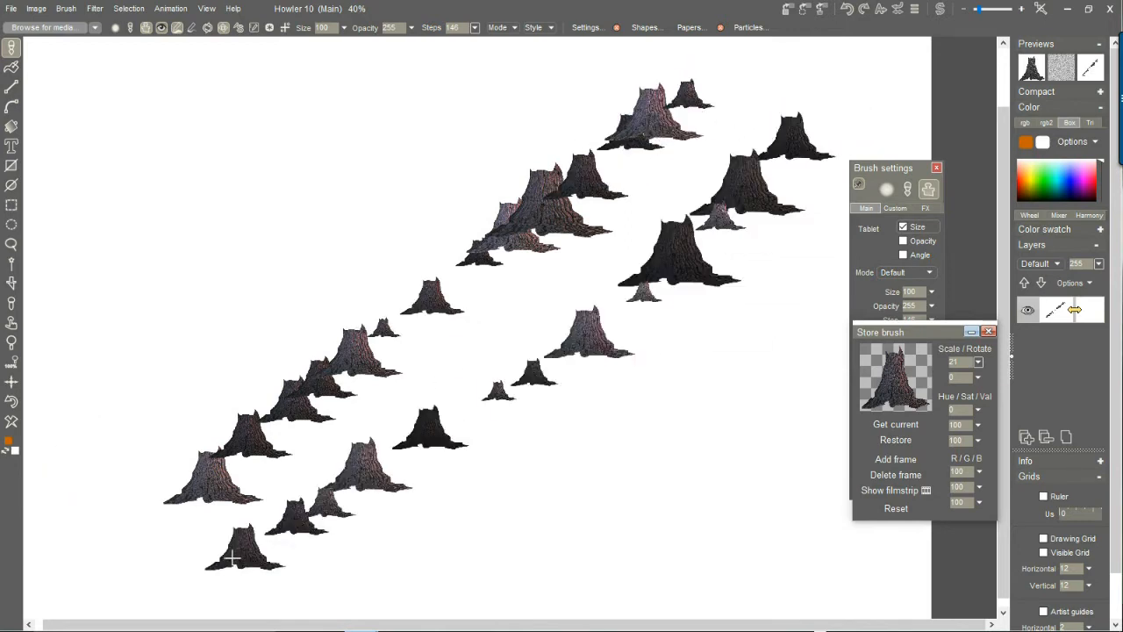
Clear the canvas, open Post correction beside the painting area and bend its falling curve downward at the midpoint.
{"action": "left_click", "coordinate": [10, 424]}
{"action": "left_click", "coordinate": [206, 8]}
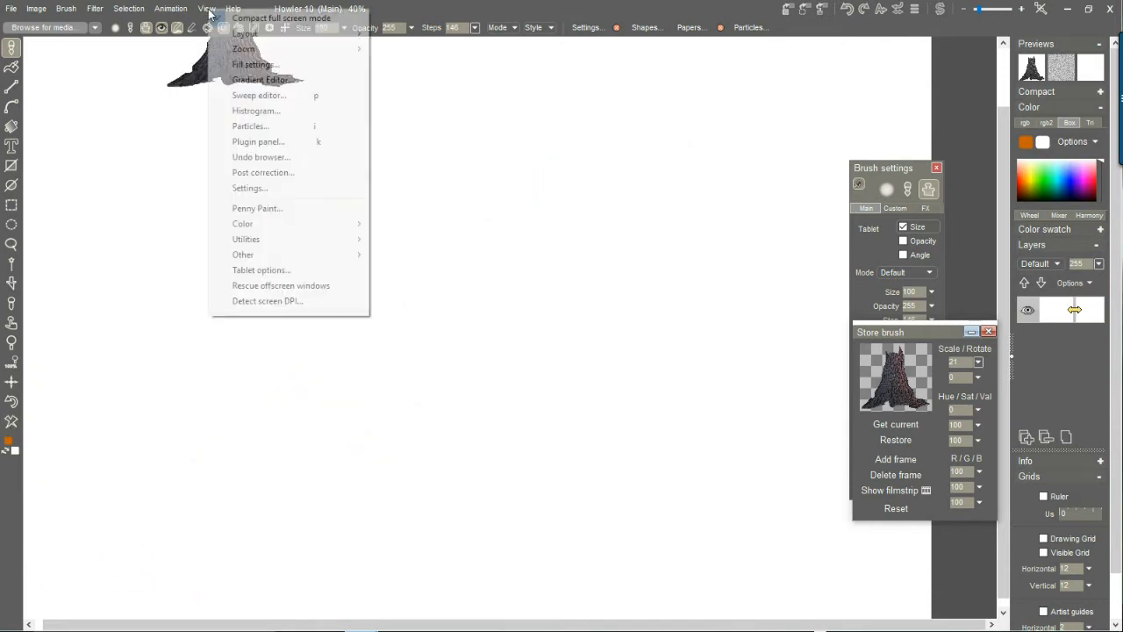
{"action": "left_click", "coordinate": [280, 175]}
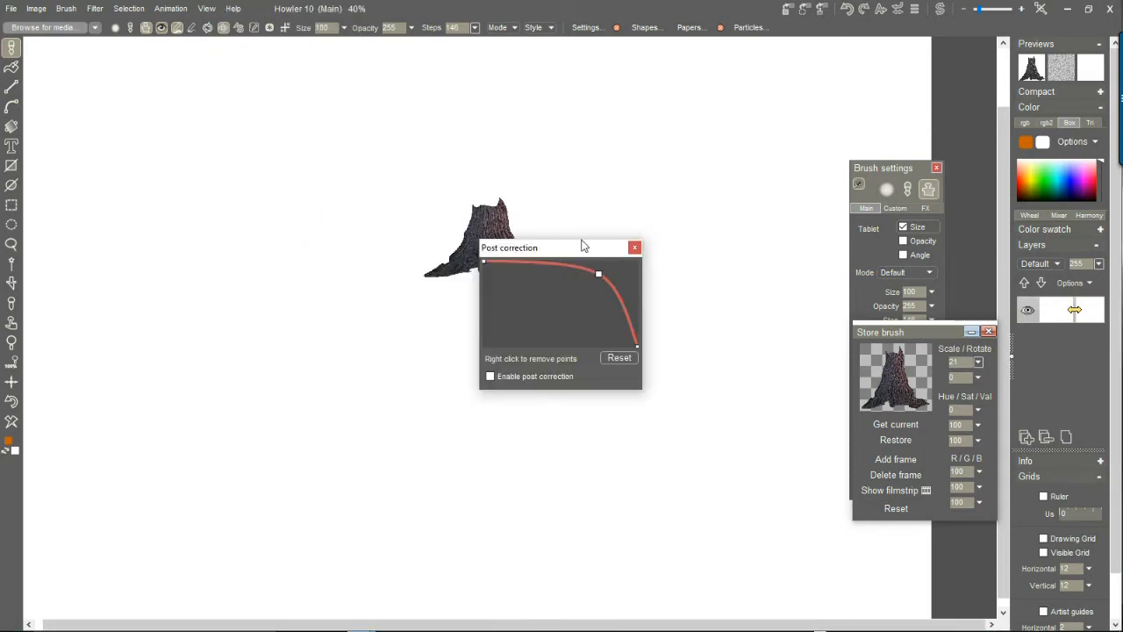
{"action": "mouse_move", "coordinate": [590, 252]}
{"action": "left_mouse_down"}
{"action": "mouse_move", "coordinate": [248, 161]}
{"action": "mouse_move", "coordinate": [190, 161]}
{"action": "mouse_move", "coordinate": [154, 234]}
{"action": "mouse_move", "coordinate": [107, 240]}
{"action": "mouse_move", "coordinate": [154, 219]}
{"action": "mouse_move", "coordinate": [133, 223]}
{"action": "left_mouse_up"}
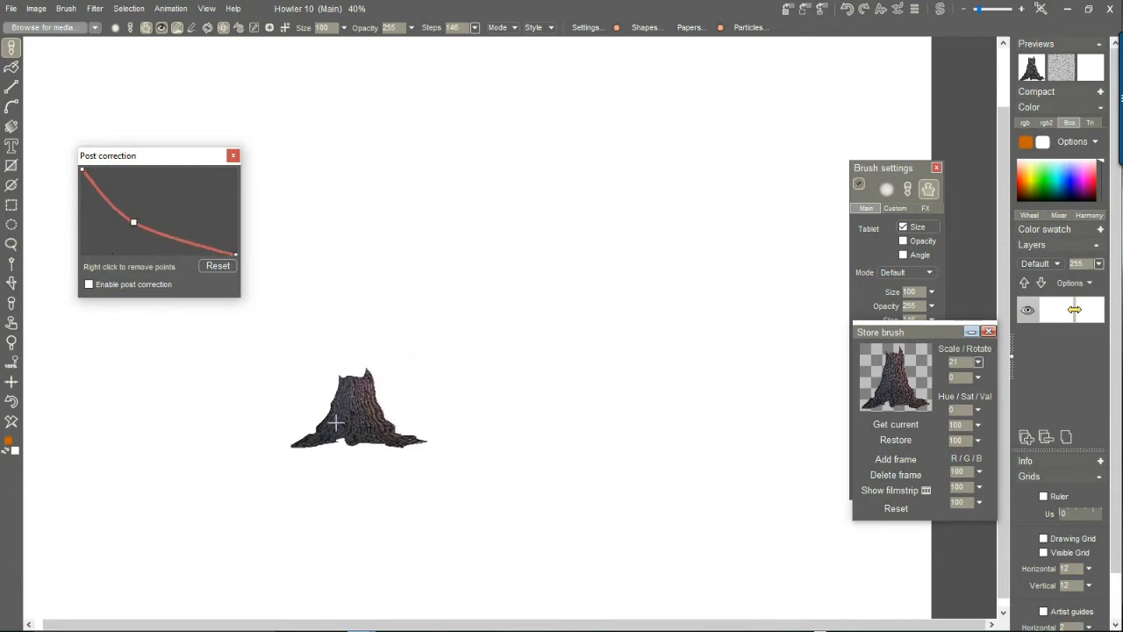
Paint a diagonal stump row without post correction, then enable post correction and paint a second row for comparison.
{"action": "mouse_move", "coordinate": [672, 534]}
{"action": "left_mouse_down"}
{"action": "mouse_move", "coordinate": [449, 282]}
{"action": "mouse_move", "coordinate": [322, 106]}
{"action": "left_mouse_up"}
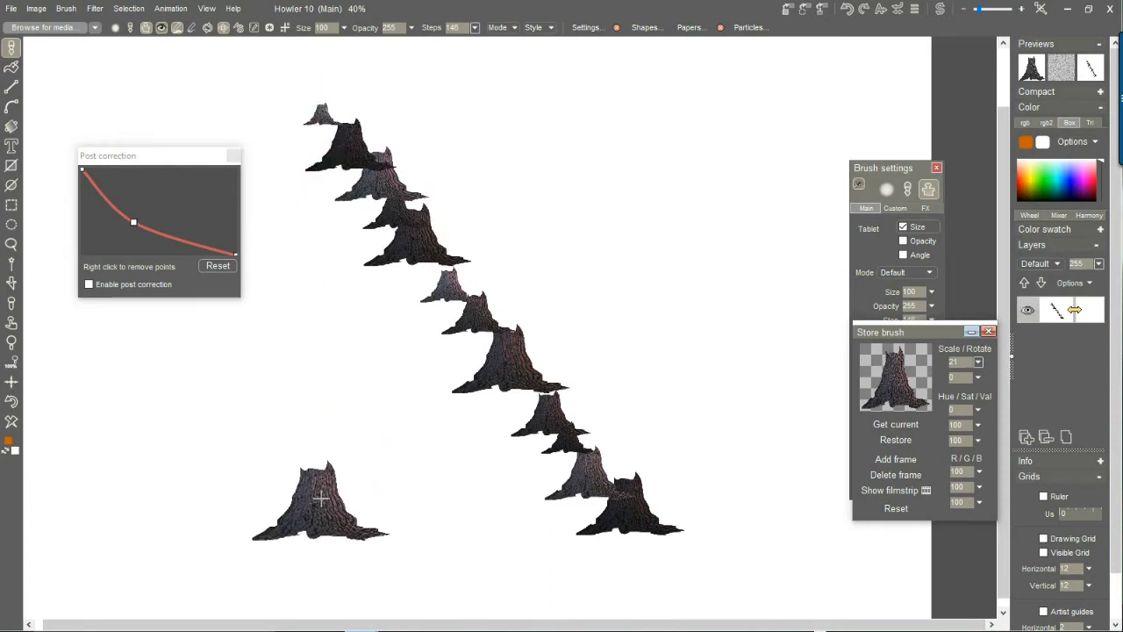
{"action": "left_click", "coordinate": [88, 284]}
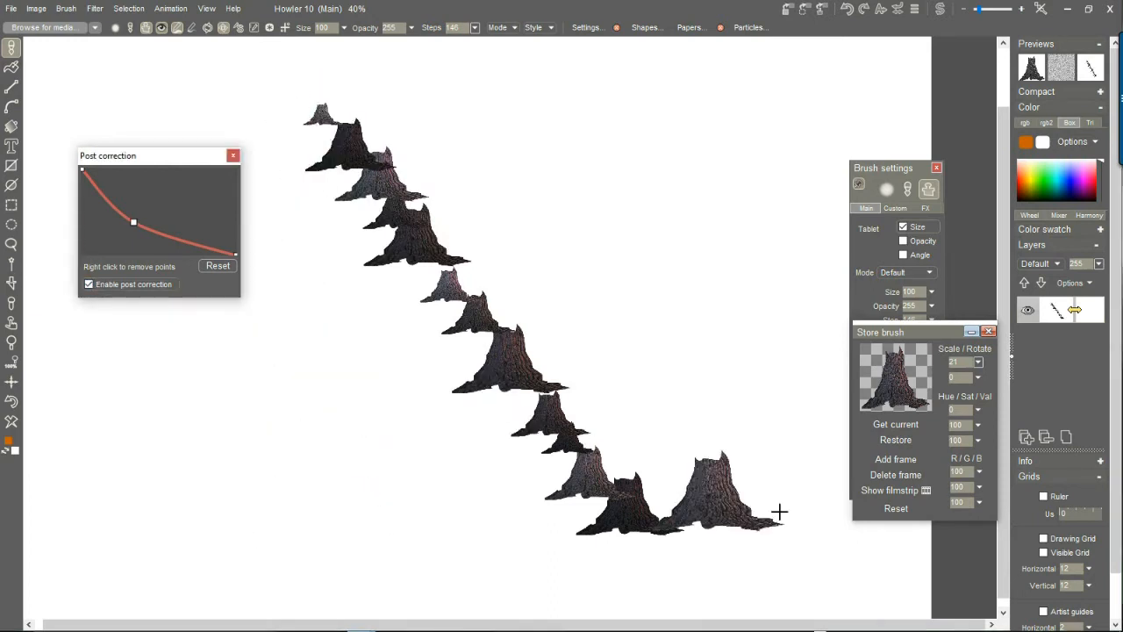
{"action": "mouse_move", "coordinate": [790, 504]}
{"action": "left_mouse_down"}
{"action": "mouse_move", "coordinate": [466, 82]}
{"action": "mouse_move", "coordinate": [378, 89]}
{"action": "left_mouse_up"}
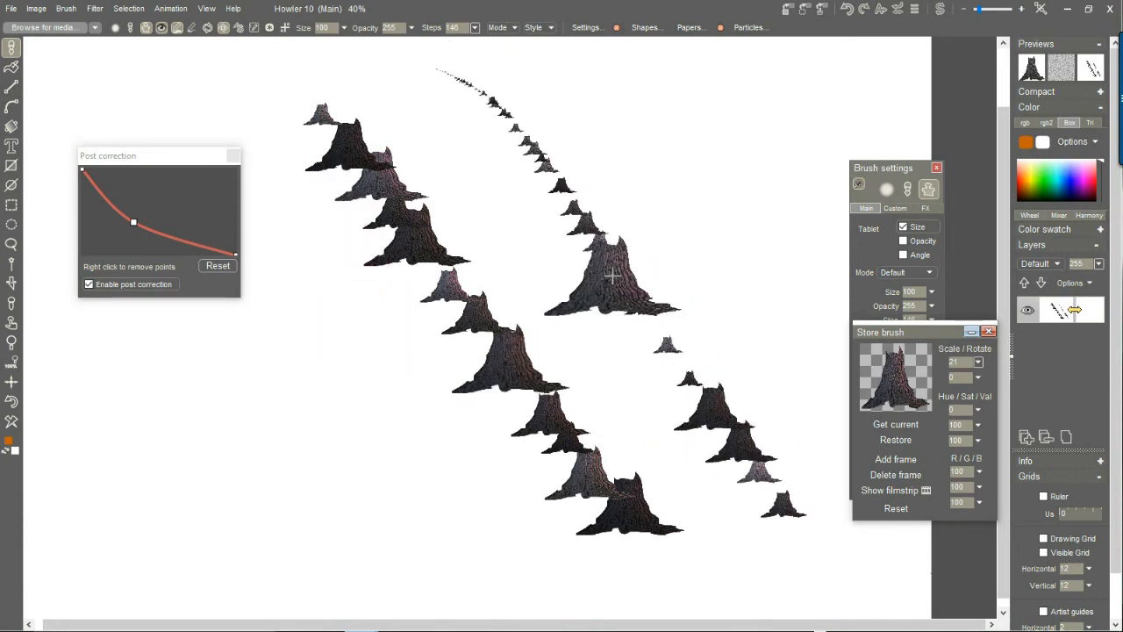
Reshape the post correction curve to rise from a low start to a high end with a sagging midpoint.
{"action": "left_click_drag", "start_coordinate": [133, 220], "coordinate": [199, 189]}
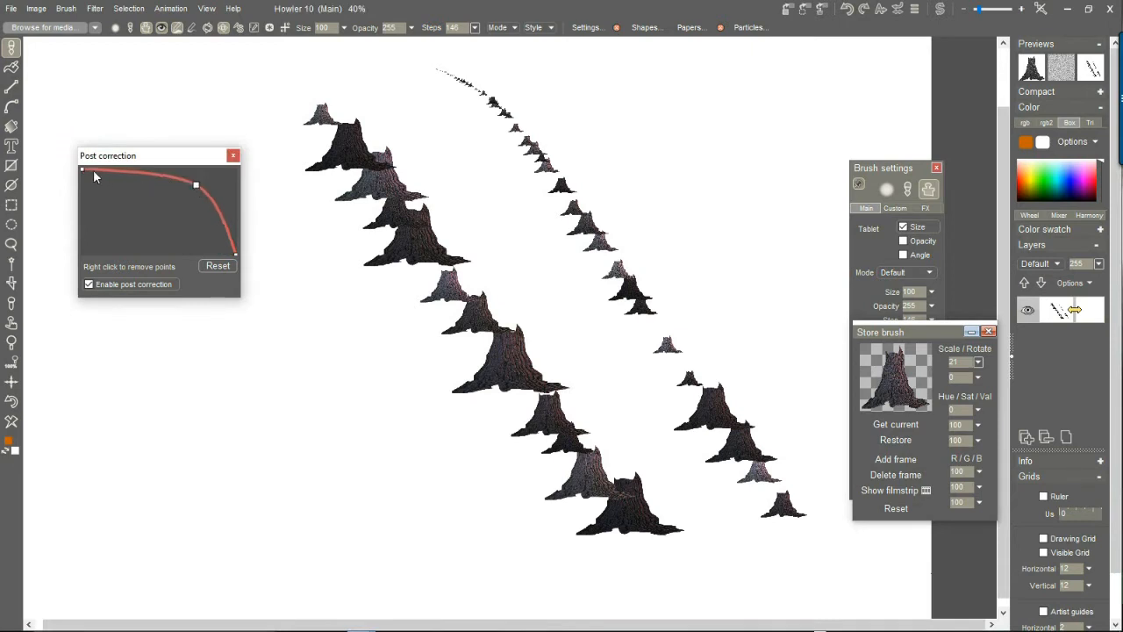
{"action": "left_click_drag", "start_coordinate": [83, 170], "coordinate": [89, 245]}
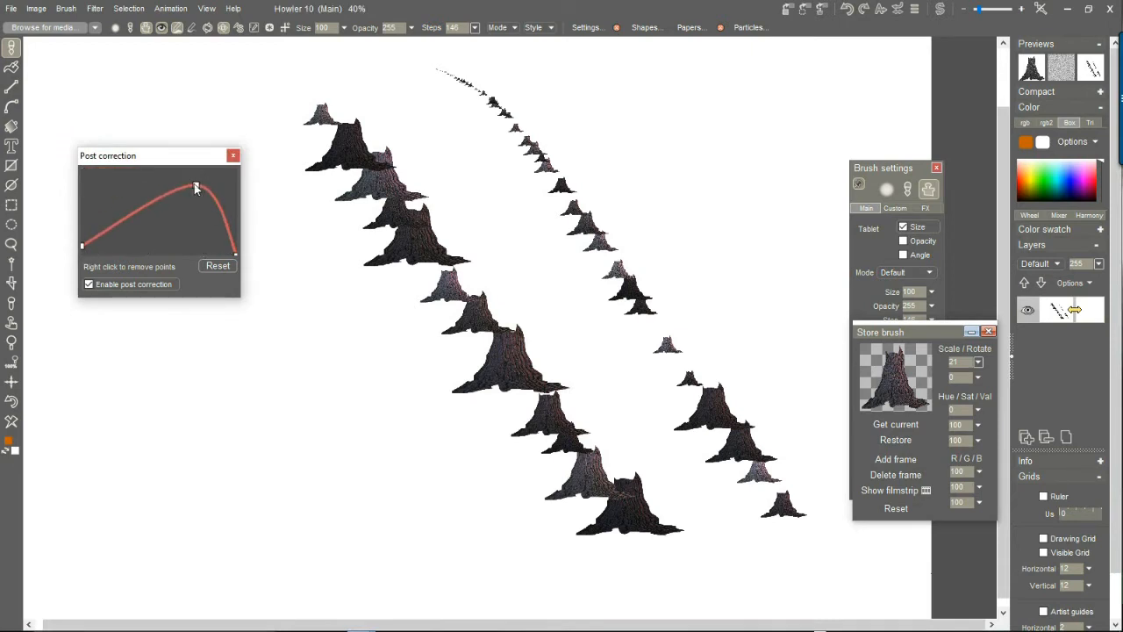
{"action": "left_click_drag", "start_coordinate": [197, 187], "coordinate": [161, 229]}
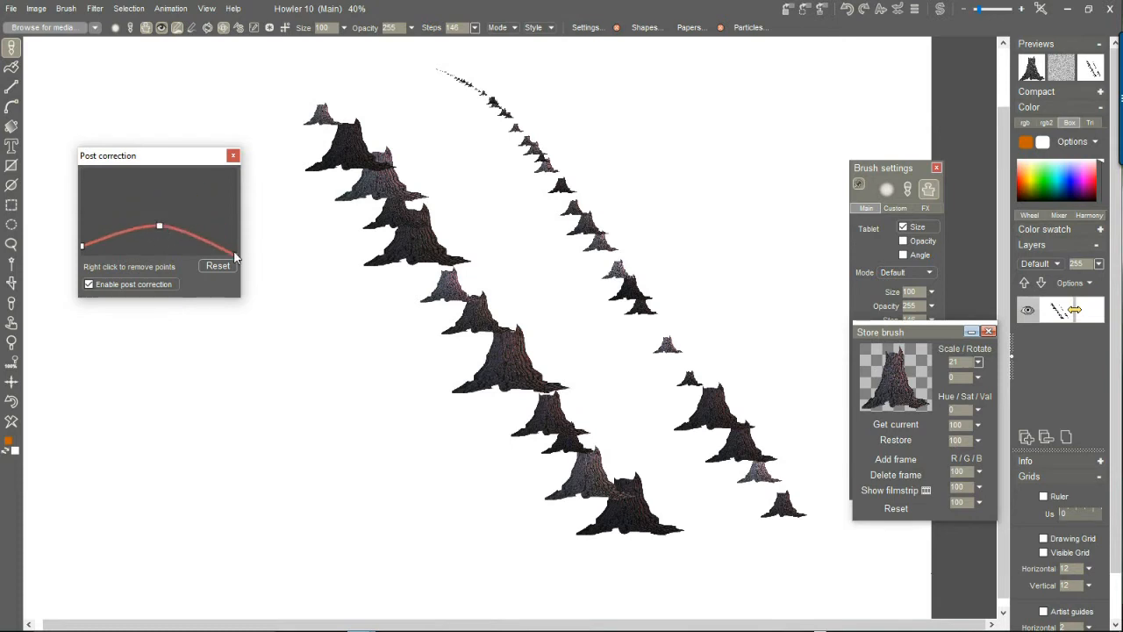
{"action": "left_click_drag", "start_coordinate": [235, 254], "coordinate": [233, 176]}
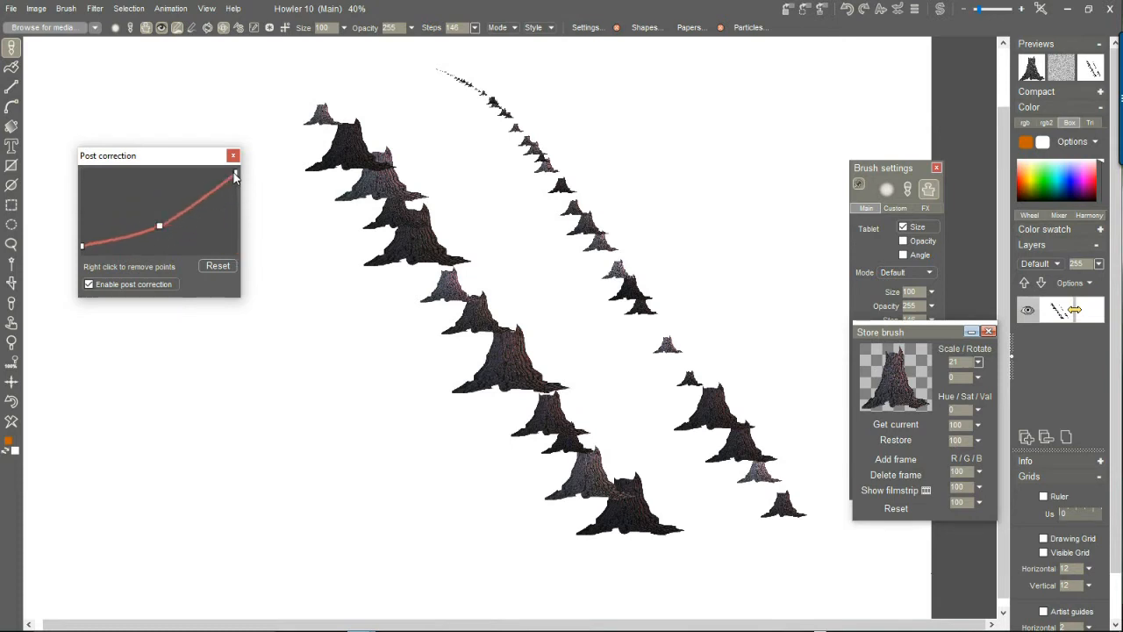
{"action": "left_click_drag", "start_coordinate": [158, 224], "coordinate": [172, 230]}
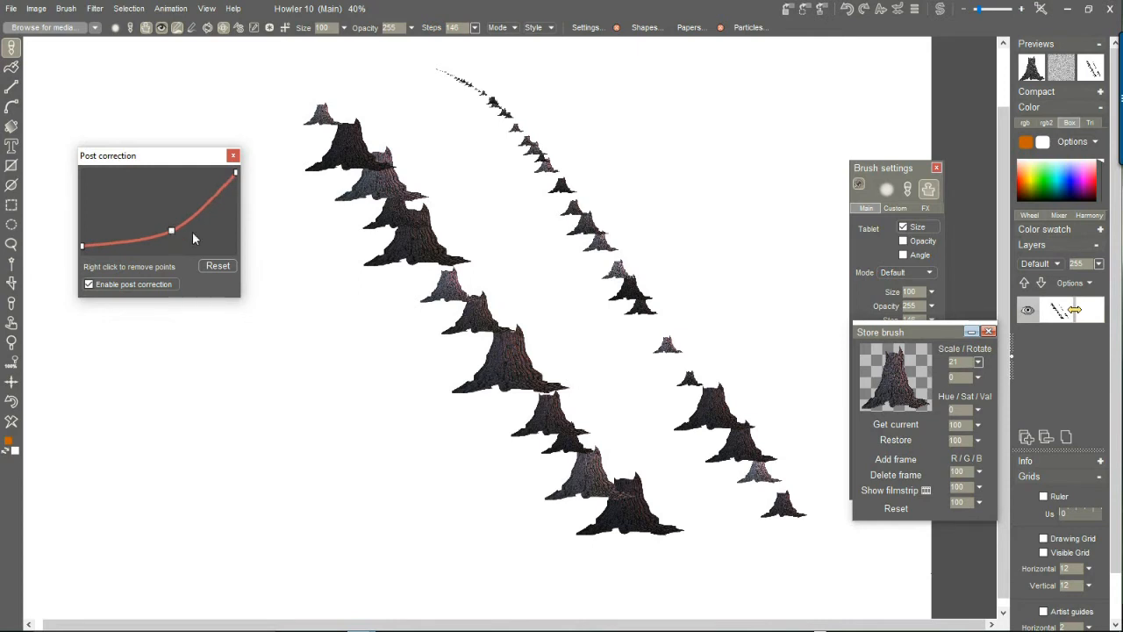
Paint diagonal stump rows before and after raising the post correction curve's midpoint into an upward arch.
{"action": "mouse_move", "coordinate": [788, 123]}
{"action": "left_mouse_down"}
{"action": "mouse_move", "coordinate": [684, 214]}
{"action": "mouse_move", "coordinate": [162, 487]}
{"action": "left_mouse_up"}
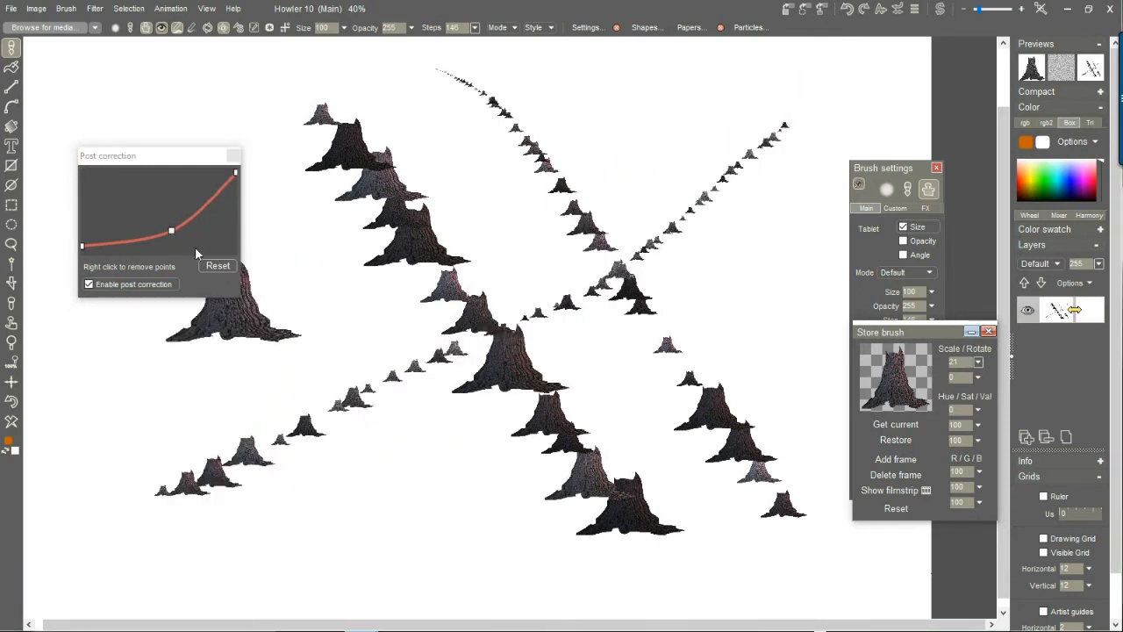
{"action": "left_click_drag", "start_coordinate": [172, 233], "coordinate": [163, 189]}
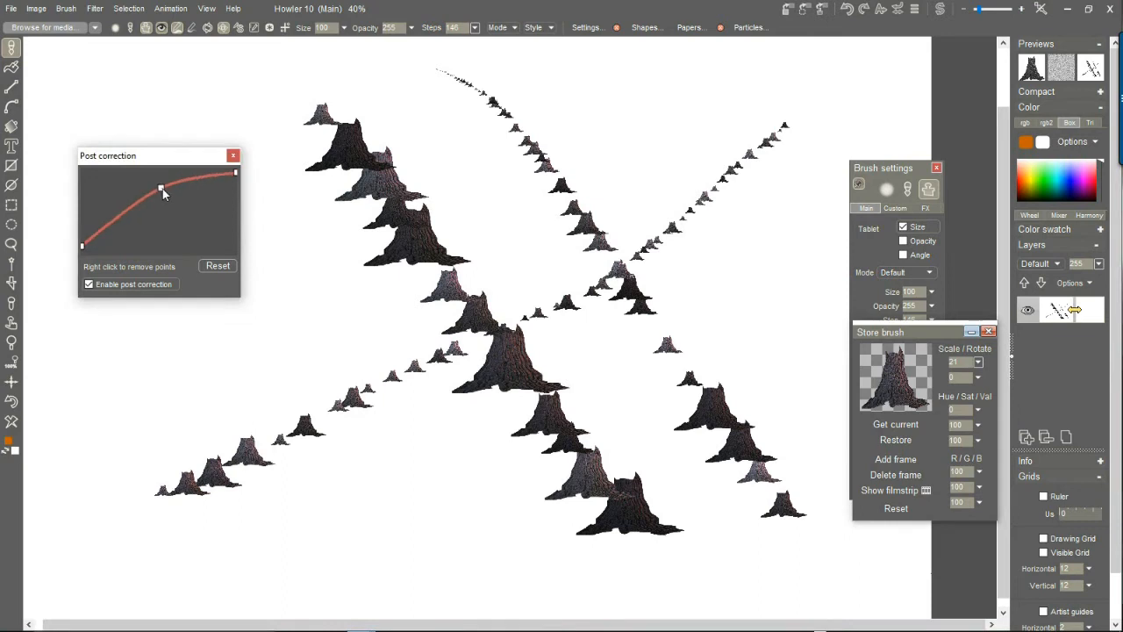
{"action": "mouse_move", "coordinate": [702, 96]}
{"action": "left_mouse_down"}
{"action": "mouse_move", "coordinate": [462, 416]}
{"action": "mouse_move", "coordinate": [322, 556]}
{"action": "left_mouse_up"}
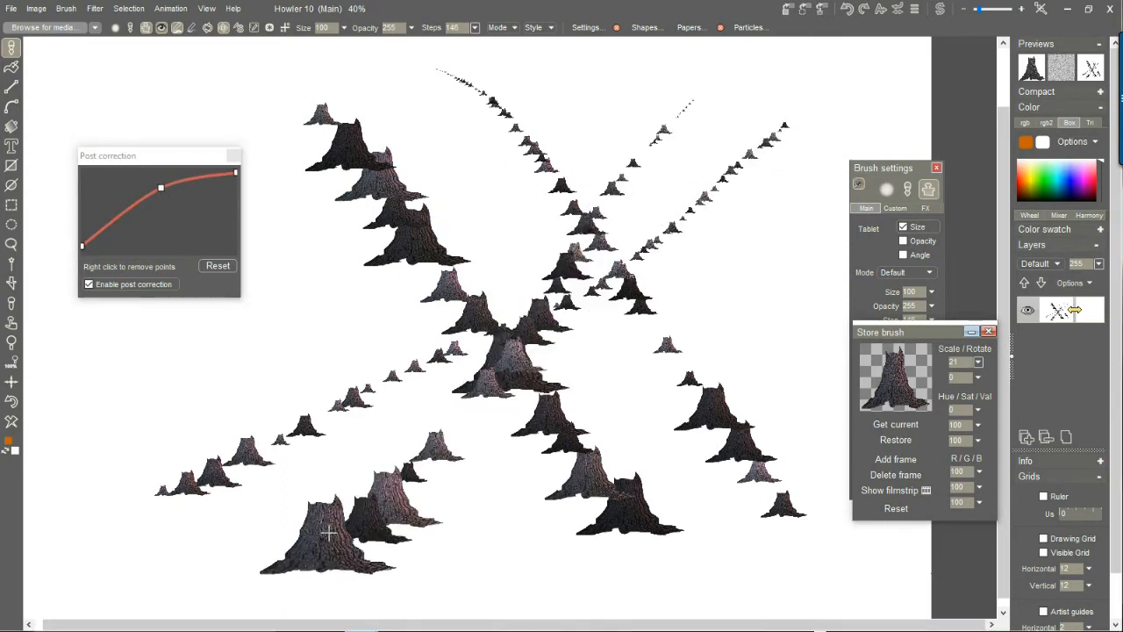
Clear the canvas and paint four diagonal rows of stumps running from the far distance toward the foreground.
{"action": "left_click", "coordinate": [12, 422]}
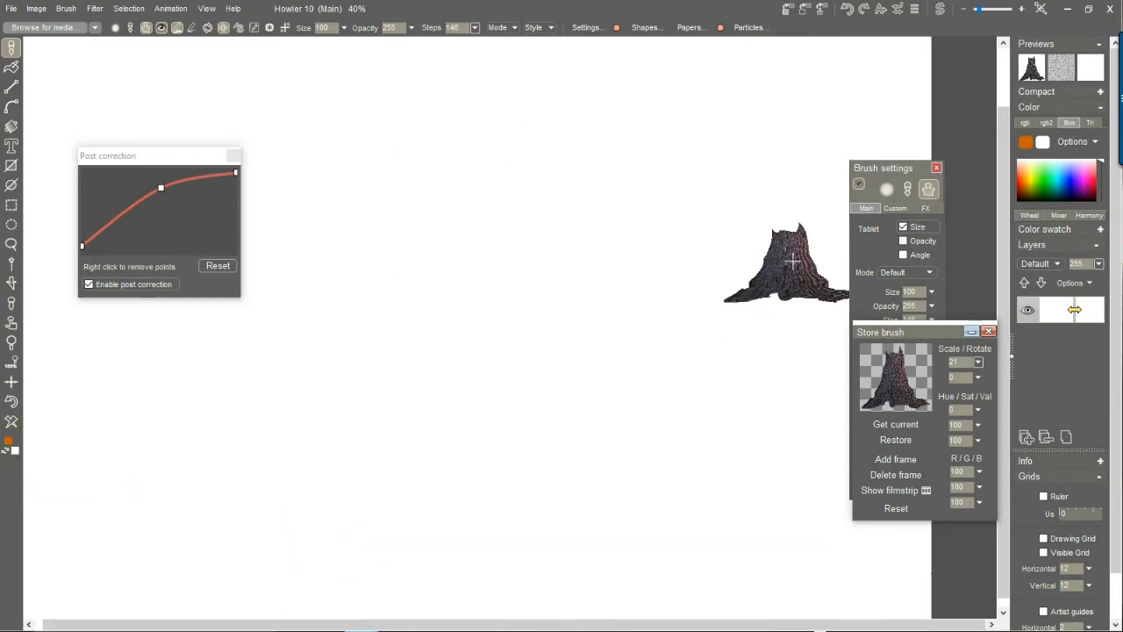
{"action": "left_click_drag", "start_coordinate": [740, 239], "coordinate": [401, 592]}
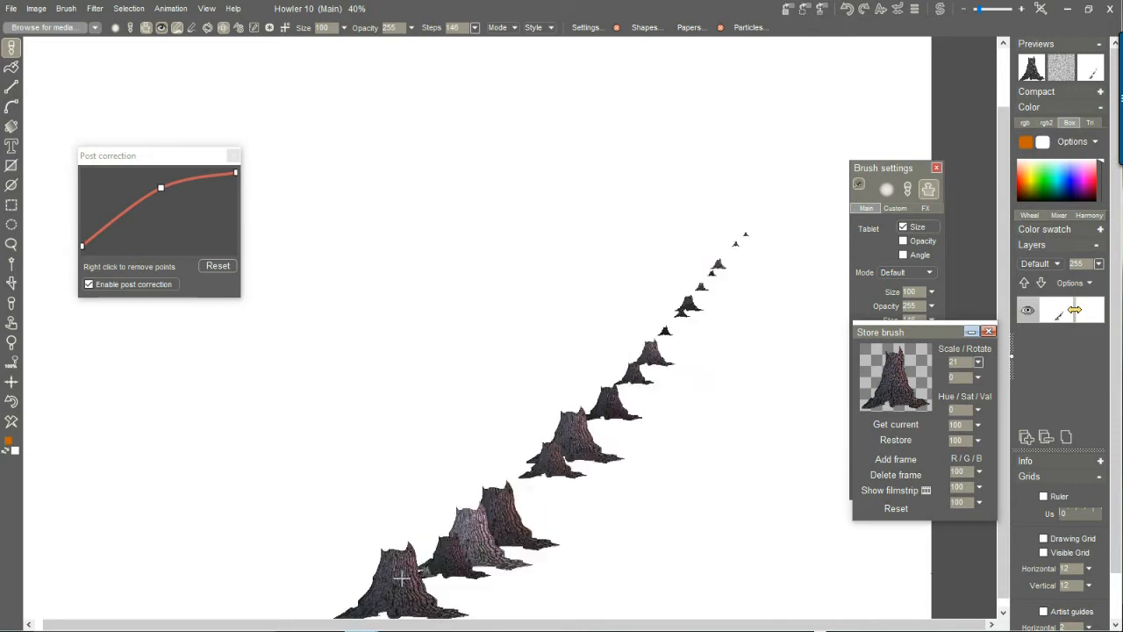
{"action": "mouse_move", "coordinate": [683, 189]}
{"action": "left_mouse_down"}
{"action": "mouse_move", "coordinate": [241, 539]}
{"action": "mouse_move", "coordinate": [218, 512]}
{"action": "left_mouse_up"}
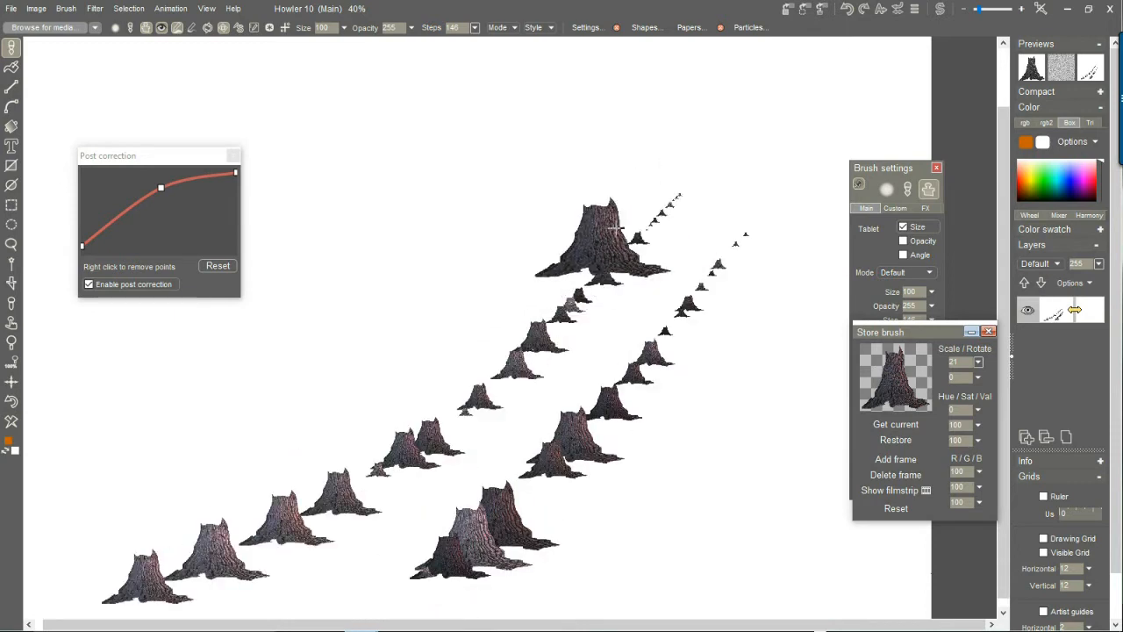
{"action": "left_click_drag", "start_coordinate": [502, 265], "coordinate": [70, 491]}
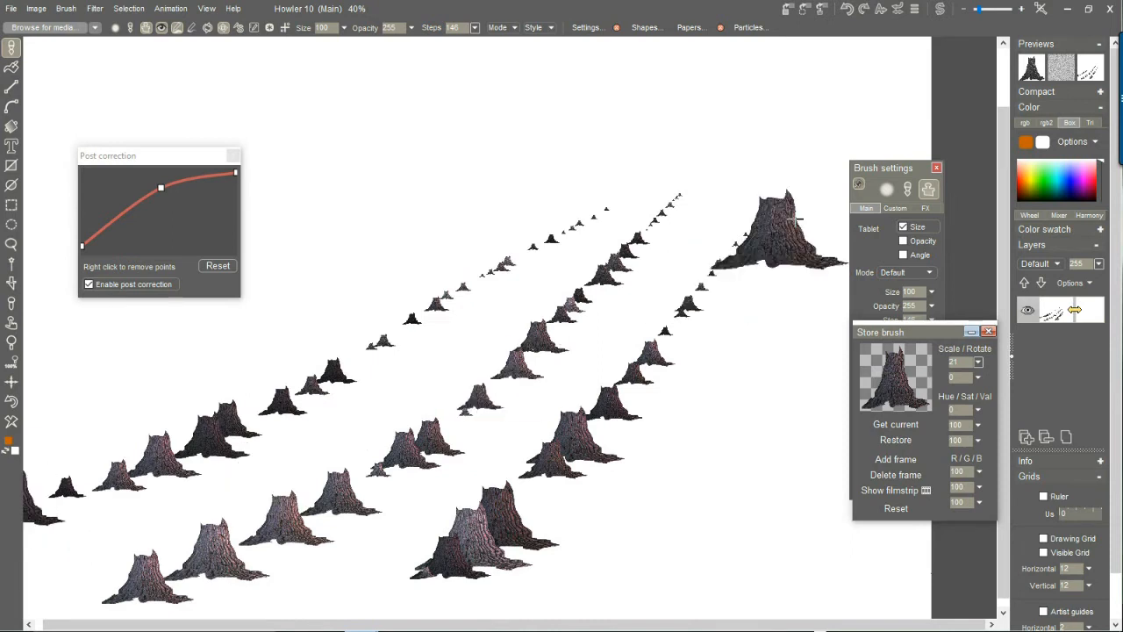
{"action": "mouse_move", "coordinate": [828, 219]}
{"action": "left_mouse_down"}
{"action": "mouse_move", "coordinate": [699, 442]}
{"action": "mouse_move", "coordinate": [607, 562]}
{"action": "left_mouse_up"}
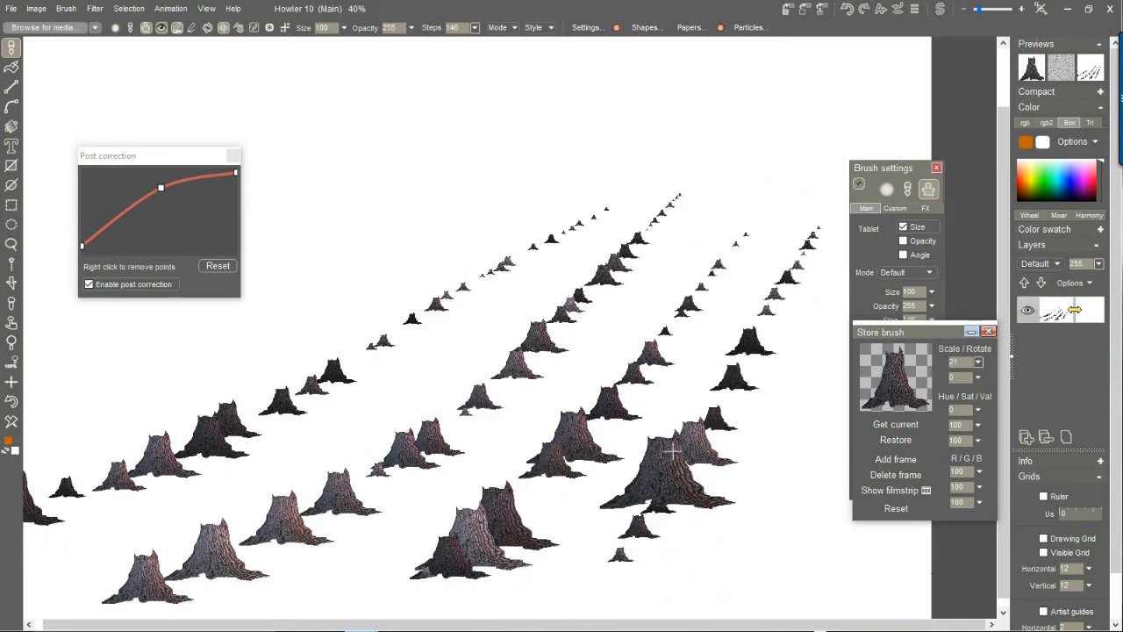
Move the stored brush dialog off the brush settings, set the brush step to 83 and clear the canvas.
{"action": "left_click_drag", "start_coordinate": [944, 335], "coordinate": [839, 436]}
{"action": "left_click", "coordinate": [933, 320]}
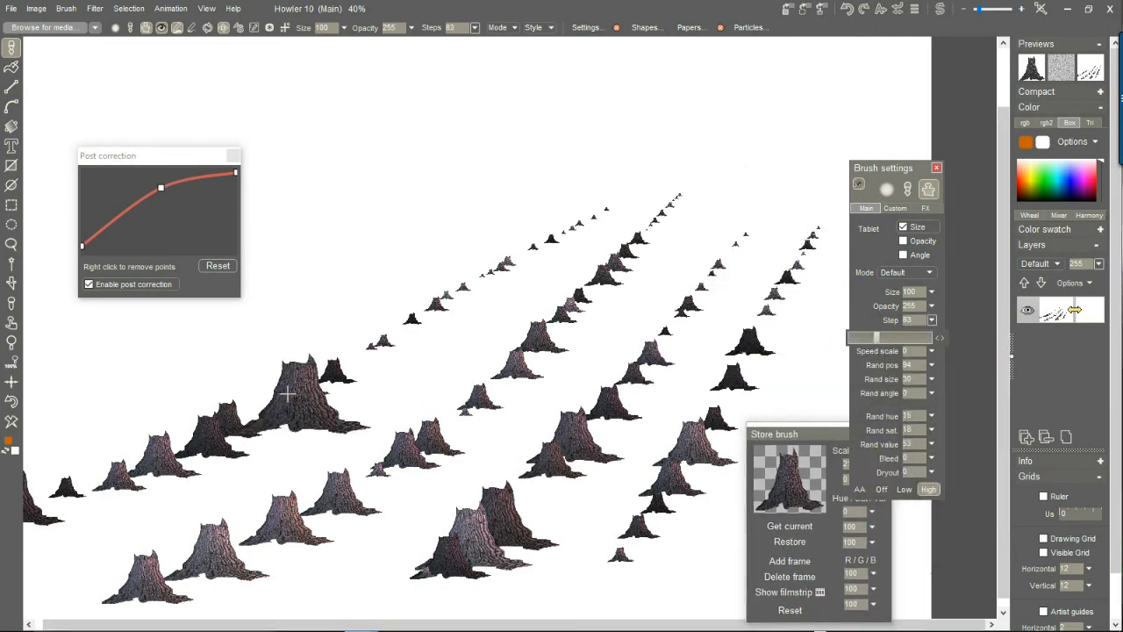
{"action": "left_click", "coordinate": [12, 421]}
Paint four rows of closely spaced stumps fanning out from the distance toward the foreground.
{"action": "mouse_move", "coordinate": [339, 147]}
{"action": "left_mouse_down"}
{"action": "mouse_move", "coordinate": [363, 281]}
{"action": "mouse_move", "coordinate": [537, 562]}
{"action": "left_mouse_up"}
{"action": "mouse_move", "coordinate": [436, 125]}
{"action": "left_mouse_down"}
{"action": "mouse_move", "coordinate": [564, 407]}
{"action": "mouse_move", "coordinate": [717, 540]}
{"action": "left_mouse_up"}
{"action": "left_click_drag", "start_coordinate": [505, 171], "coordinate": [750, 465]}
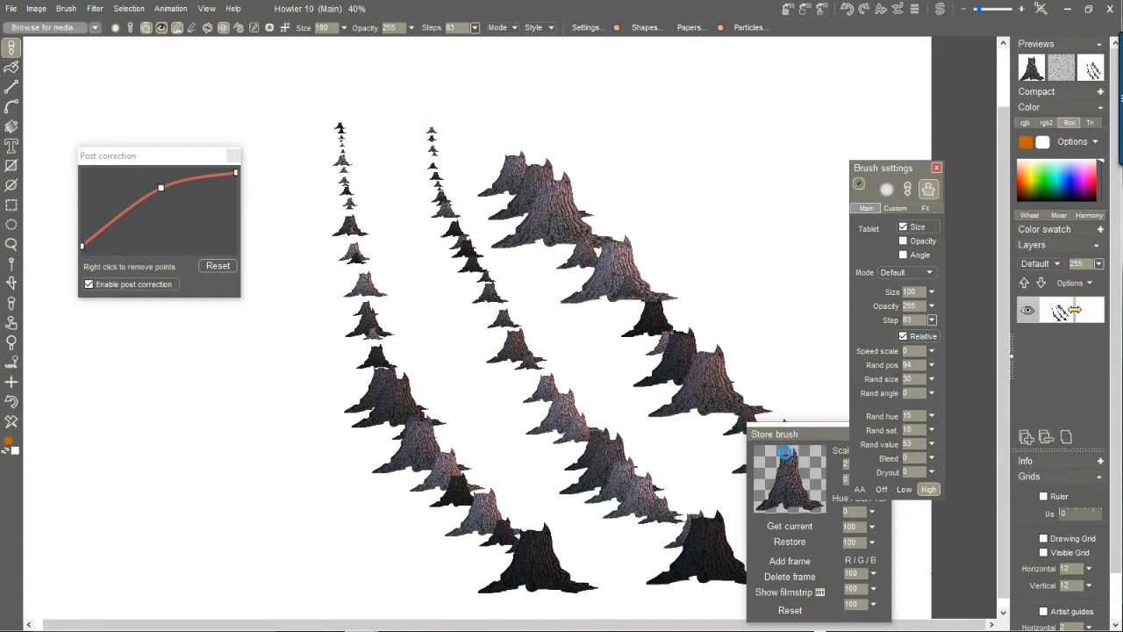
{"action": "mouse_move", "coordinate": [283, 175]}
{"action": "left_mouse_down"}
{"action": "mouse_move", "coordinate": [233, 478]}
{"action": "mouse_move", "coordinate": [235, 606]}
{"action": "left_mouse_up"}
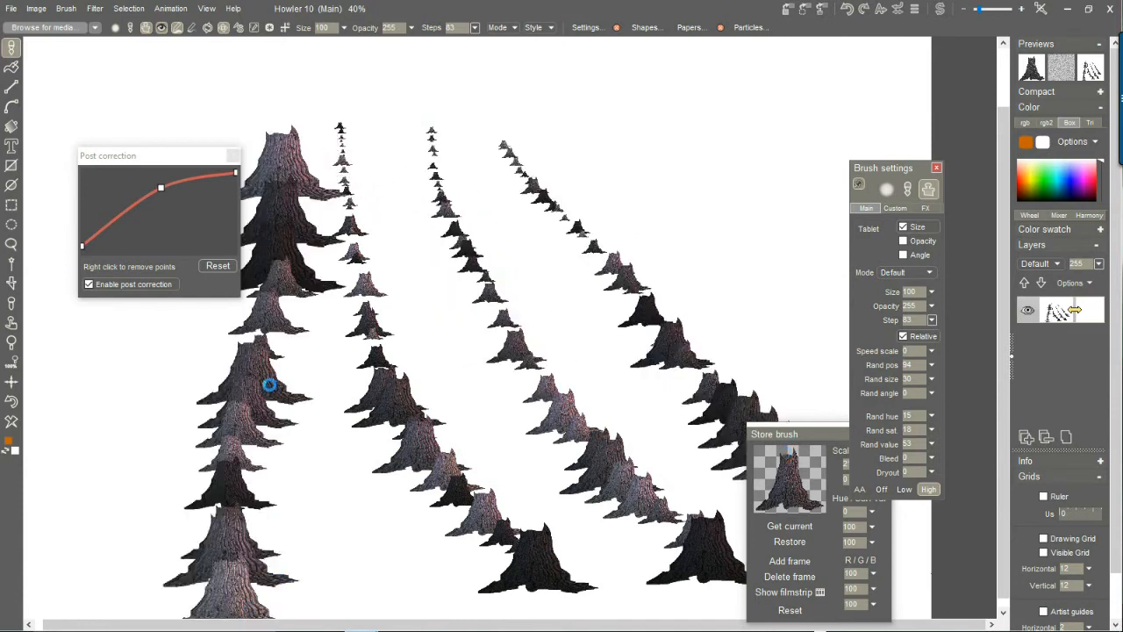
Move the Post correction dialog out of the way and paint five more receding stump rows beside and between the existing ones.
{"action": "left_click_drag", "start_coordinate": [169, 155], "coordinate": [883, 123]}
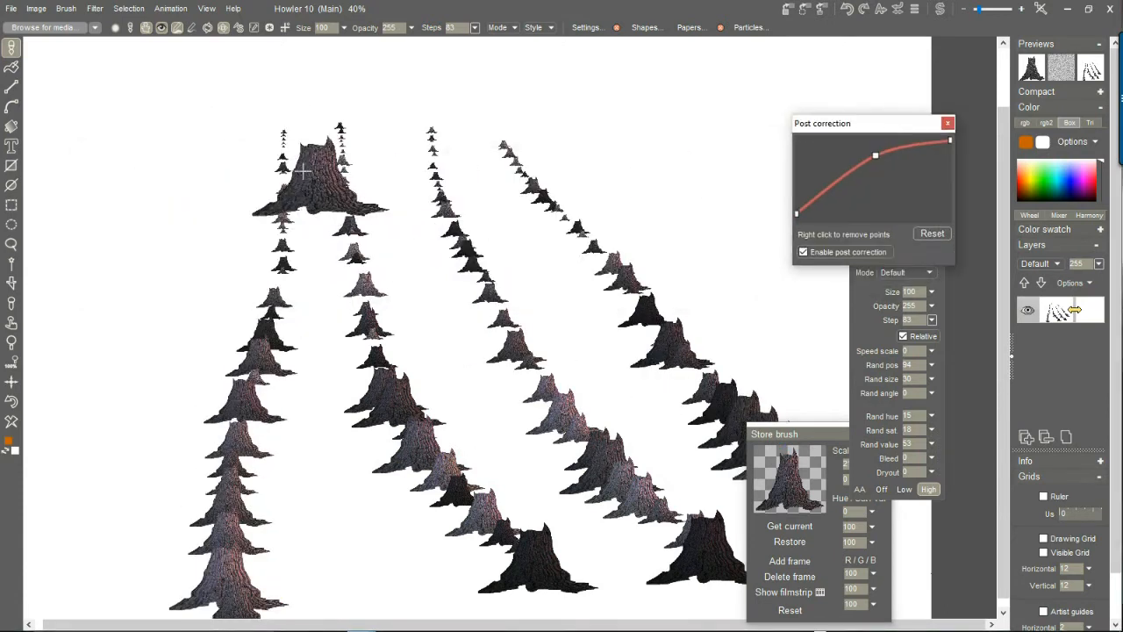
{"action": "left_click_drag", "start_coordinate": [231, 155], "coordinate": [73, 562]}
{"action": "mouse_move", "coordinate": [195, 156]}
{"action": "left_mouse_down"}
{"action": "mouse_move", "coordinate": [83, 289]}
{"action": "mouse_move", "coordinate": [35, 377]}
{"action": "left_mouse_up"}
{"action": "left_click_drag", "start_coordinate": [462, 156], "coordinate": [713, 463]}
{"action": "mouse_move", "coordinate": [350, 167]}
{"action": "left_mouse_down"}
{"action": "mouse_move", "coordinate": [496, 522]}
{"action": "mouse_move", "coordinate": [602, 597]}
{"action": "left_mouse_up"}
{"action": "mouse_move", "coordinate": [302, 167]}
{"action": "left_mouse_down"}
{"action": "mouse_move", "coordinate": [319, 478]}
{"action": "mouse_move", "coordinate": [423, 572]}
{"action": "left_mouse_up"}
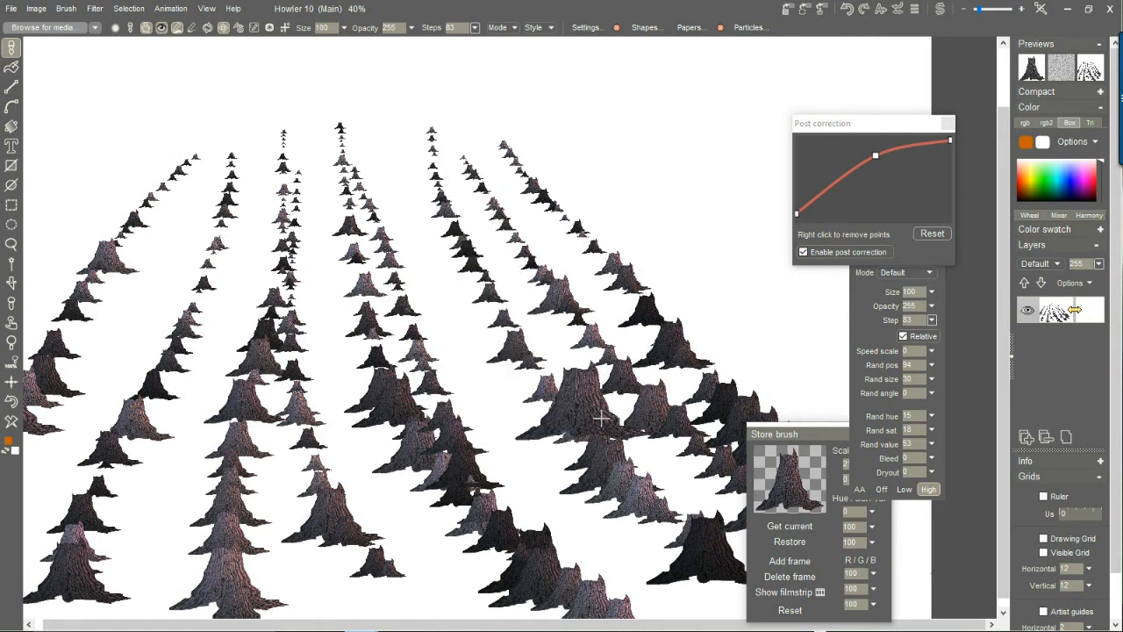
Turn off post correction and close its dialog.
{"action": "left_click", "coordinate": [835, 254]}
{"action": "left_click", "coordinate": [947, 124]}
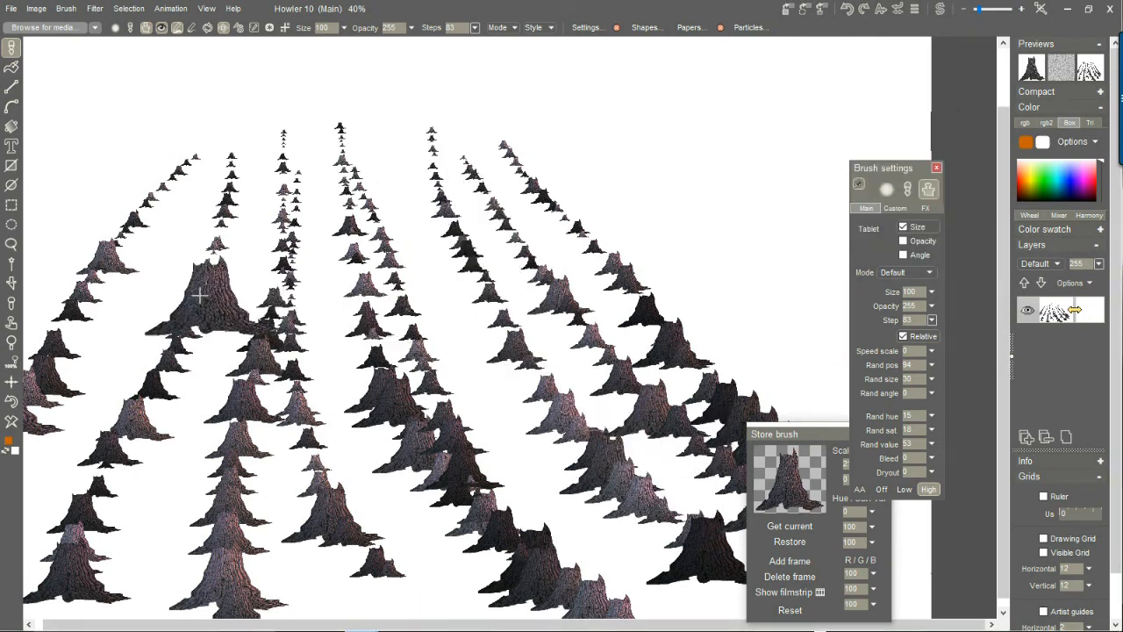
Clear the stump rows from the canvas and move the Store brush dialog off the canvas area.
{"action": "left_click", "coordinate": [14, 421]}
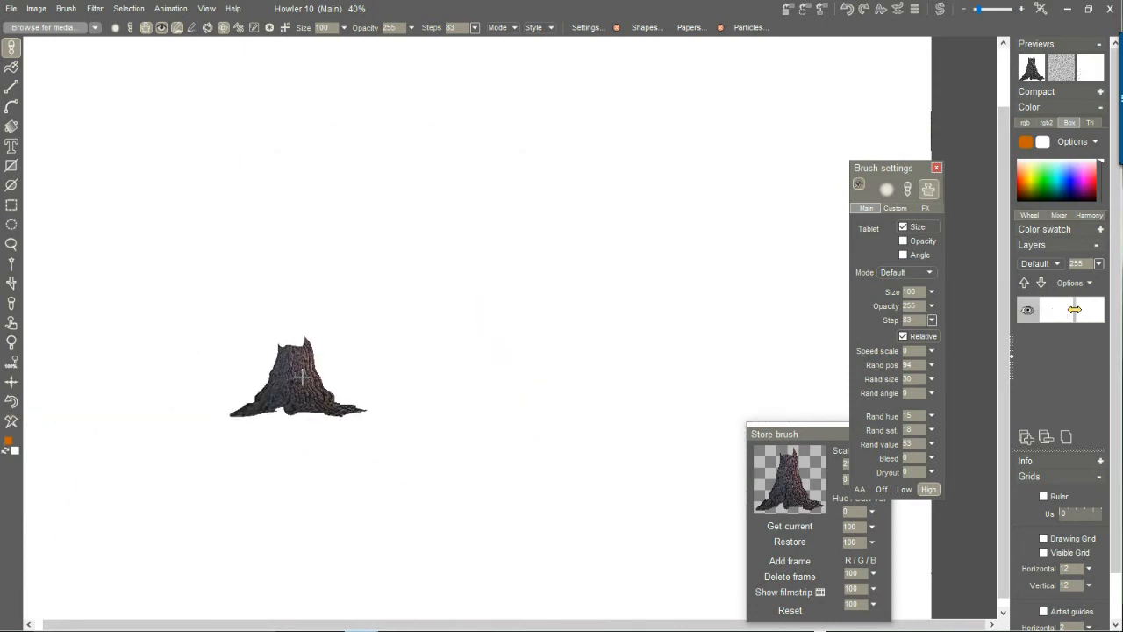
{"action": "scroll", "coordinate": [449, 404], "scroll_direction": "down", "scroll_amount": 2}
{"action": "scroll", "coordinate": [449, 404], "scroll_direction": "up", "scroll_amount": 1}
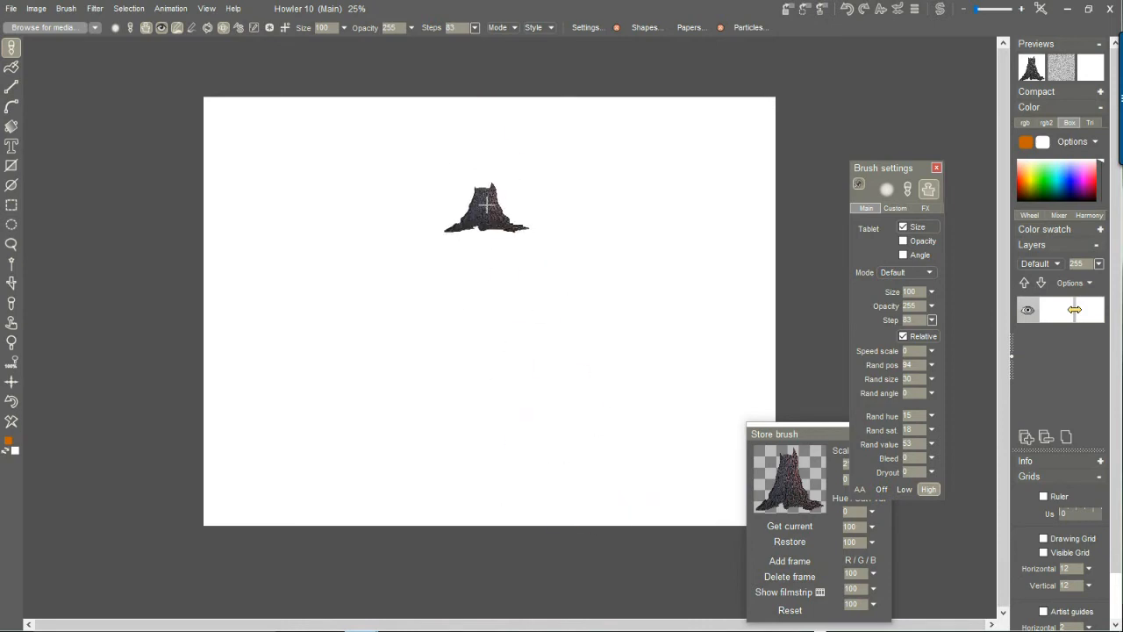
{"action": "left_click_drag", "start_coordinate": [823, 428], "coordinate": [884, 397]}
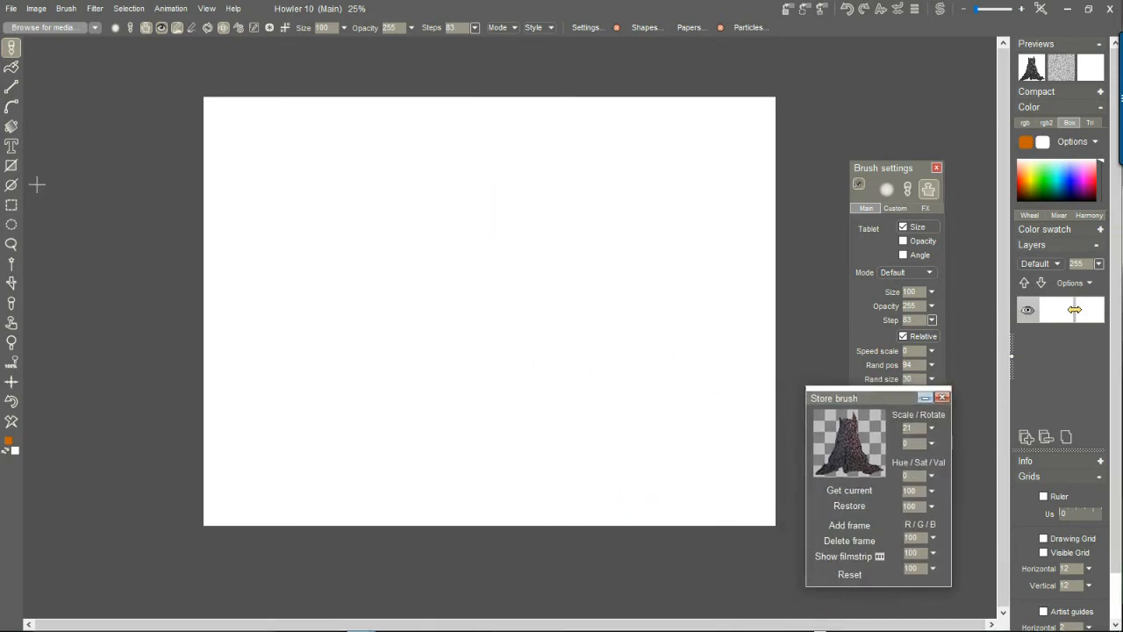
Draw a large circular gradient centered near the canvas's lower middle and invert it so it fades from white to black.
{"action": "left_click", "coordinate": [12, 130]}
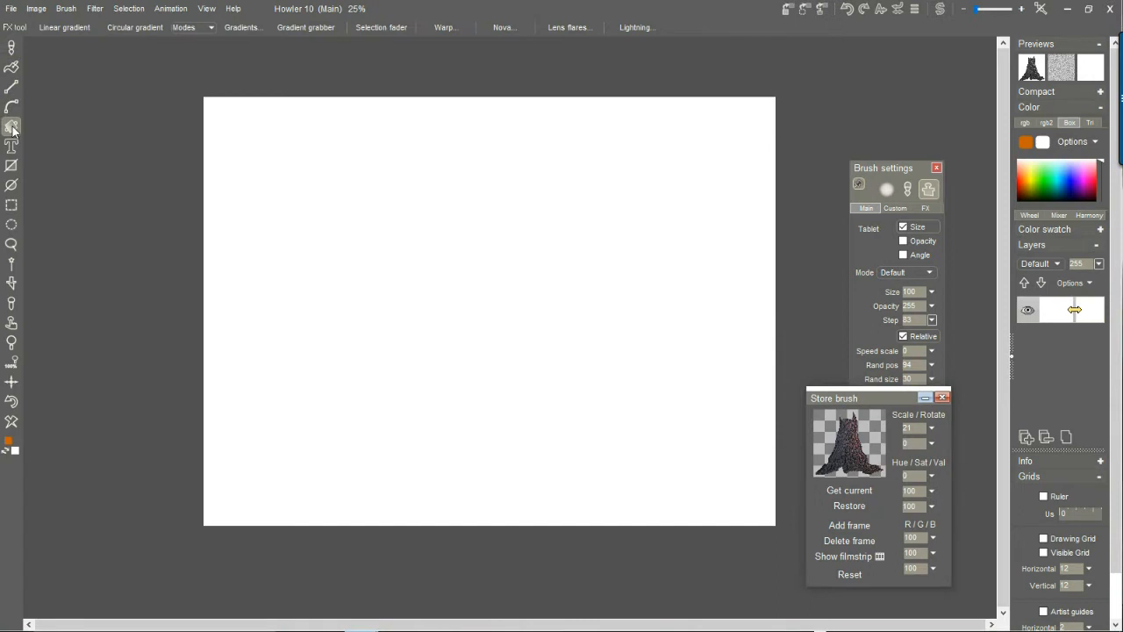
{"action": "right_click", "coordinate": [16, 127]}
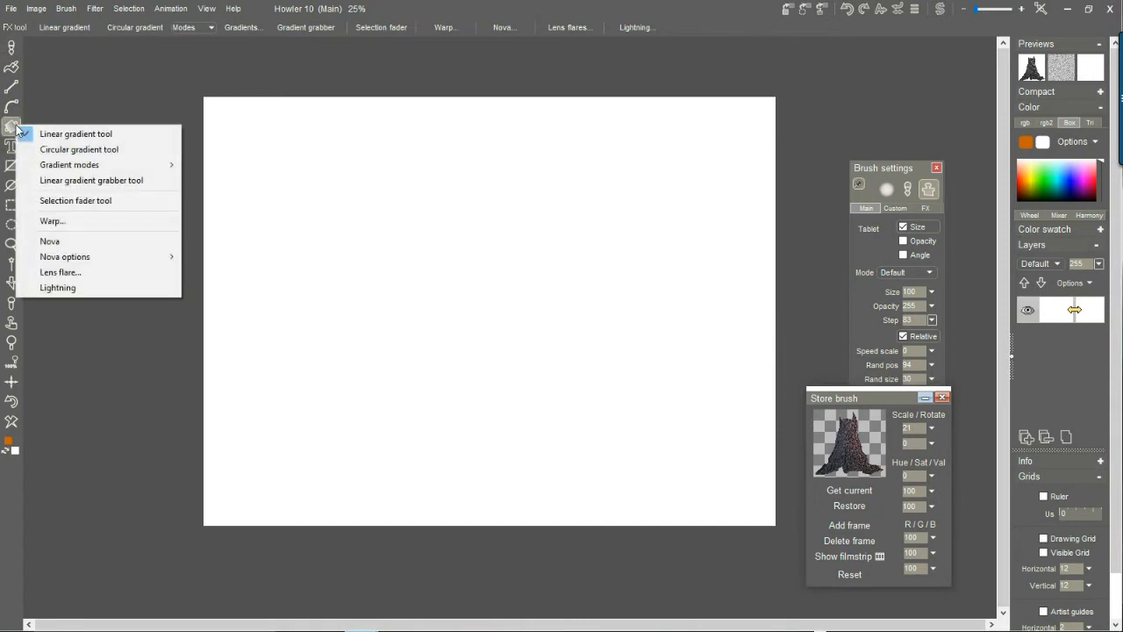
{"action": "left_click", "coordinate": [74, 151]}
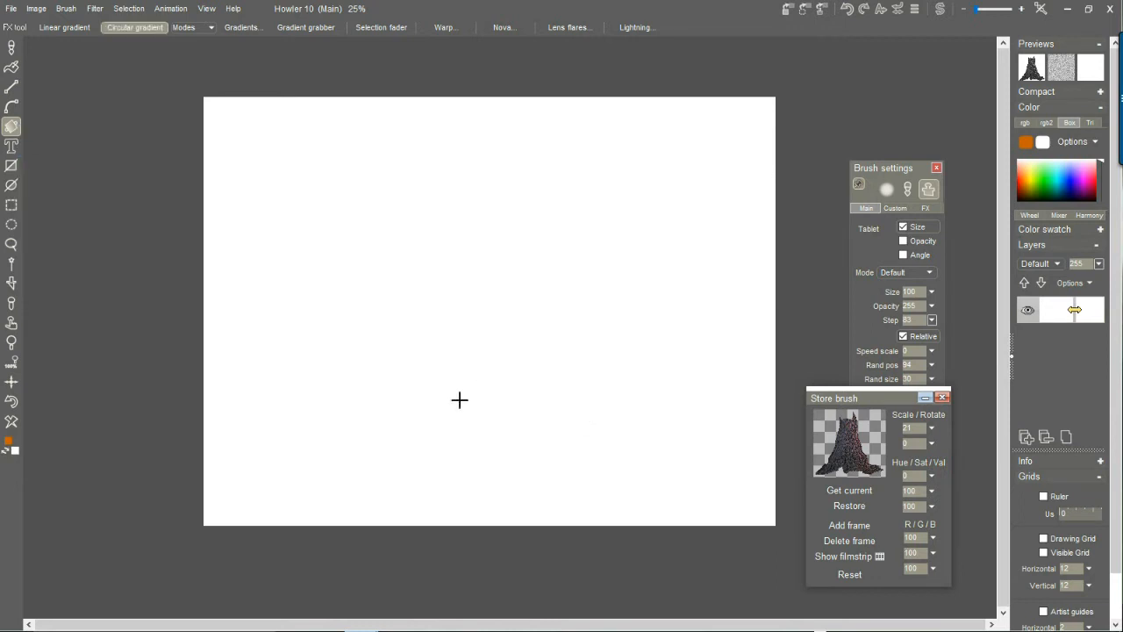
{"action": "left_click_drag", "start_coordinate": [447, 485], "coordinate": [728, 203]}
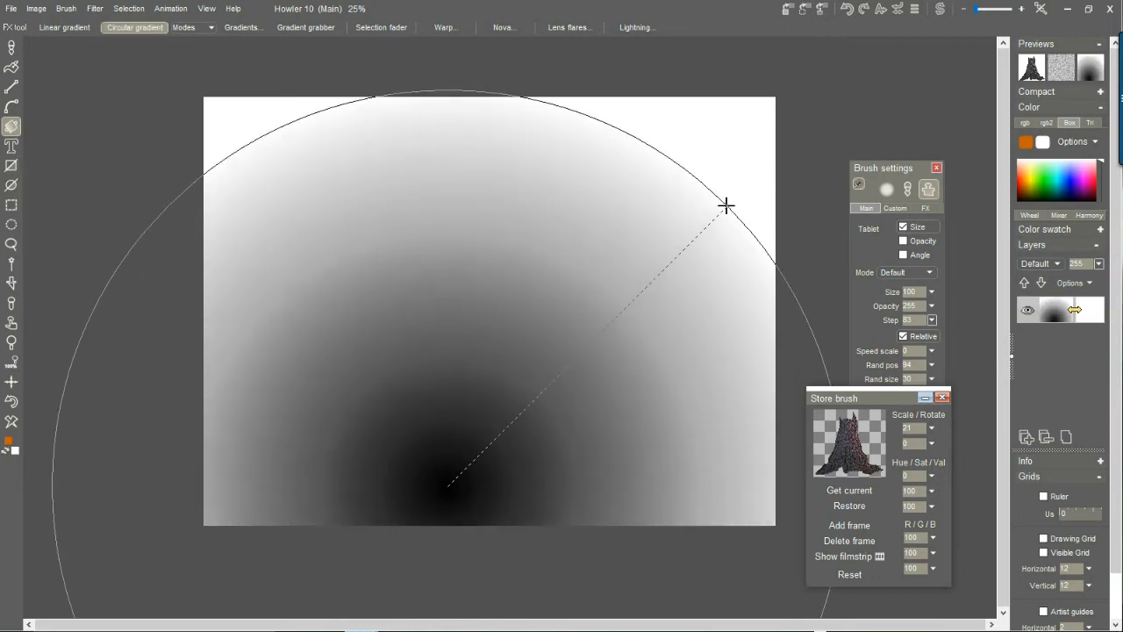
{"action": "left_click", "coordinate": [36, 8]}
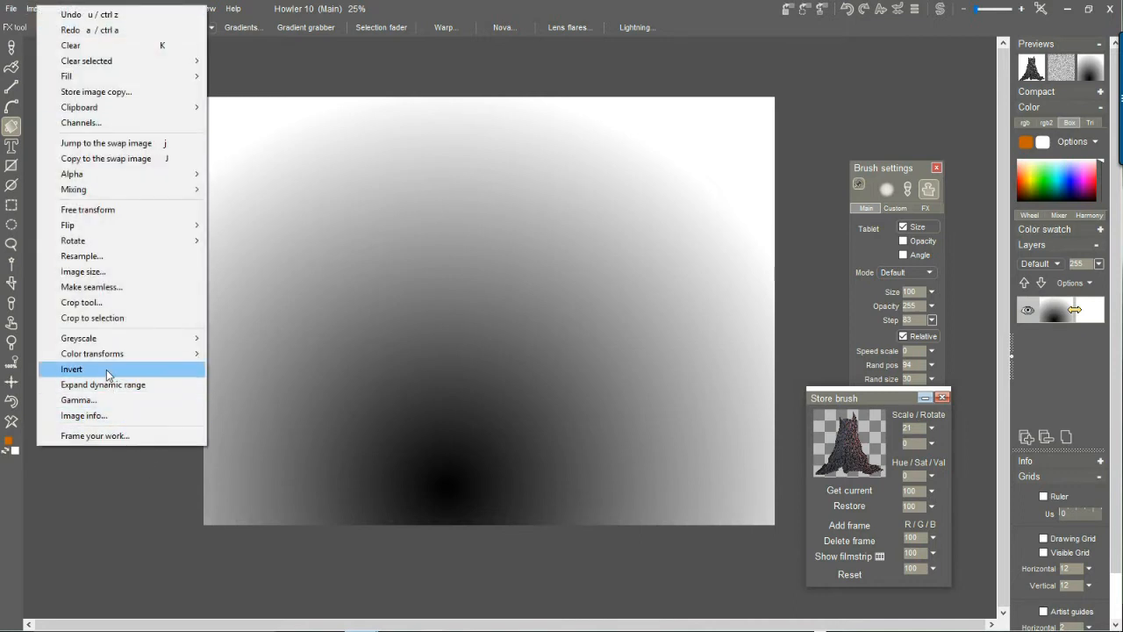
{"action": "left_click", "coordinate": [74, 369]}
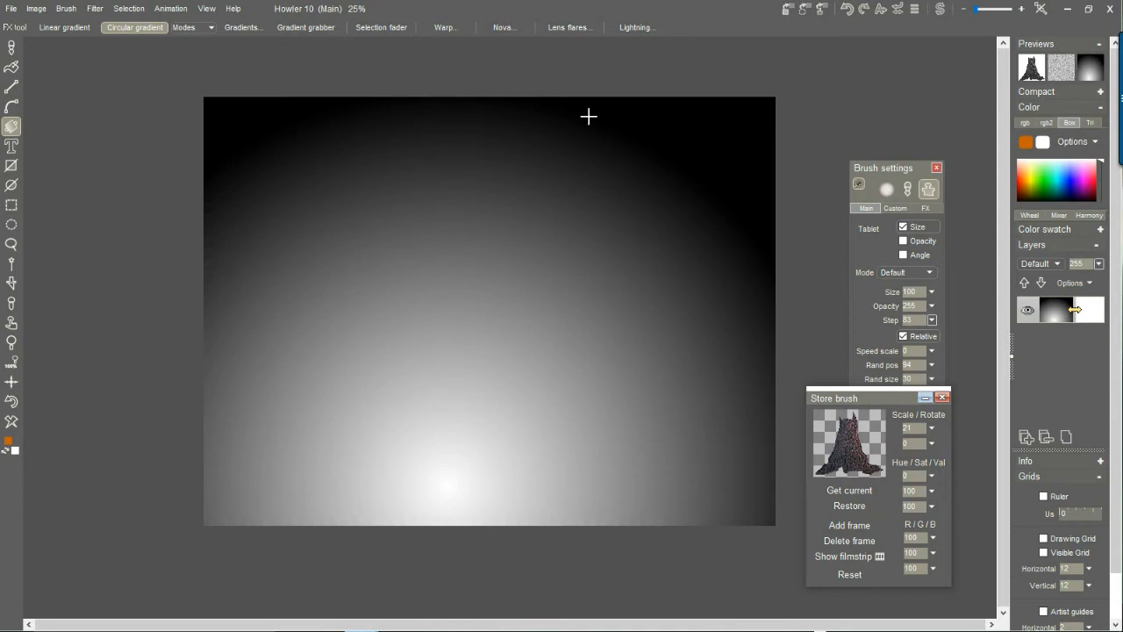
Copy the inverted gradient to the swap image and clear the main canvas to white.
{"action": "left_click", "coordinate": [44, 9]}
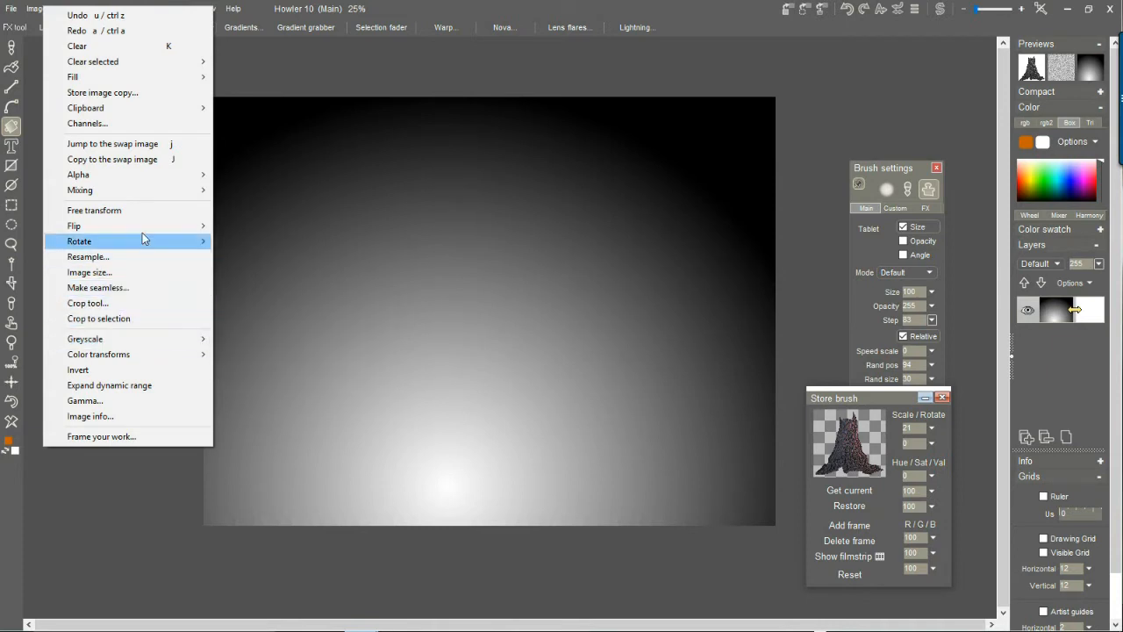
{"action": "left_click", "coordinate": [158, 160]}
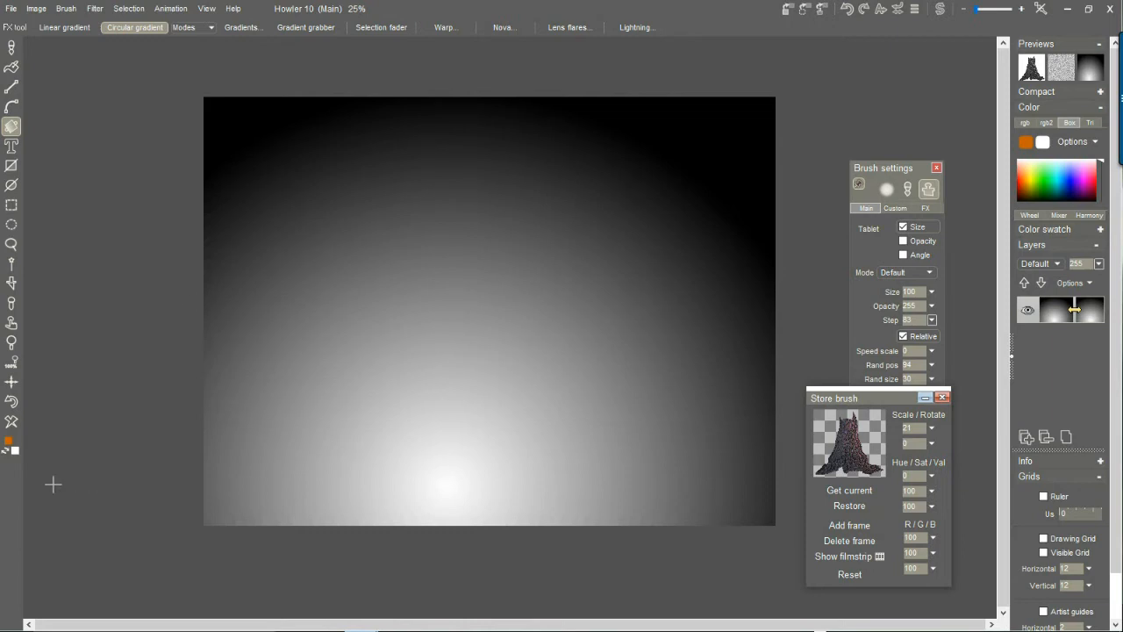
{"action": "left_click", "coordinate": [11, 423]}
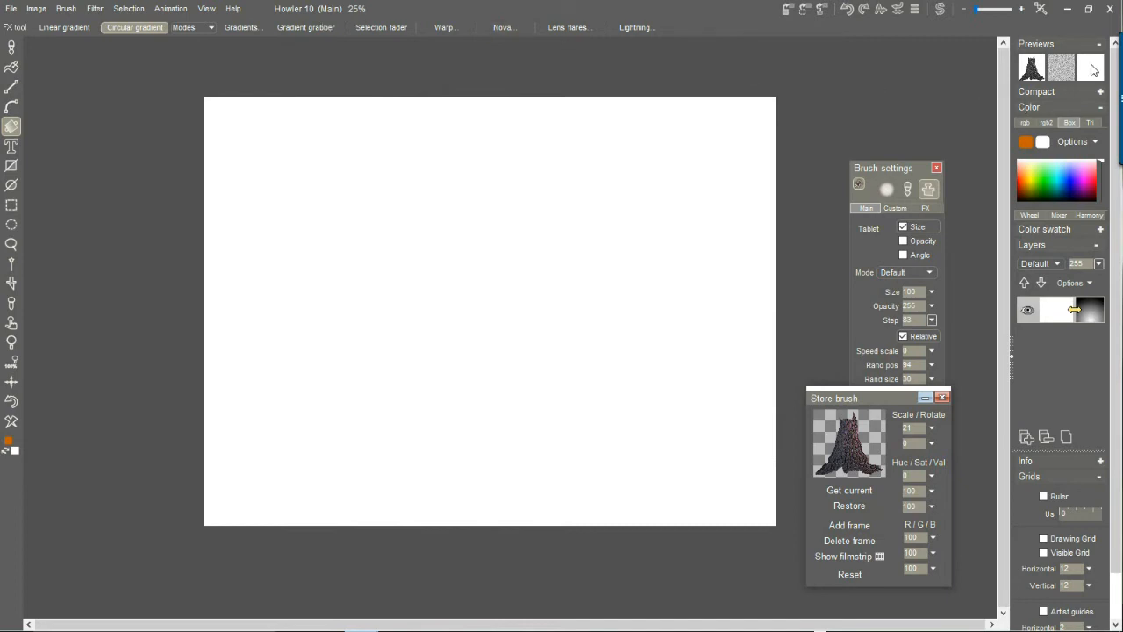
Toggle swap mixing on and off to compare the blank canvas with the gradient in the swap image.
{"action": "left_click", "coordinate": [1094, 70]}
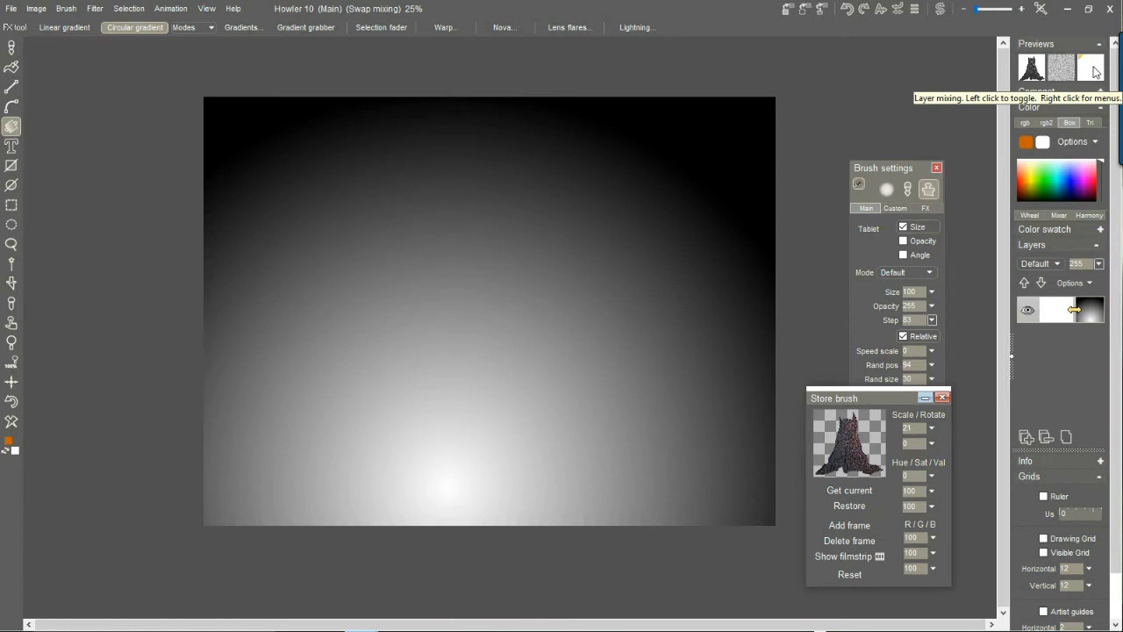
{"action": "left_click", "coordinate": [1093, 71]}
{"action": "left_click", "coordinate": [1094, 70]}
{"action": "left_click", "coordinate": [1094, 71]}
{"action": "left_click", "coordinate": [1093, 71]}
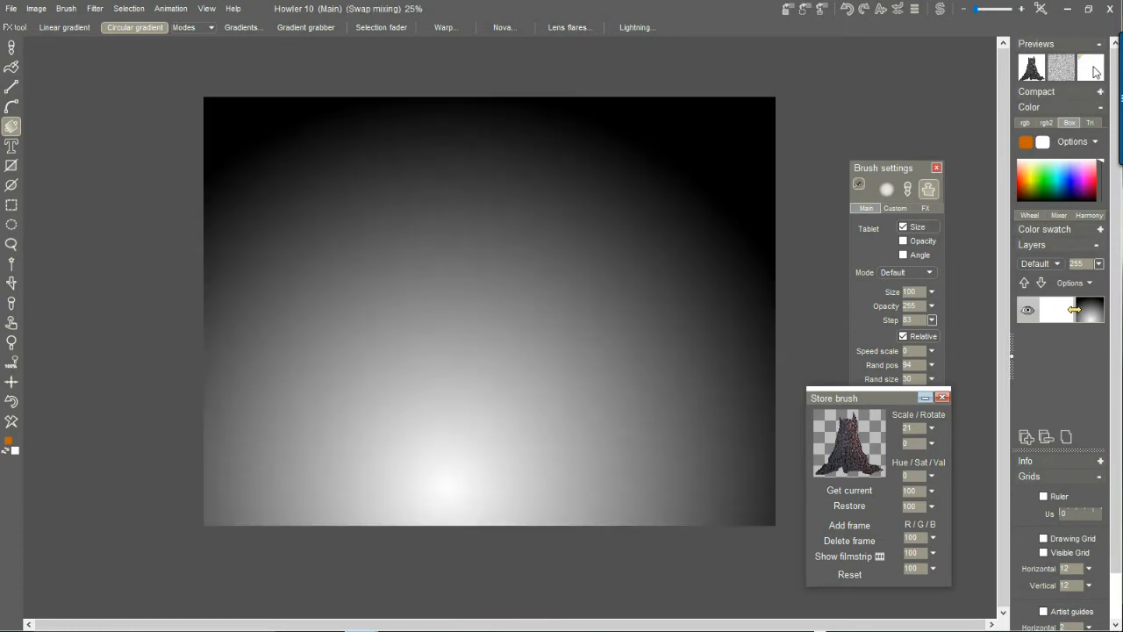
{"action": "left_click", "coordinate": [1094, 70]}
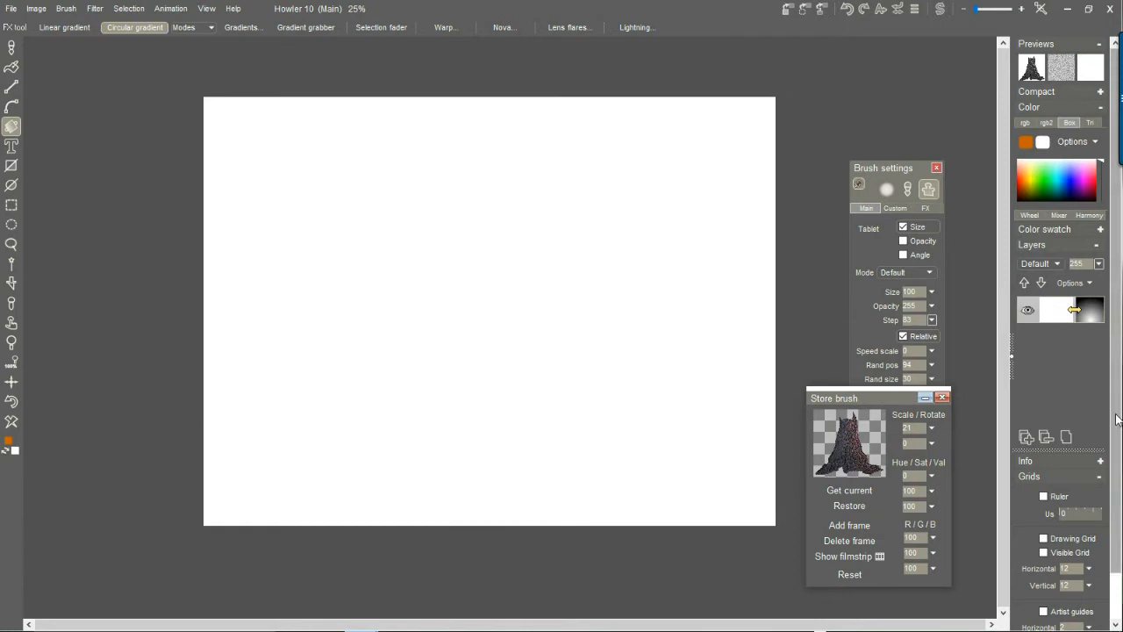
Show the ruler around the canvas and hide it again.
{"action": "scroll", "coordinate": [1117, 420], "scroll_direction": "down", "scroll_amount": 2}
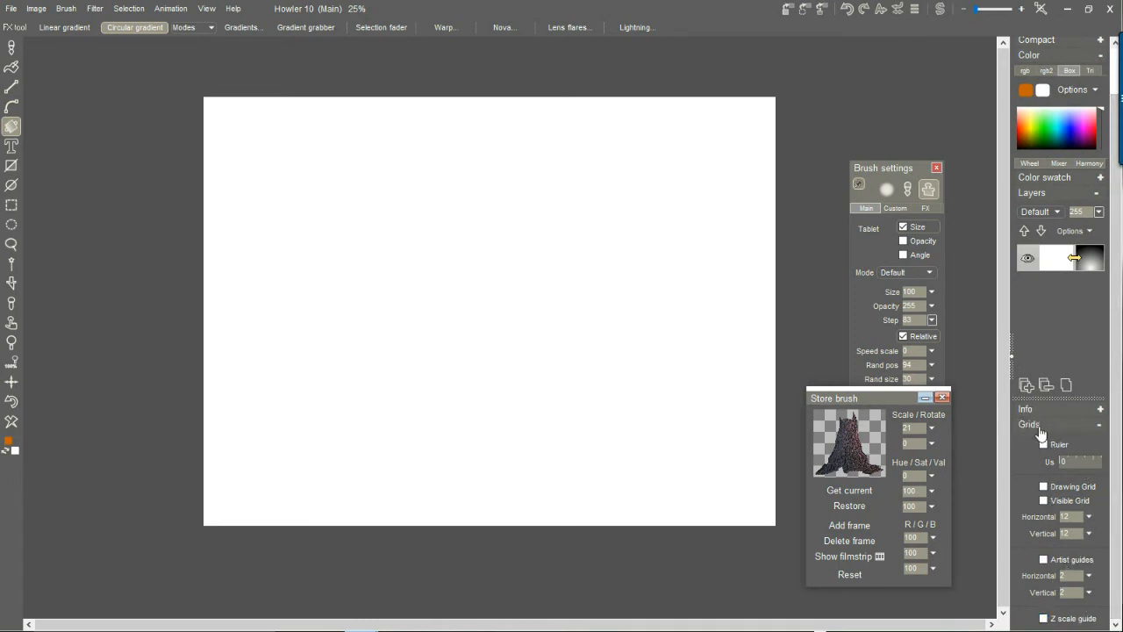
{"action": "left_click", "coordinate": [1101, 426]}
{"action": "left_click", "coordinate": [1113, 476]}
{"action": "scroll", "coordinate": [1116, 462], "scroll_direction": "down", "scroll_amount": 2}
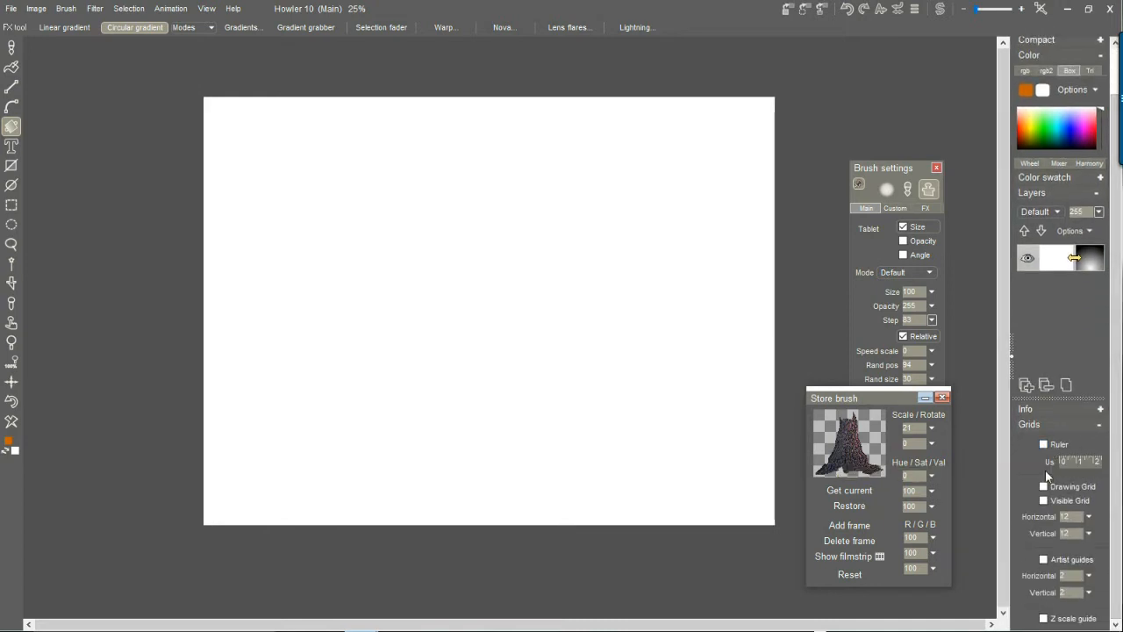
{"action": "left_click", "coordinate": [1045, 445]}
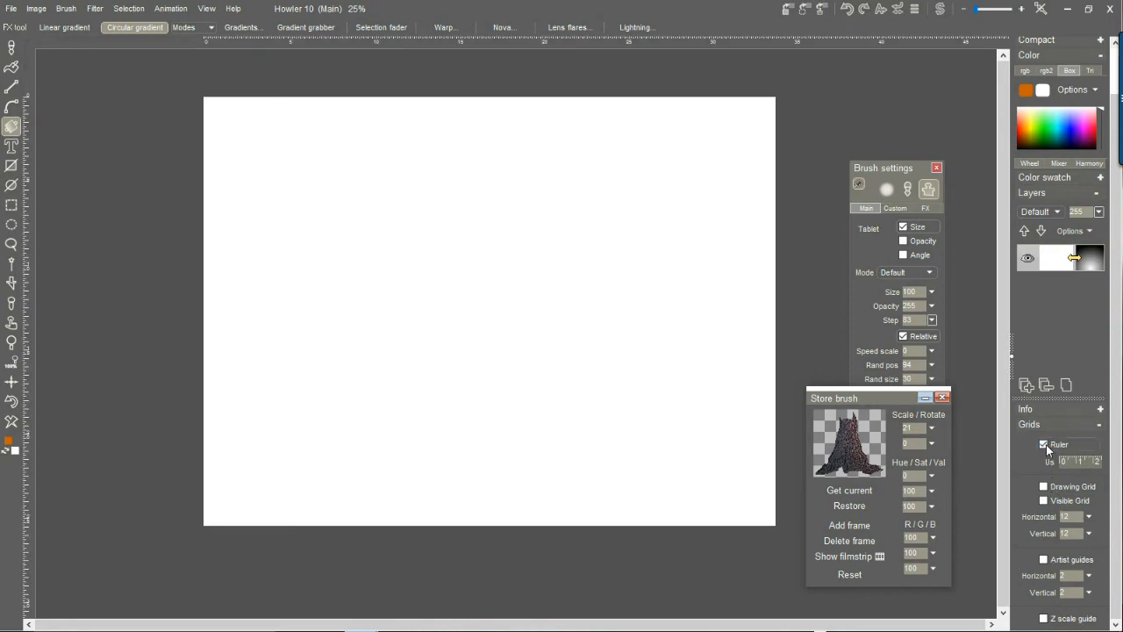
{"action": "left_click", "coordinate": [1046, 444]}
Show the visible grid, set its spacing to 65 horizontal and 85 vertical, and hide it again.
{"action": "left_click", "coordinate": [1044, 501]}
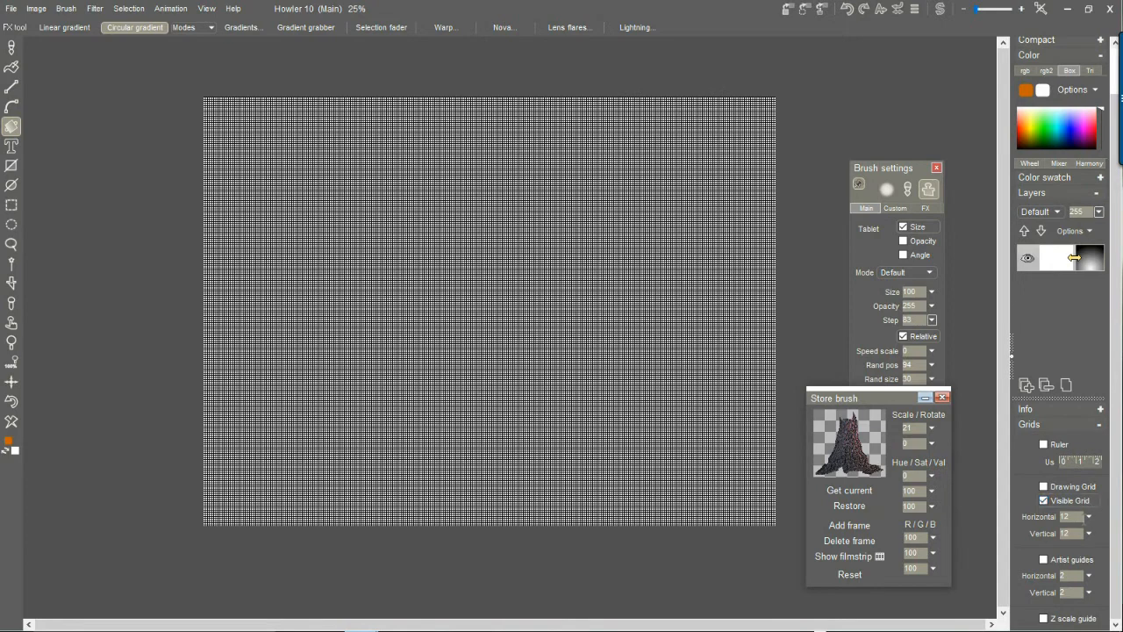
{"action": "left_click", "coordinate": [1089, 518]}
{"action": "left_click", "coordinate": [1060, 535]}
{"action": "left_click", "coordinate": [1032, 506]}
{"action": "left_click", "coordinate": [1090, 537]}
{"action": "left_click_drag", "start_coordinate": [1061, 545], "coordinate": [1075, 549]}
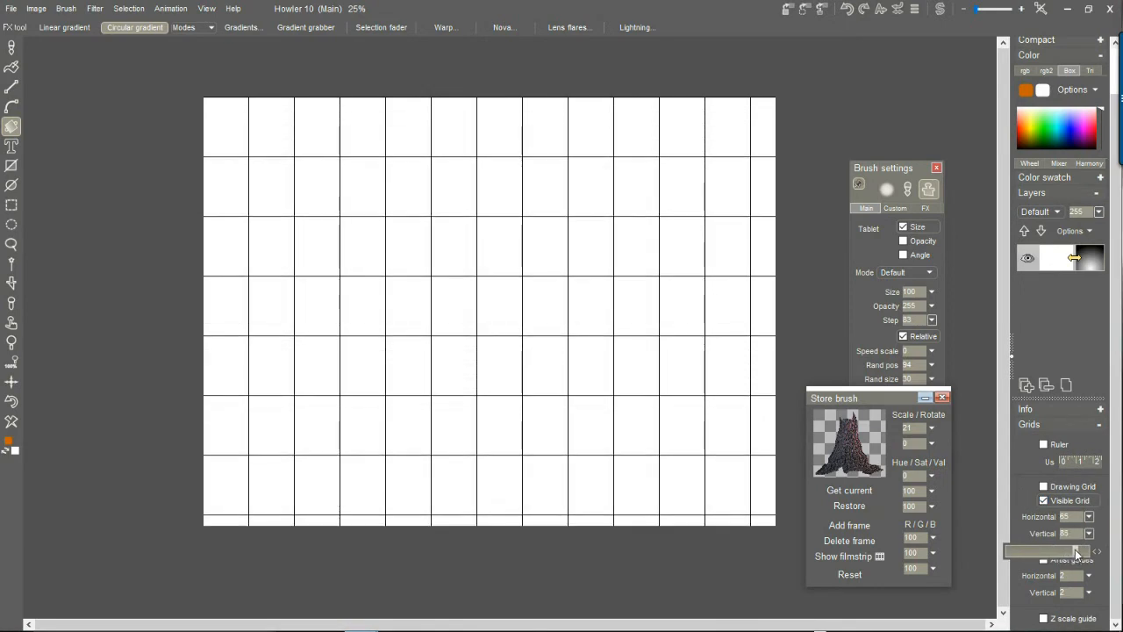
{"action": "left_click", "coordinate": [1025, 489]}
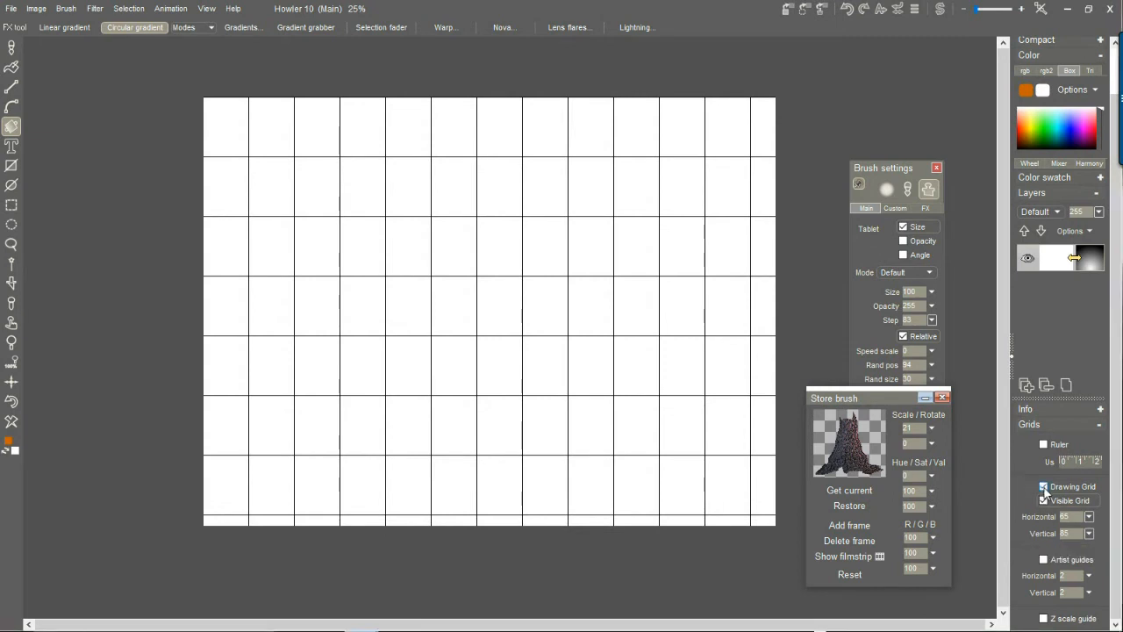
{"action": "left_click", "coordinate": [1043, 501]}
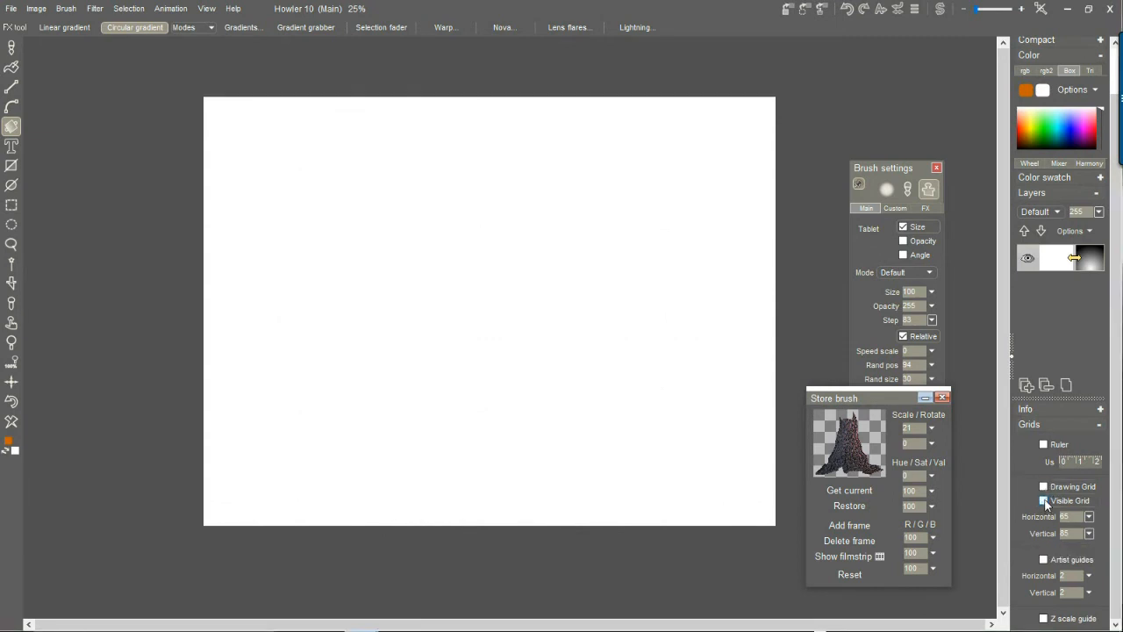
Preview the artist guides, hide them again and enable the Z scale guide.
{"action": "left_click", "coordinate": [1044, 560]}
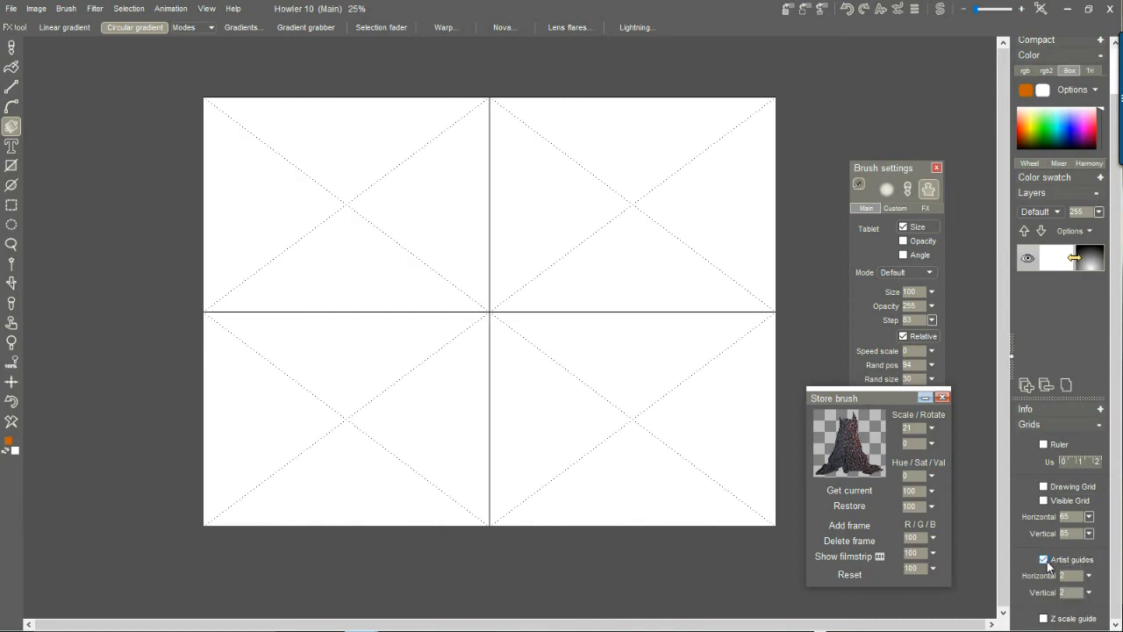
{"action": "scroll", "coordinate": [505, 394], "scroll_direction": "up", "scroll_amount": 3}
{"action": "scroll", "coordinate": [502, 396], "scroll_direction": "down", "scroll_amount": 4}
{"action": "scroll", "coordinate": [502, 399], "scroll_direction": "up", "scroll_amount": 2}
{"action": "left_click", "coordinate": [1045, 560]}
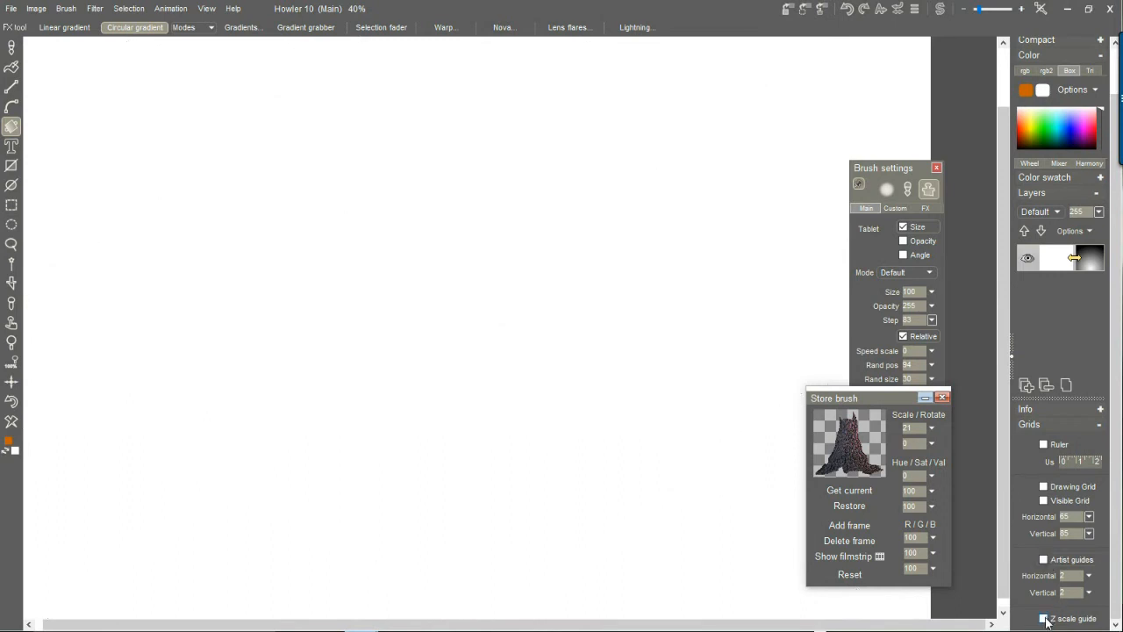
{"action": "scroll", "coordinate": [666, 428], "scroll_direction": "down", "scroll_amount": 2}
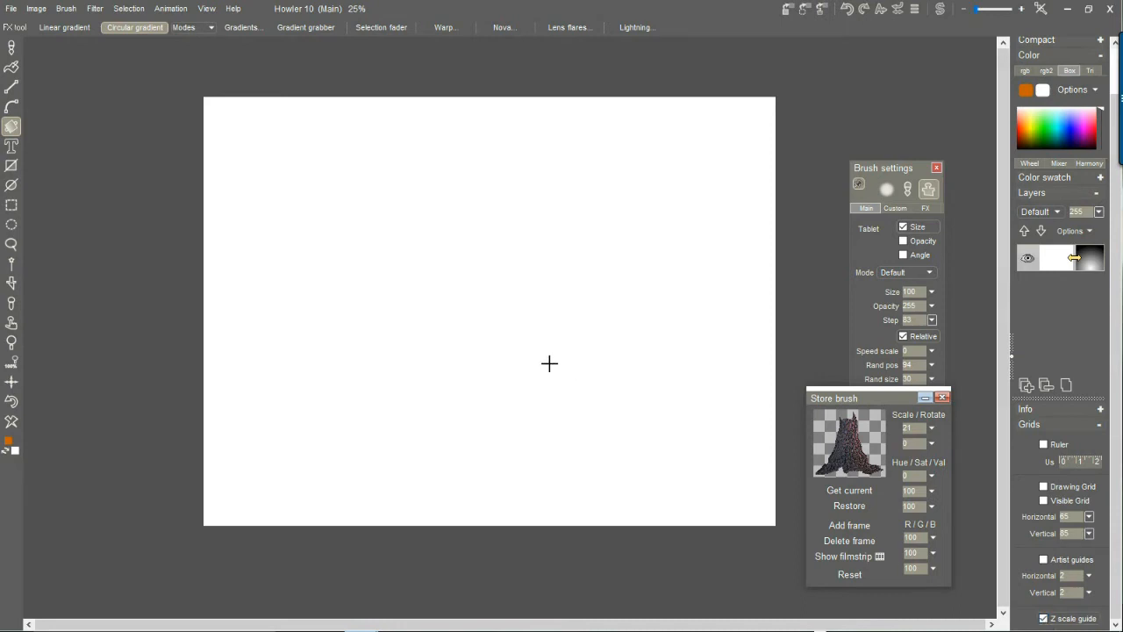
Switch to the brush tool and turn on swap mixing to show the gradient behind the canvas.
{"action": "left_click", "coordinate": [11, 47]}
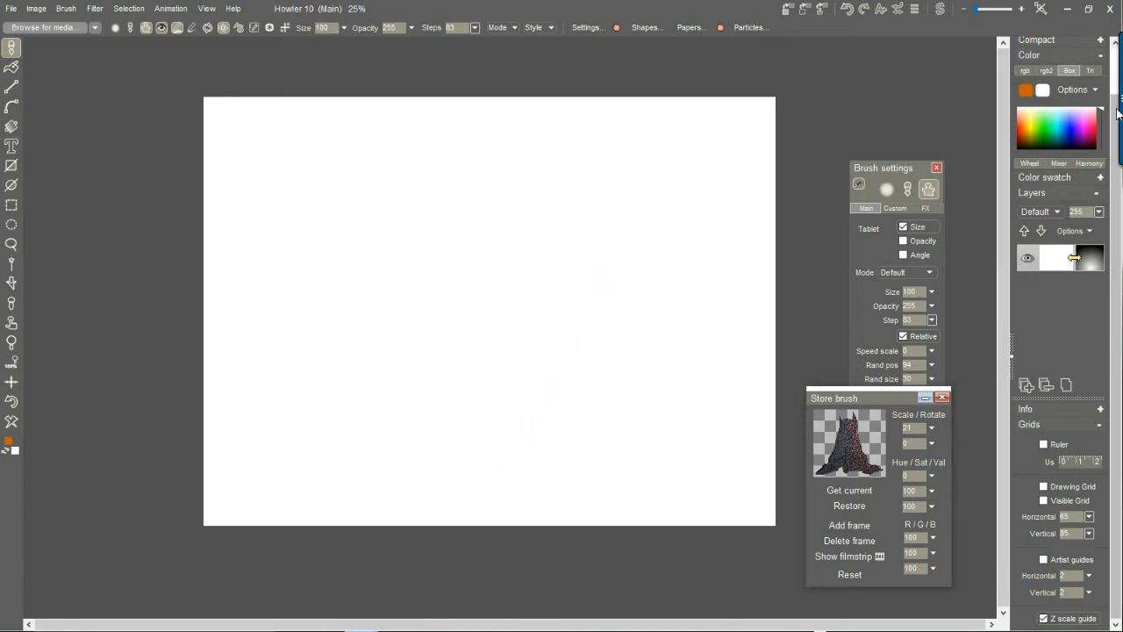
{"action": "scroll", "coordinate": [1113, 69], "scroll_direction": "up", "scroll_amount": 1}
{"action": "left_click", "coordinate": [1092, 70]}
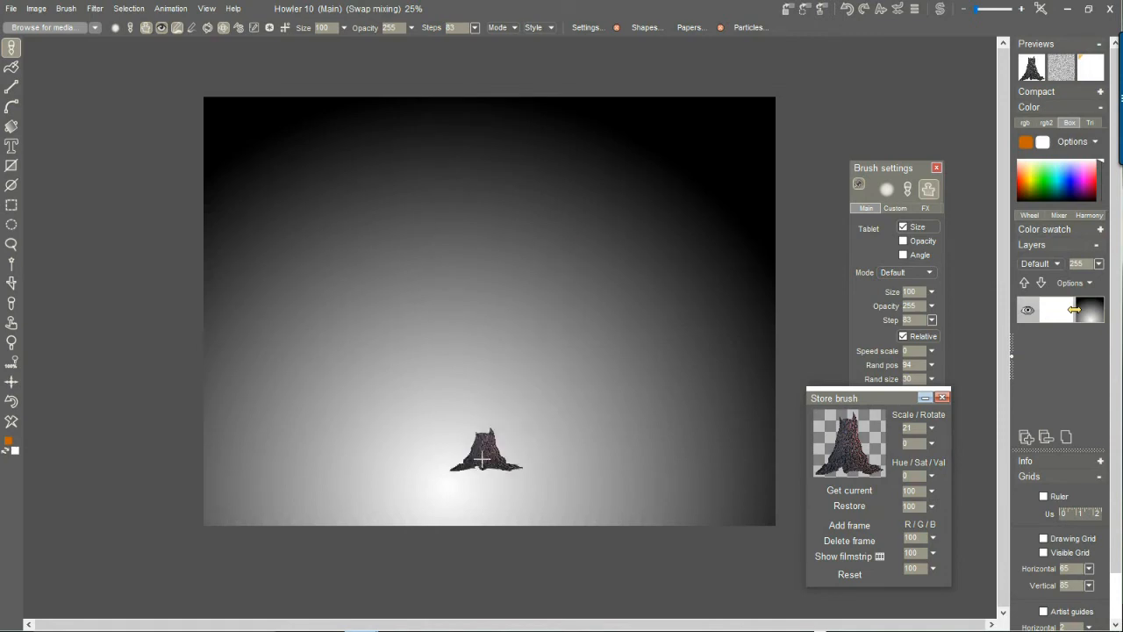
Paint three receding rows of stumps from the bright lower center toward the dark upper middle and upper right of the gradient.
{"action": "scroll", "coordinate": [452, 467], "scroll_direction": "up", "scroll_amount": 2}
{"action": "scroll", "coordinate": [452, 467], "scroll_direction": "down", "scroll_amount": 2}
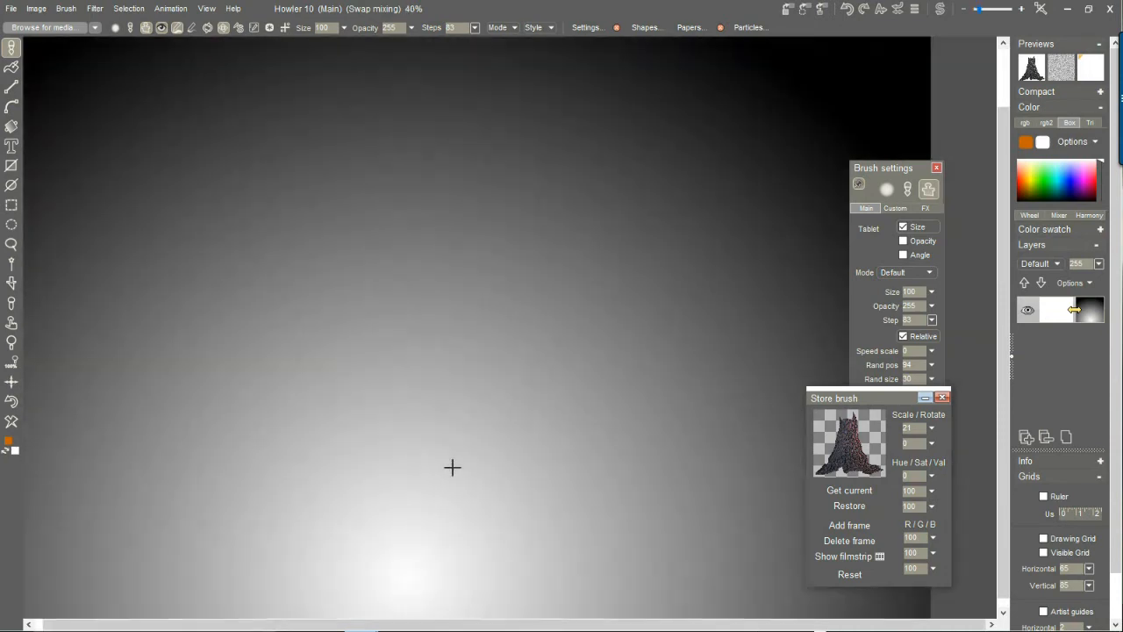
{"action": "scroll", "coordinate": [452, 467], "scroll_direction": "up", "scroll_amount": 1}
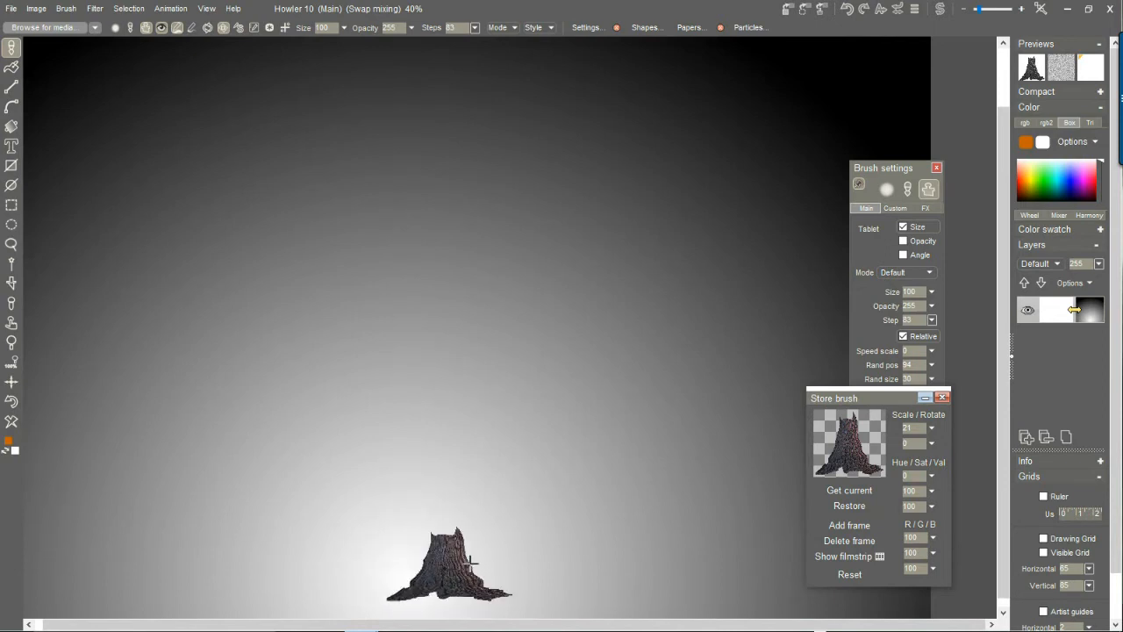
{"action": "scroll", "coordinate": [446, 503], "scroll_direction": "down", "scroll_amount": 1}
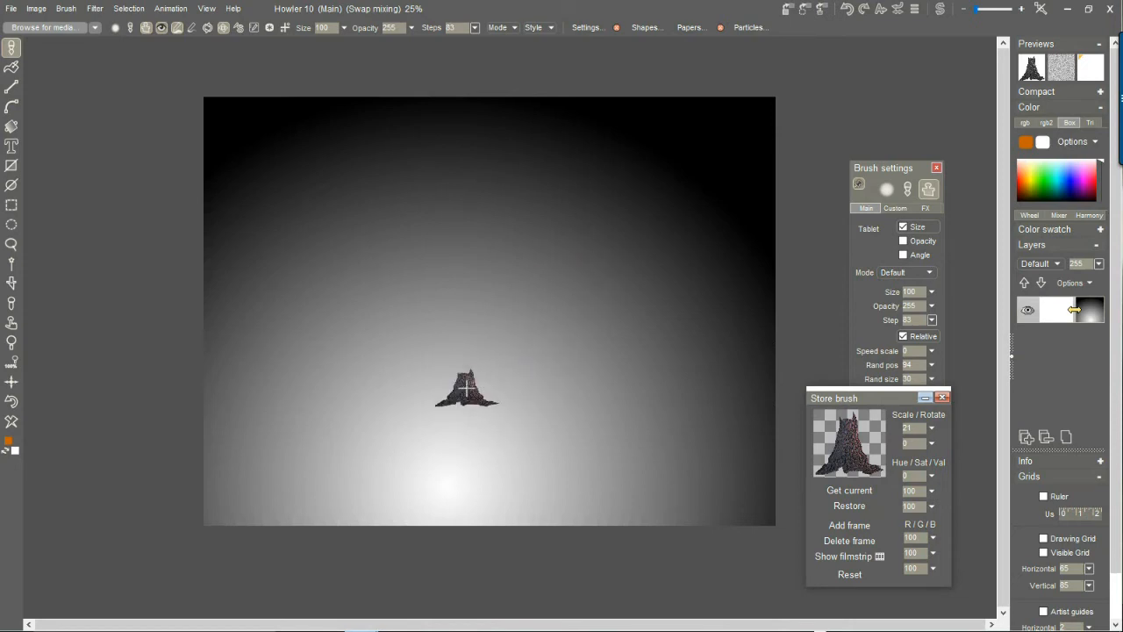
{"action": "scroll", "coordinate": [466, 389], "scroll_direction": "up", "scroll_amount": 1}
{"action": "scroll", "coordinate": [467, 389], "scroll_direction": "down", "scroll_amount": 2}
{"action": "scroll", "coordinate": [466, 389], "scroll_direction": "up", "scroll_amount": 1}
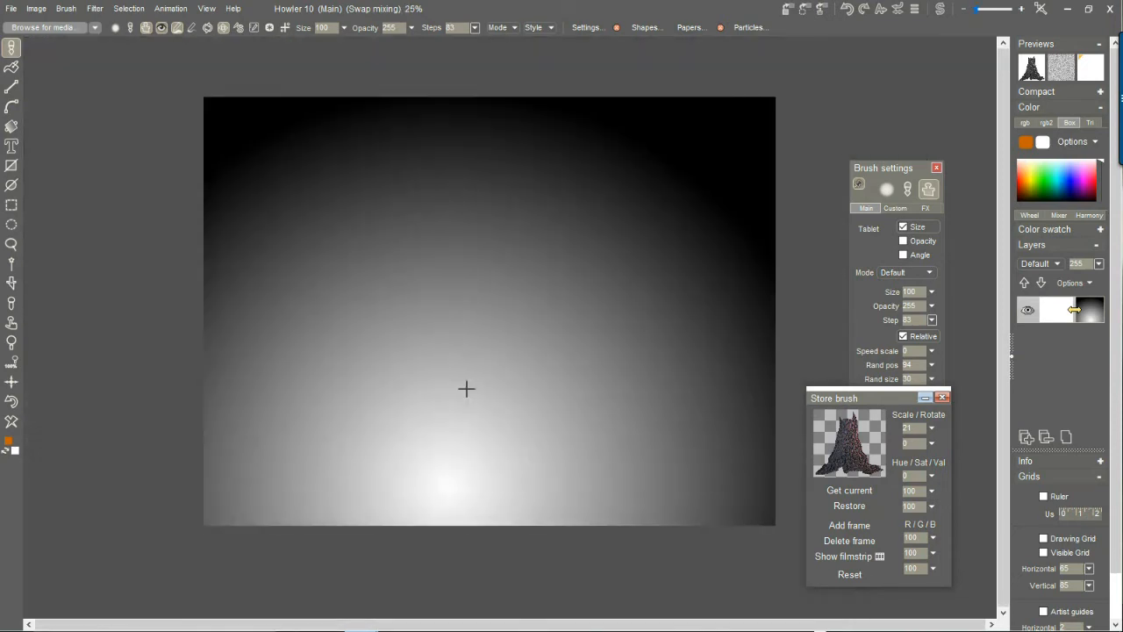
{"action": "mouse_move", "coordinate": [463, 444]}
{"action": "left_mouse_down"}
{"action": "mouse_move", "coordinate": [510, 345]}
{"action": "mouse_move", "coordinate": [654, 135]}
{"action": "left_mouse_up"}
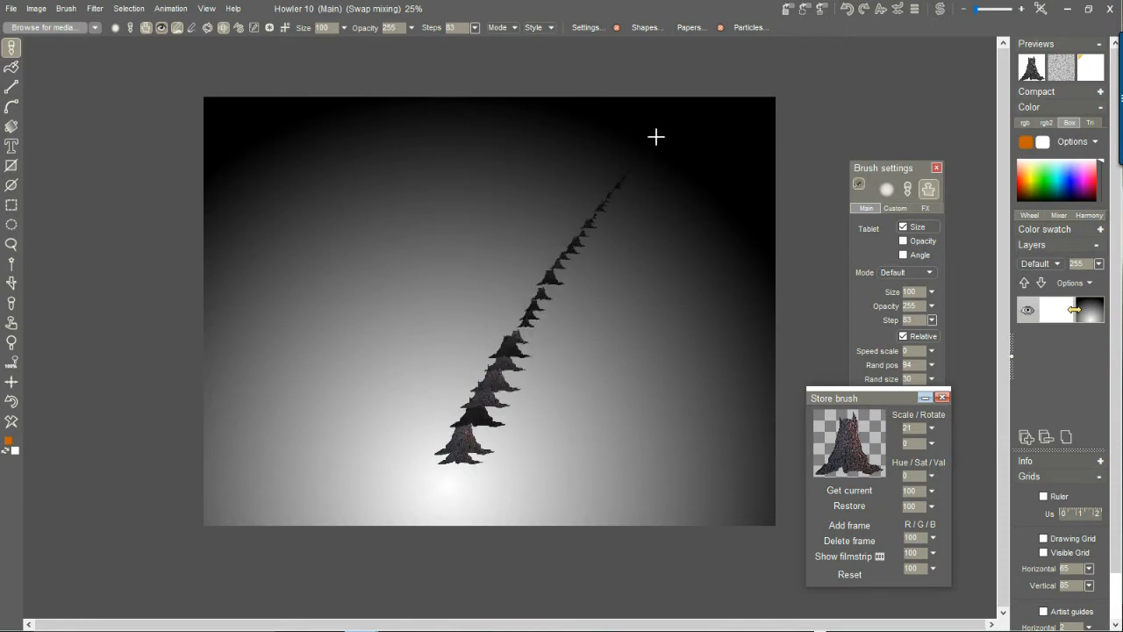
{"action": "mouse_move", "coordinate": [496, 447]}
{"action": "left_mouse_down"}
{"action": "mouse_move", "coordinate": [535, 377]}
{"action": "mouse_move", "coordinate": [709, 184]}
{"action": "left_mouse_up"}
{"action": "left_click_drag", "start_coordinate": [459, 404], "coordinate": [485, 113]}
Paint two more receding stump rows from the gradient's lower center toward its dark upper left edge.
{"action": "left_click", "coordinate": [205, 9]}
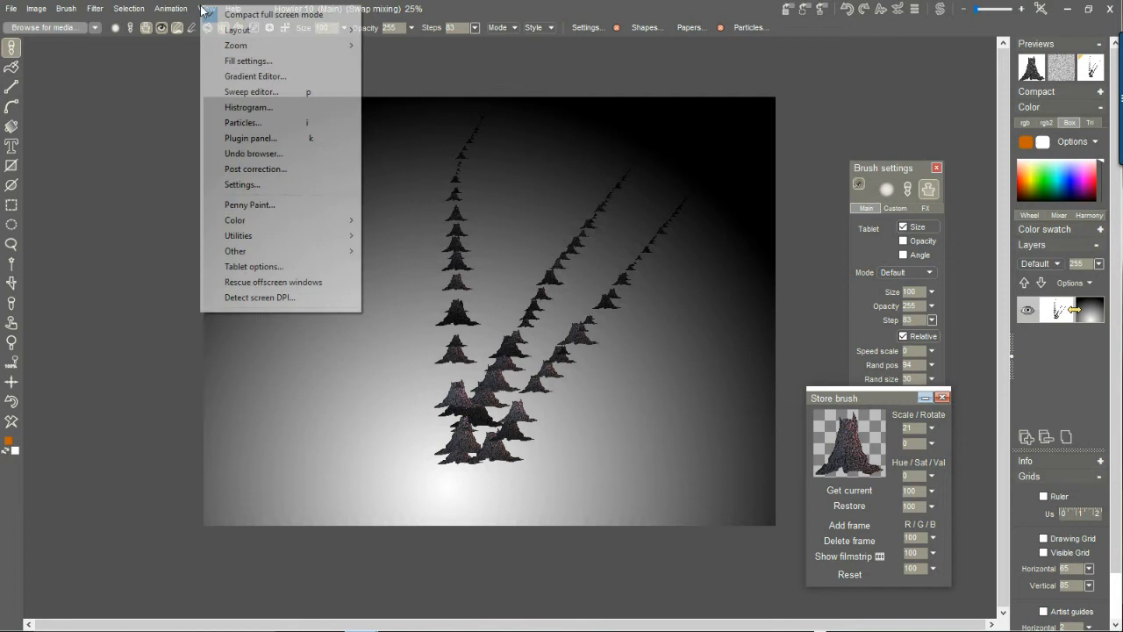
{"action": "left_click", "coordinate": [264, 173]}
{"action": "left_click_drag", "start_coordinate": [425, 423], "coordinate": [363, 260]}
{"action": "left_click_drag", "start_coordinate": [343, 209], "coordinate": [300, 135]}
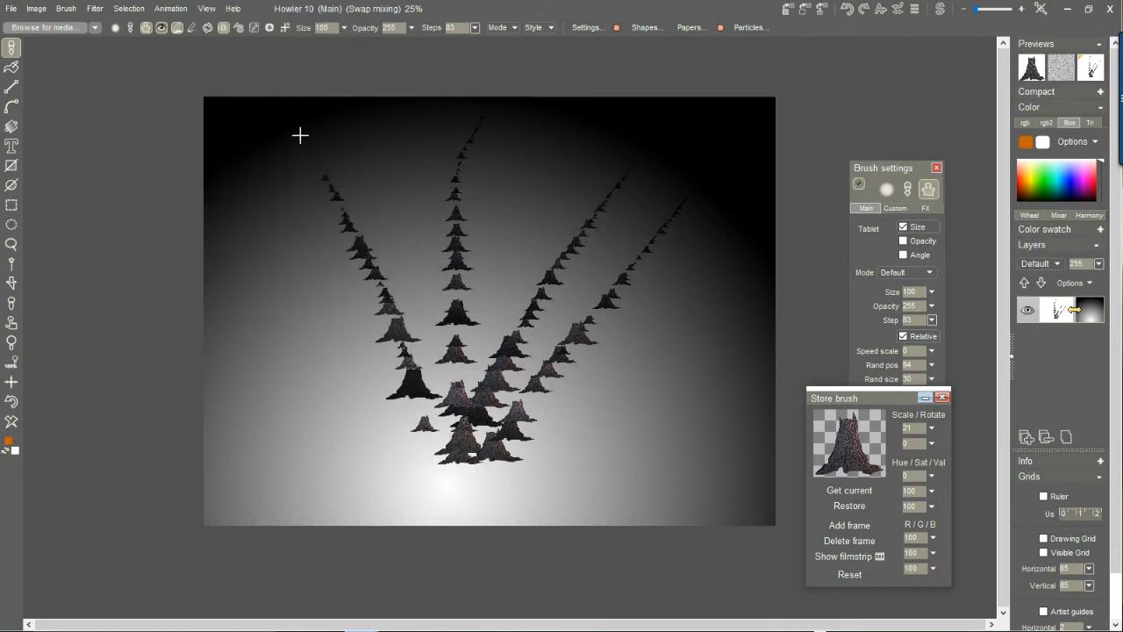
{"action": "left_click_drag", "start_coordinate": [360, 420], "coordinate": [263, 153]}
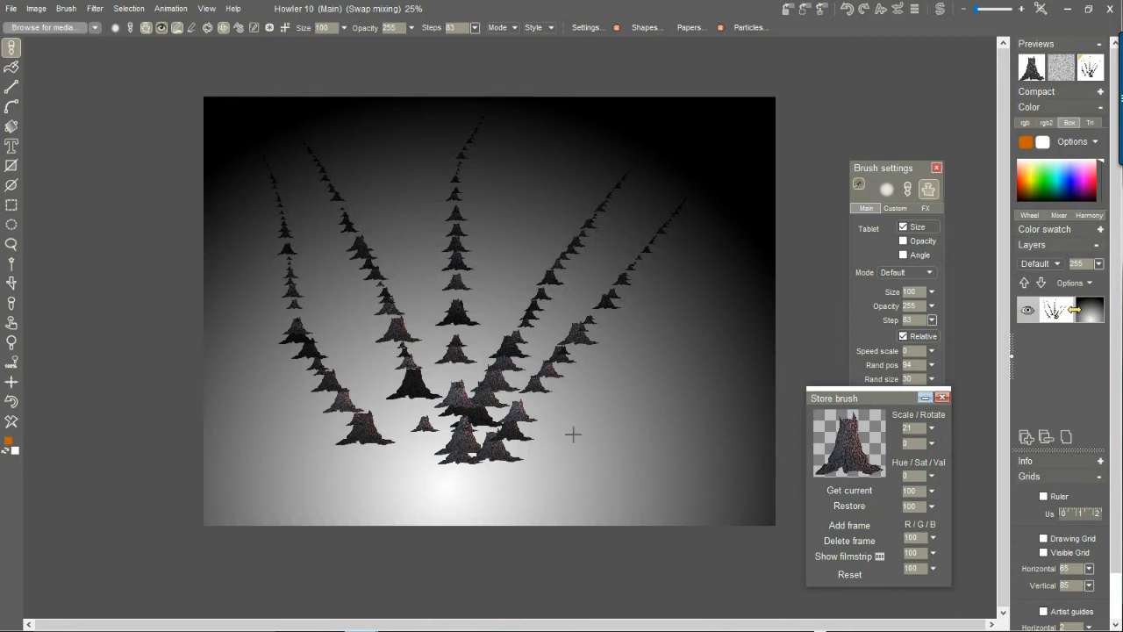
Paint six more receding stump rows from the gradient's bright lower area: two toward the right, two toward the left and two toward the top.
{"action": "left_click_drag", "start_coordinate": [579, 459], "coordinate": [731, 216]}
{"action": "left_click_drag", "start_coordinate": [634, 454], "coordinate": [746, 243]}
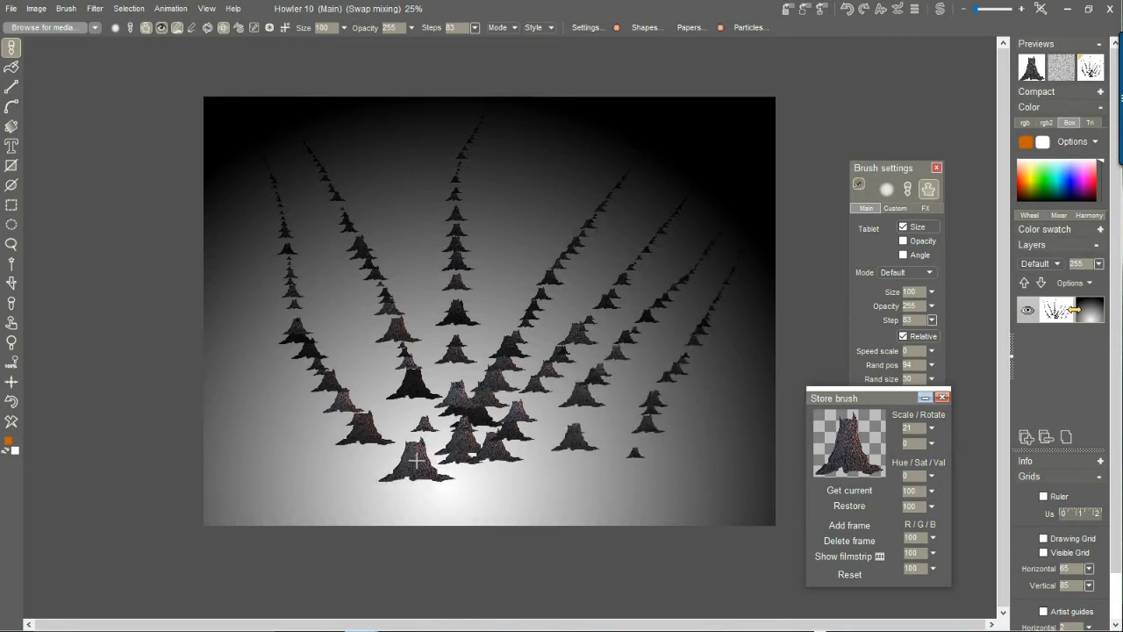
{"action": "left_click_drag", "start_coordinate": [386, 436], "coordinate": [230, 275]}
{"action": "left_click_drag", "start_coordinate": [426, 443], "coordinate": [303, 224]}
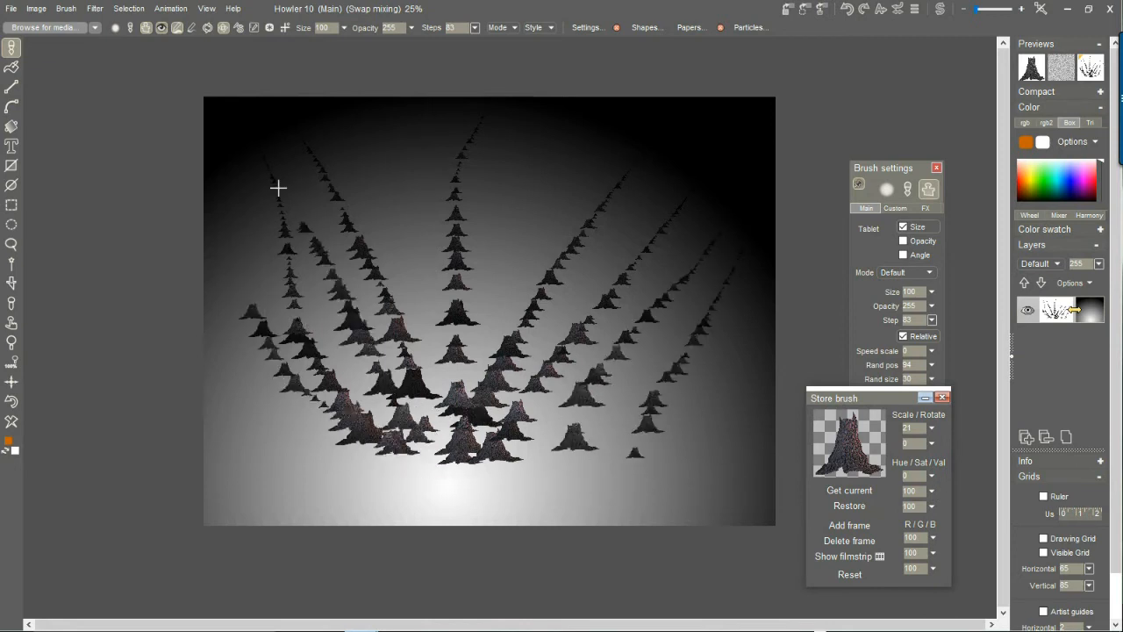
{"action": "mouse_move", "coordinate": [439, 452]}
{"action": "left_mouse_down"}
{"action": "mouse_move", "coordinate": [443, 386]}
{"action": "mouse_move", "coordinate": [406, 151]}
{"action": "left_mouse_up"}
{"action": "mouse_move", "coordinate": [452, 456]}
{"action": "left_mouse_down"}
{"action": "mouse_move", "coordinate": [501, 228]}
{"action": "mouse_move", "coordinate": [562, 128]}
{"action": "left_mouse_up"}
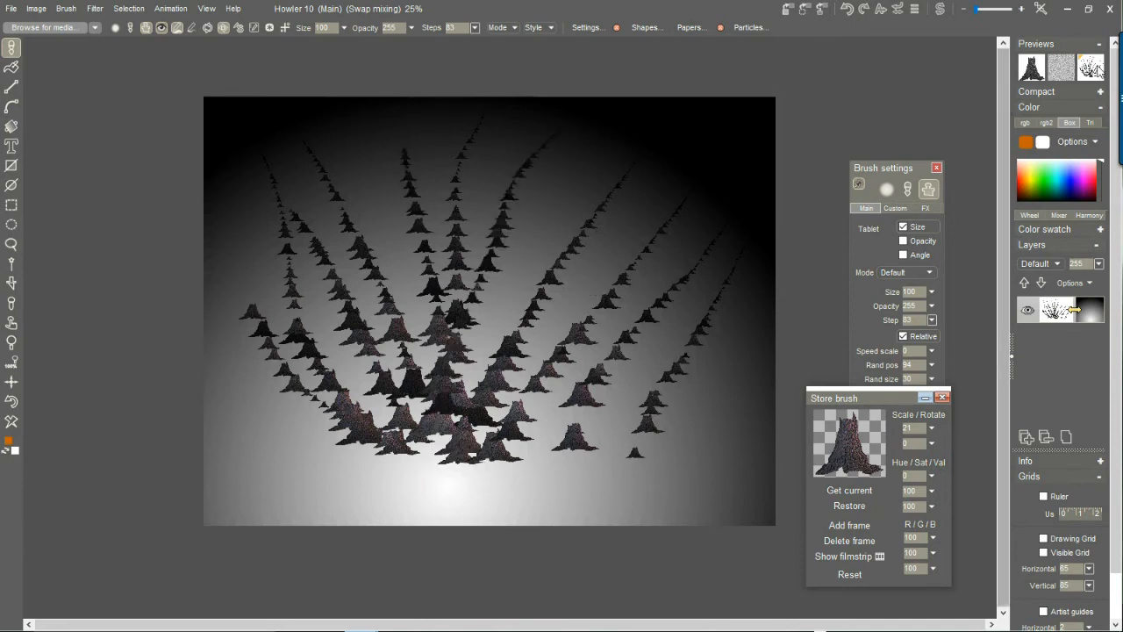
Turn off swap mixing to hide the gradient and clear the painted stumps from the canvas.
{"action": "left_click", "coordinate": [1099, 70]}
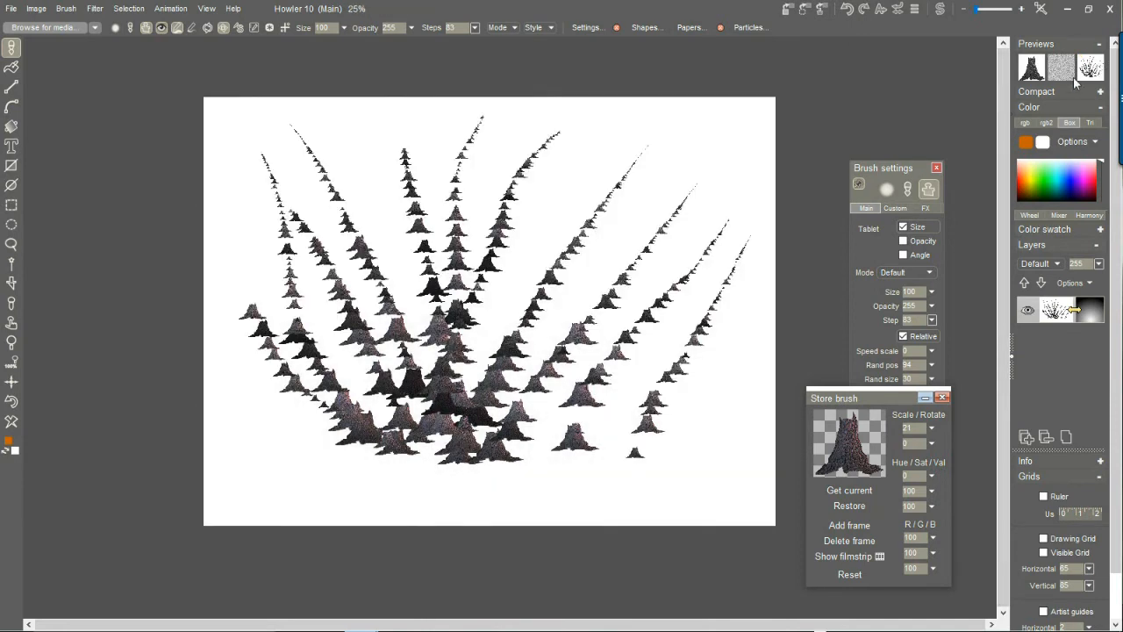
{"action": "left_click", "coordinate": [13, 425]}
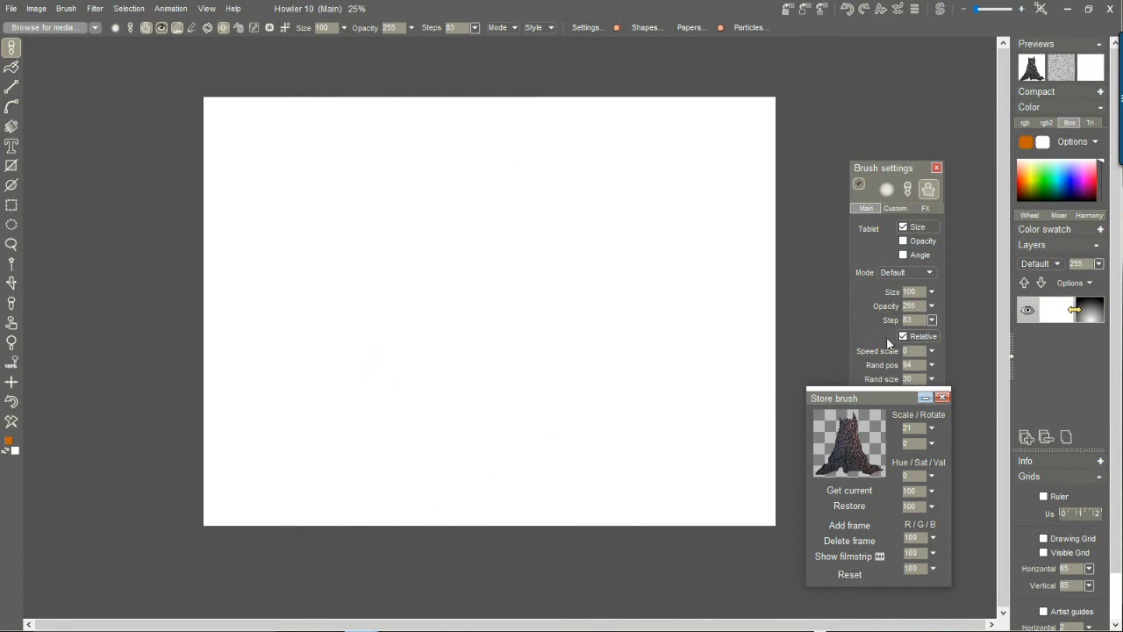
Set the stored stump brush's scale to 77 and the brush step to 162, testing them with a row receding toward the upper right.
{"action": "left_click", "coordinate": [932, 427]}
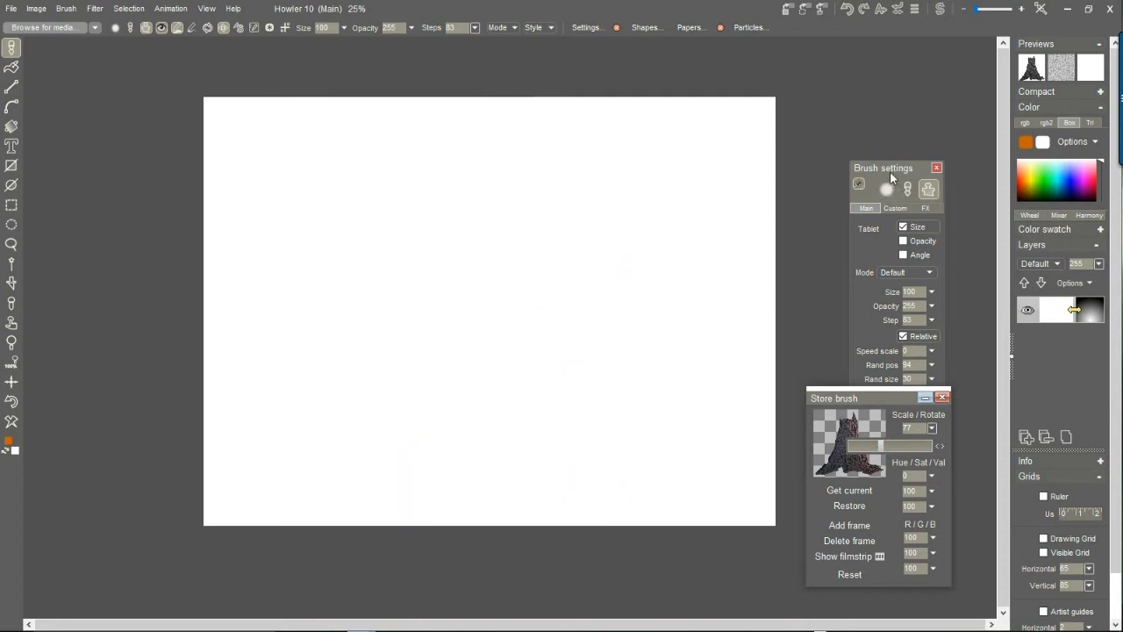
{"action": "left_click", "coordinate": [867, 210]}
{"action": "left_click_drag", "start_coordinate": [878, 168], "coordinate": [890, 58]}
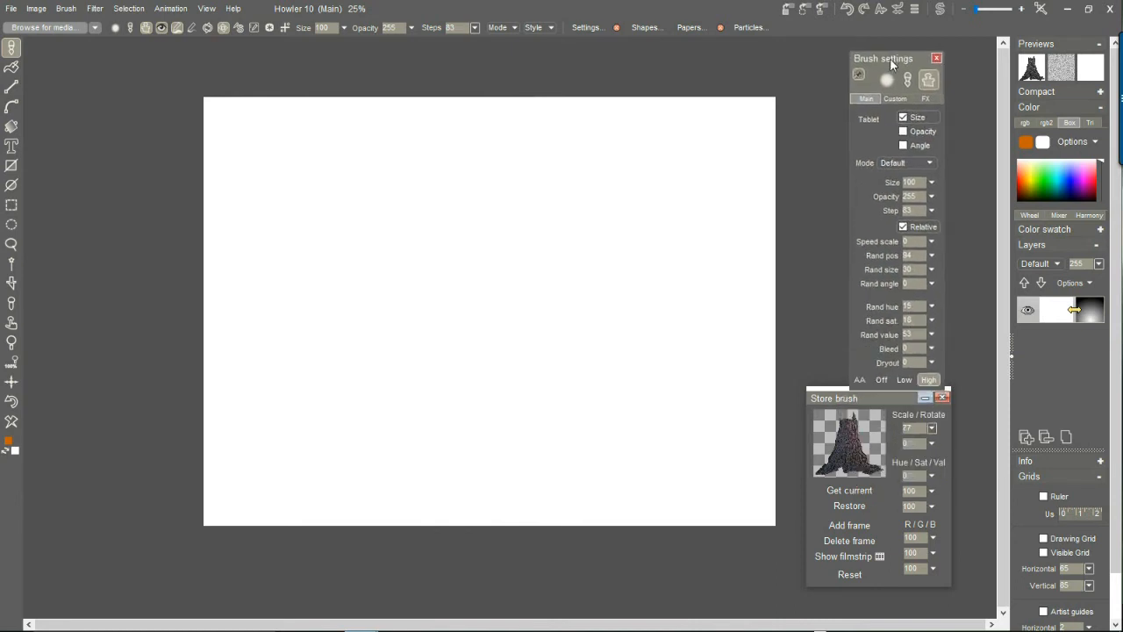
{"action": "left_click", "coordinate": [932, 211]}
{"action": "left_click", "coordinate": [902, 229]}
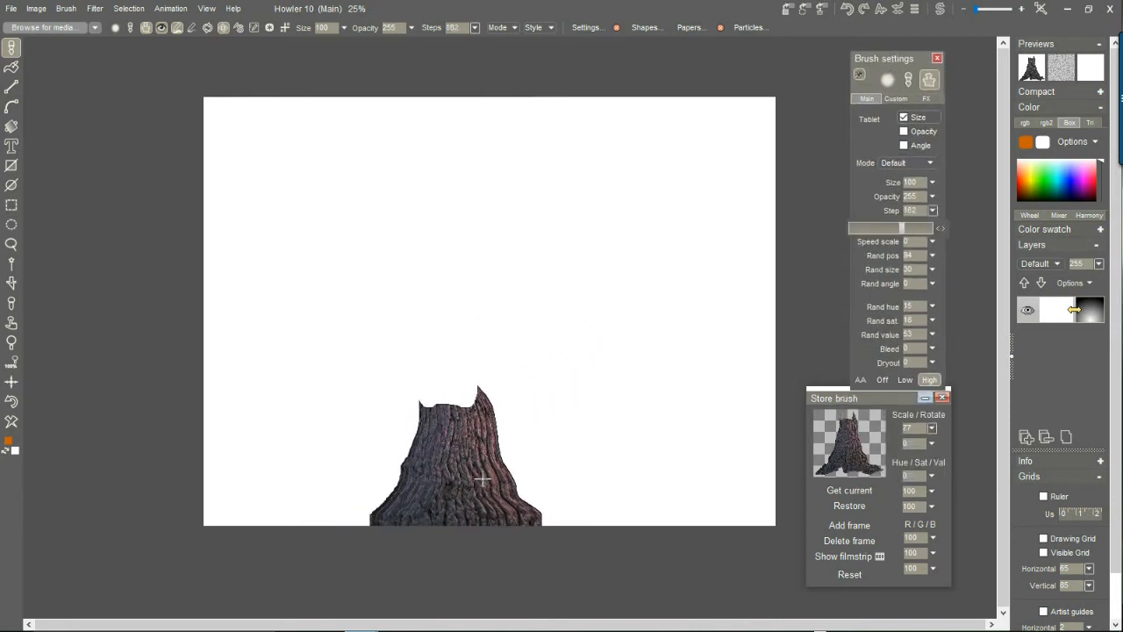
{"action": "left_click_drag", "start_coordinate": [486, 442], "coordinate": [773, 198]}
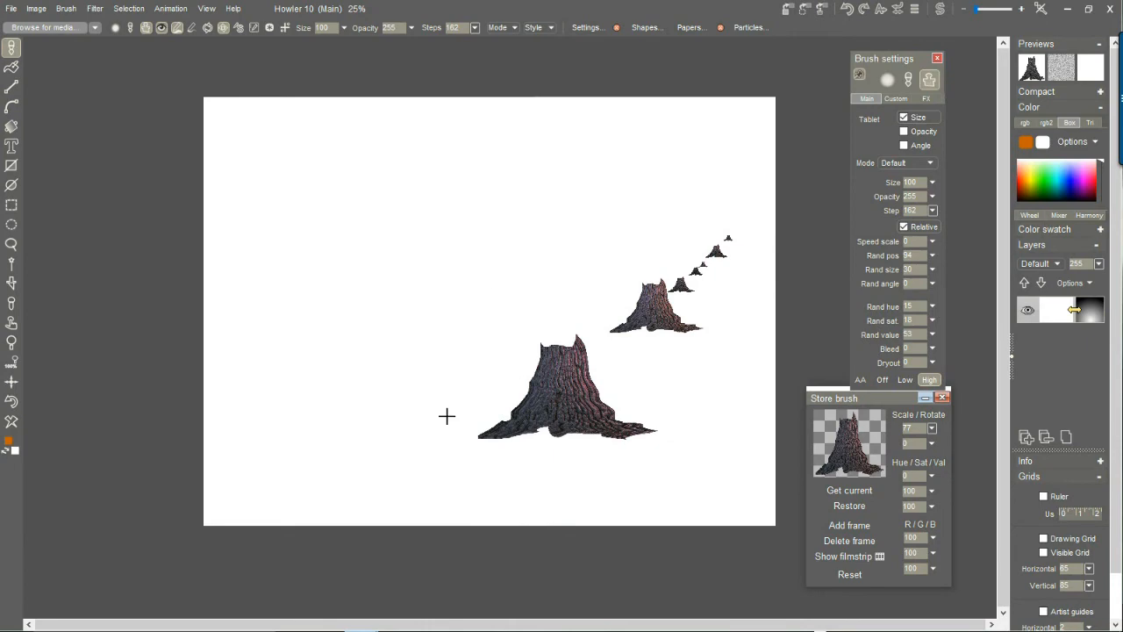
{"action": "key", "text": "alt+Tab"}
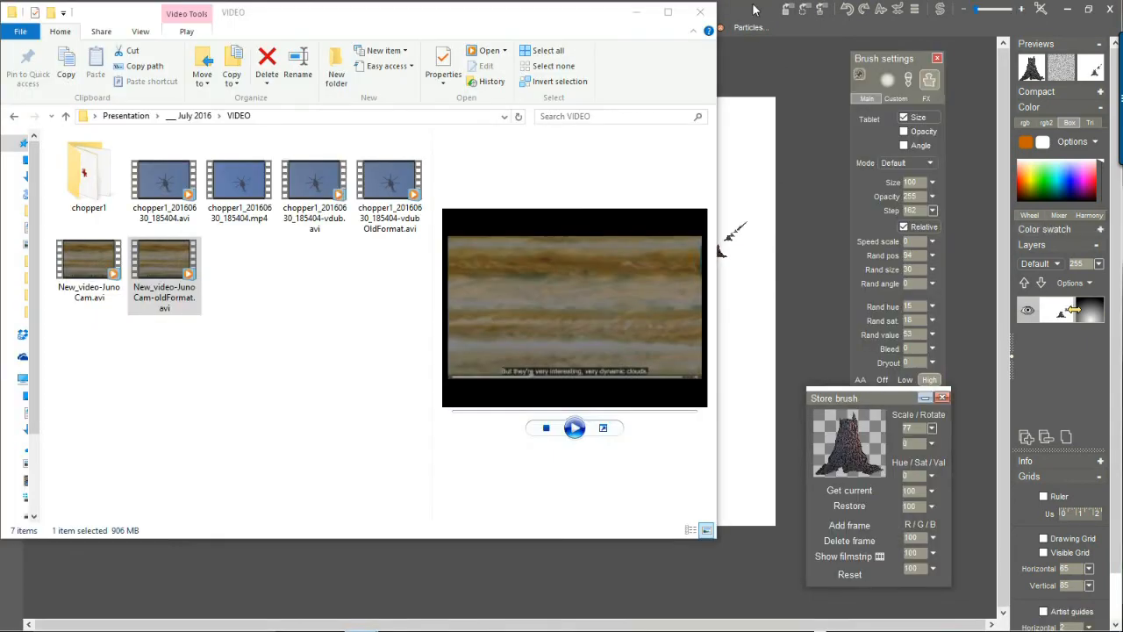
{"action": "left_click", "coordinate": [494, 25]}
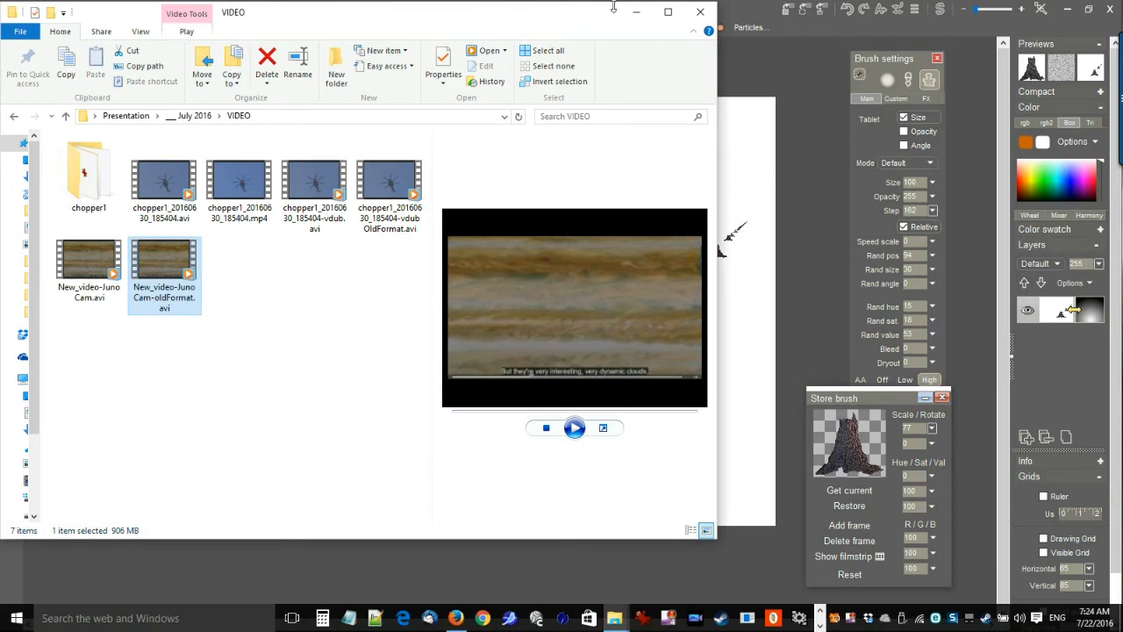
{"action": "left_click", "coordinate": [744, 13]}
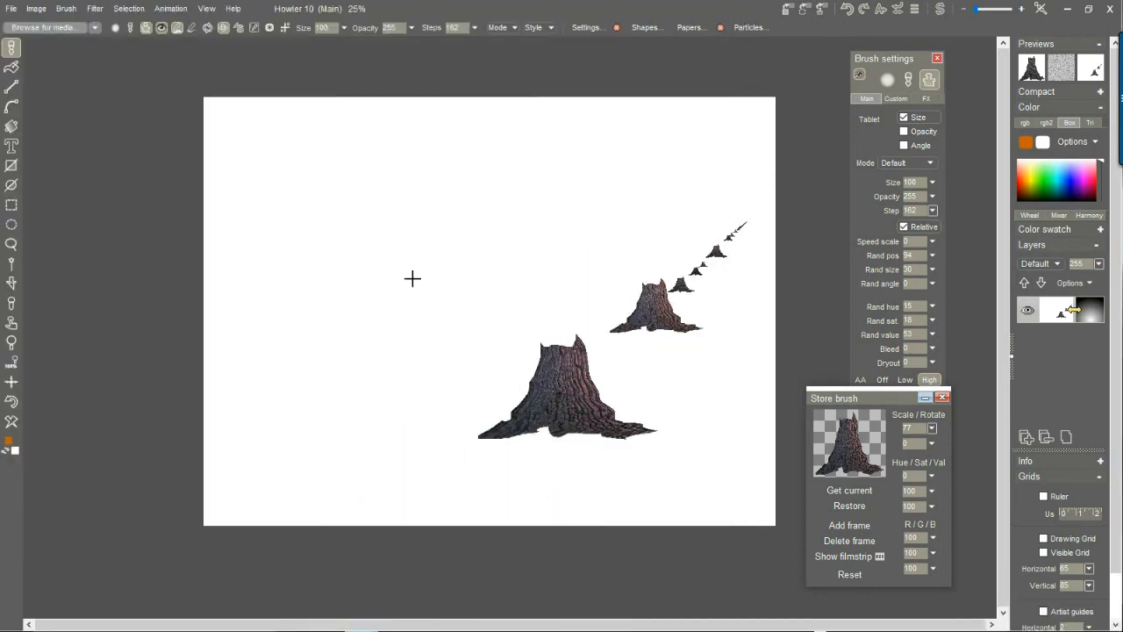
Paint two stump rows near the center, turn off relative stepping for a third row toward the upper left, and clear the canvas.
{"action": "left_click_drag", "start_coordinate": [427, 341], "coordinate": [401, 236]}
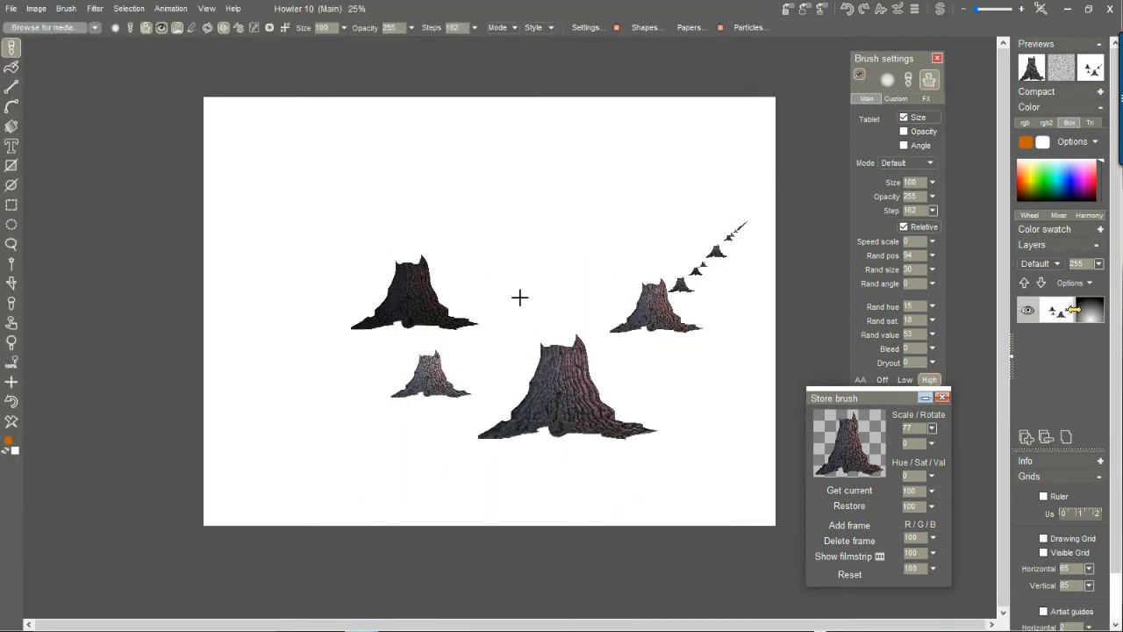
{"action": "left_click_drag", "start_coordinate": [520, 298], "coordinate": [568, 177]}
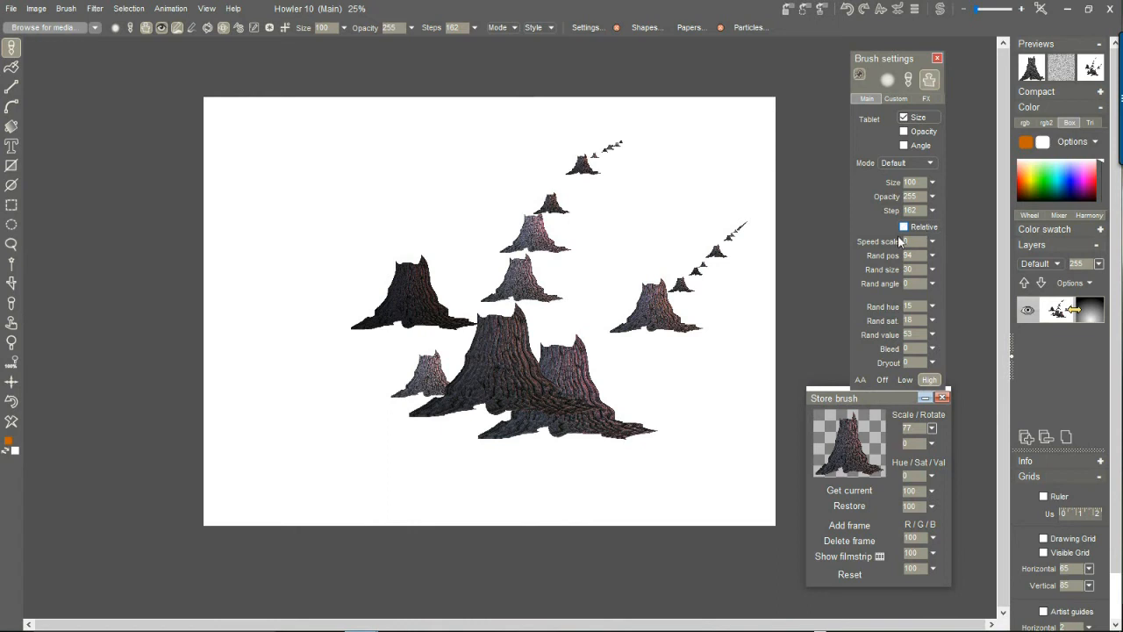
{"action": "left_click_drag", "start_coordinate": [361, 383], "coordinate": [245, 201]}
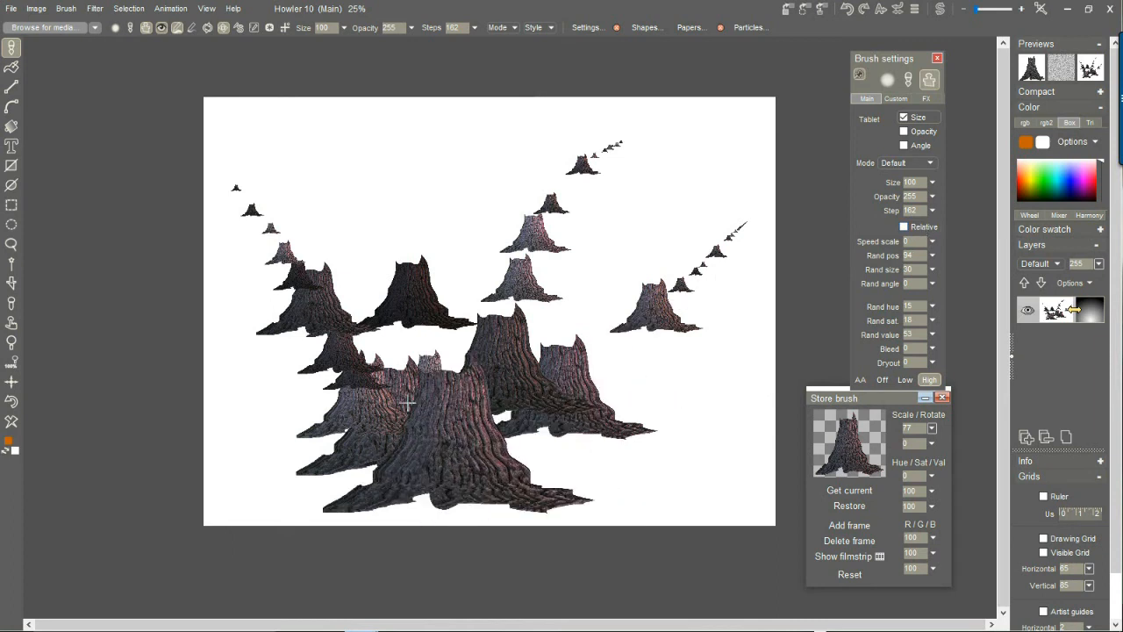
{"action": "left_click", "coordinate": [14, 427]}
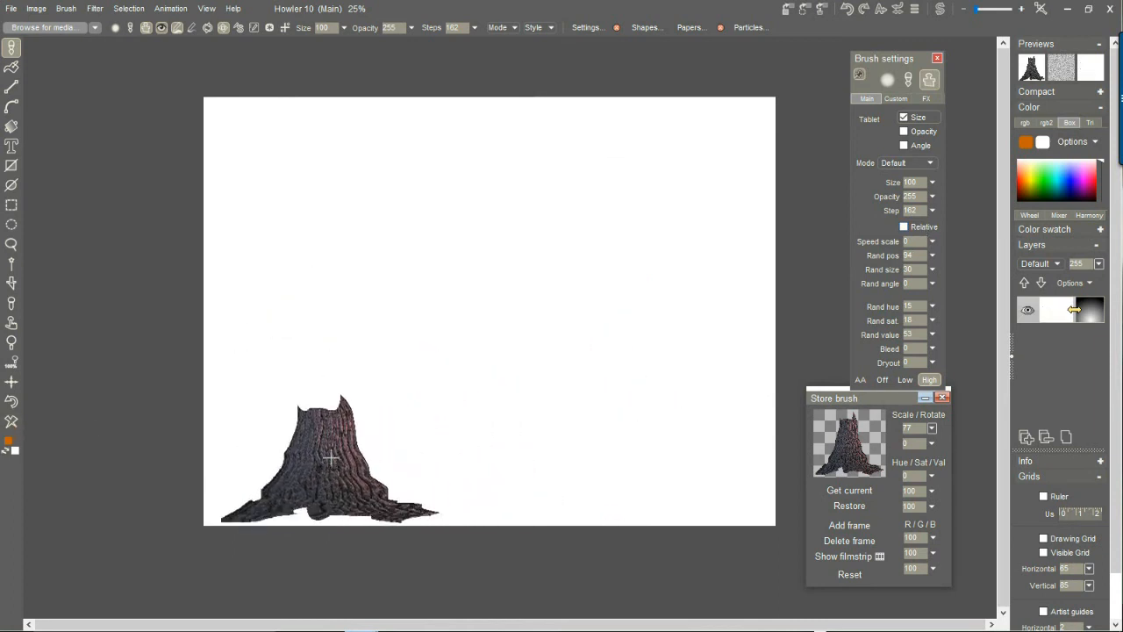
Paint overlapping stump rows along the diagonal between the canvas's lower left and upper right, and clear the canvas.
{"action": "left_click_drag", "start_coordinate": [451, 439], "coordinate": [663, 283]}
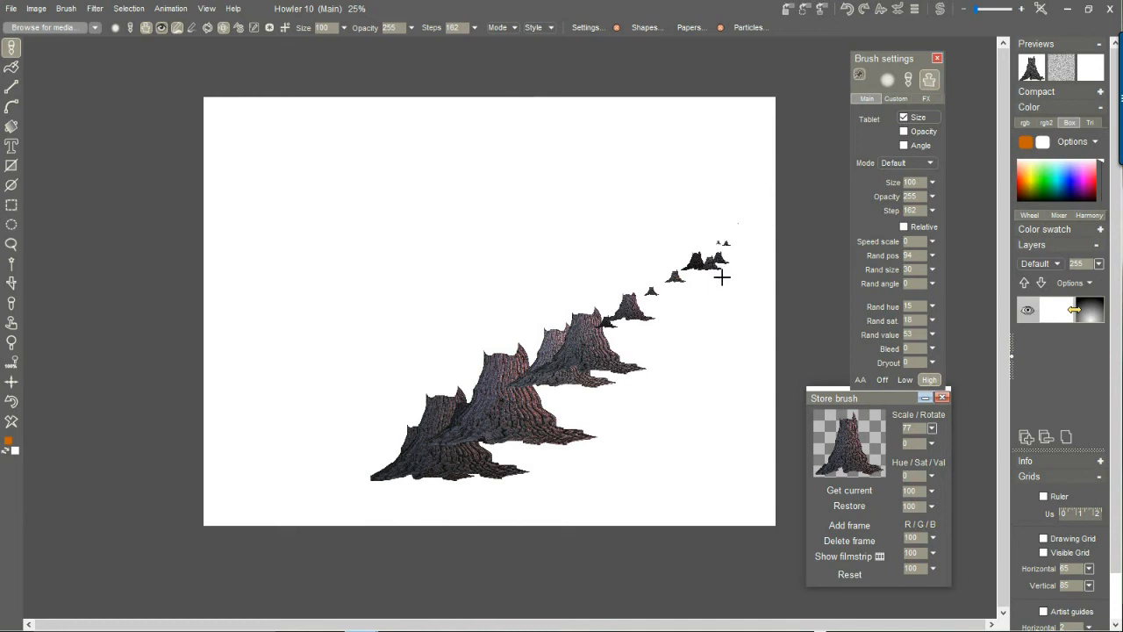
{"action": "left_click_drag", "start_coordinate": [676, 310], "coordinate": [657, 327]}
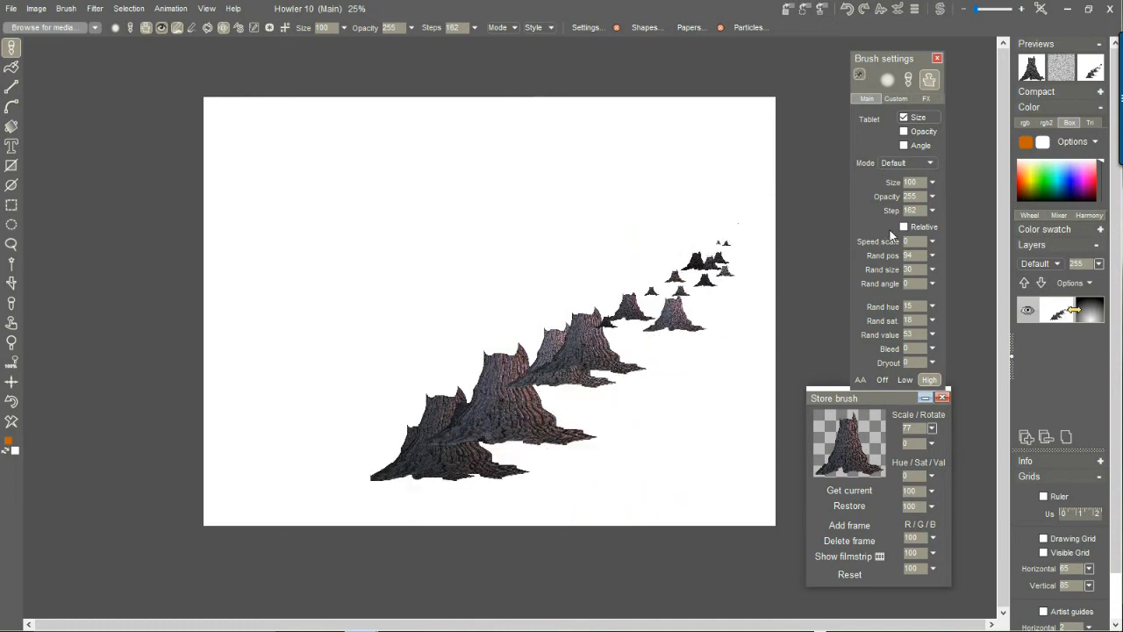
{"action": "left_click_drag", "start_coordinate": [638, 237], "coordinate": [225, 539]}
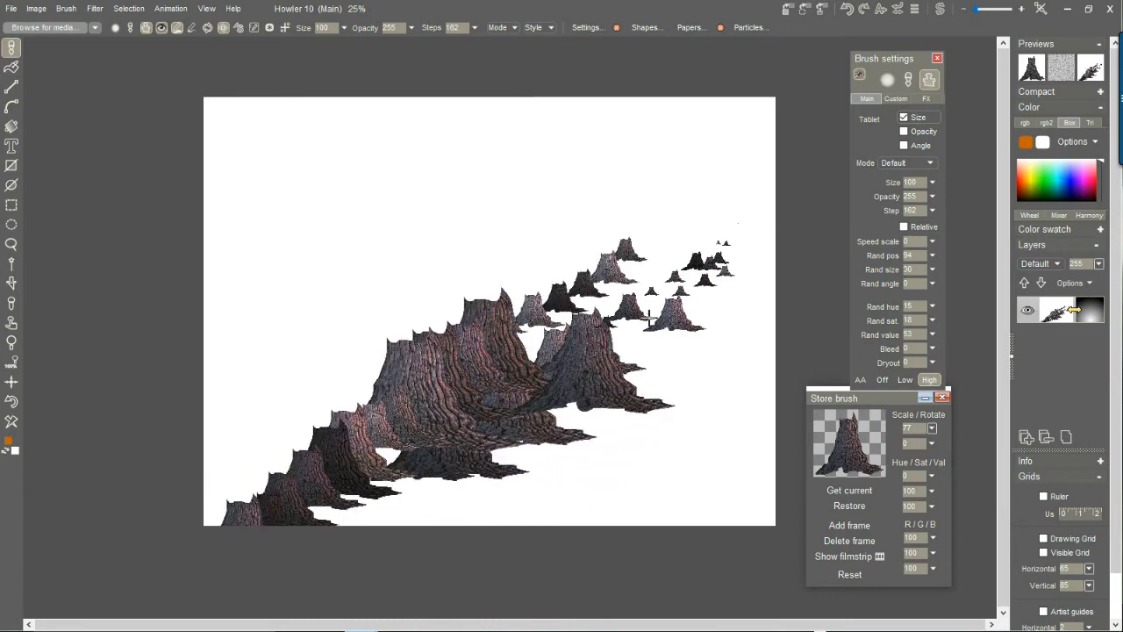
{"action": "mouse_move", "coordinate": [632, 322]}
{"action": "left_mouse_down"}
{"action": "mouse_move", "coordinate": [578, 396]}
{"action": "mouse_move", "coordinate": [546, 417]}
{"action": "left_mouse_up"}
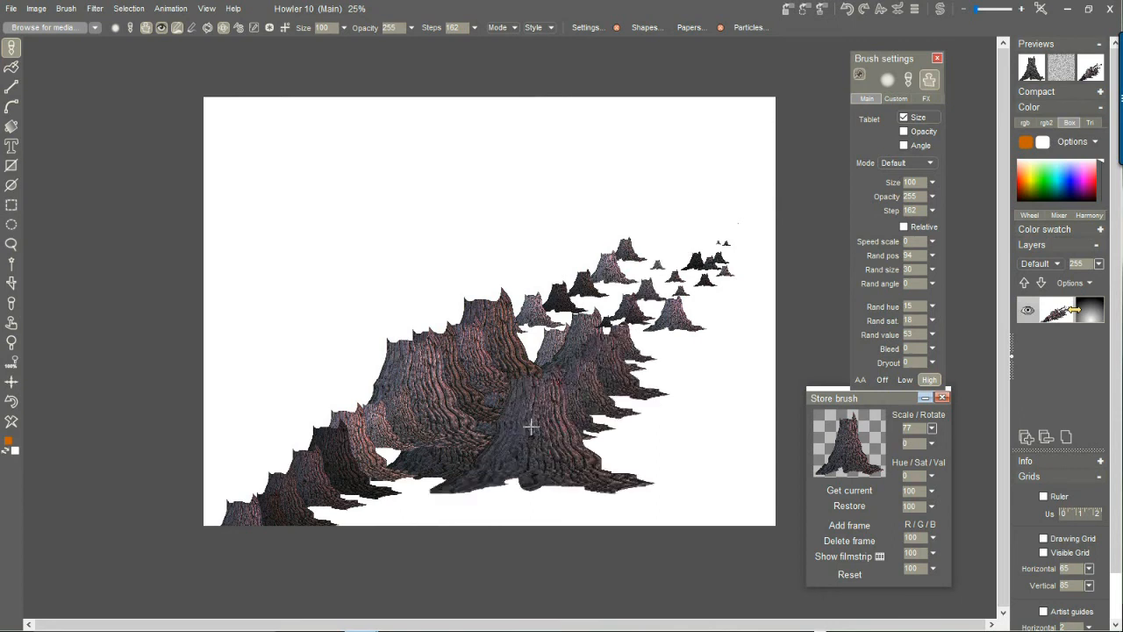
{"action": "left_click", "coordinate": [13, 421]}
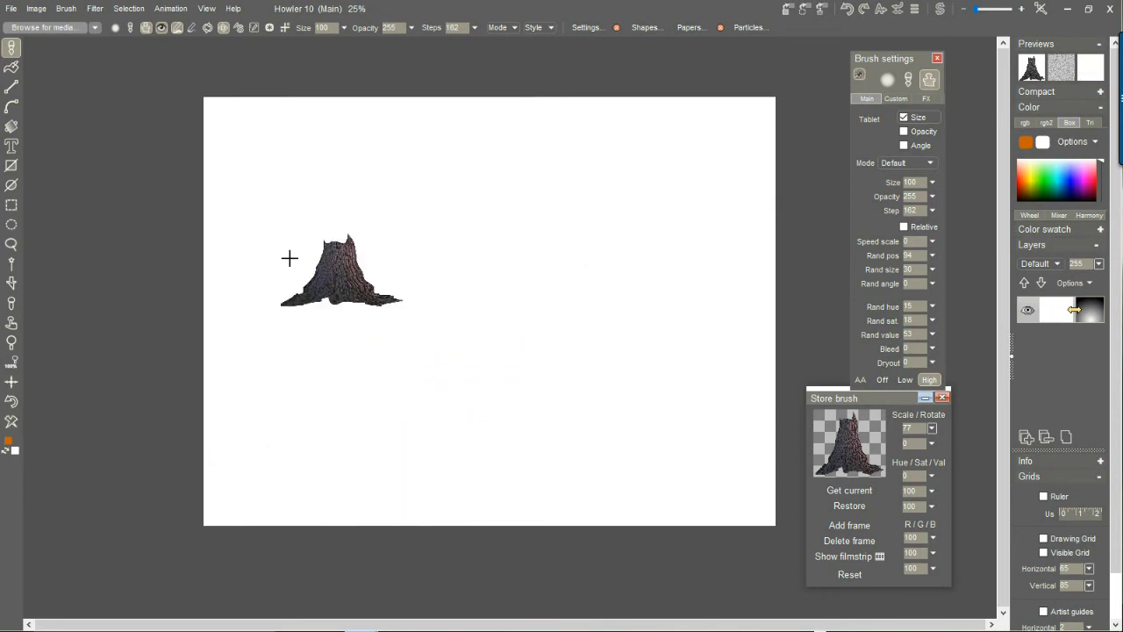
On the swap image, try a circular gradient from the upper center and replace it with a vertical linear gradient, black above and white below.
{"action": "left_click", "coordinate": [941, 10]}
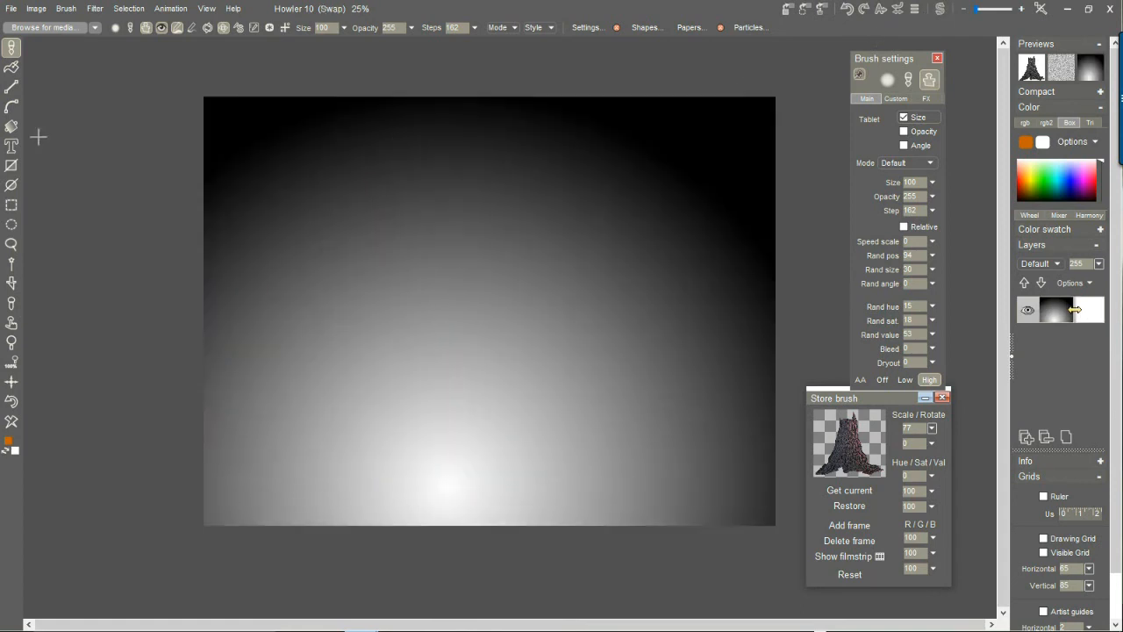
{"action": "left_click_drag", "start_coordinate": [497, 108], "coordinate": [501, 498]}
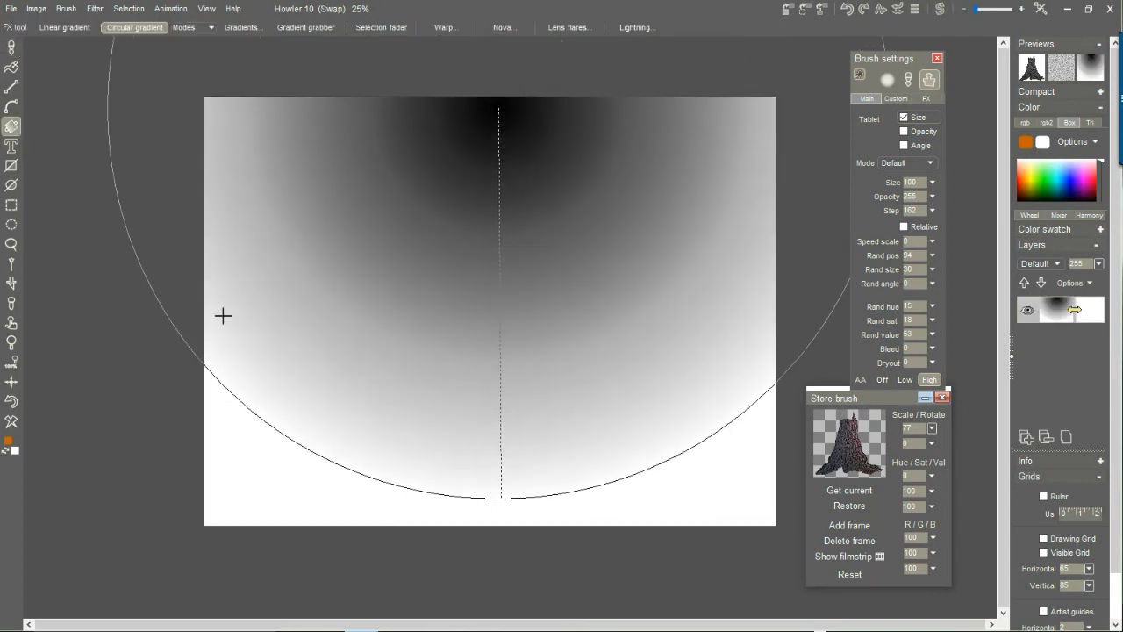
{"action": "right_click", "coordinate": [16, 133]}
{"action": "left_click", "coordinate": [105, 141]}
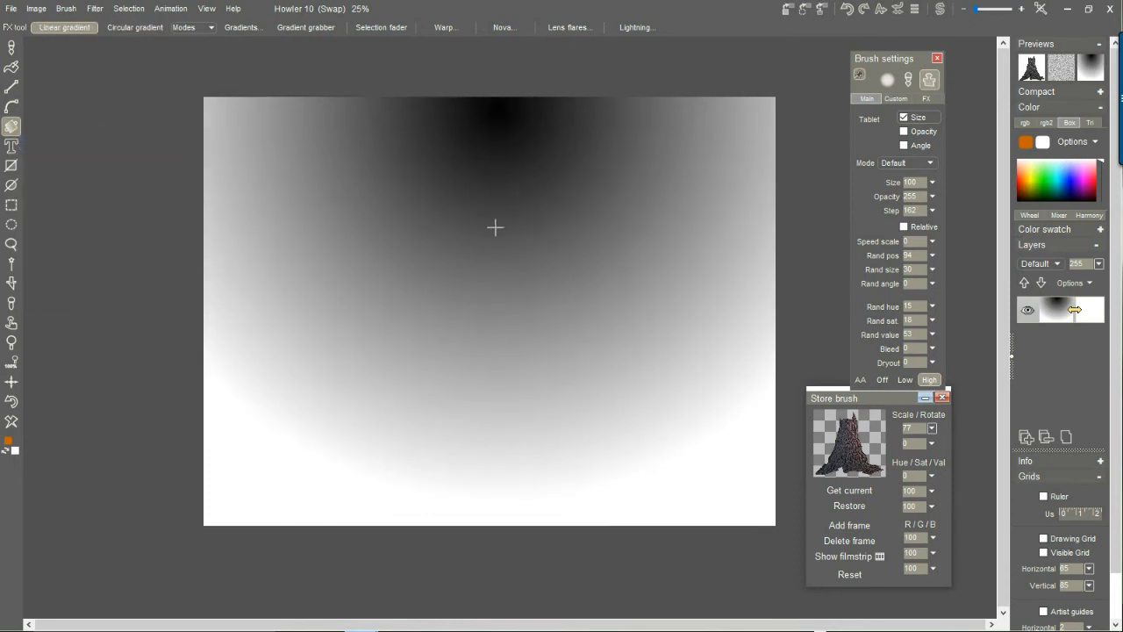
{"action": "left_click_drag", "start_coordinate": [492, 230], "coordinate": [487, 507]}
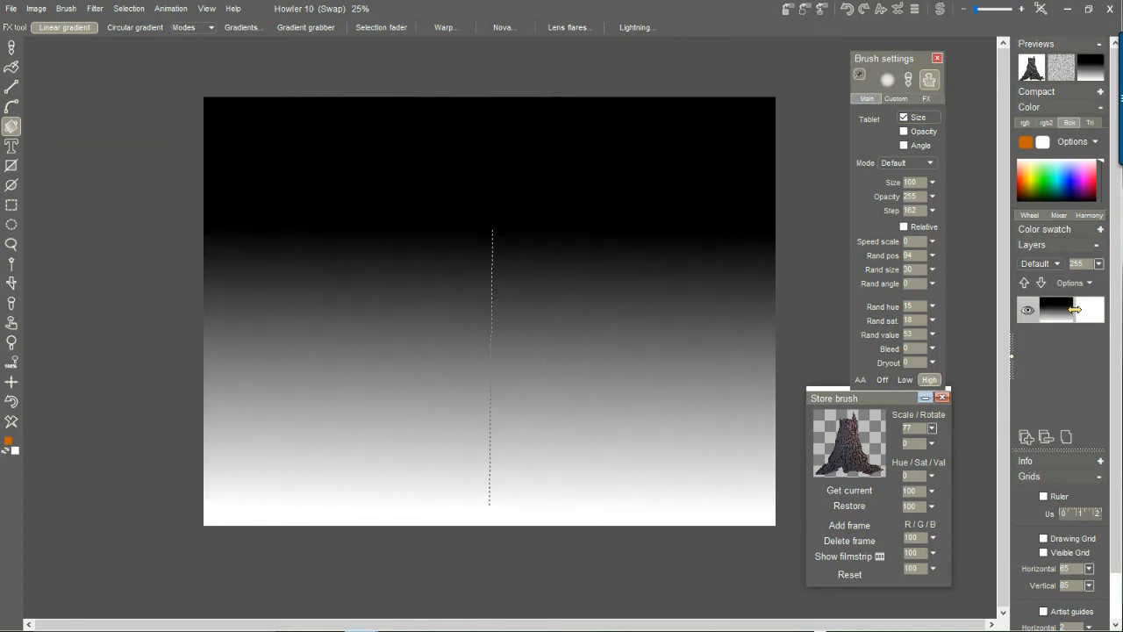
Return to the main image and switch to the brush tool.
{"action": "left_click", "coordinate": [939, 10]}
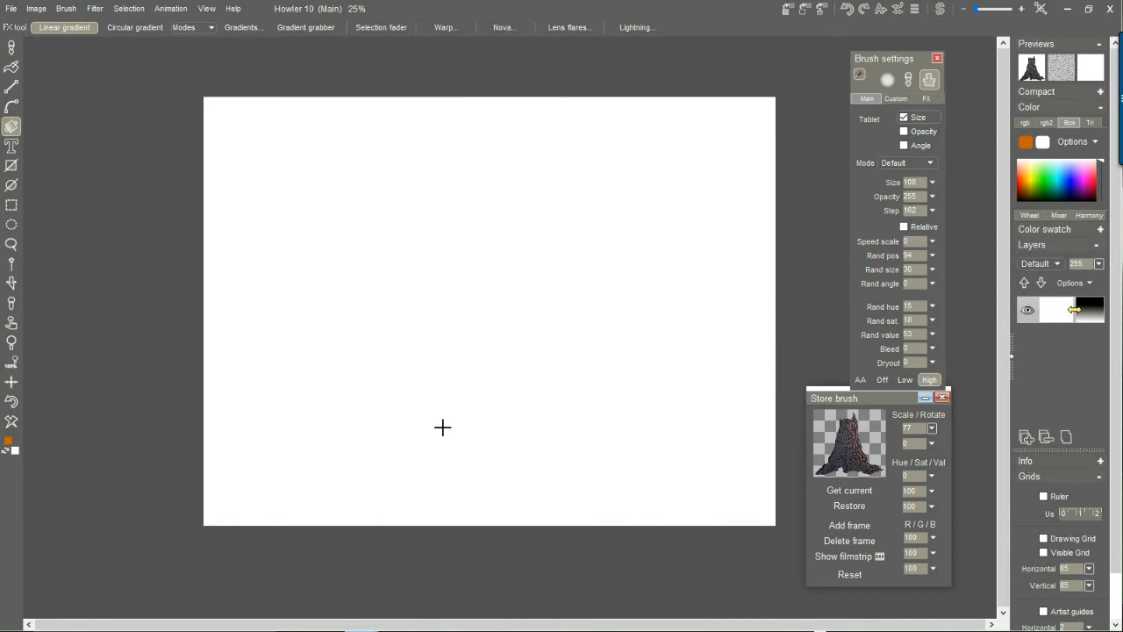
{"action": "left_click", "coordinate": [1089, 69]}
{"action": "left_click", "coordinate": [11, 50]}
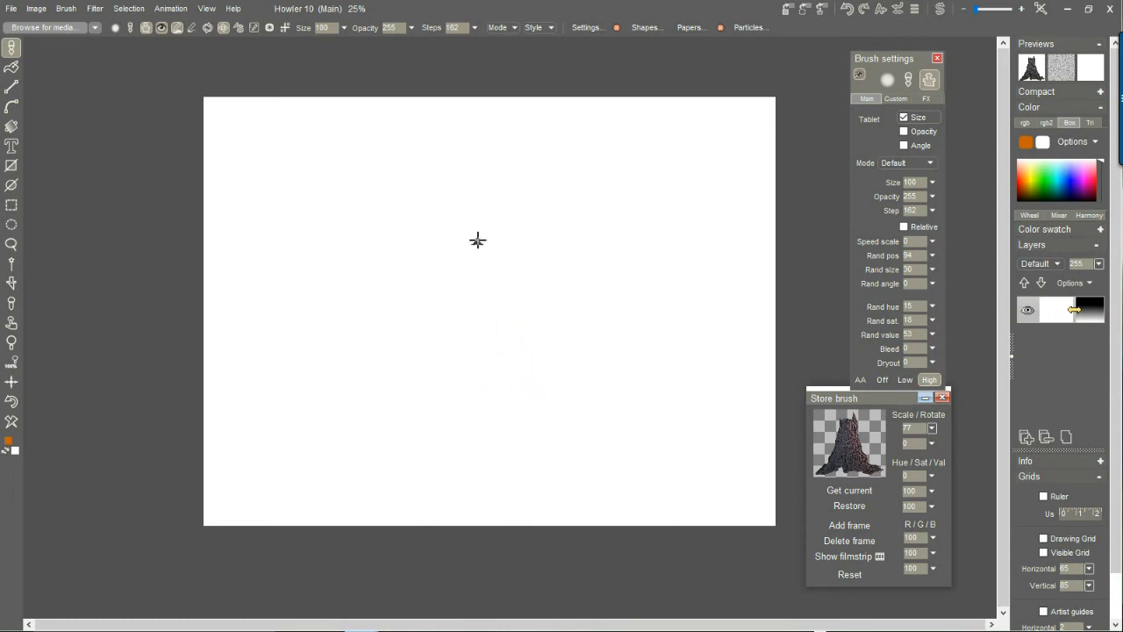
Lighten the swap image's linear gradient to dark gray at its darkest by clearing it and partly restoring it with Interactive undo, and return to the main image.
{"action": "left_click", "coordinate": [942, 12]}
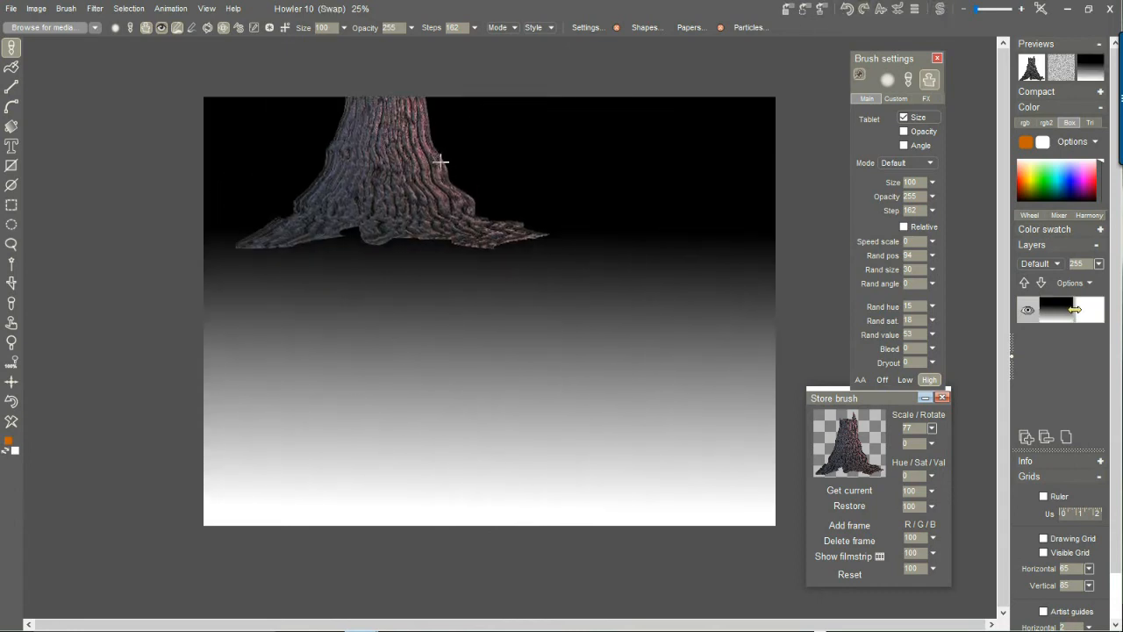
{"action": "left_click", "coordinate": [12, 423]}
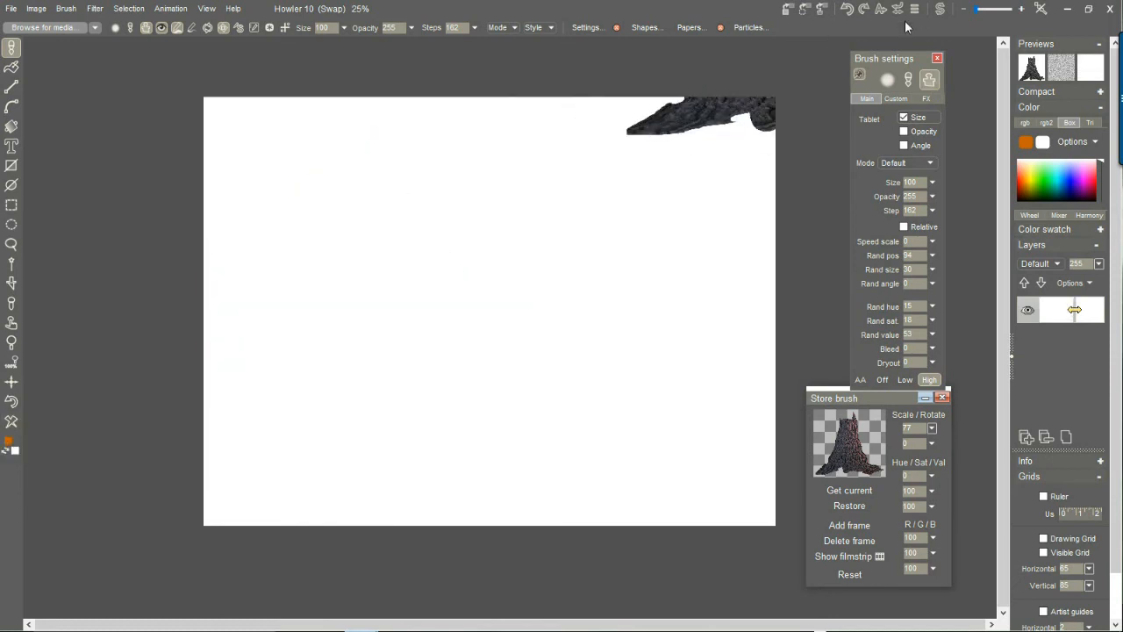
{"action": "left_click", "coordinate": [898, 10]}
{"action": "mouse_move", "coordinate": [938, 48]}
{"action": "left_mouse_down"}
{"action": "mouse_move", "coordinate": [787, 53]}
{"action": "mouse_move", "coordinate": [847, 47]}
{"action": "left_mouse_up"}
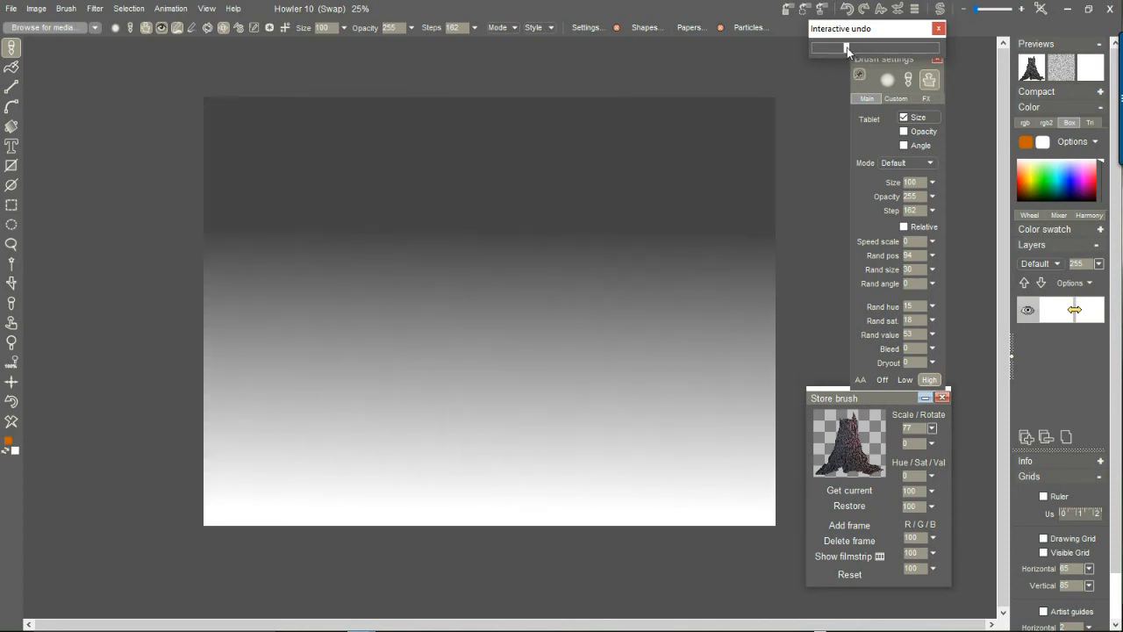
{"action": "left_click", "coordinate": [777, 7]}
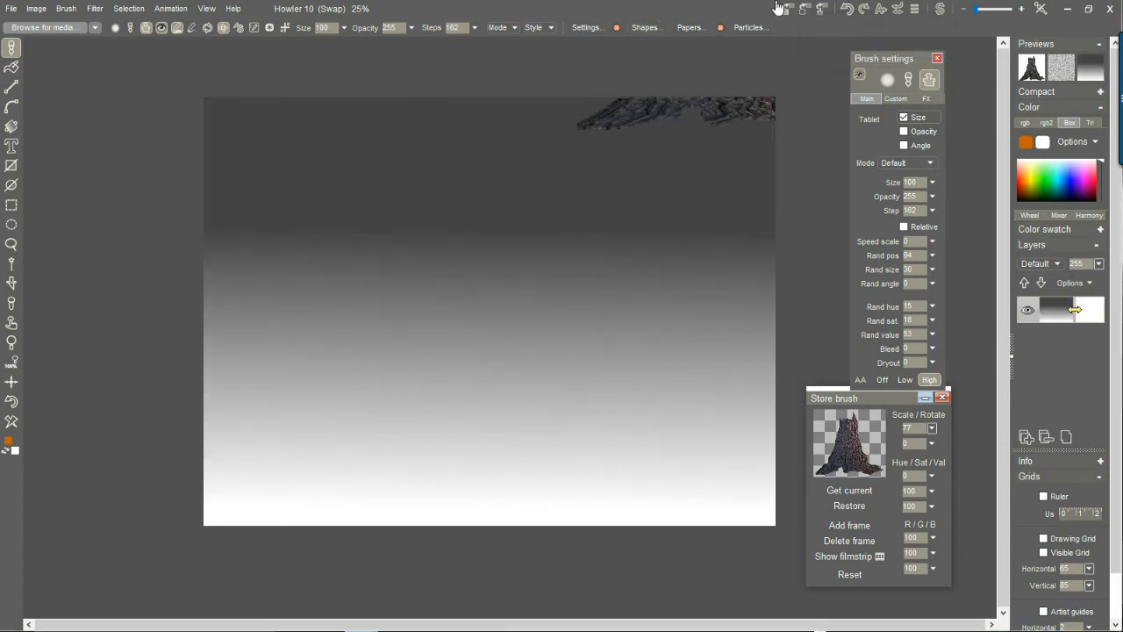
{"action": "left_click", "coordinate": [941, 10]}
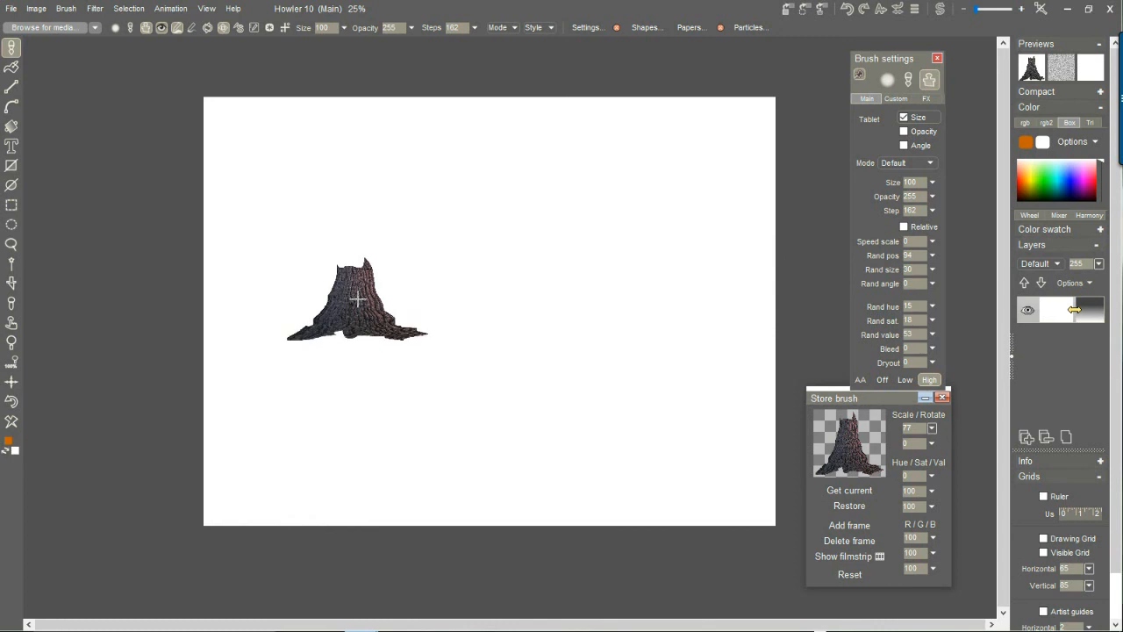
Paint two stump rows receding from the lower left and lower center toward the upper part of the canvas, and clear the canvas.
{"action": "mouse_move", "coordinate": [335, 365]}
{"action": "left_mouse_down"}
{"action": "mouse_move", "coordinate": [429, 193]}
{"action": "mouse_move", "coordinate": [488, 162]}
{"action": "left_mouse_up"}
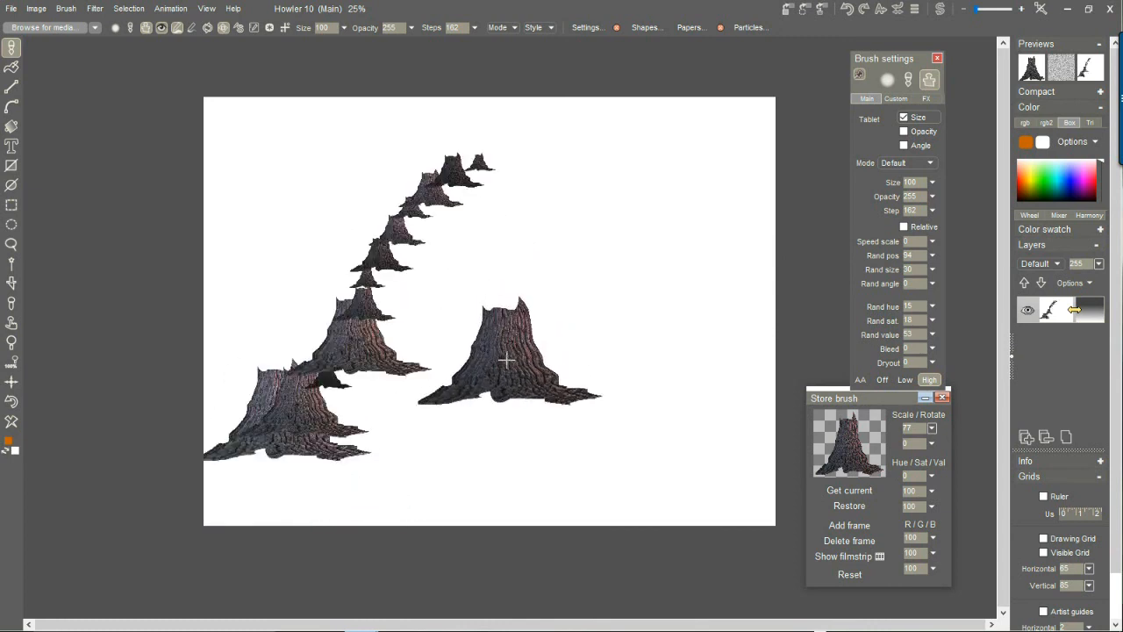
{"action": "mouse_move", "coordinate": [446, 429]}
{"action": "left_mouse_down"}
{"action": "mouse_move", "coordinate": [571, 201]}
{"action": "mouse_move", "coordinate": [637, 139]}
{"action": "left_mouse_up"}
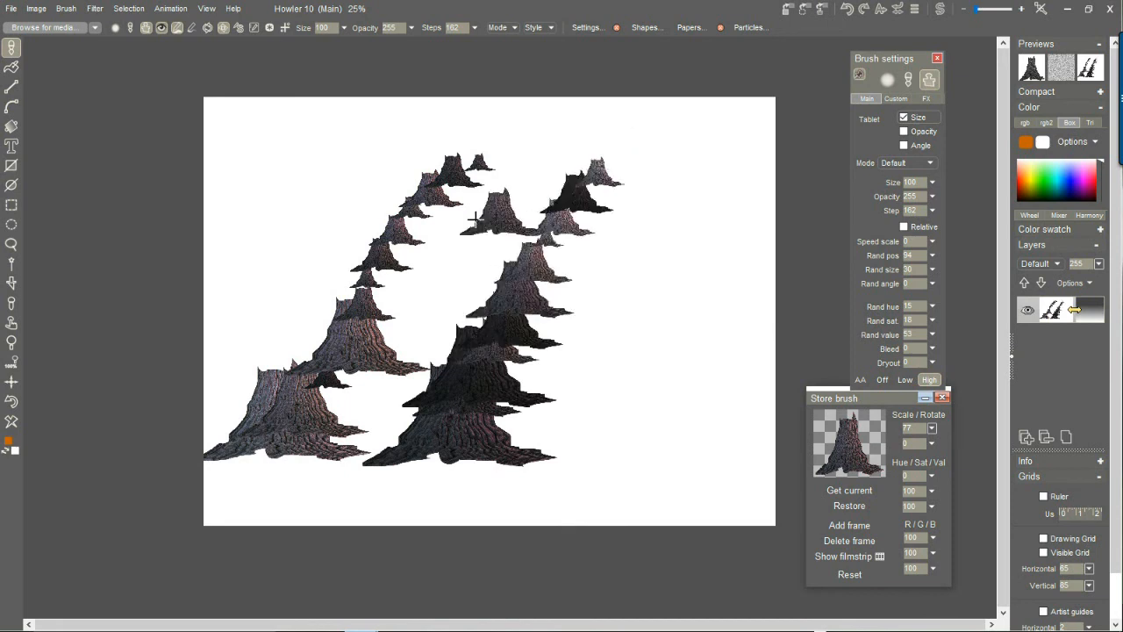
{"action": "left_click", "coordinate": [11, 425]}
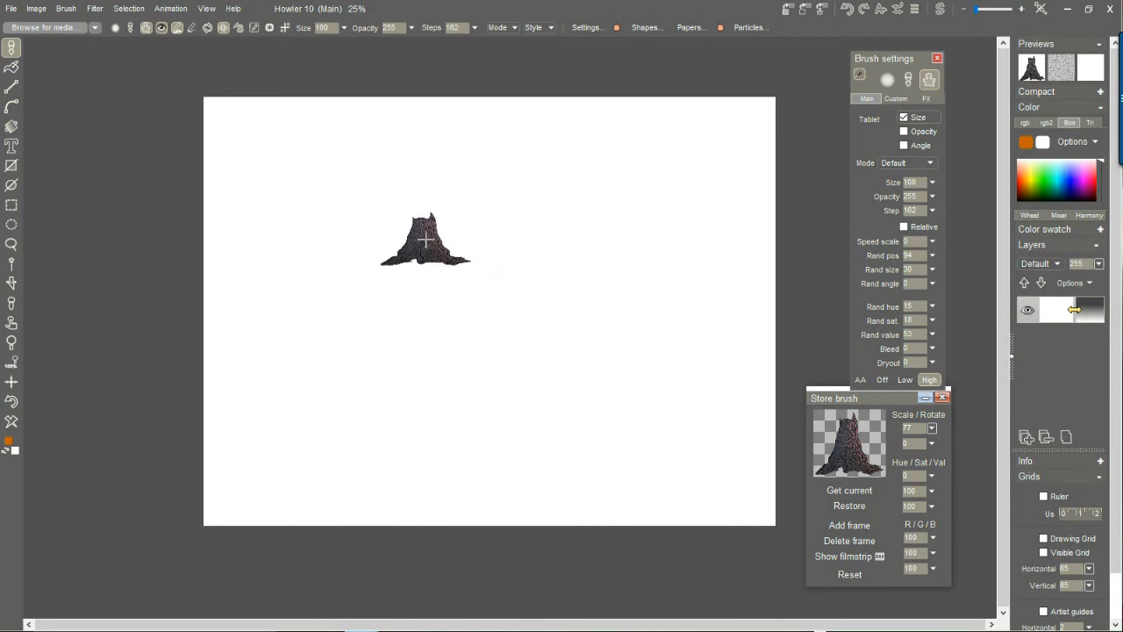
Paint four stump rows side by side across the canvas, each receding from the lower part upward.
{"action": "mouse_move", "coordinate": [261, 406]}
{"action": "left_mouse_down"}
{"action": "mouse_move", "coordinate": [392, 214]}
{"action": "mouse_move", "coordinate": [374, 220]}
{"action": "left_mouse_up"}
{"action": "left_click_drag", "start_coordinate": [410, 373], "coordinate": [464, 265]}
{"action": "mouse_move", "coordinate": [560, 332]}
{"action": "left_mouse_down"}
{"action": "mouse_move", "coordinate": [609, 248]}
{"action": "mouse_move", "coordinate": [635, 230]}
{"action": "left_mouse_up"}
{"action": "mouse_move", "coordinate": [667, 404]}
{"action": "left_mouse_down"}
{"action": "mouse_move", "coordinate": [718, 293]}
{"action": "mouse_move", "coordinate": [764, 229]}
{"action": "mouse_move", "coordinate": [792, 396]}
{"action": "mouse_move", "coordinate": [781, 412]}
{"action": "left_mouse_up"}
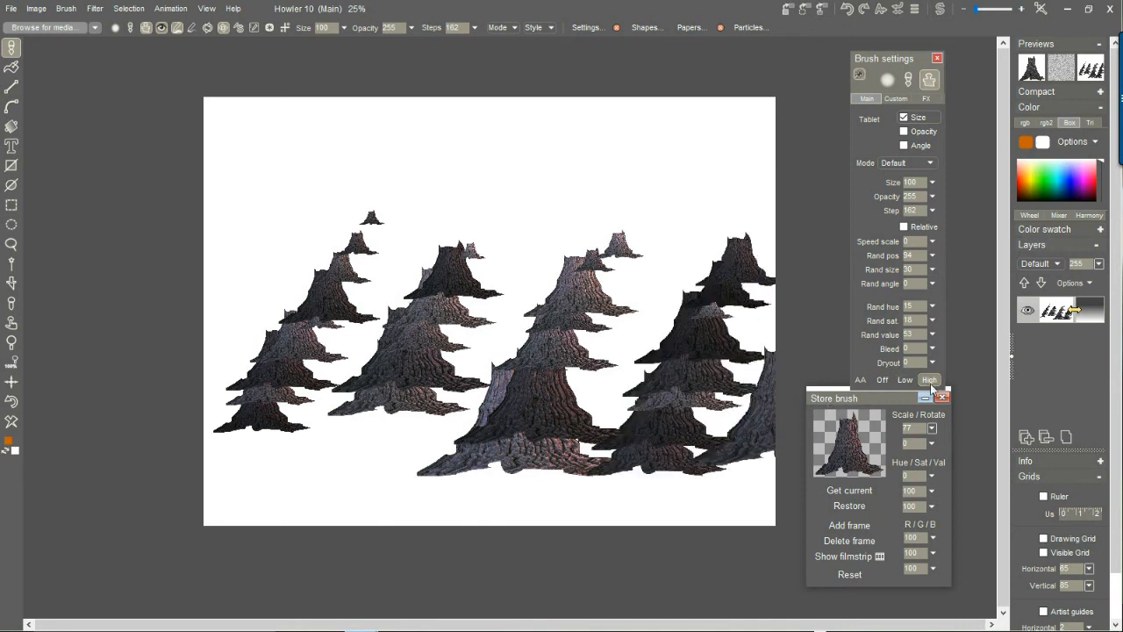
Set the brush's random position to 100 and its random size to 12, undoing the last stump stamp.
{"action": "left_click_drag", "start_coordinate": [935, 255], "coordinate": [938, 277]}
{"action": "key", "text": "ctrl+z"}
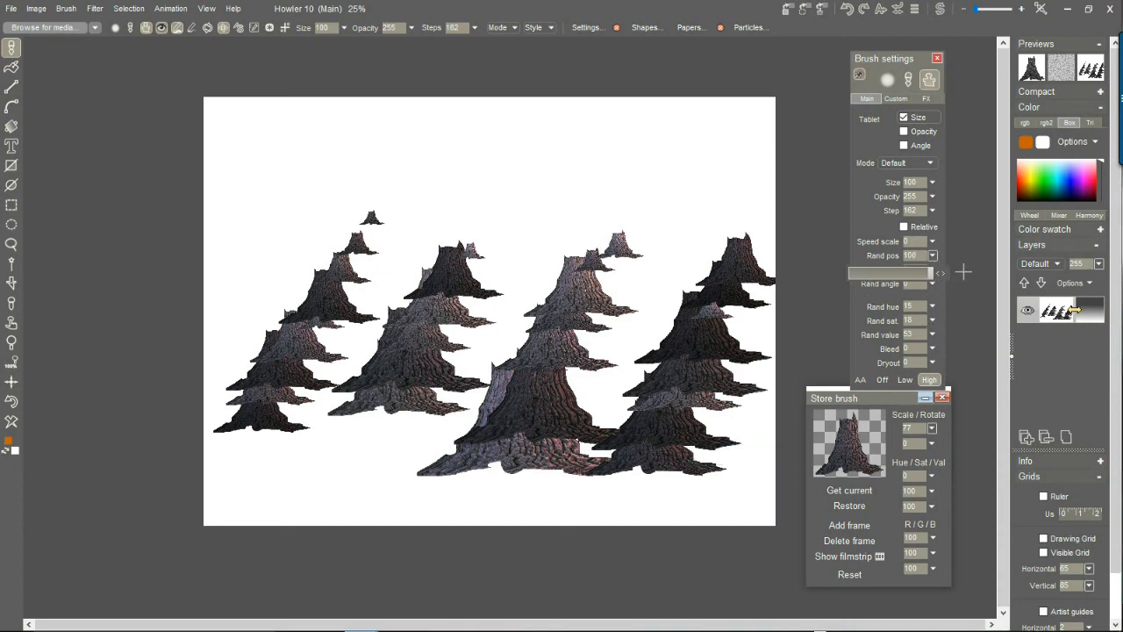
{"action": "left_click", "coordinate": [960, 277]}
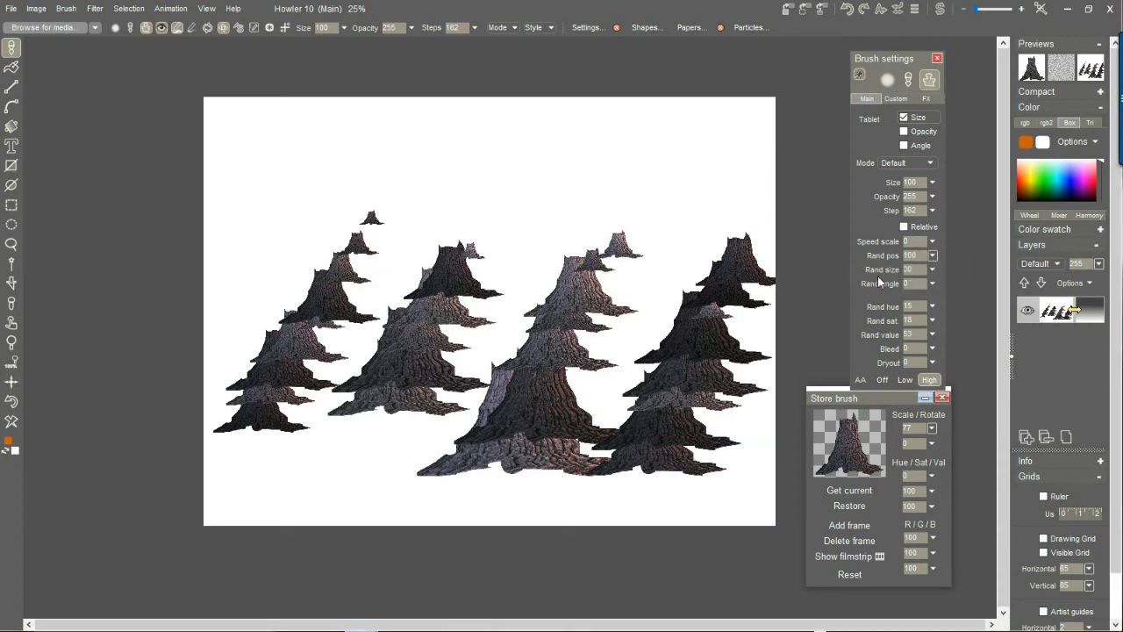
{"action": "left_click_drag", "start_coordinate": [934, 270], "coordinate": [880, 292]}
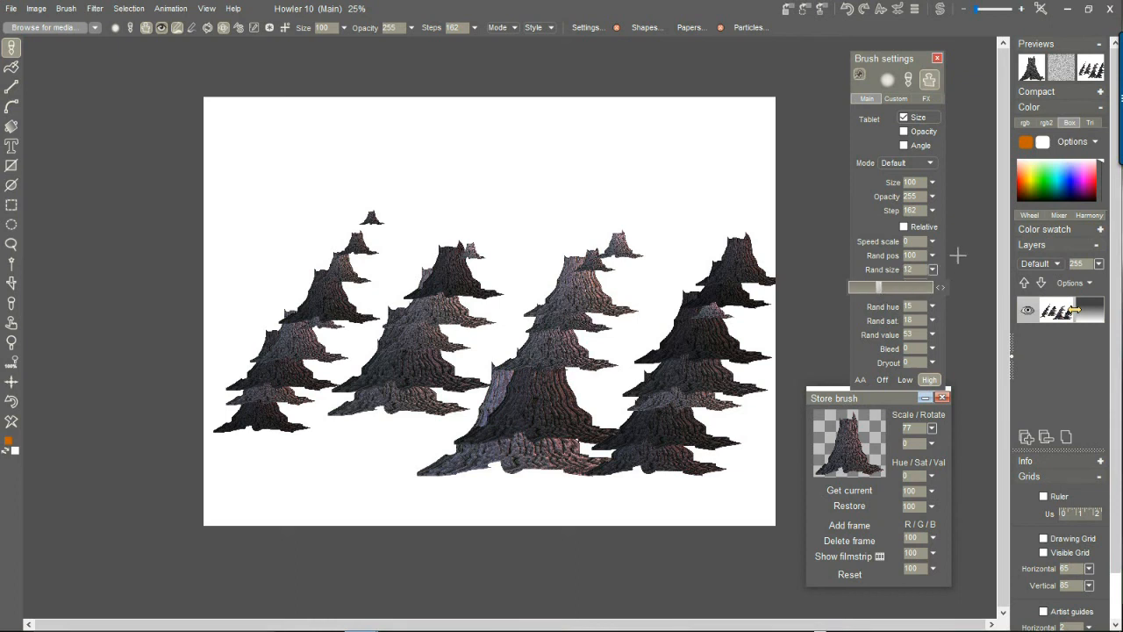
{"action": "left_click", "coordinate": [919, 269]}
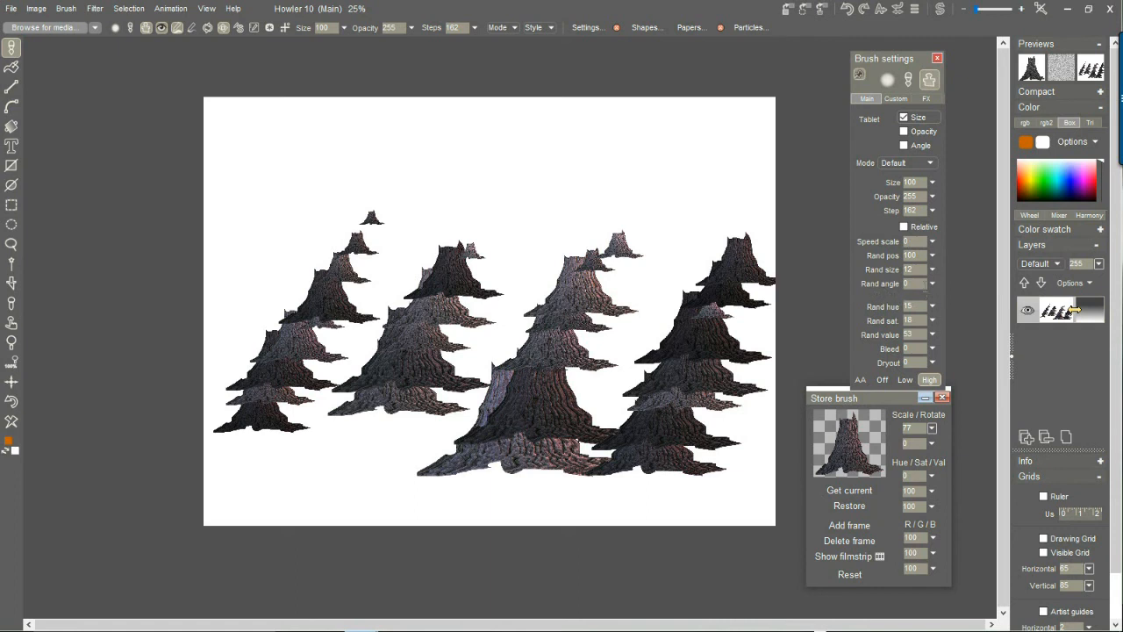
Set the brush's random value to 74 and turn on relative stepping, moving the Store brush window clear of the settings.
{"action": "left_click", "coordinate": [934, 335]}
{"action": "left_click", "coordinate": [913, 350]}
{"action": "mouse_move", "coordinate": [834, 401]}
{"action": "left_mouse_down"}
{"action": "mouse_move", "coordinate": [793, 432]}
{"action": "mouse_move", "coordinate": [822, 460]}
{"action": "left_mouse_up"}
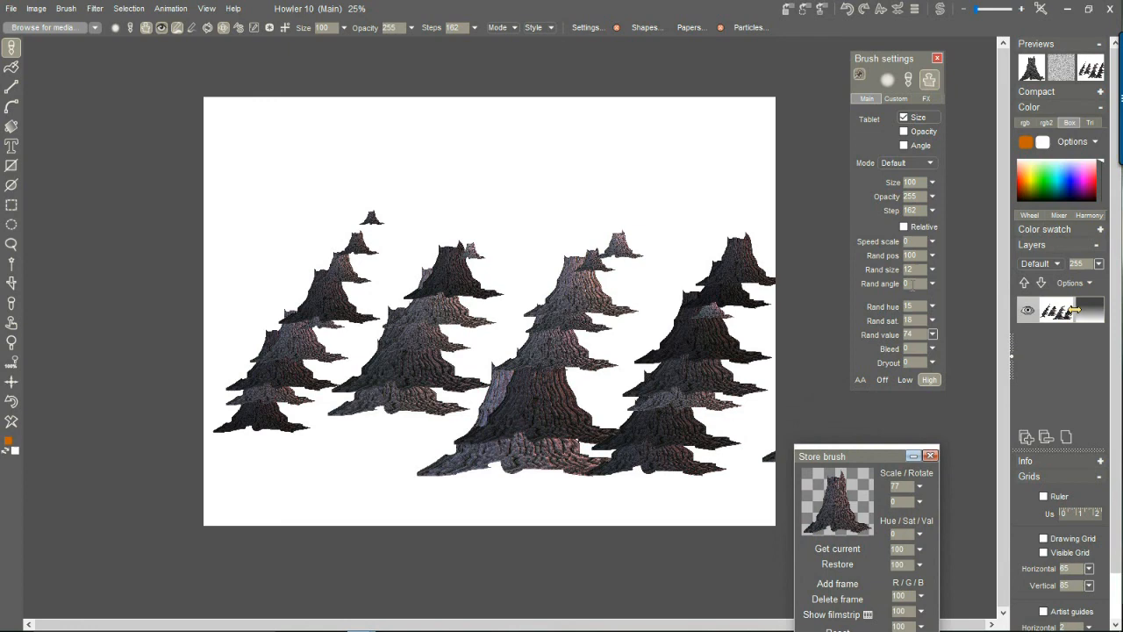
{"action": "left_click", "coordinate": [904, 227]}
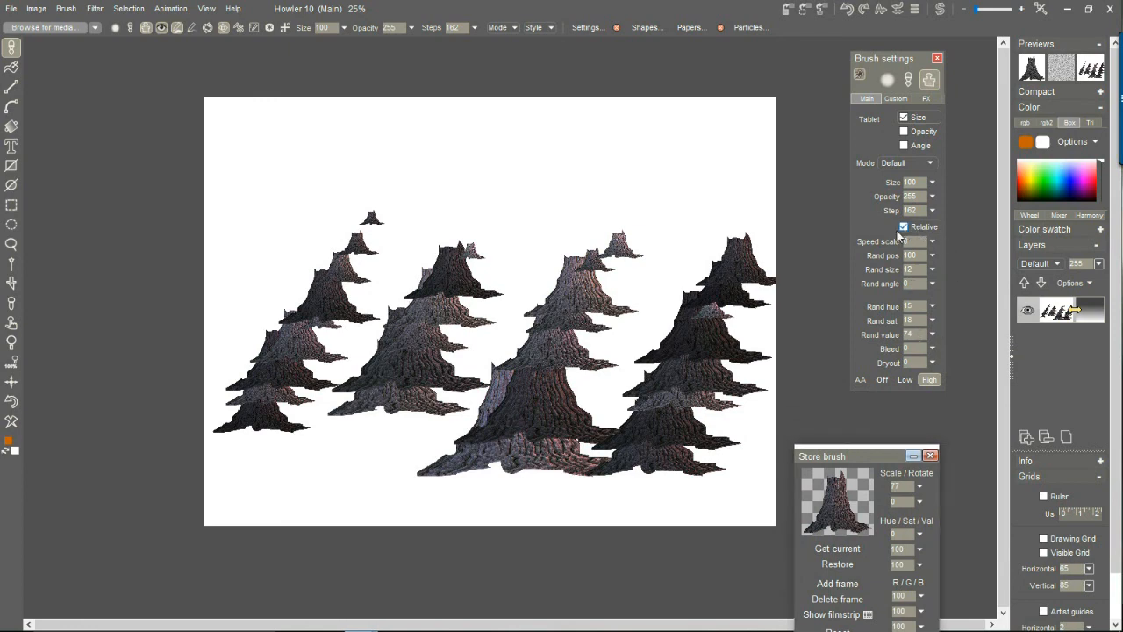
Clear the canvas and paint two short stump rows receding upward, near the center and on the right side of the canvas.
{"action": "left_click", "coordinate": [11, 421]}
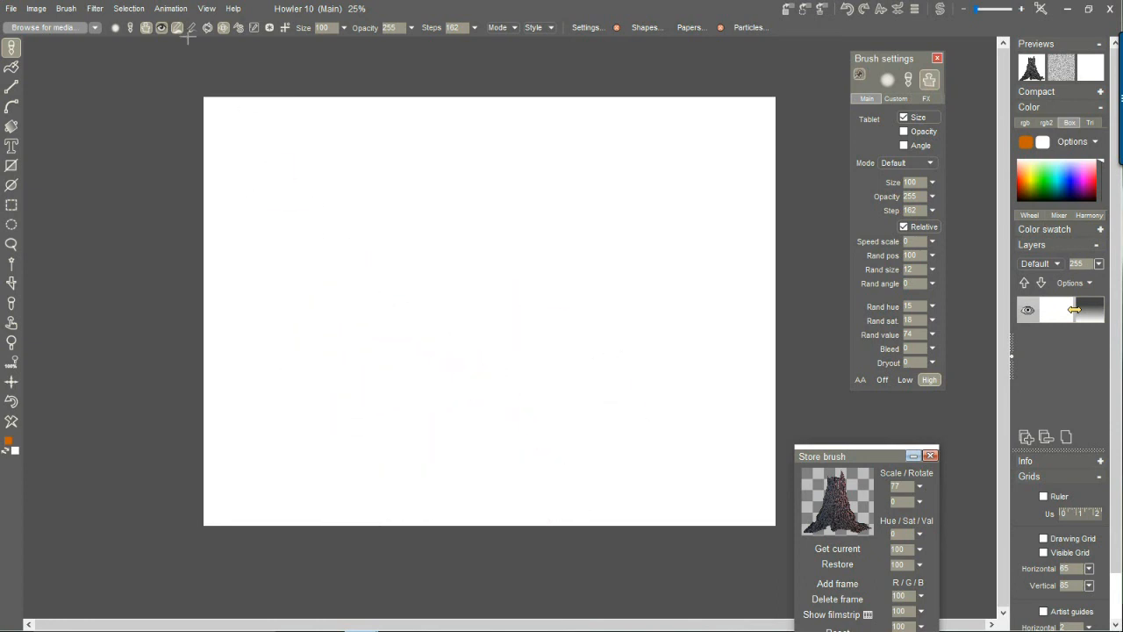
{"action": "left_click", "coordinate": [130, 9]}
{"action": "left_click", "coordinate": [182, 19]}
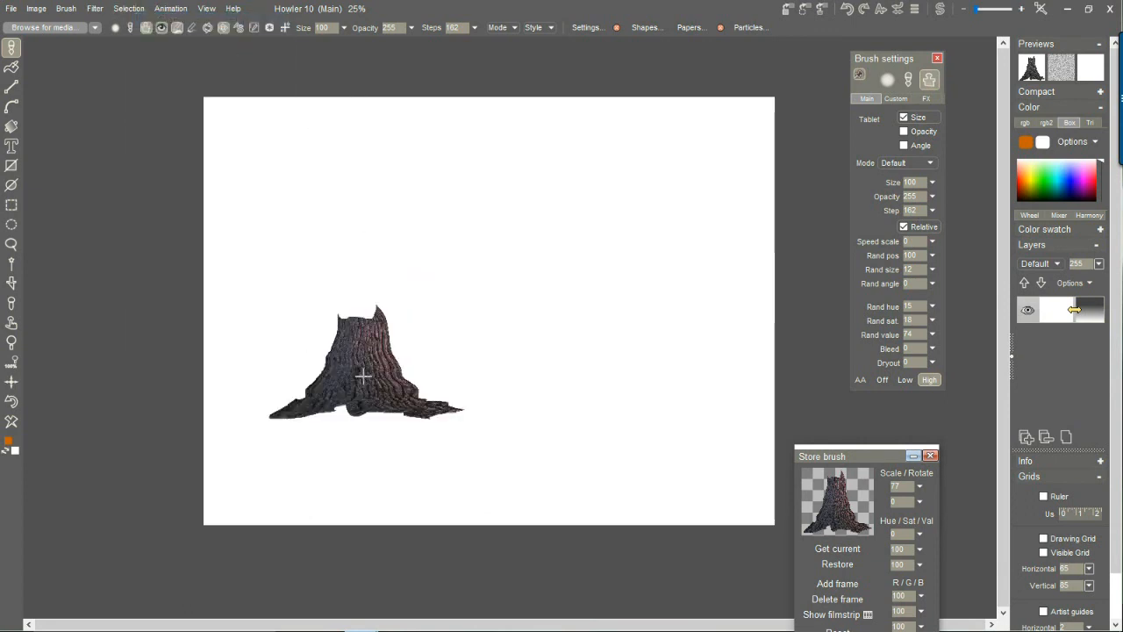
{"action": "left_click_drag", "start_coordinate": [443, 318], "coordinate": [502, 205]}
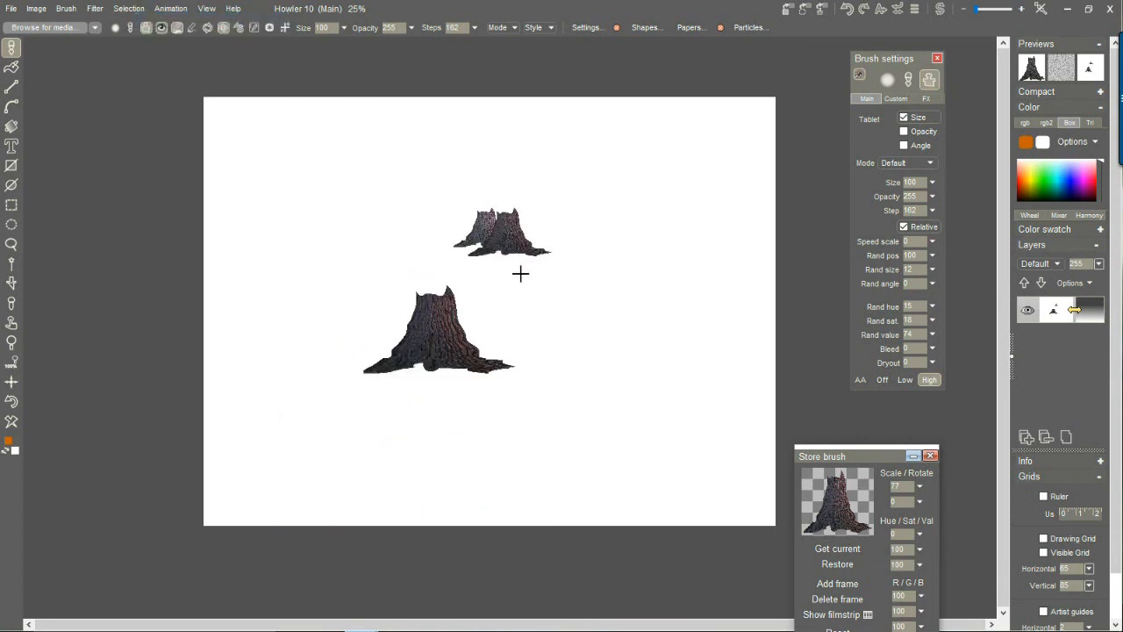
{"action": "left_click_drag", "start_coordinate": [620, 309], "coordinate": [601, 171]}
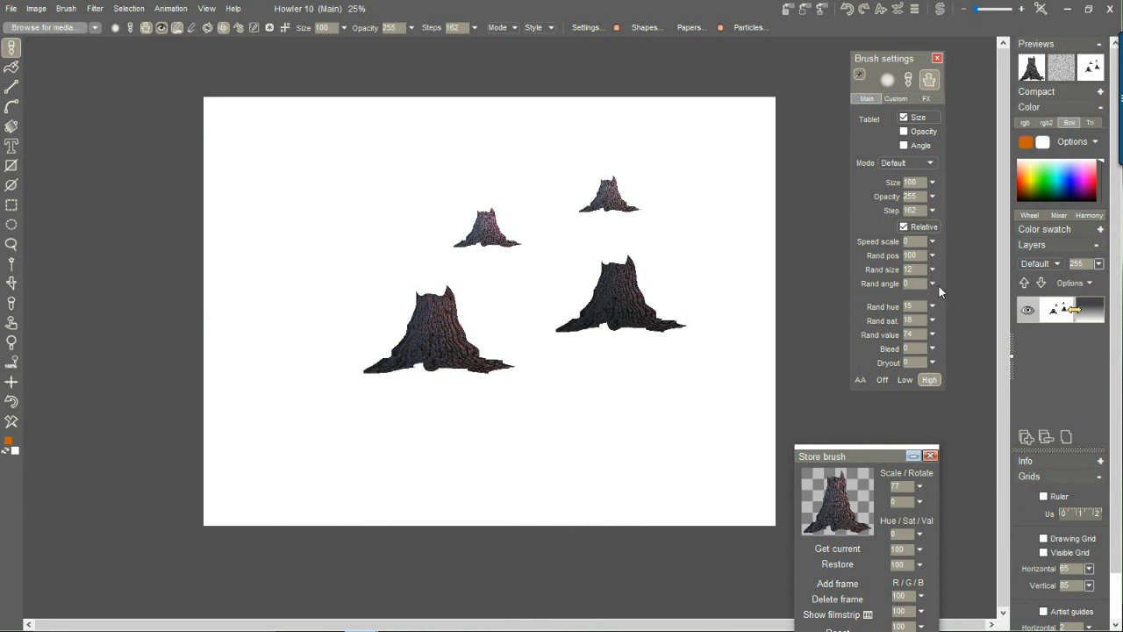
Set the brush step to 78 and paint a stump row receding from the canvas's lower left toward the upper middle.
{"action": "left_click", "coordinate": [932, 210]}
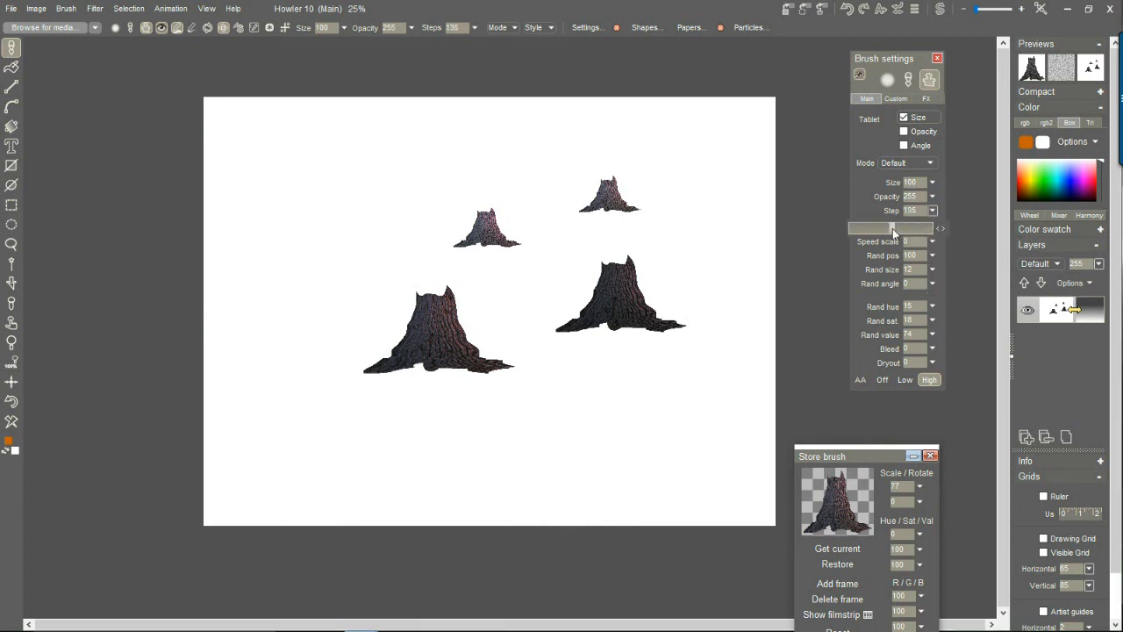
{"action": "left_click_drag", "start_coordinate": [882, 230], "coordinate": [876, 230]}
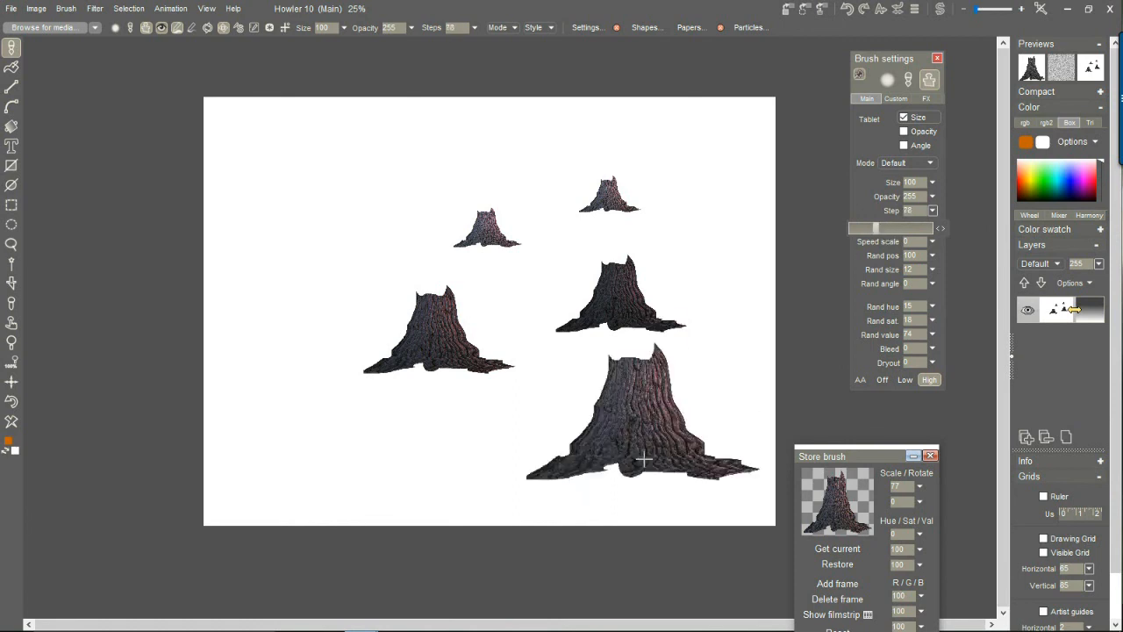
{"action": "left_click_drag", "start_coordinate": [263, 490], "coordinate": [277, 460]}
{"action": "mouse_move", "coordinate": [313, 369]}
{"action": "left_mouse_down"}
{"action": "mouse_move", "coordinate": [344, 278]}
{"action": "mouse_move", "coordinate": [390, 209]}
{"action": "left_mouse_up"}
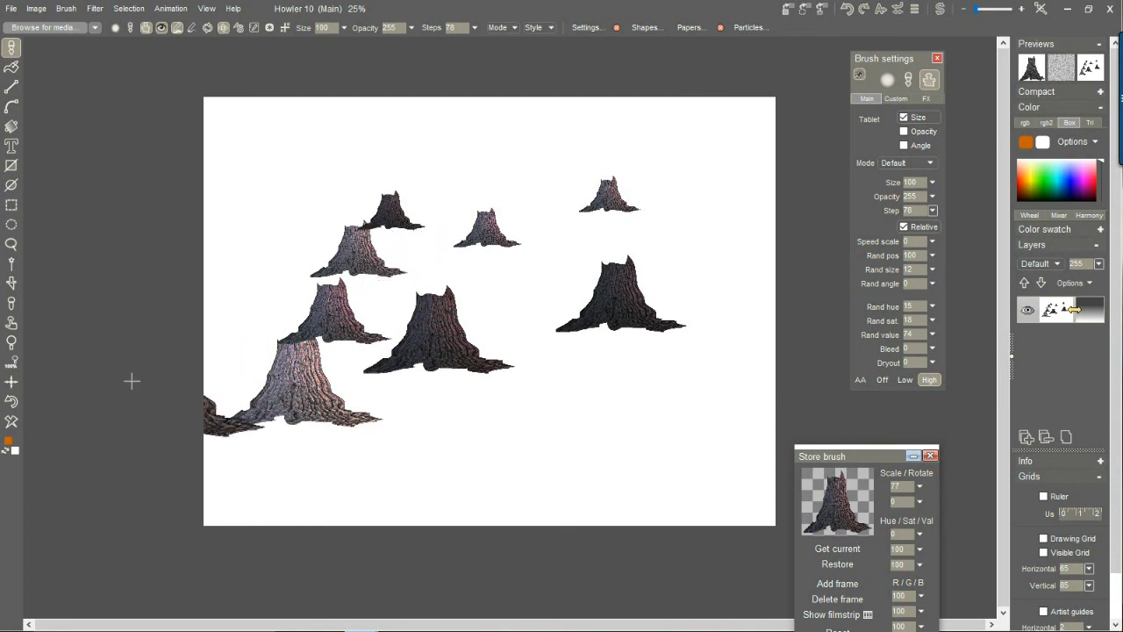
Clear the canvas and stamp separate stumps across its lower half, larger ones nearer the lower edge.
{"action": "left_click", "coordinate": [12, 421]}
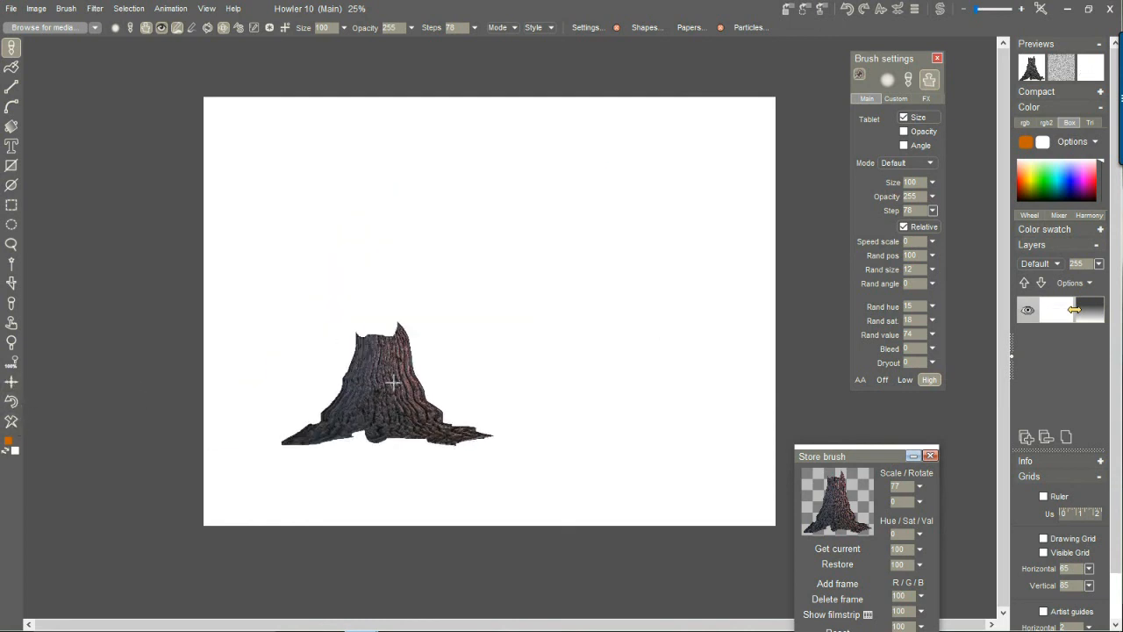
{"action": "right_click", "coordinate": [394, 386]}
{"action": "left_click", "coordinate": [349, 387]}
{"action": "scroll", "coordinate": [394, 426], "scroll_direction": "up", "scroll_amount": 3}
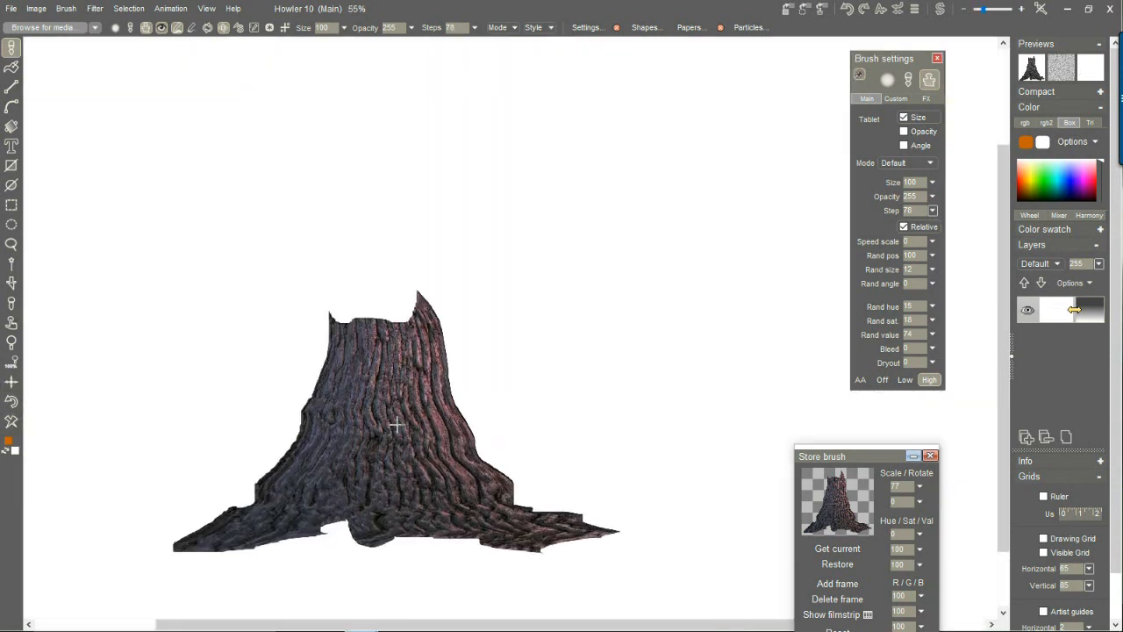
{"action": "key", "text": "minus"}
{"action": "key", "text": "minus"}
{"action": "key", "text": "minus"}
{"action": "key", "text": "minus"}
{"action": "key", "text": "minus"}
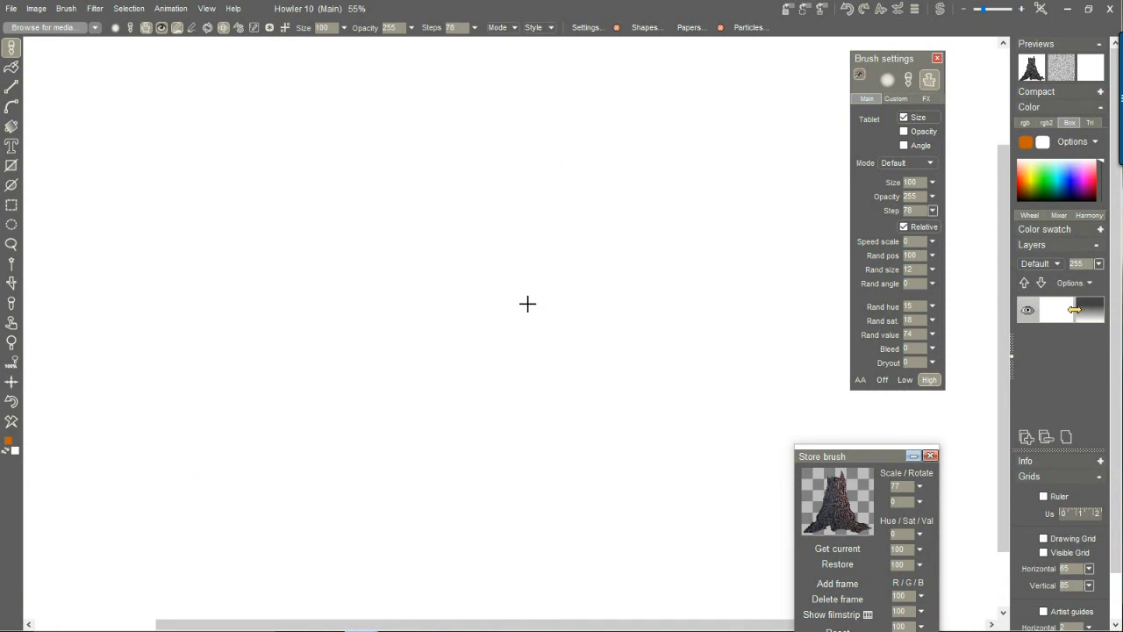
{"action": "left_click_drag", "start_coordinate": [421, 370], "coordinate": [374, 429]}
{"action": "scroll", "coordinate": [374, 430], "scroll_direction": "down", "scroll_amount": 3}
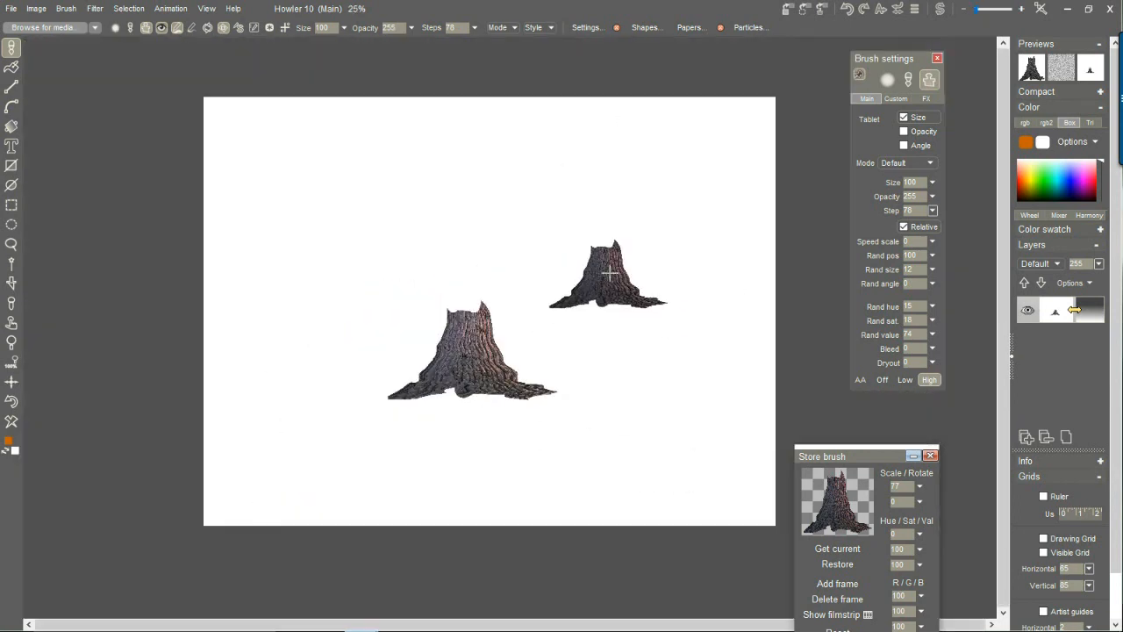
{"action": "left_click", "coordinate": [645, 309]}
{"action": "left_click", "coordinate": [541, 439]}
{"action": "left_click", "coordinate": [401, 510]}
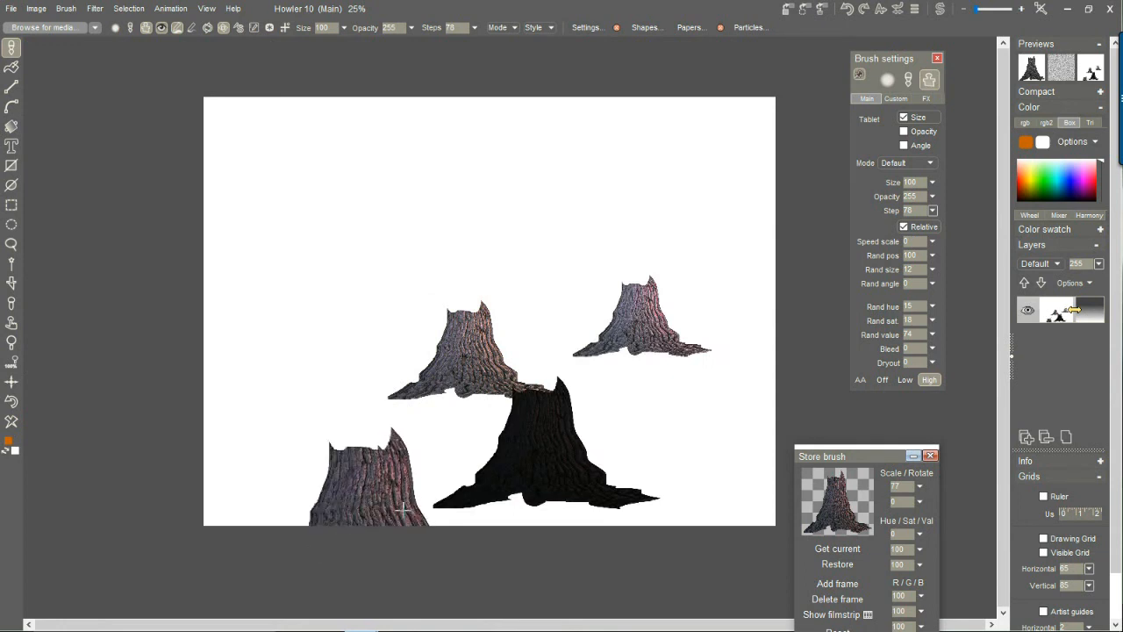
Set the brush's random value to 27 and its step to 42.
{"action": "left_click", "coordinate": [932, 349]}
{"action": "left_click_drag", "start_coordinate": [876, 365], "coordinate": [872, 366]}
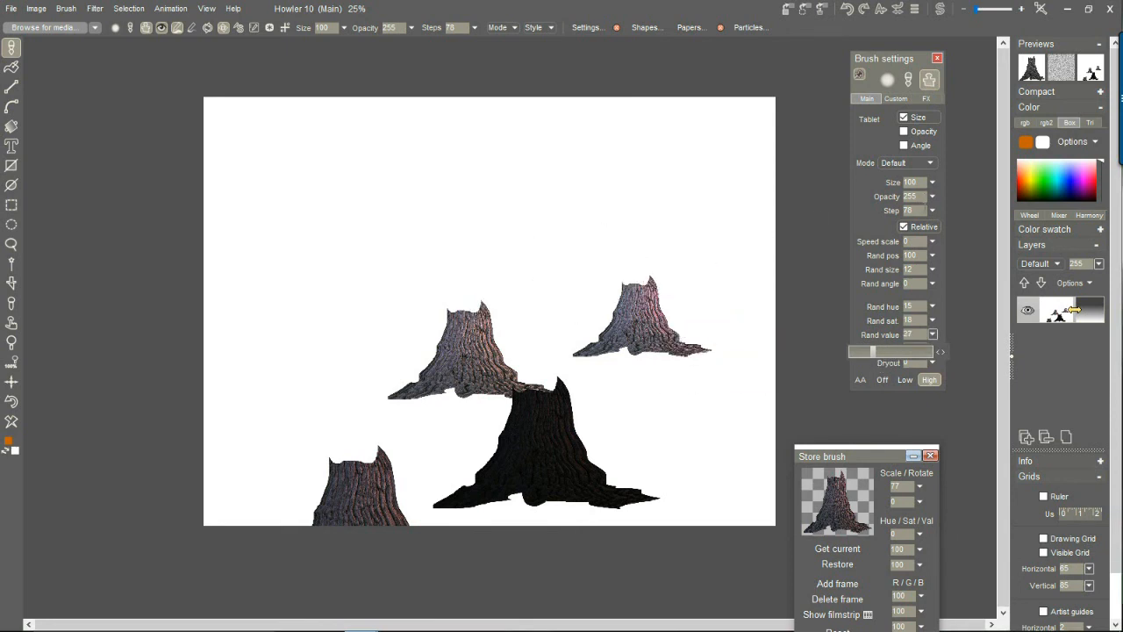
{"action": "left_click", "coordinate": [932, 210]}
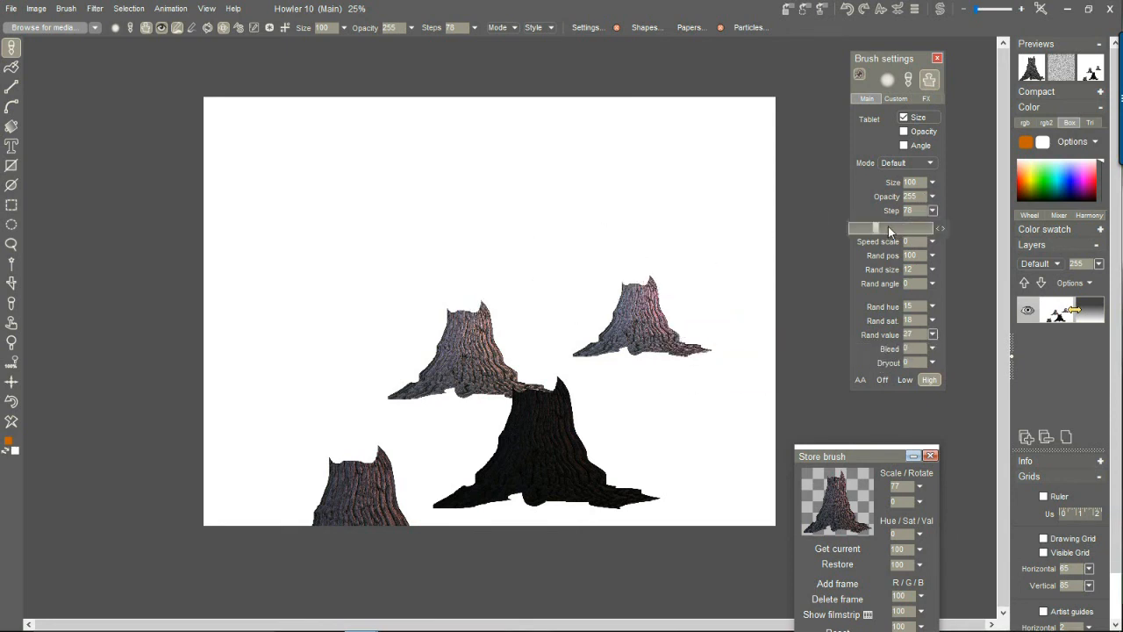
{"action": "left_click_drag", "start_coordinate": [867, 233], "coordinate": [863, 232]}
Paint a diagonal stump row from the canvas center down to the lower left, and clear the canvas.
{"action": "left_click_drag", "start_coordinate": [544, 329], "coordinate": [201, 476]}
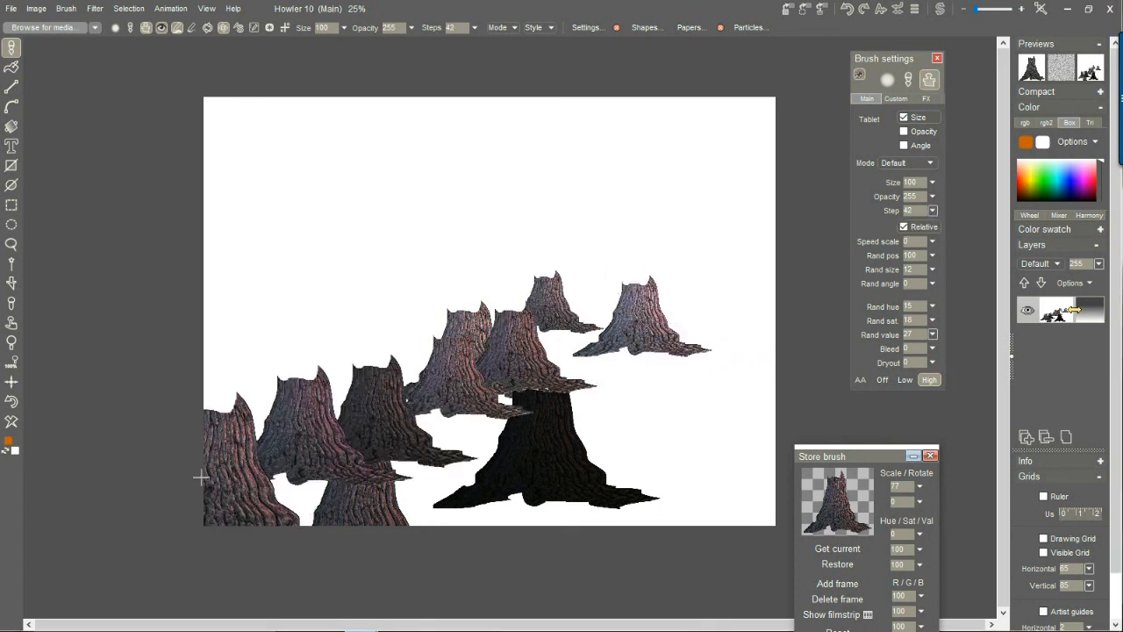
{"action": "left_click", "coordinate": [7, 424]}
Fill the lower two thirds of the canvas with dense, overlapping stump rows, painting from the small back row to the large front row.
{"action": "mouse_move", "coordinate": [358, 280]}
{"action": "left_mouse_down"}
{"action": "mouse_move", "coordinate": [439, 291]}
{"action": "mouse_move", "coordinate": [665, 260]}
{"action": "mouse_move", "coordinate": [747, 284]}
{"action": "mouse_move", "coordinate": [289, 352]}
{"action": "mouse_move", "coordinate": [335, 391]}
{"action": "mouse_move", "coordinate": [709, 376]}
{"action": "mouse_move", "coordinate": [724, 420]}
{"action": "mouse_move", "coordinate": [524, 459]}
{"action": "mouse_move", "coordinate": [181, 464]}
{"action": "mouse_move", "coordinate": [286, 513]}
{"action": "mouse_move", "coordinate": [646, 514]}
{"action": "mouse_move", "coordinate": [763, 492]}
{"action": "mouse_move", "coordinate": [814, 340]}
{"action": "left_mouse_up"}
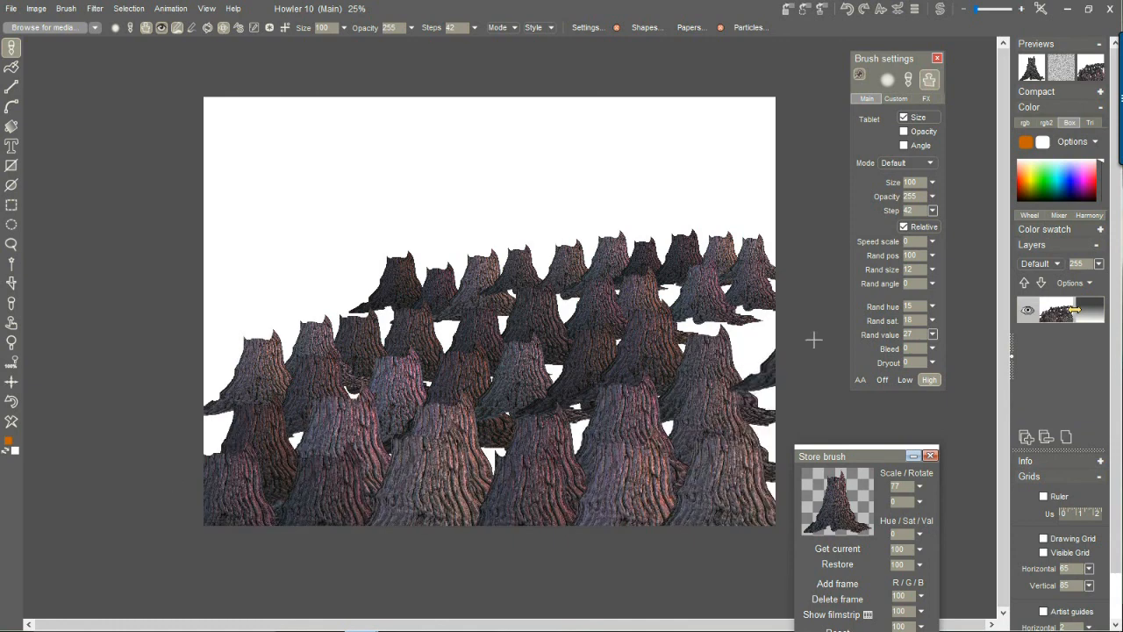
{"action": "scroll", "coordinate": [568, 310], "scroll_direction": "up", "scroll_amount": 3}
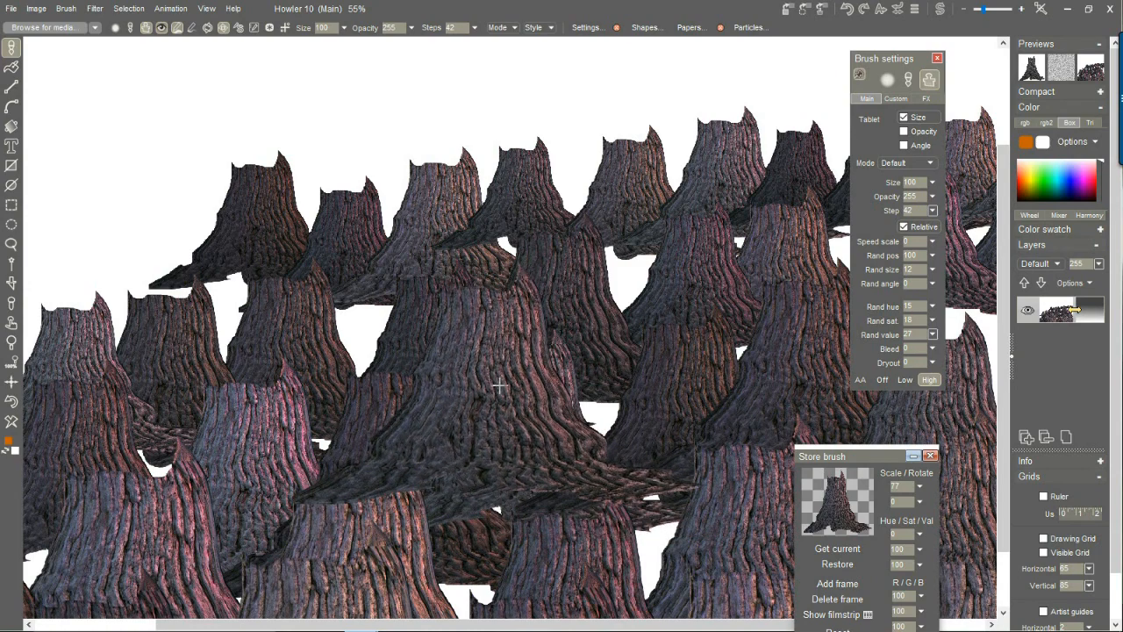
{"action": "scroll", "coordinate": [449, 355], "scroll_direction": "down", "scroll_amount": 3}
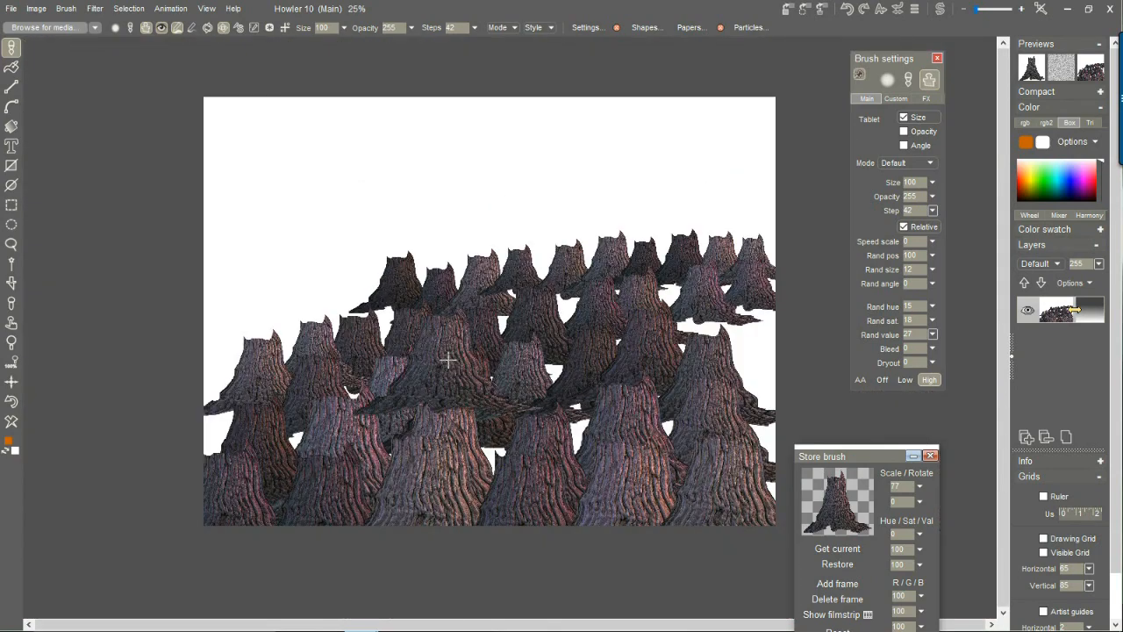